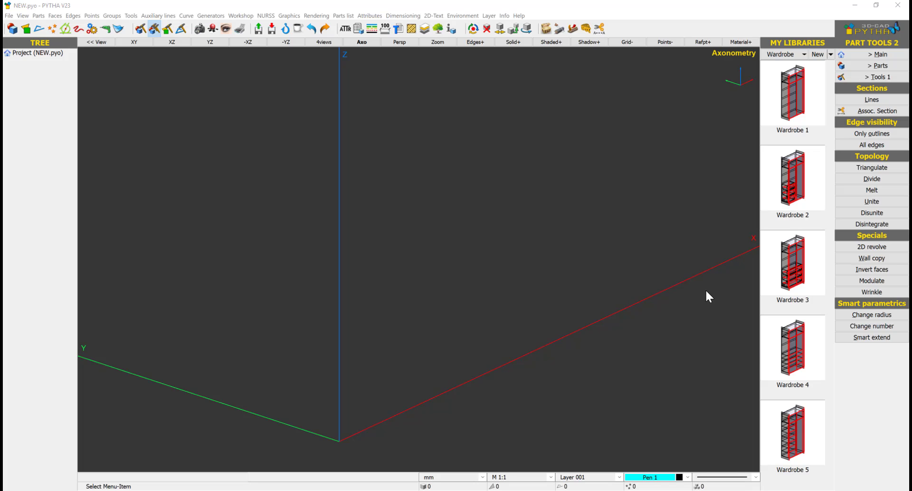
# Open the recently used apartment layout project
pyautogui.click(8, 16)
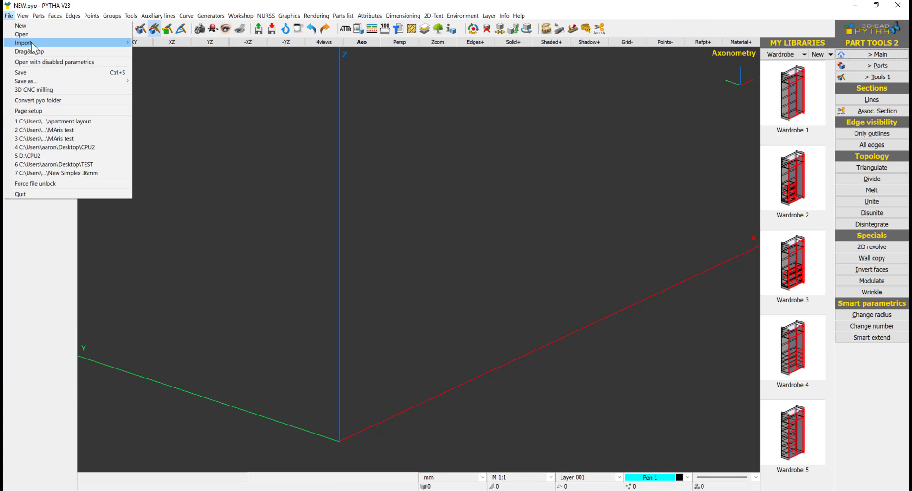
pyautogui.moveTo(37, 47)
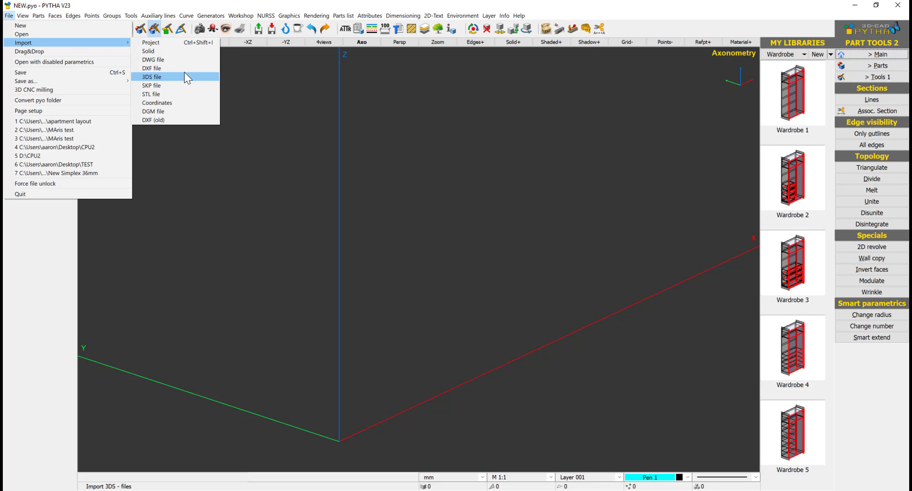
pyautogui.click(71, 121)
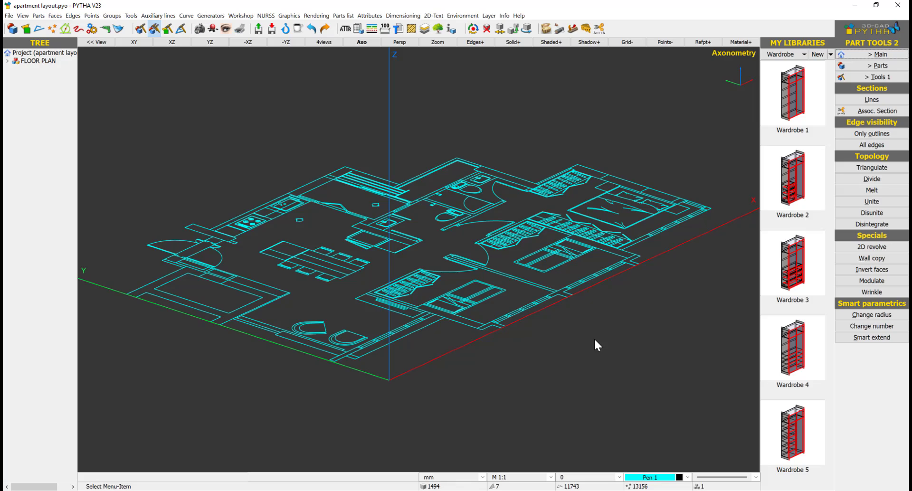
pyautogui.moveTo(595, 339); pyautogui.dragTo(500, 323, button='middle')
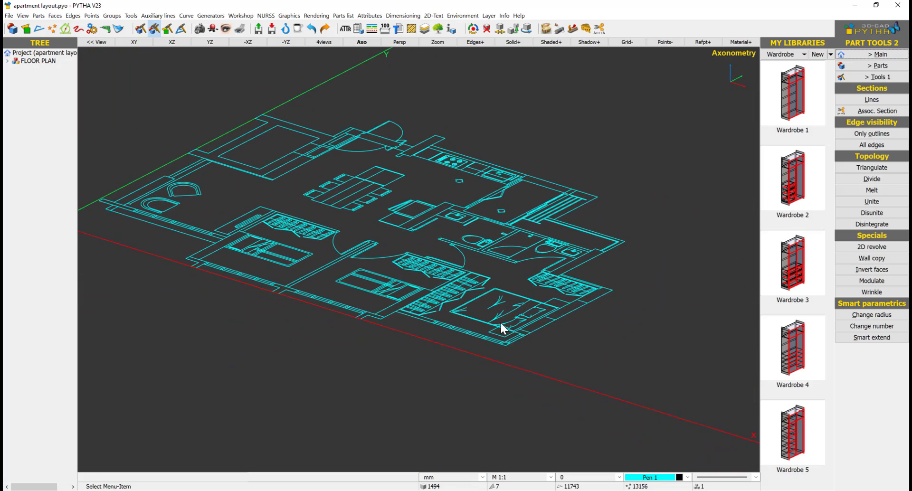
pyautogui.moveTo(606, 310); pyautogui.dragTo(558, 290, button='middle')
pyautogui.scroll(-3, 599, 269)
pyautogui.scroll(8, 599, 268)
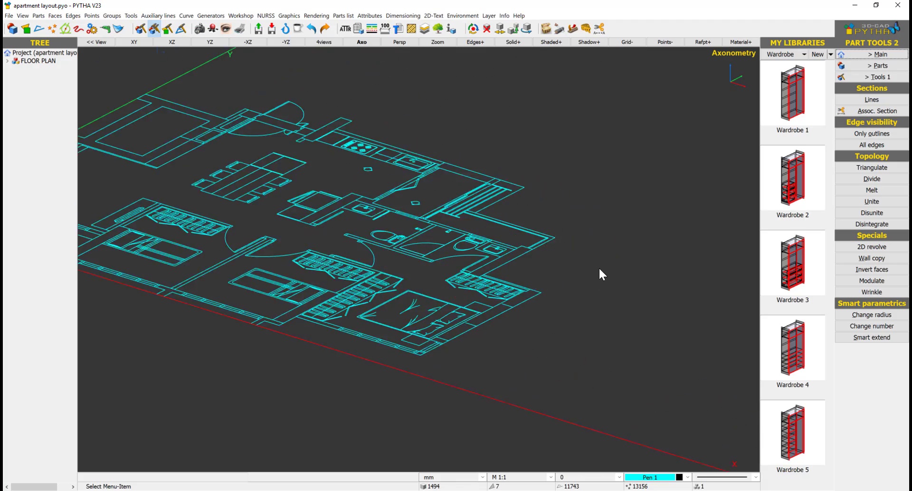
pyautogui.scroll(5, 434, 291)
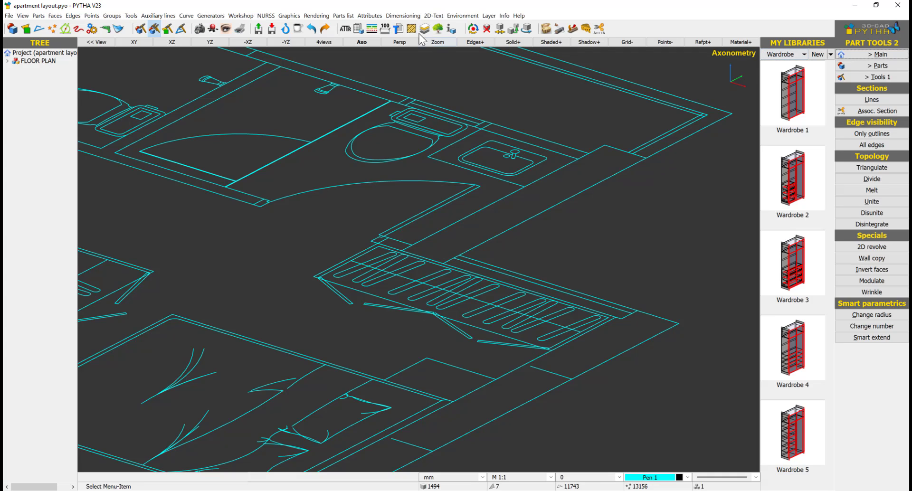
pyautogui.click(286, 29)
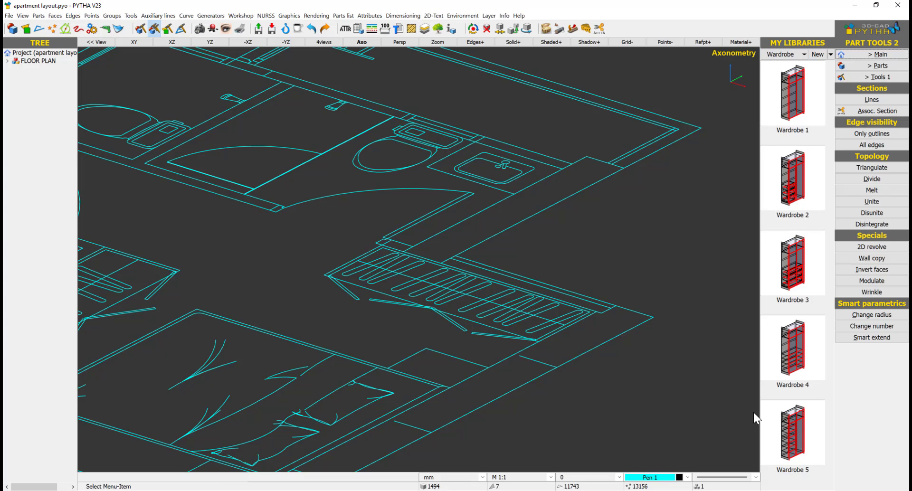
# Create a new drag-and-drop library that includes the 020_Tall_Cabinets folder from the PYTHA Library 1001 v23 Standard Cabinet collection
pyautogui.click(816, 55)
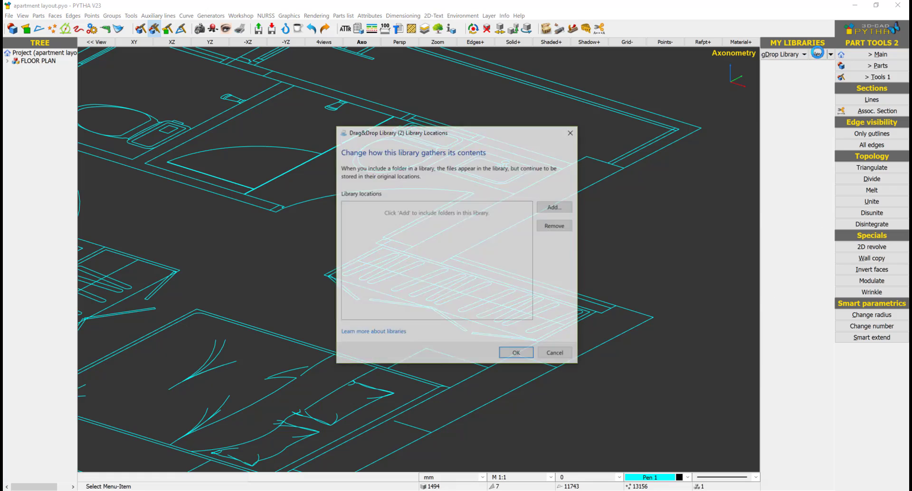
pyautogui.click(554, 206)
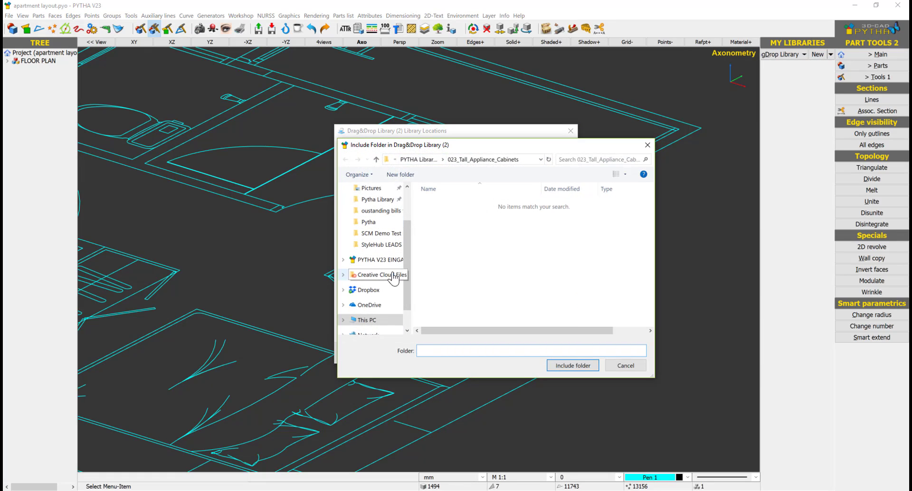
pyautogui.scroll(2, 398, 218)
pyautogui.click(426, 160)
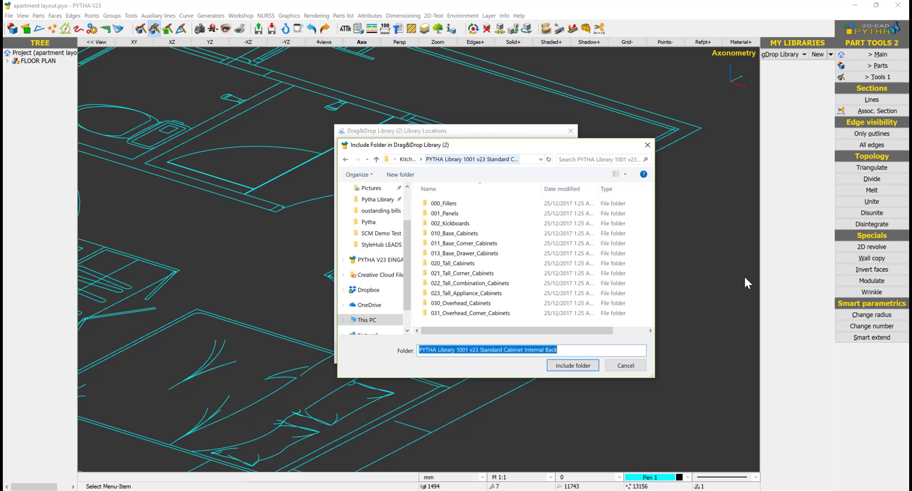
pyautogui.click(489, 263)
pyautogui.click(569, 370)
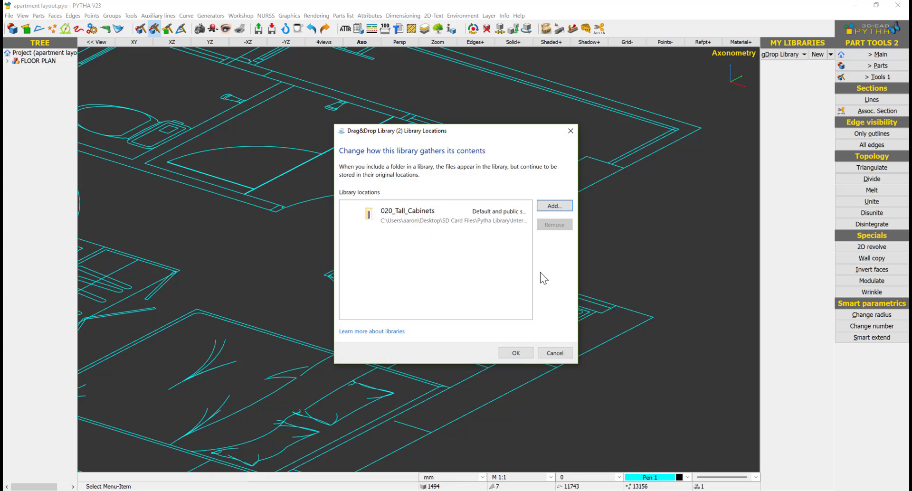
pyautogui.click(516, 353)
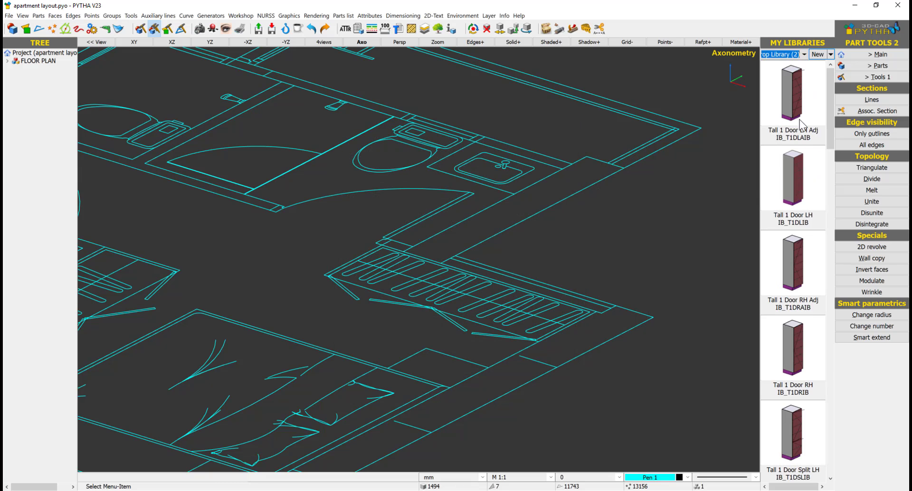
# Look through the tall cabinets in the new library and switch back to the Wardrobe library
pyautogui.scroll(-5, 800, 190)
pyautogui.scroll(-10, 808, 277)
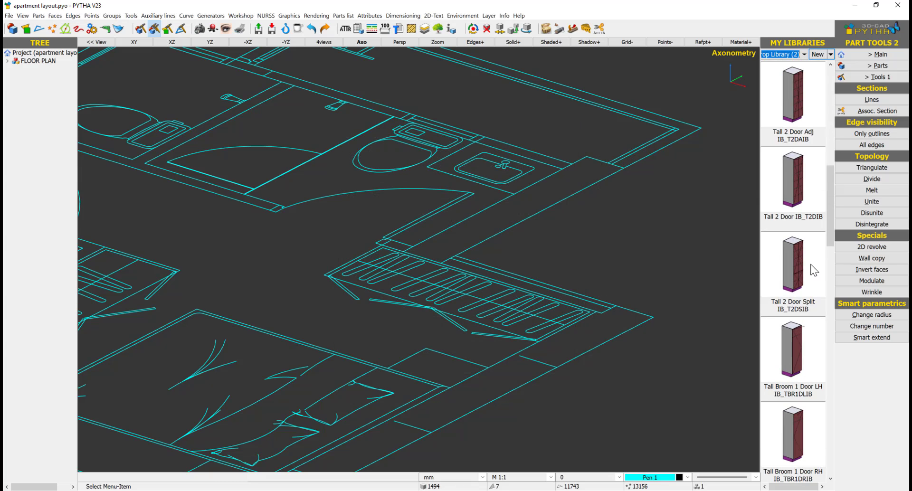
pyautogui.scroll(10, 819, 278)
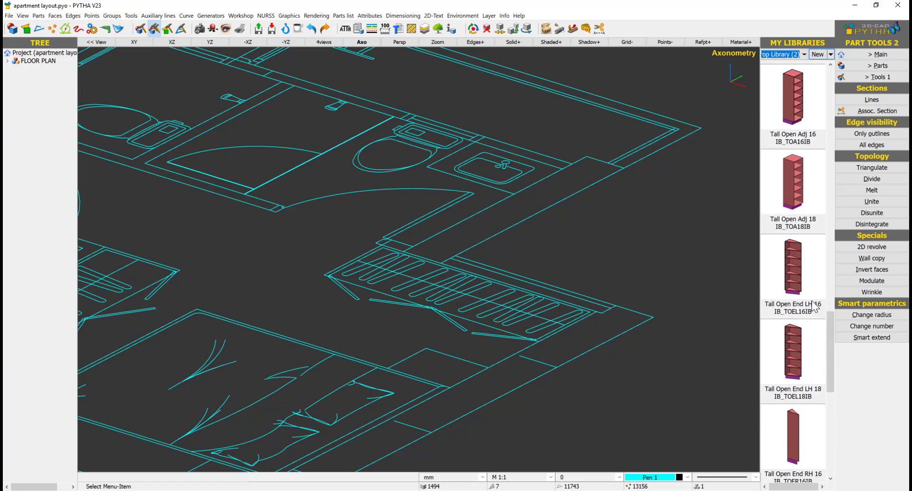
pyautogui.click(805, 55)
pyautogui.click(803, 128)
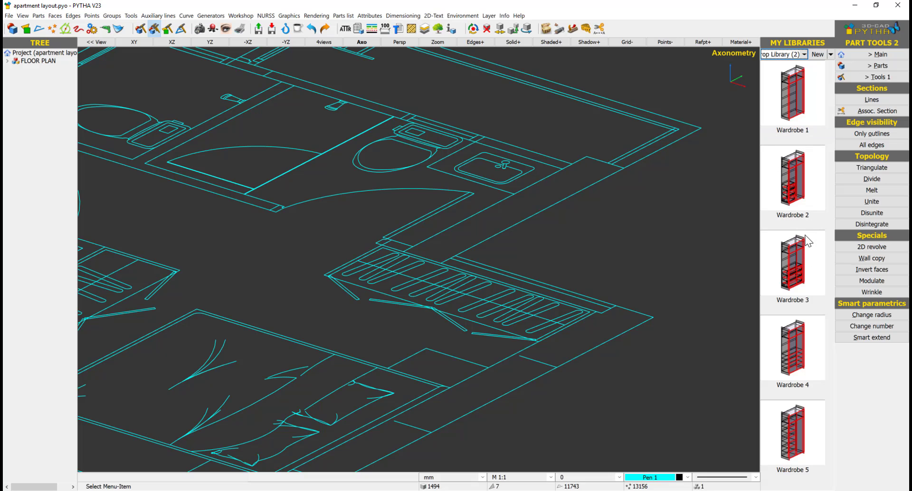
# Insert Wardrobe 1 with a width of 1230 mm at the corner of the bedroom closet on the floor plan and extend it to 1068.14 mm
pyautogui.click(794, 85)
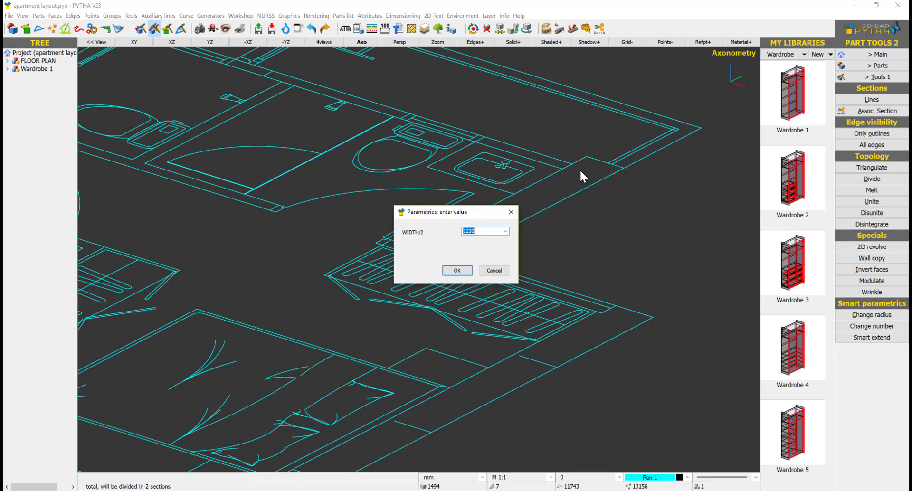
pyautogui.click(451, 272)
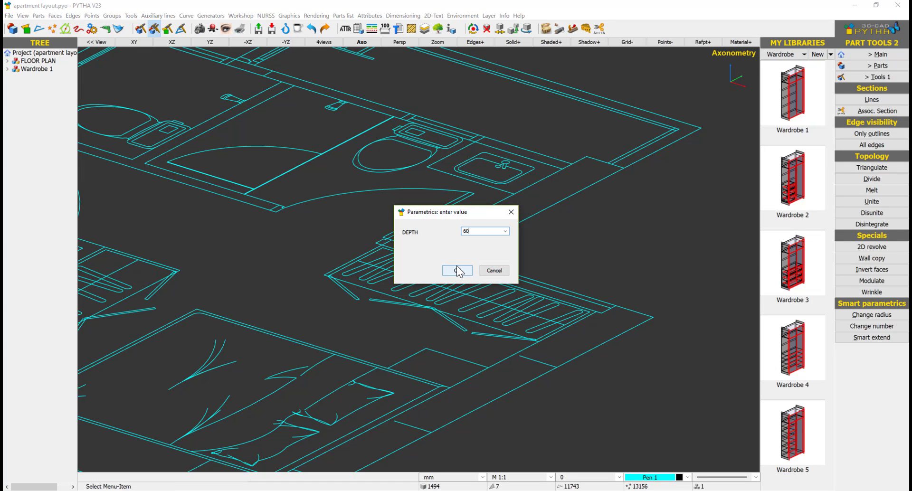
pyautogui.click(457, 270)
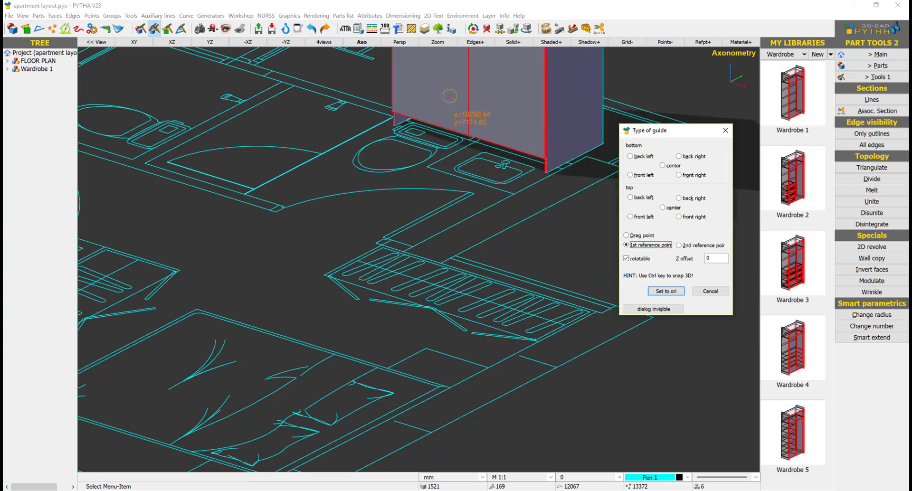
pyautogui.click(512, 42)
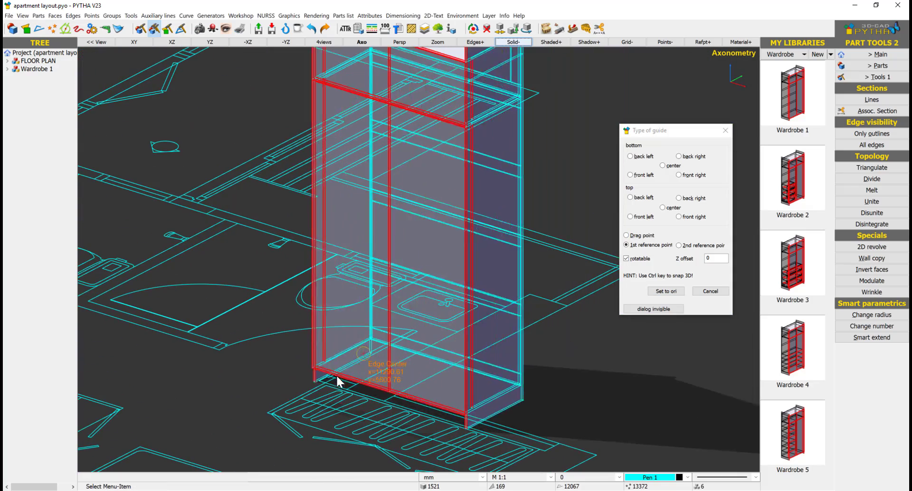
pyautogui.click(323, 380)
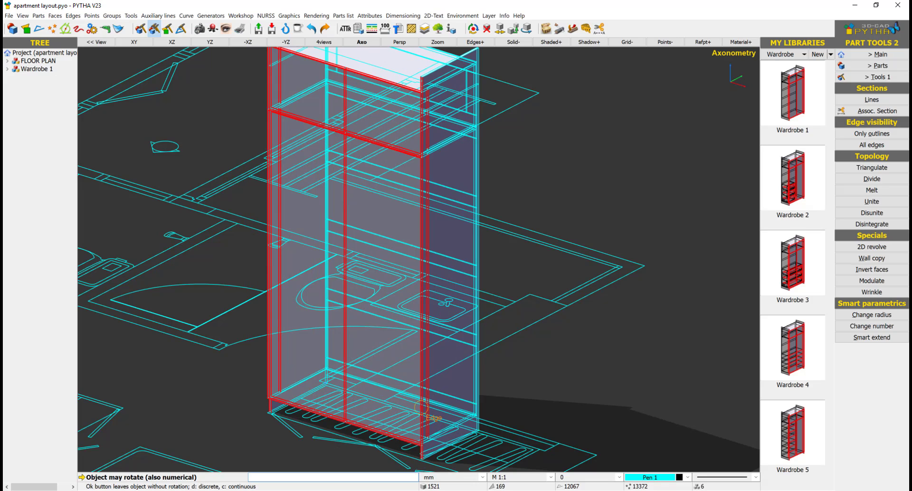
pyautogui.click(450, 421)
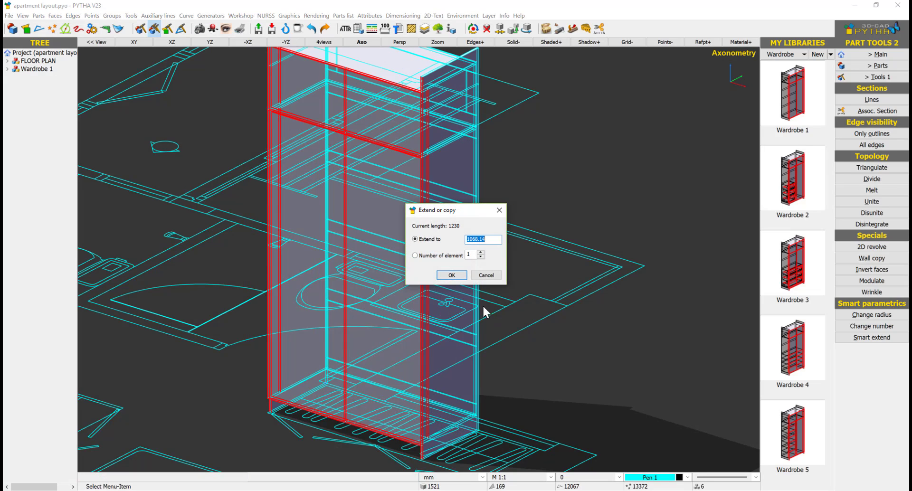
pyautogui.click(464, 278)
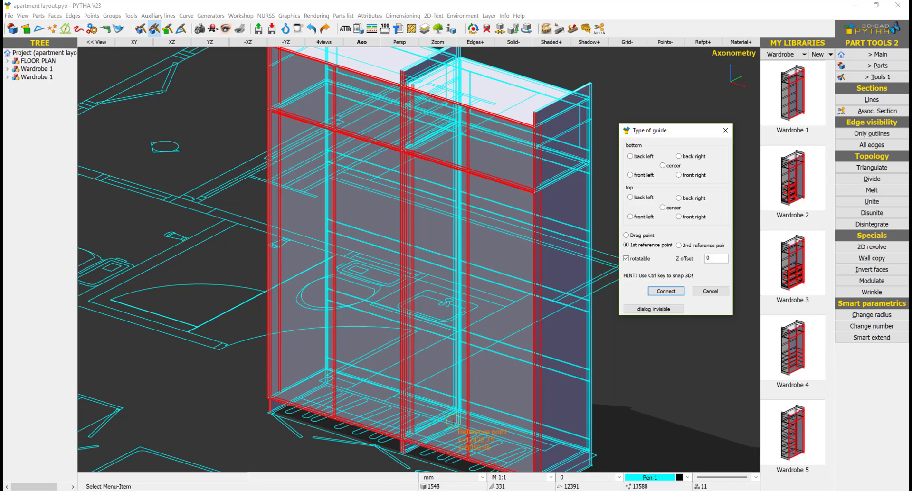
# Place a second Wardrobe 1 beside the first without rotating it, end the insertion and restore the solid display
pyautogui.click(451, 420)
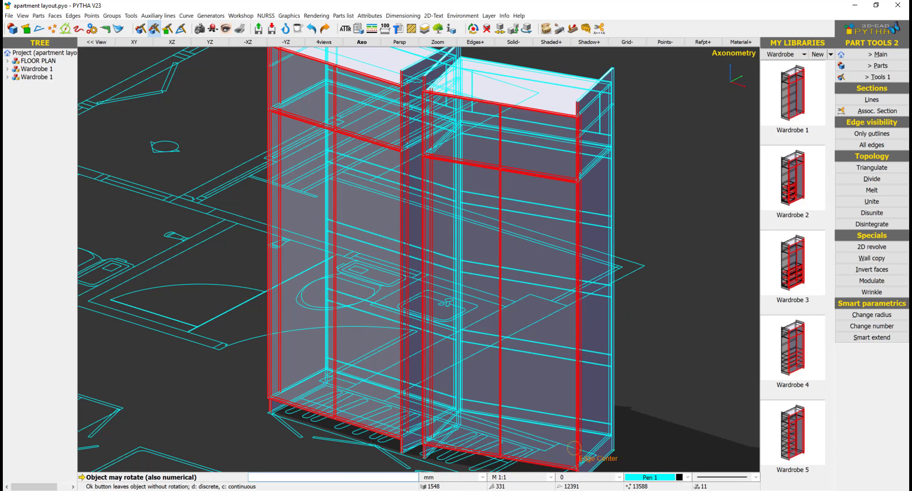
pyautogui.rightClick(608, 471)
pyautogui.press('Escape')
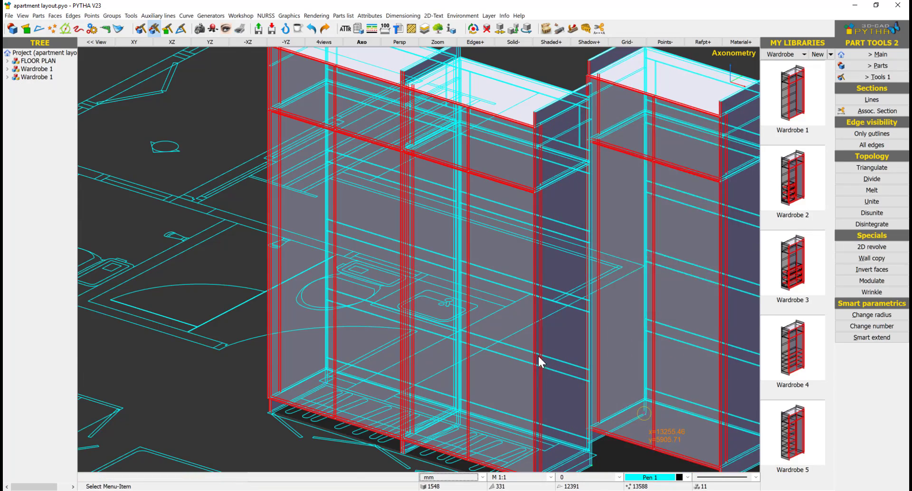
pyautogui.scroll(-2, 538, 352)
pyautogui.click(513, 43)
pyautogui.scroll(-3, 493, 212)
pyautogui.moveTo(492, 212); pyautogui.dragTo(583, 312, button='middle')
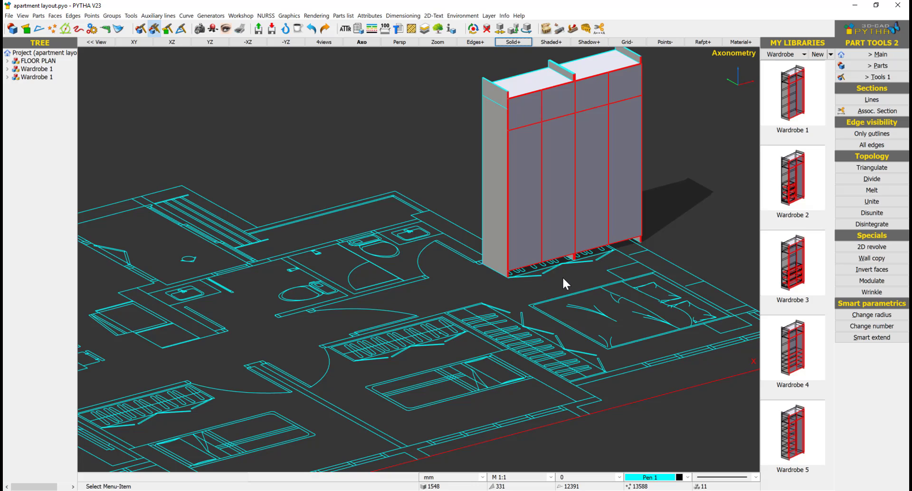
pyautogui.moveTo(563, 278); pyautogui.dragTo(521, 254, button='middle')
# Start Smart extend from Part Tools 2 with both wardrobe groups selected
pyautogui.click(872, 55)
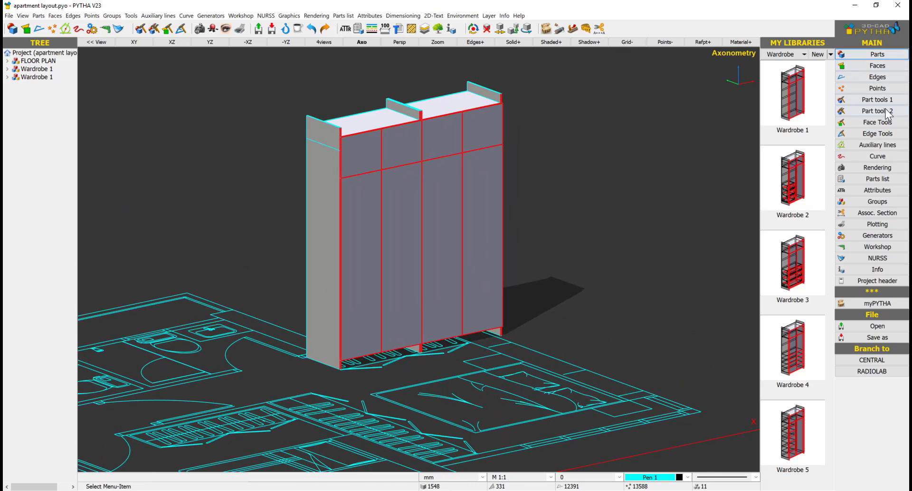
pyautogui.click(882, 112)
pyautogui.click(870, 337)
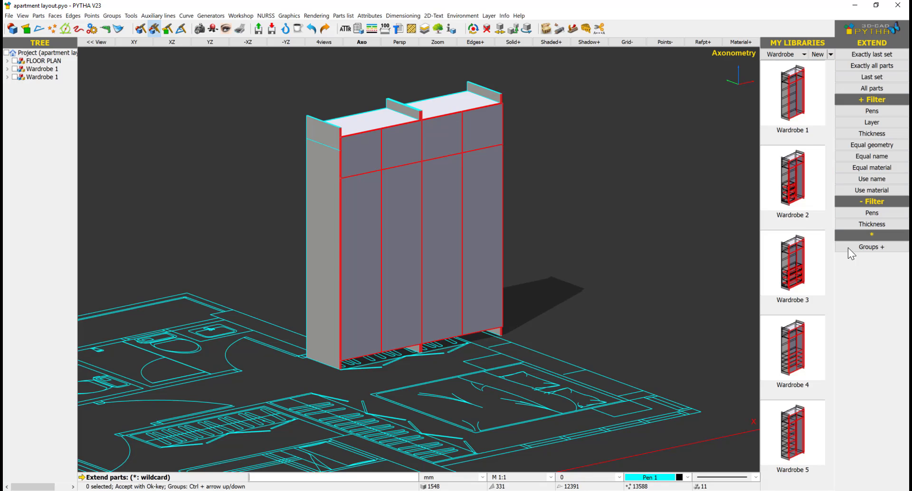
pyautogui.click(411, 196)
pyautogui.click(446, 190)
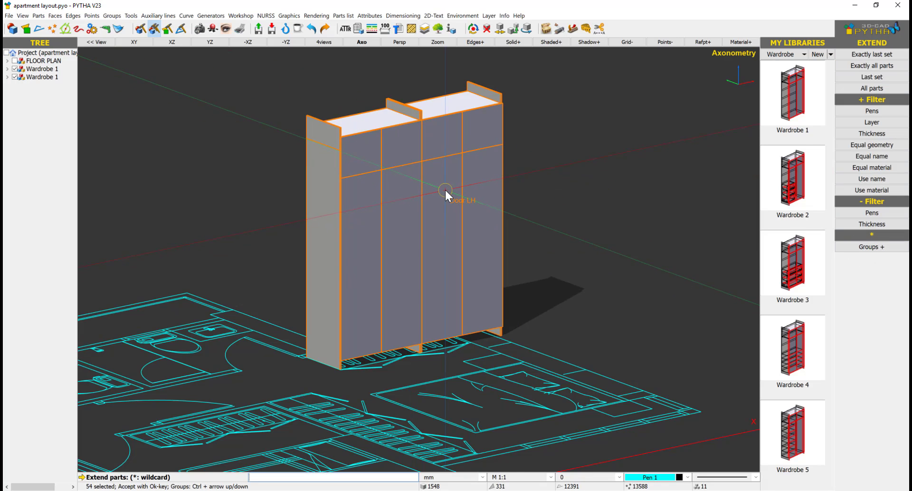
pyautogui.rightClick(450, 187)
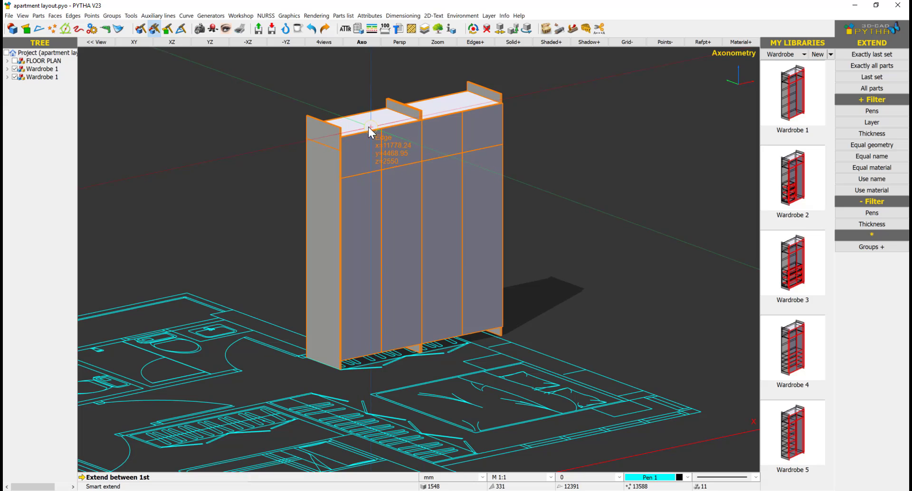
# Define the Smart extend span along the wardrobe tops, from the first unit's outer front corner to the second's
pyautogui.scroll(3, 370, 122)
pyautogui.click(322, 138)
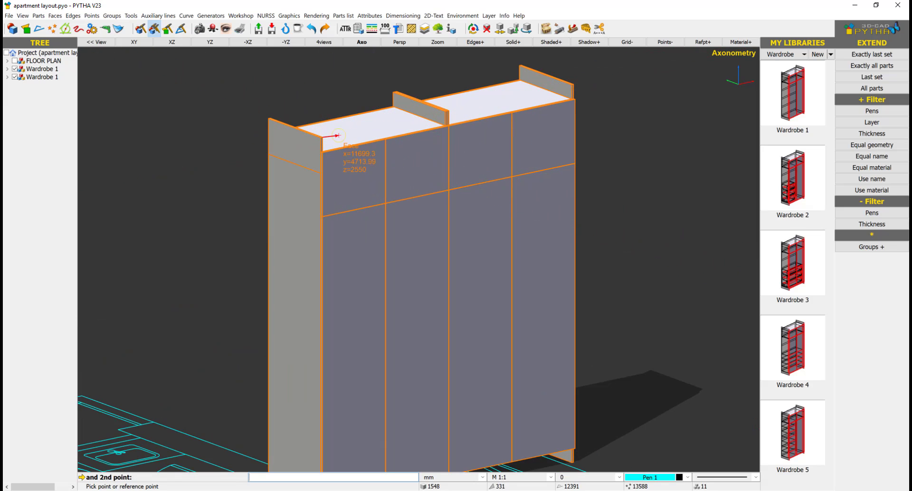
pyautogui.rightClick(323, 157)
pyautogui.click(317, 140)
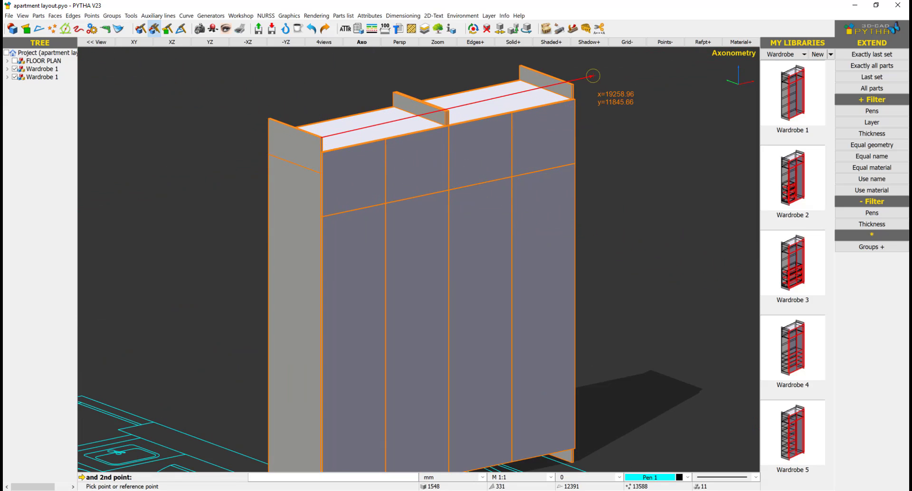
pyautogui.click(557, 113)
pyautogui.scroll(-2, 547, 195)
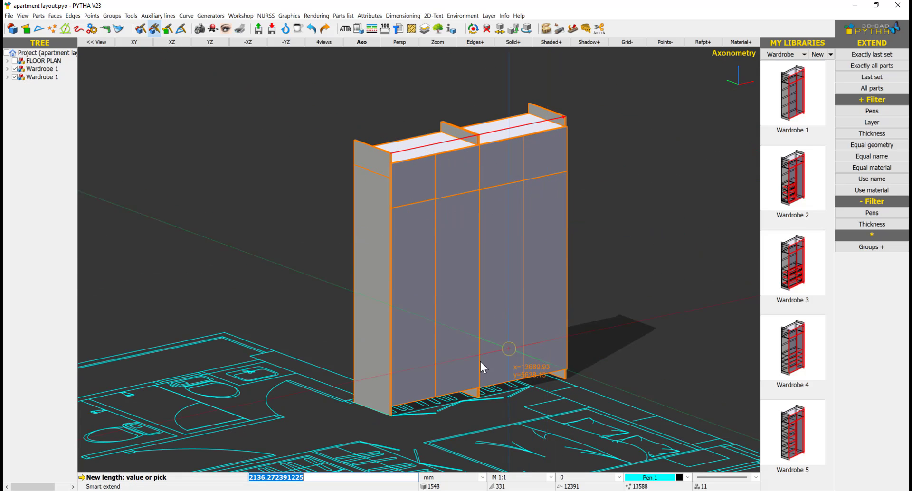
# Set the combined wardrobe length to 1719.58 mm from two closet corners on the floor plan, using only X, and pick the division point
pyautogui.scroll(1, 502, 404)
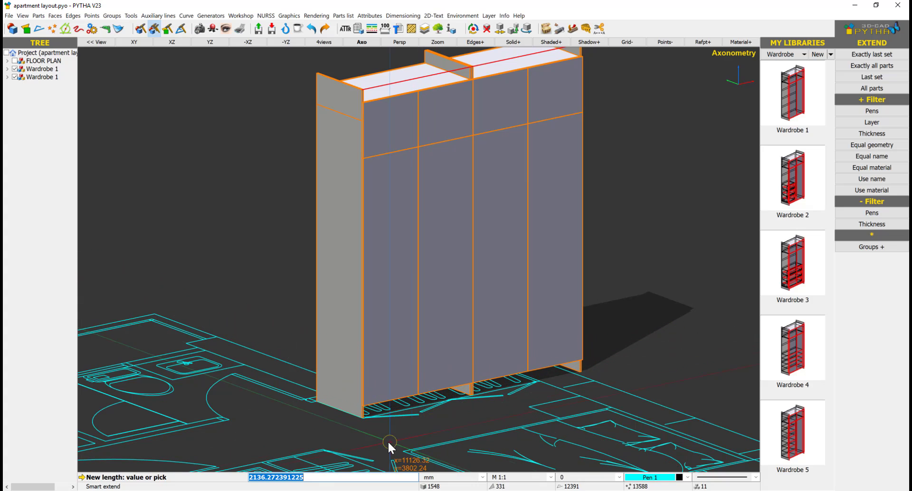
pyautogui.click(362, 418)
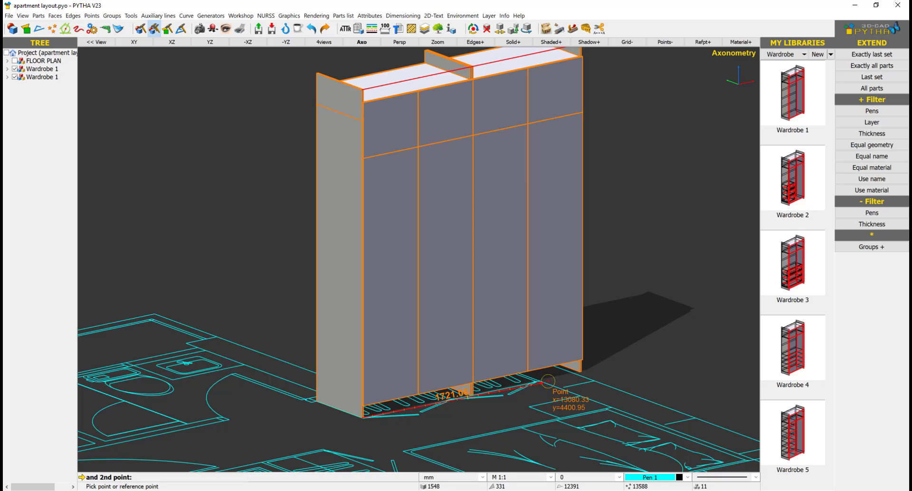
pyautogui.click(538, 381)
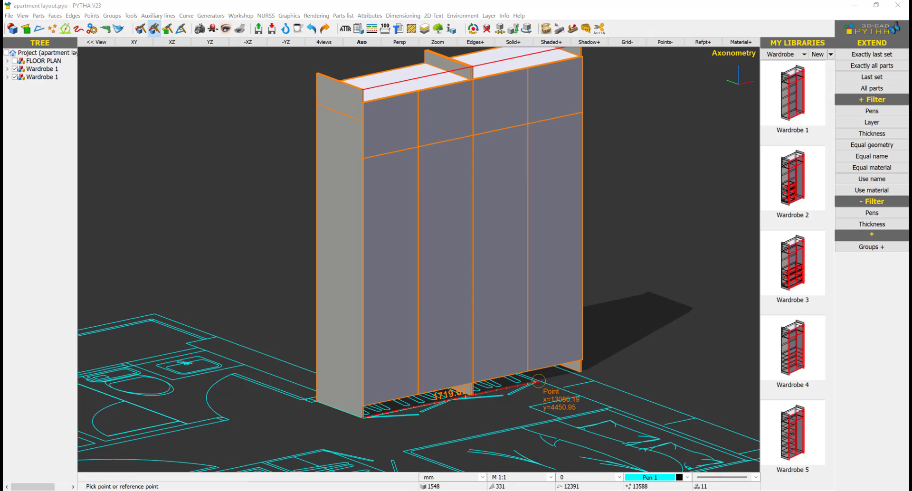
pyautogui.click(450, 209)
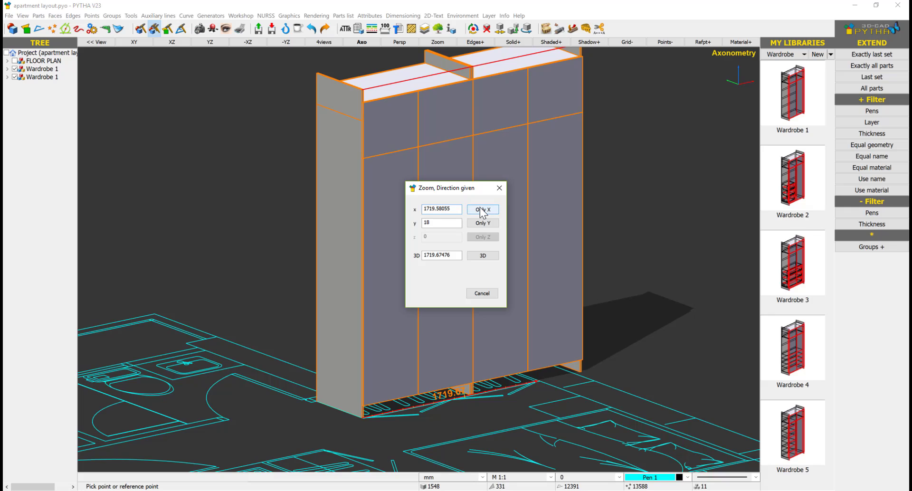
pyautogui.click(481, 209)
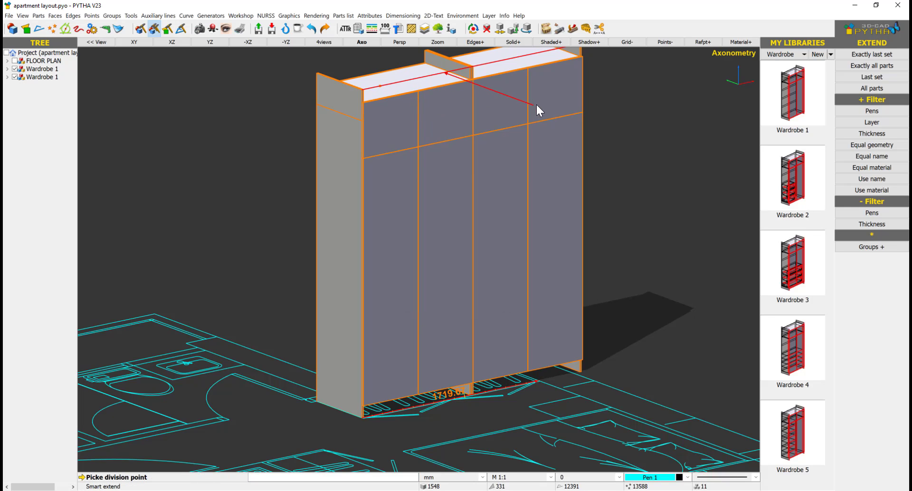
pyautogui.click(663, 90)
pyautogui.scroll(-3, 554, 208)
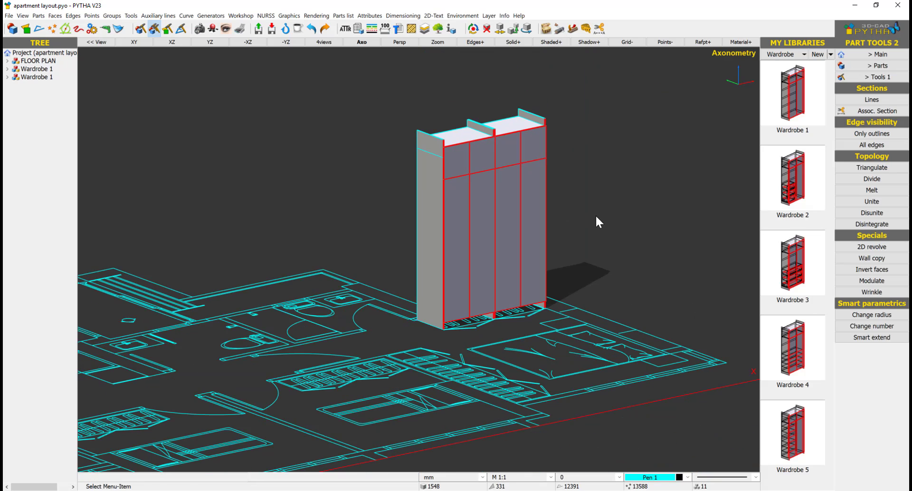
# Apply the Plywood material palette to all parts of both wardrobes
pyautogui.moveTo(595, 216); pyautogui.dragTo(481, 180, button='middle')
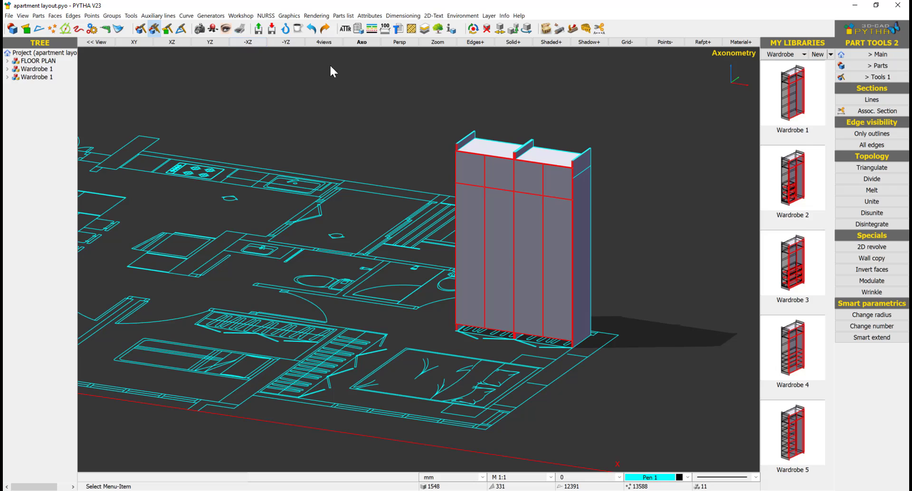
pyautogui.click(369, 16)
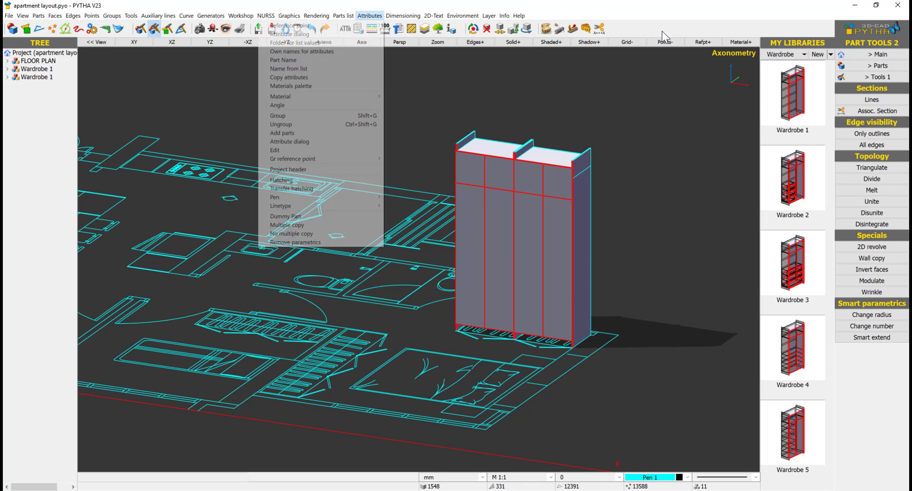
pyautogui.click(341, 90)
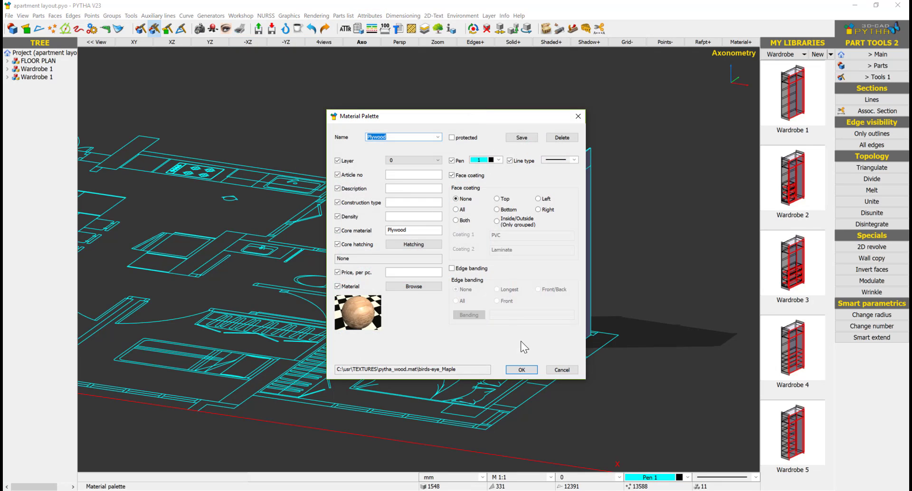
pyautogui.click(521, 370)
pyautogui.moveTo(612, 330); pyautogui.dragTo(674, 124, button='middle')
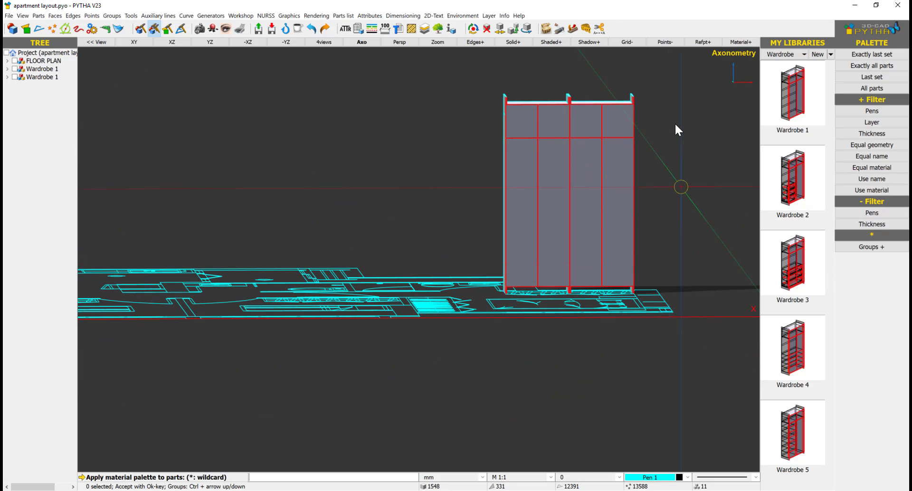
pyautogui.moveTo(449, 175); pyautogui.dragTo(415, 220)
pyautogui.rightClick(442, 214)
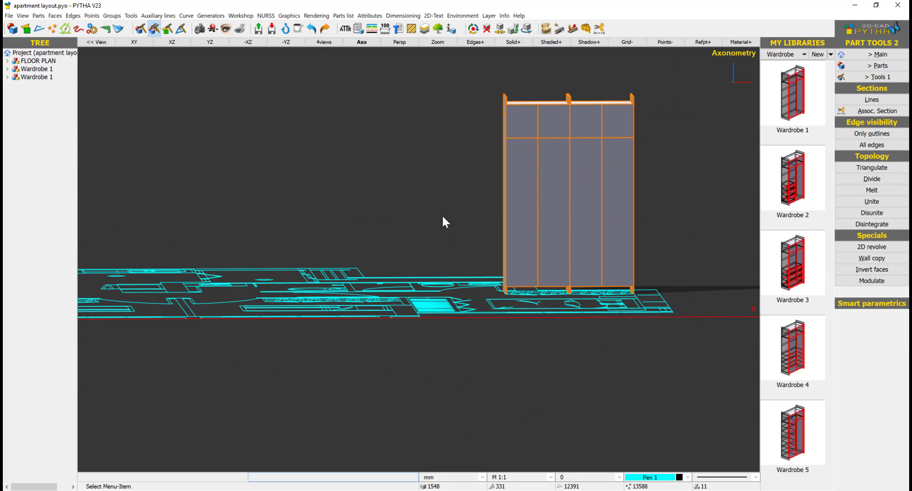
pyautogui.moveTo(665, 165); pyautogui.dragTo(627, 169, button='middle')
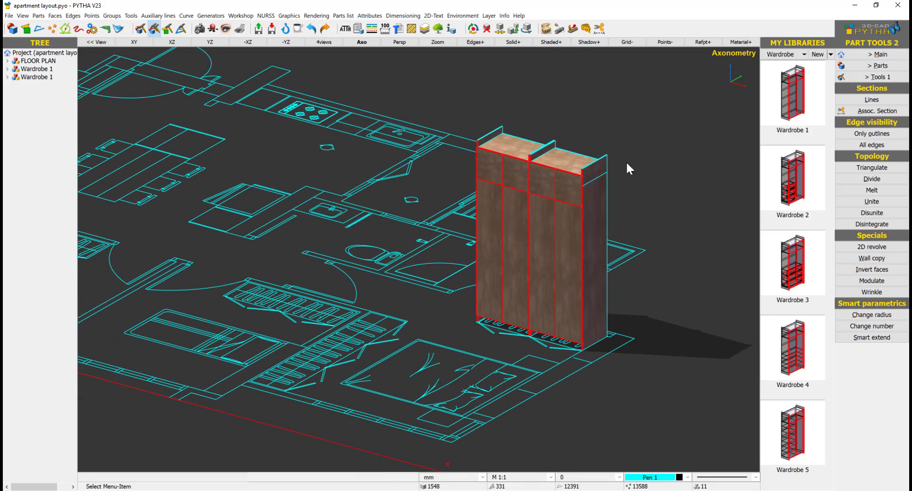
# Assign a grey material from the imi-Materialien file to the two outer tall doors and the two inner upper doors
pyautogui.moveTo(573, 209); pyautogui.dragTo(617, 220, button='middle')
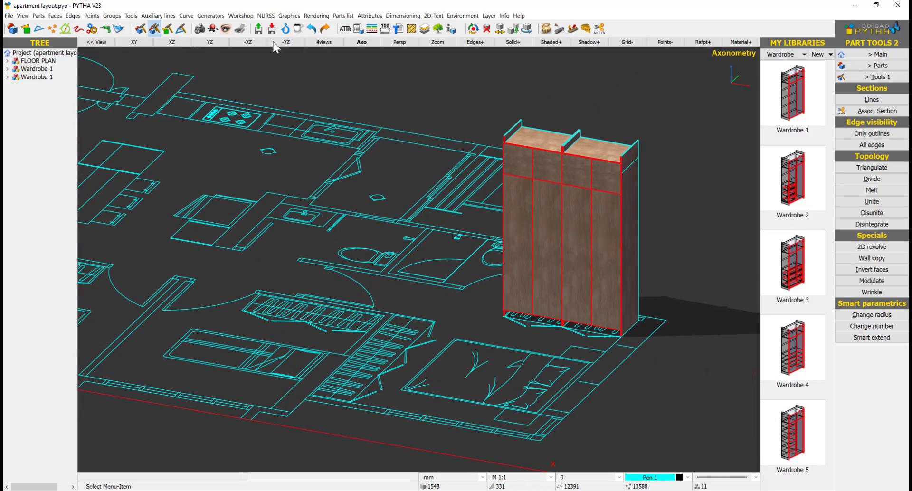
pyautogui.click(213, 28)
pyautogui.click(855, 78)
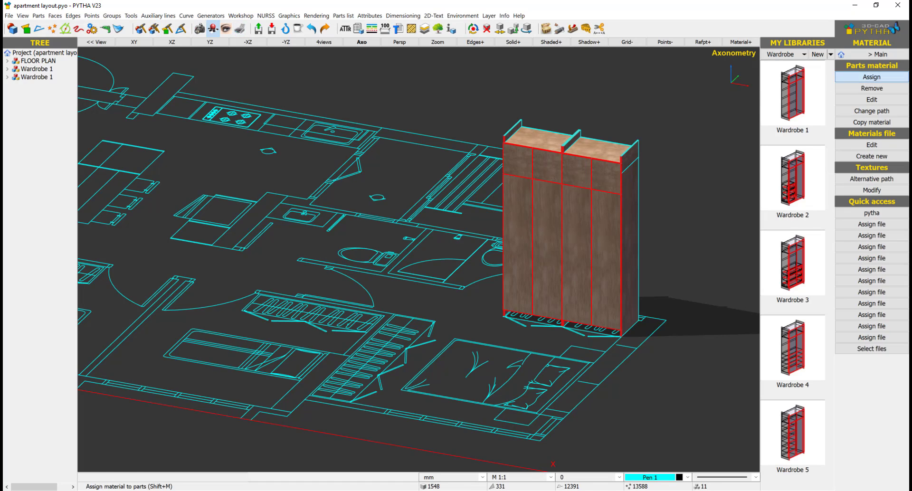
pyautogui.click(519, 219)
pyautogui.click(558, 170)
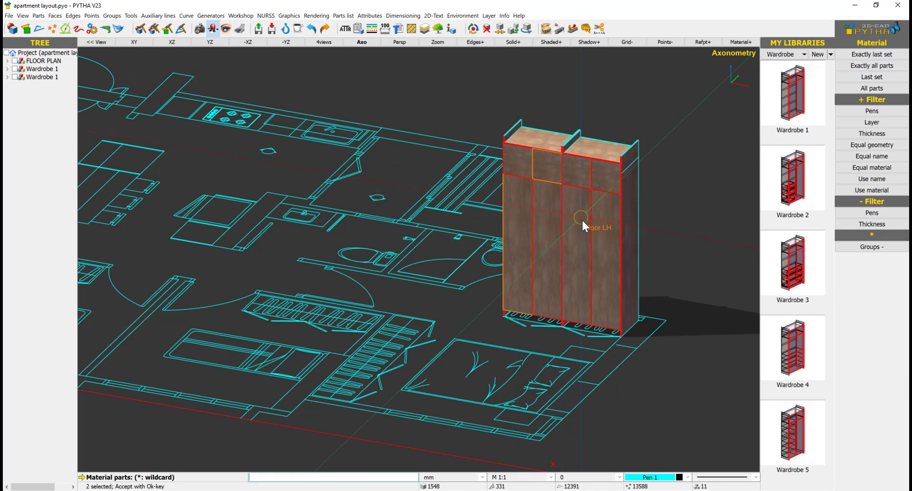
pyautogui.click(584, 223)
pyautogui.click(603, 220)
pyautogui.rightClick(569, 182)
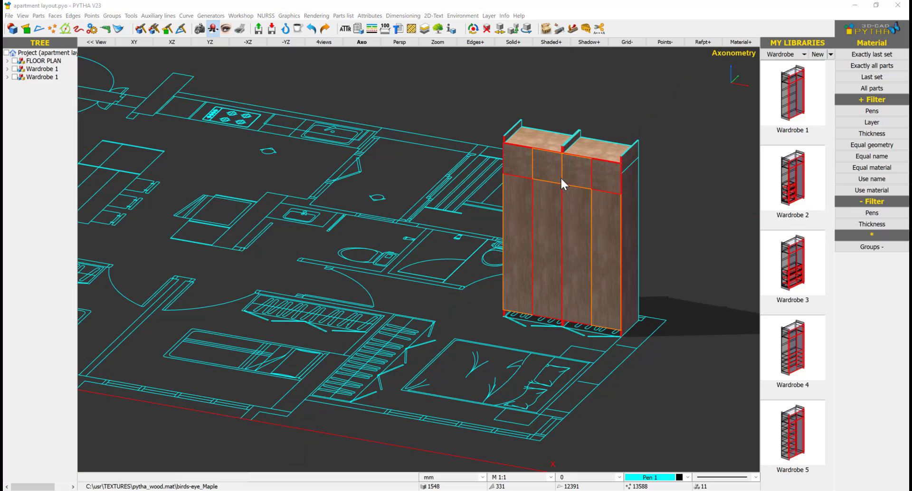
pyautogui.scroll(-7, 223, 172)
pyautogui.doubleClick(166, 167)
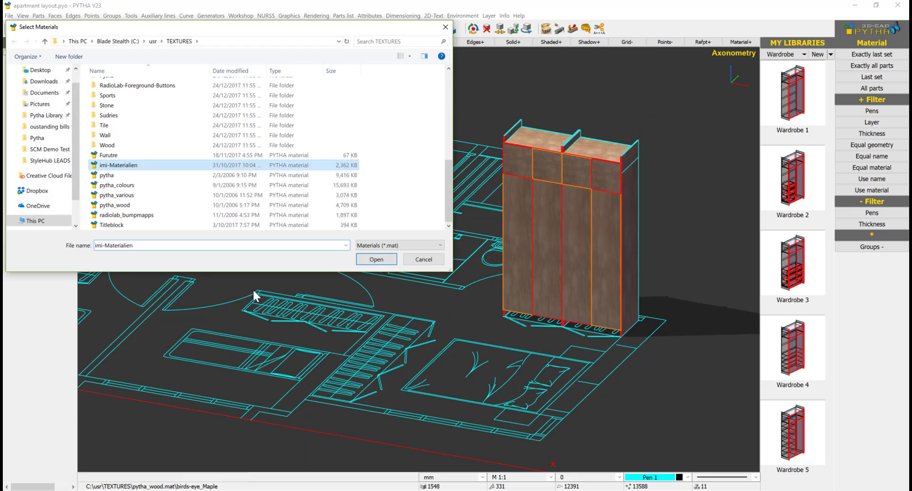
pyautogui.click(156, 173)
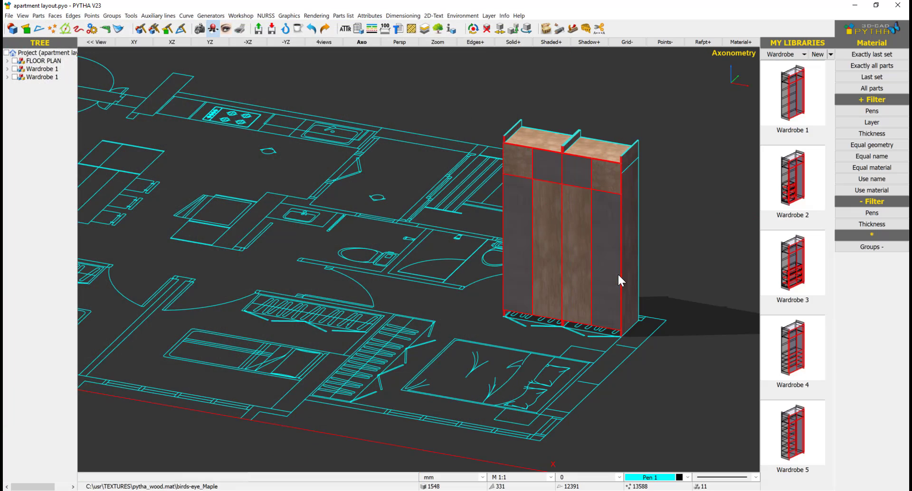
# Preview the wardrobes in the raytrace view and return to the normal display
pyautogui.rightClick(679, 267)
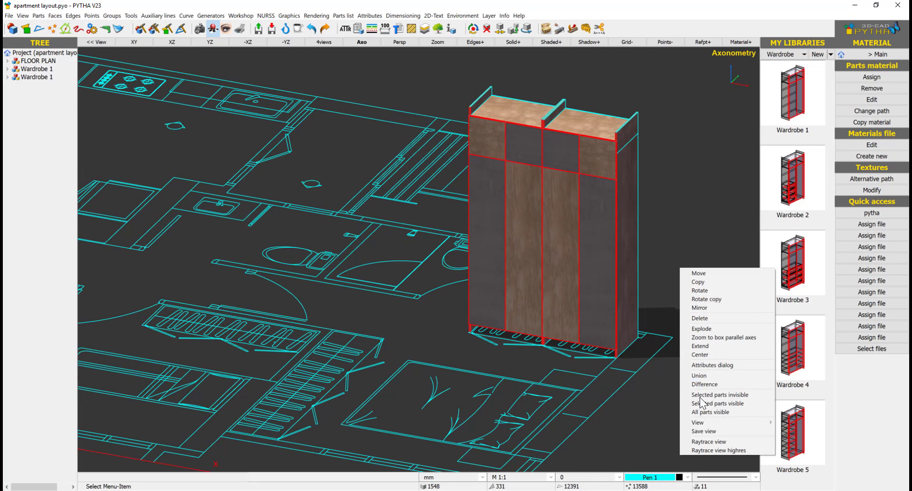
pyautogui.click(703, 440)
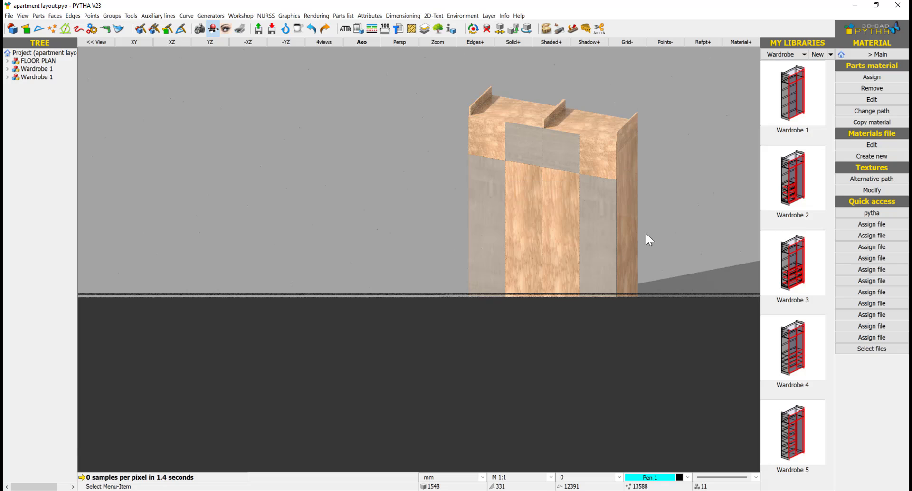
pyautogui.rightClick(697, 216)
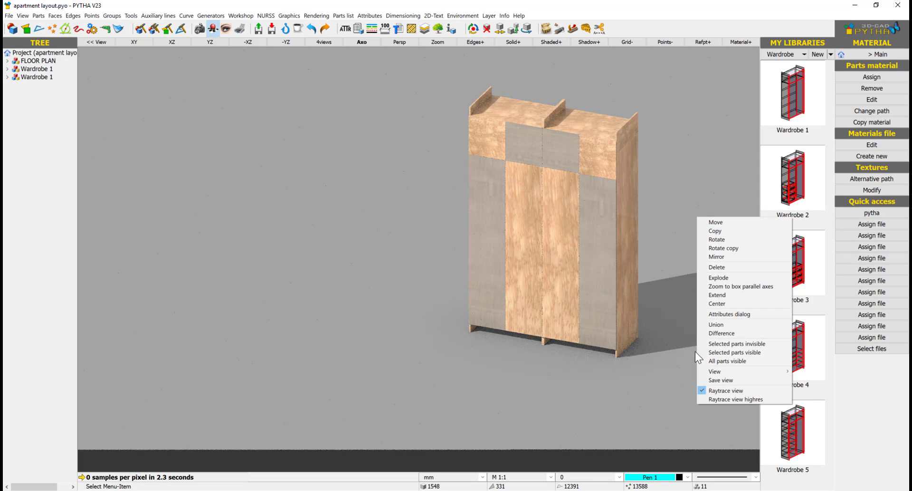
pyautogui.click(720, 392)
pyautogui.scroll(-3, 600, 308)
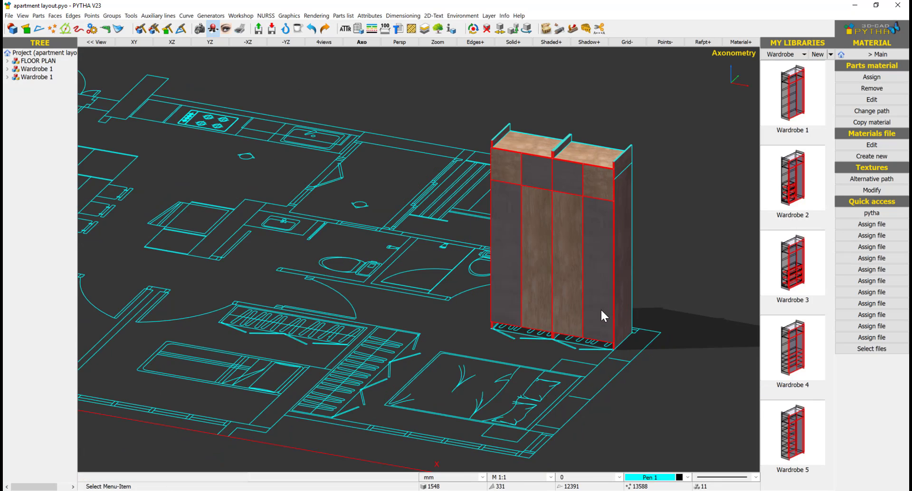
pyautogui.moveTo(663, 290); pyautogui.dragTo(641, 246, button='middle')
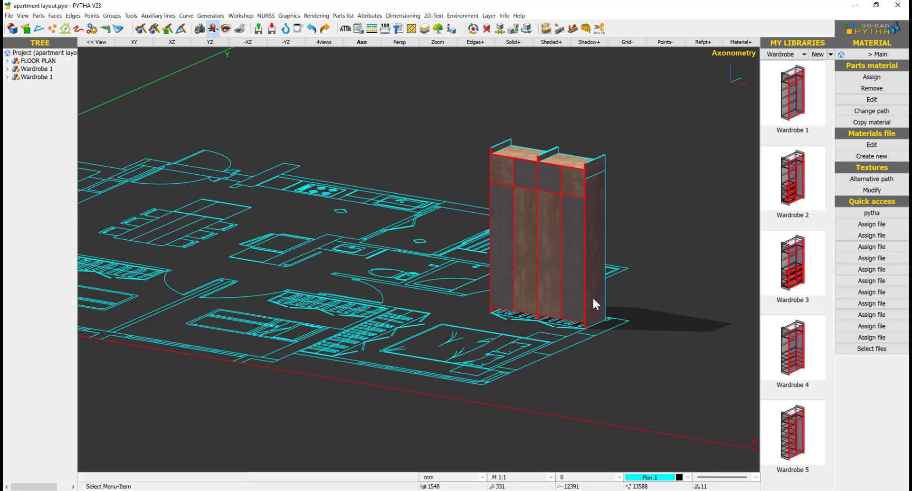
pyautogui.scroll(2, 594, 299)
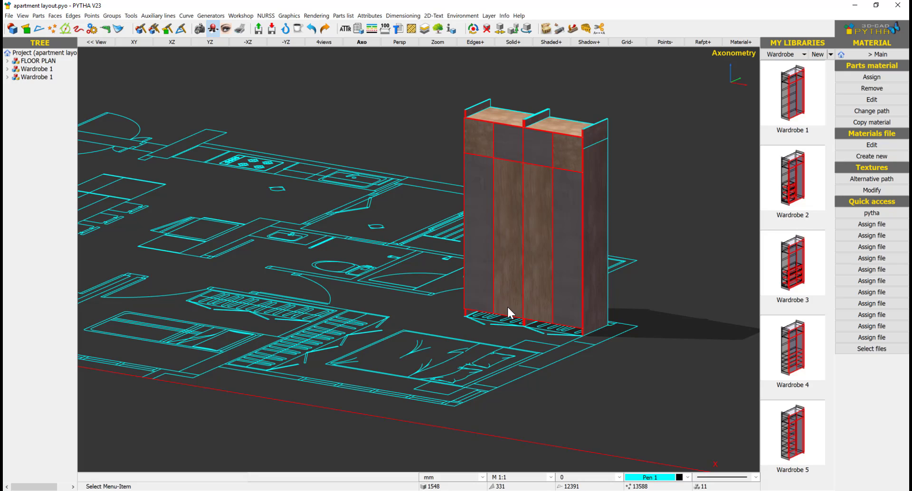
pyautogui.rightClick(540, 302)
pyautogui.click(876, 54)
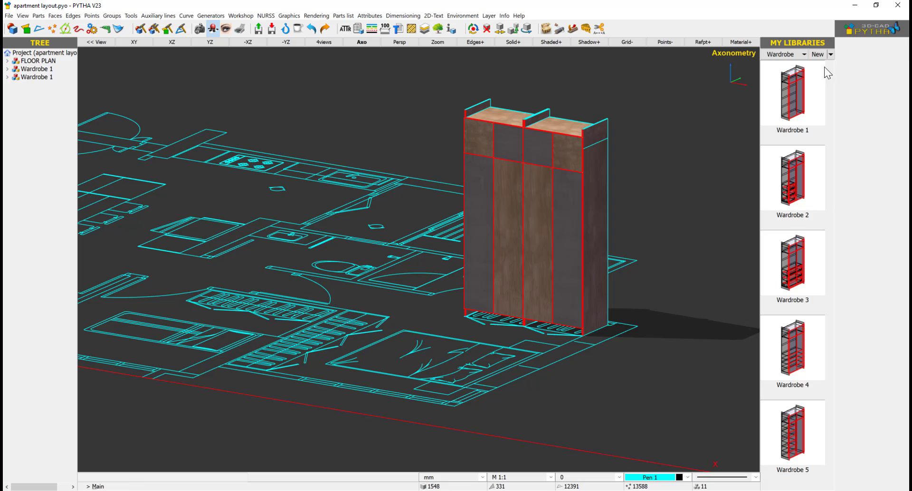
pyautogui.moveTo(496, 226); pyautogui.dragTo(376, 46, button='middle')
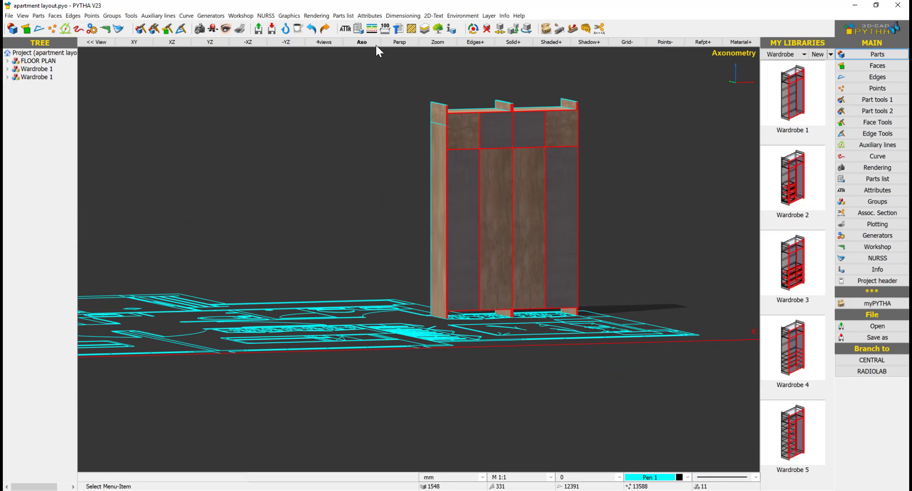
# Start a new parts list for individual parts, filtered to a thickness of 18 mm
pyautogui.click(359, 28)
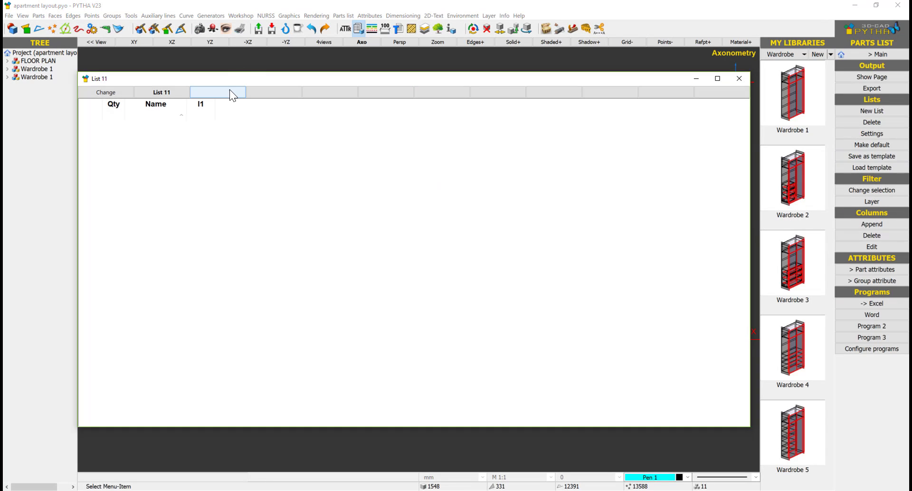
pyautogui.click(231, 91)
pyautogui.click(864, 247)
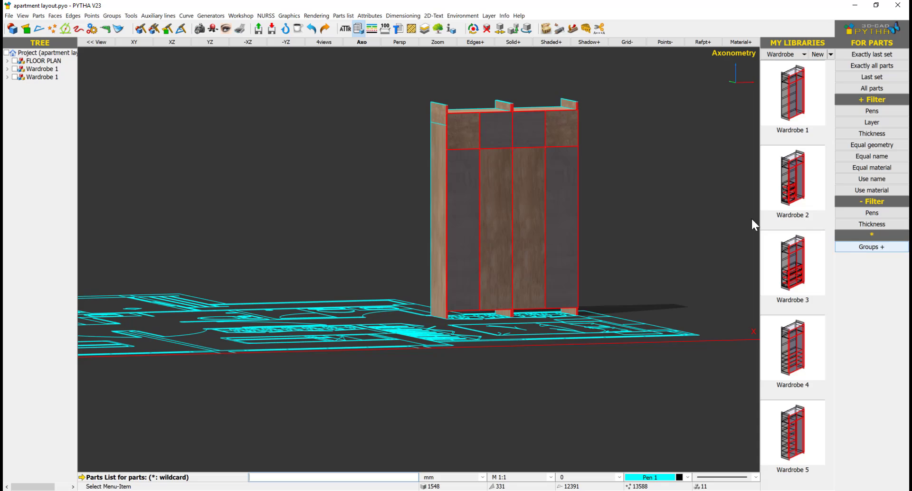
pyautogui.click(870, 247)
pyautogui.click(871, 135)
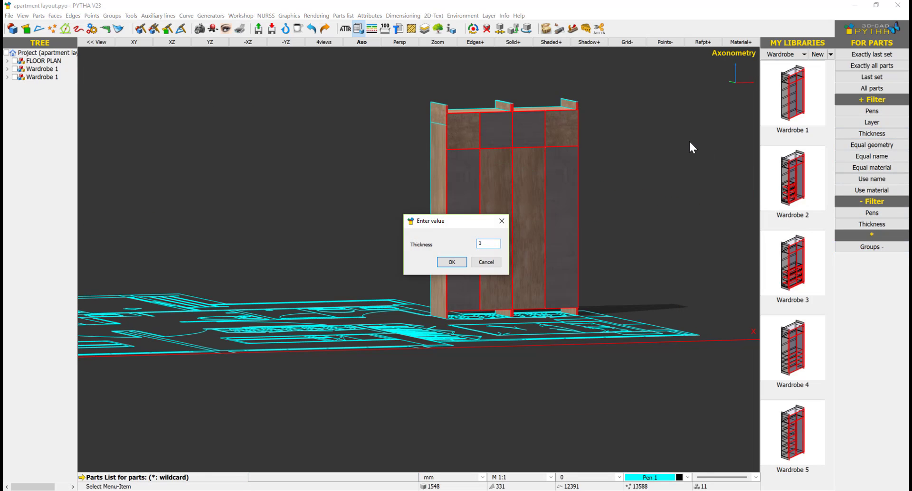
pyautogui.write('18')
pyautogui.press('Return')
pyautogui.press('Return')
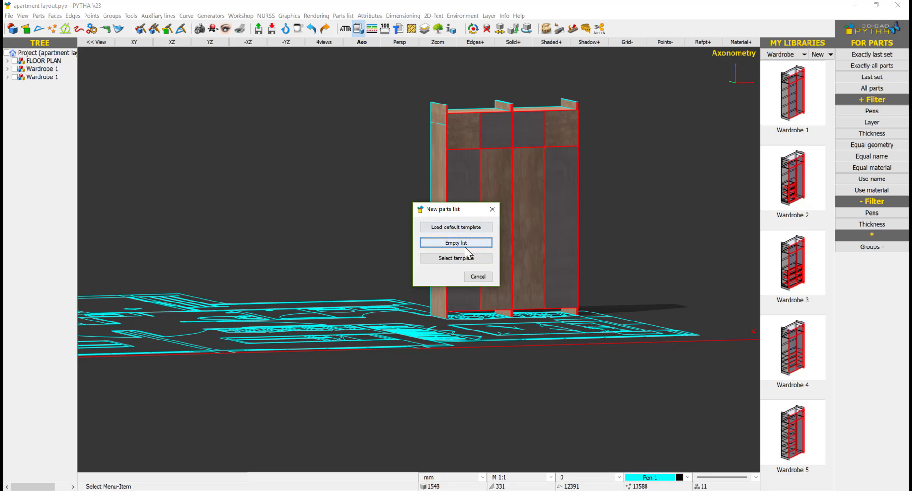
# Generate the parts list from the template Ottimo single.pylist
pyautogui.click(453, 259)
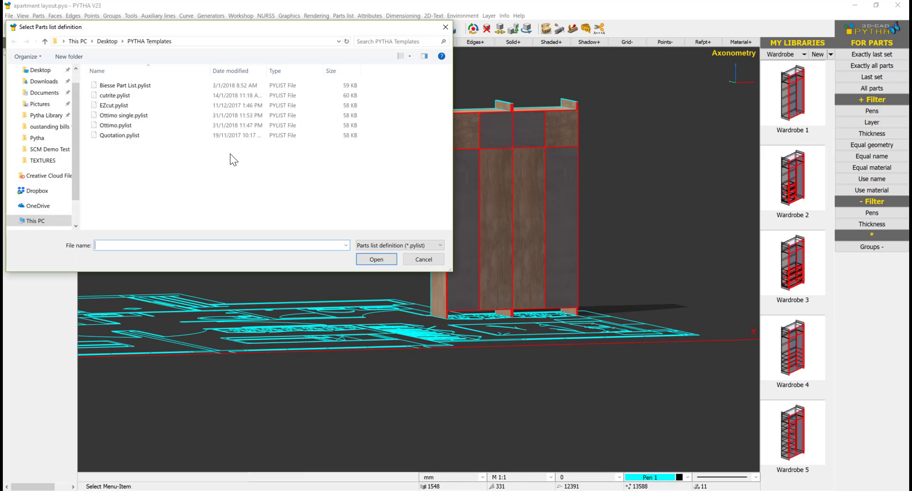
pyautogui.click(136, 115)
pyautogui.press('Return')
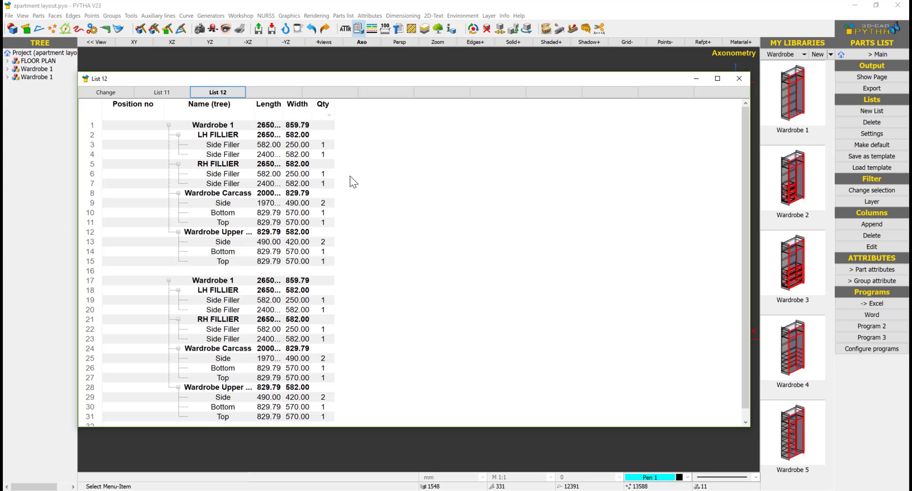
# Collapse and expand the two Wardrobe 1 groups in the parts list to check their structure
pyautogui.click(164, 127)
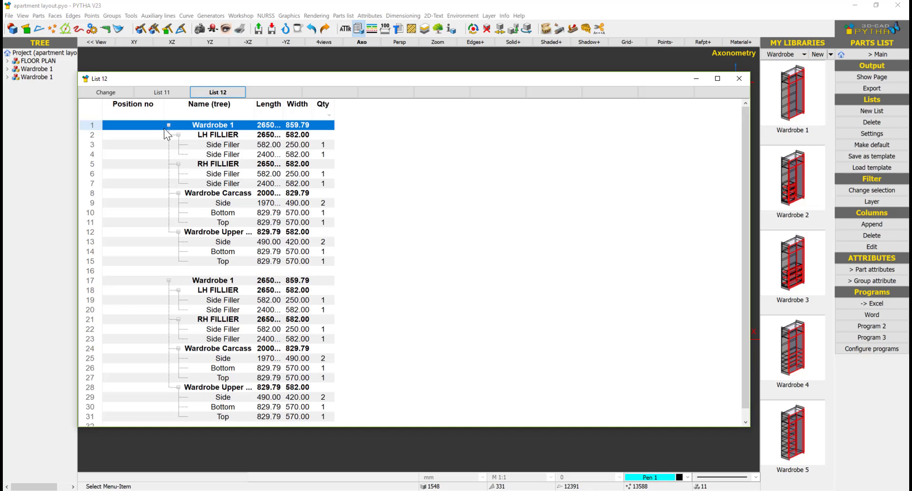
pyautogui.click(169, 126)
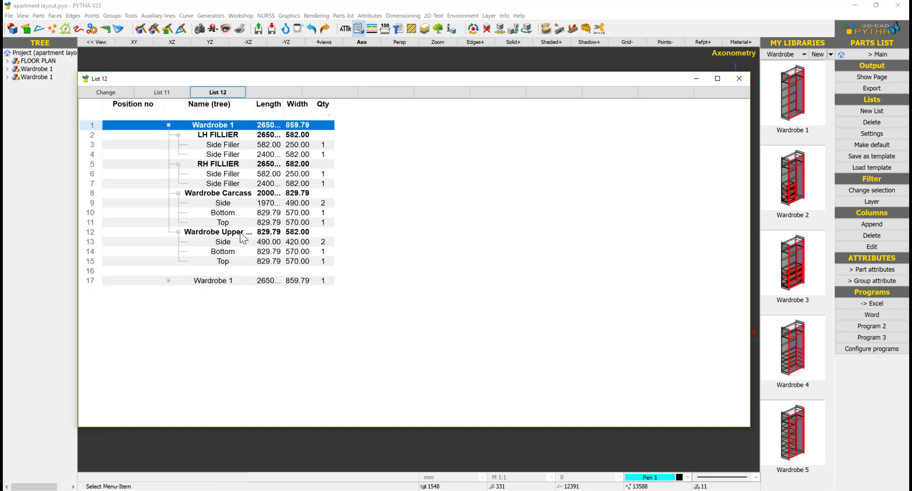
pyautogui.click(168, 125)
pyautogui.click(169, 125)
pyautogui.click(169, 280)
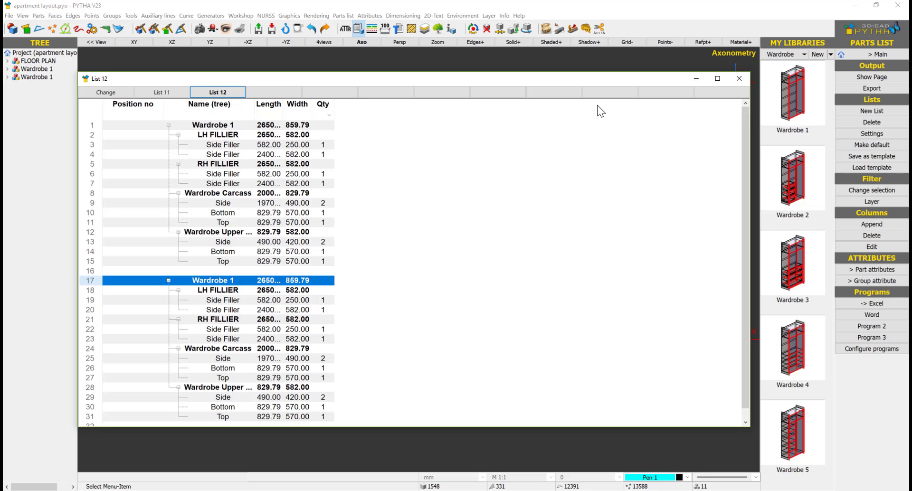
# Export the parts list to the desktop as the CSV file apartment layout and bring it up in Excel
pyautogui.click(872, 88)
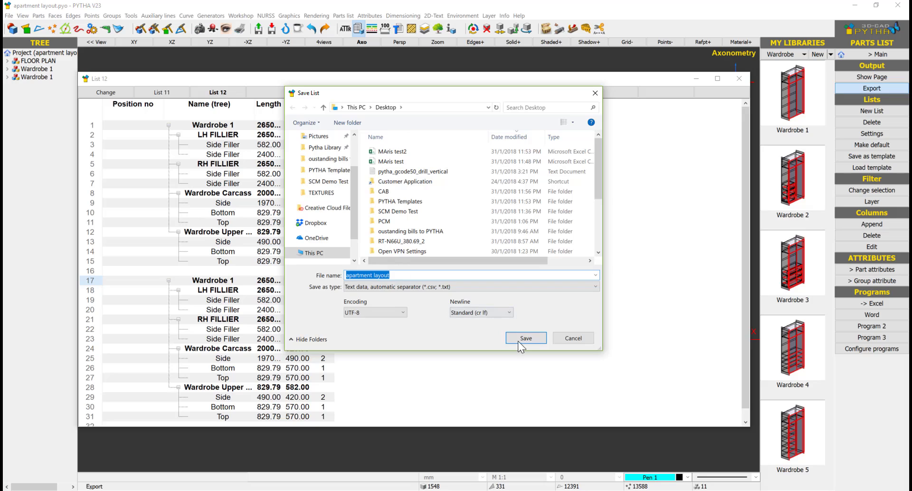
pyautogui.click(523, 338)
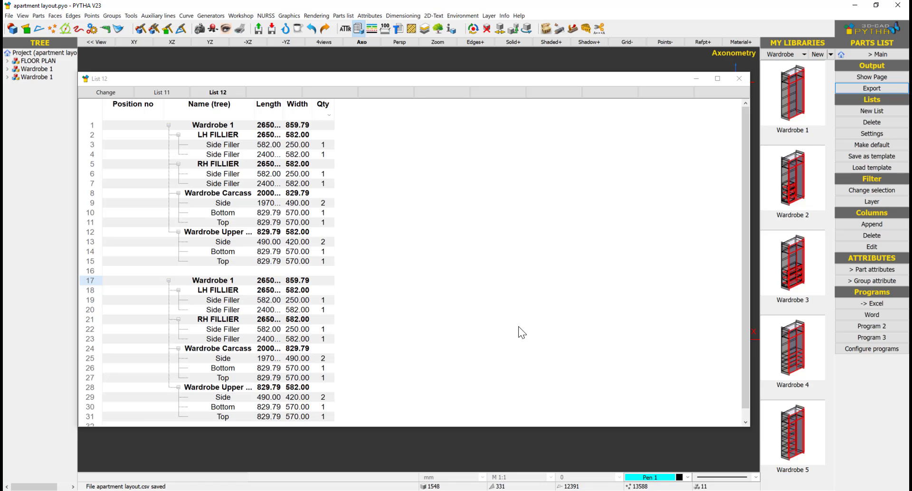
pyautogui.click(739, 79)
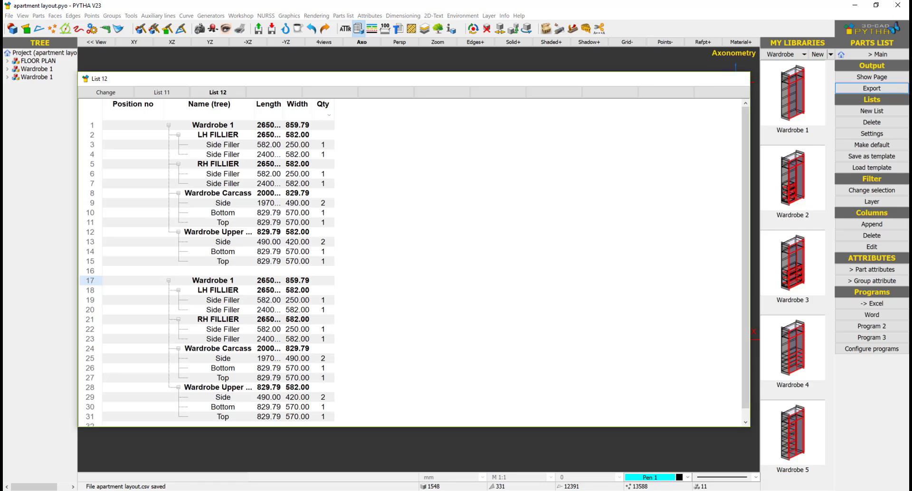
pyautogui.press('super+d')
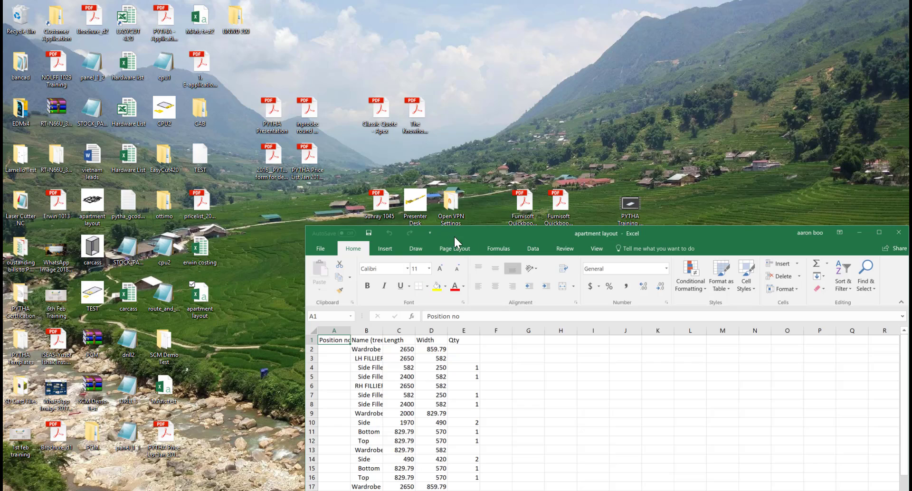
pyautogui.doubleClick(454, 241)
# Delete the group heading rows 2, 3, 9, 13, 17, 18, 24 and 28 from the spreadsheet
pyautogui.click(9, 124)
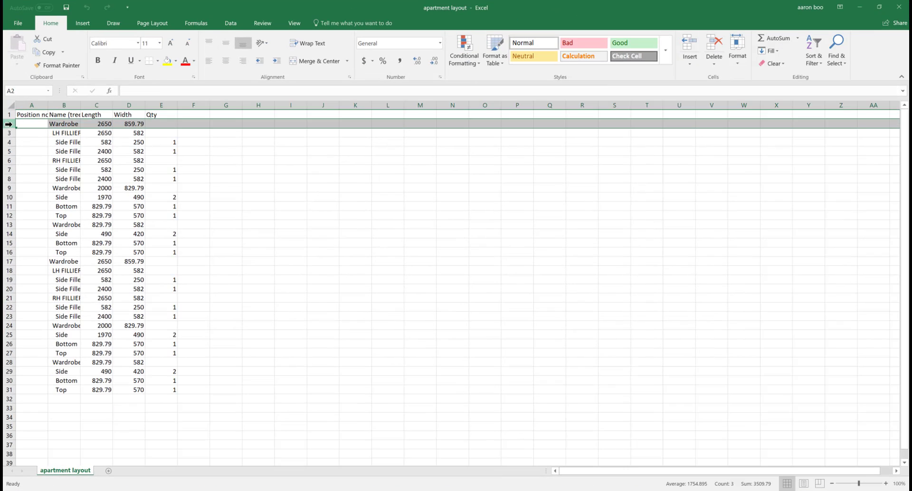
pyautogui.keyDown('ctrl'); pyautogui.click(8, 188); pyautogui.keyUp('ctrl')
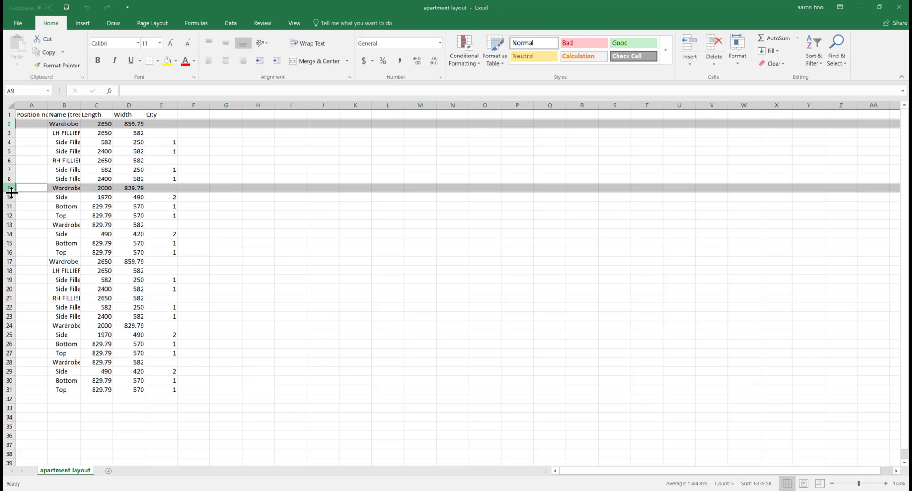
pyautogui.keyDown('ctrl'); pyautogui.click(8, 133); pyautogui.keyUp('ctrl')
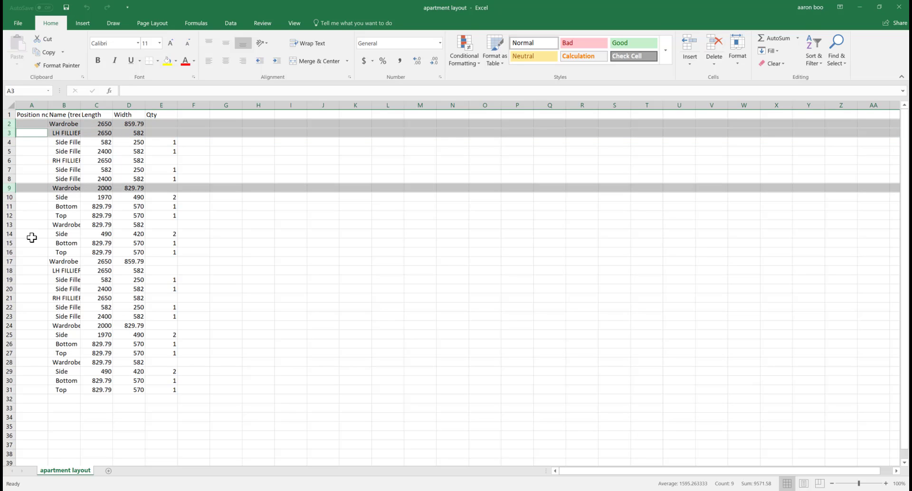
pyautogui.keyDown('ctrl'); pyautogui.click(9, 224); pyautogui.keyUp('ctrl')
pyautogui.keyDown('ctrl'); pyautogui.click(8, 261); pyautogui.keyUp('ctrl')
pyautogui.keyDown('ctrl'); pyautogui.click(8, 271); pyautogui.keyUp('ctrl')
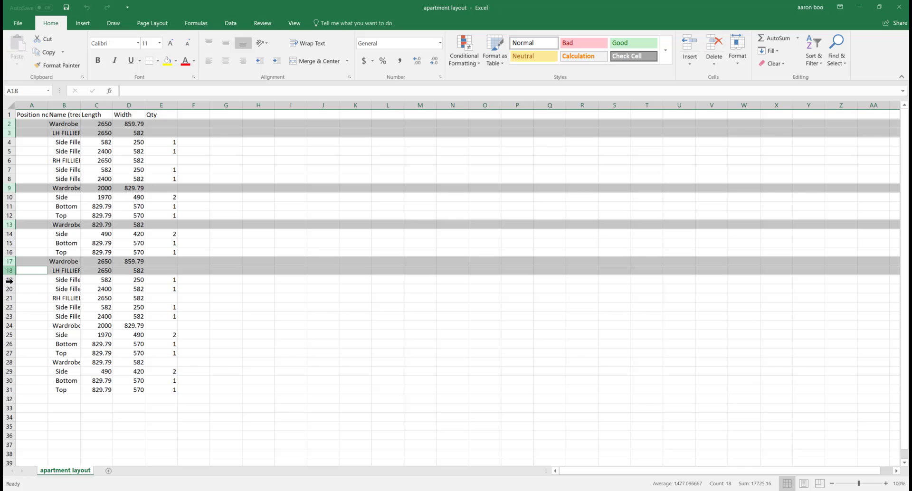
pyautogui.keyDown('ctrl'); pyautogui.click(8, 326); pyautogui.keyUp('ctrl')
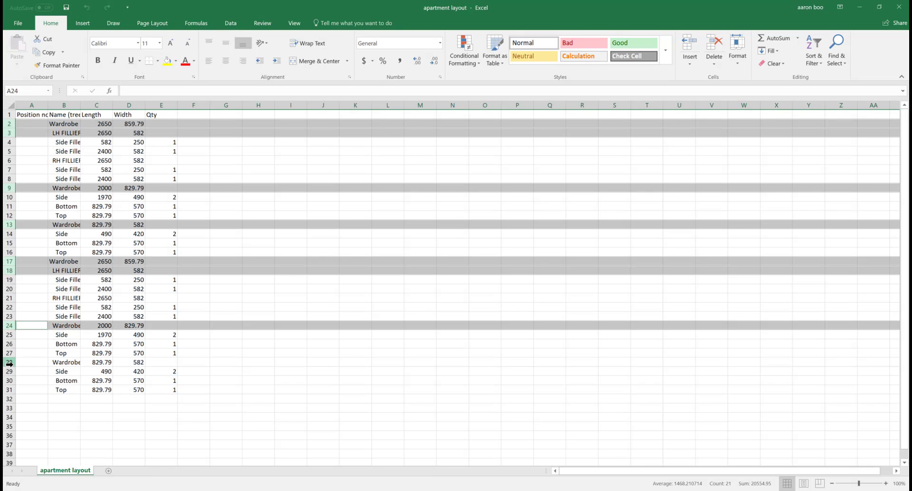
pyautogui.keyDown('ctrl'); pyautogui.click(9, 362); pyautogui.keyUp('ctrl')
pyautogui.rightClick(9, 362)
pyautogui.click(33, 299)
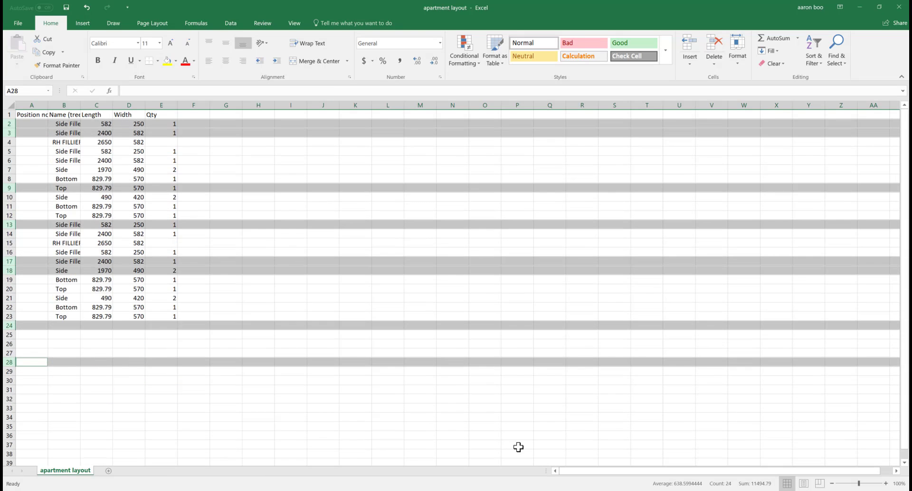
pyautogui.click(291, 252)
# Number the parts 1 to 22 in cells A2 to A23 of the position column with a fill series
pyautogui.moveTo(37, 126); pyautogui.dragTo(110, 224)
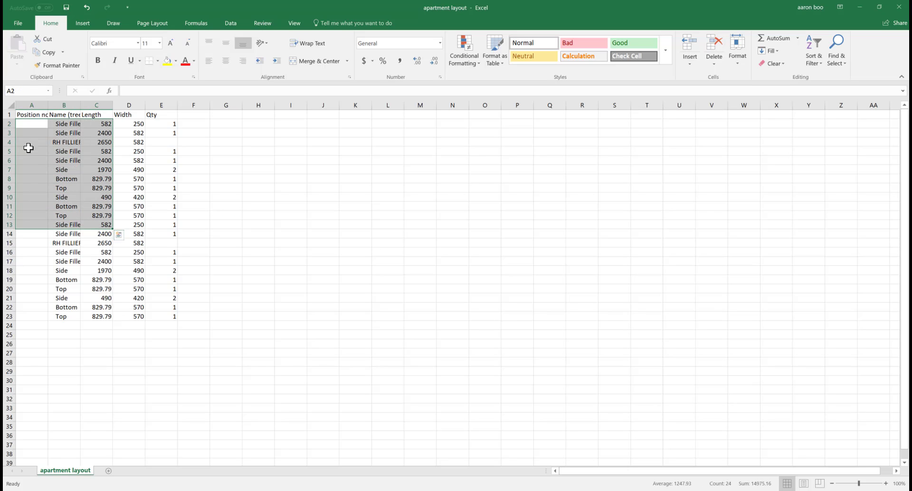
pyautogui.click(31, 142)
pyautogui.click(41, 124)
pyautogui.write('1')
pyautogui.press('Return')
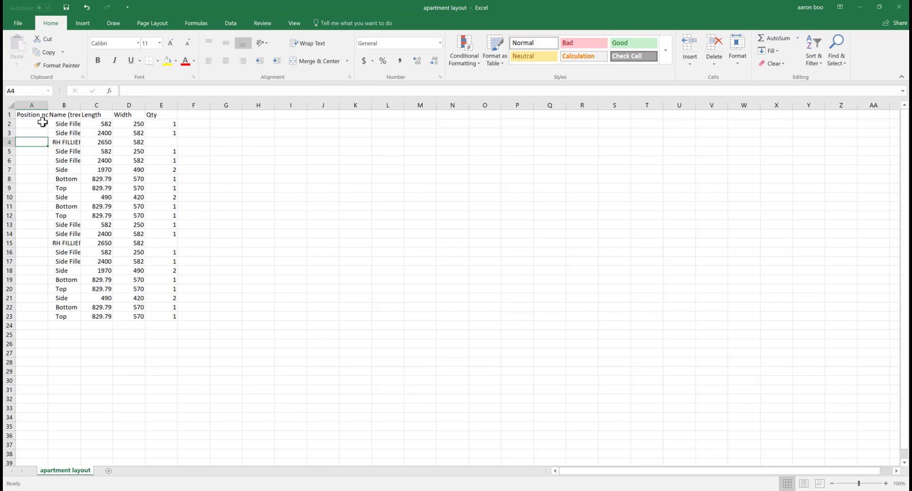
pyautogui.click(41, 124)
pyautogui.moveTo(48, 127); pyautogui.dragTo(37, 317)
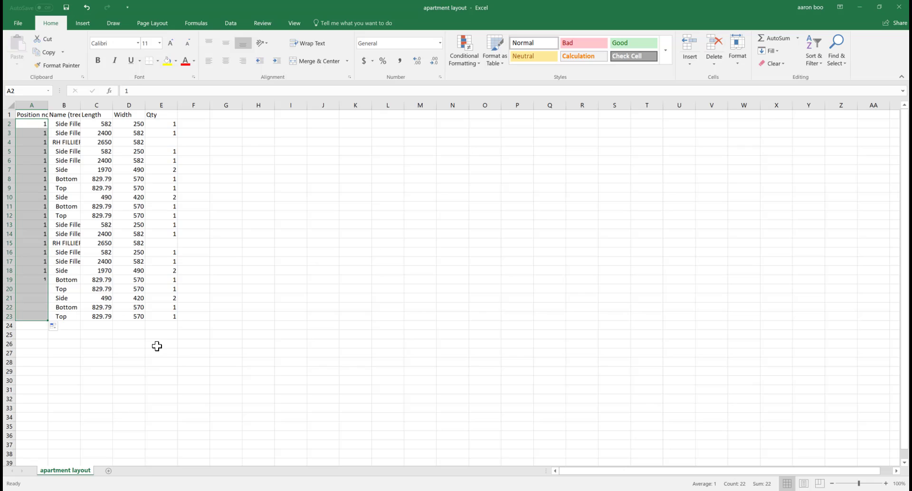
pyautogui.click(58, 328)
pyautogui.click(30, 349)
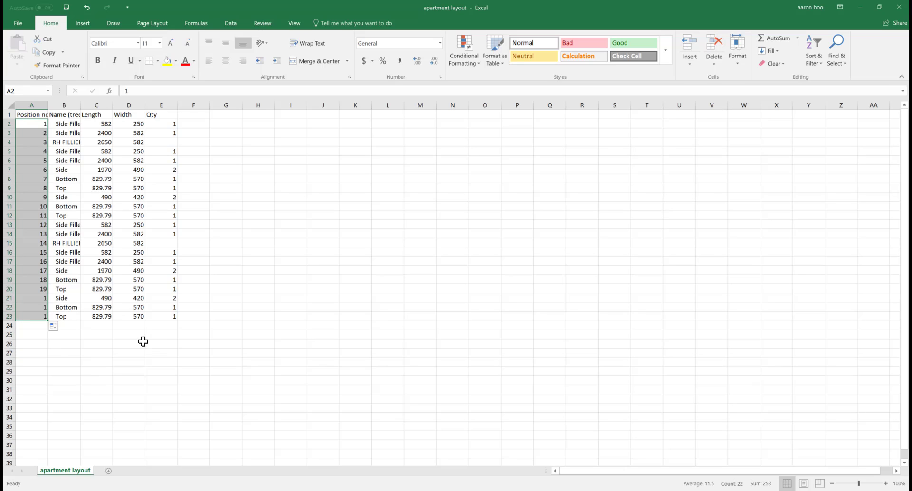
pyautogui.click(138, 343)
# Switch to Ottimo Perfect Cut and create a new job
pyautogui.click(407, 490)
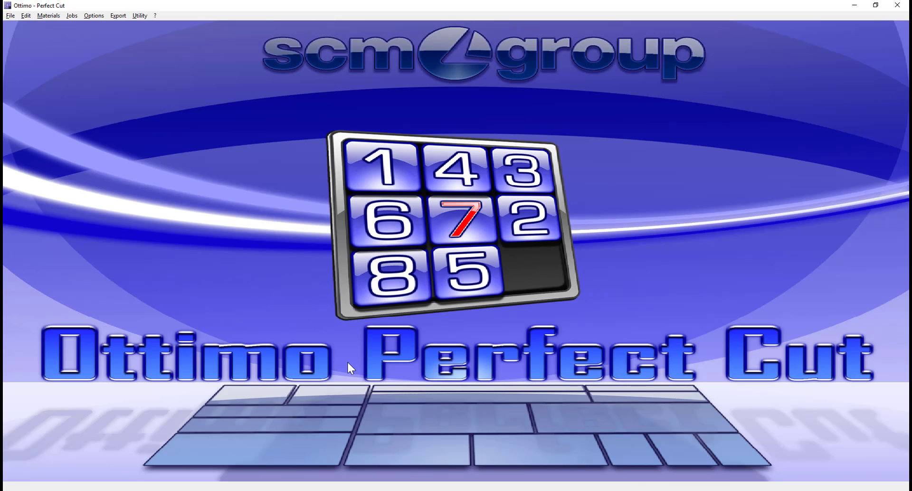
pyautogui.click(70, 17)
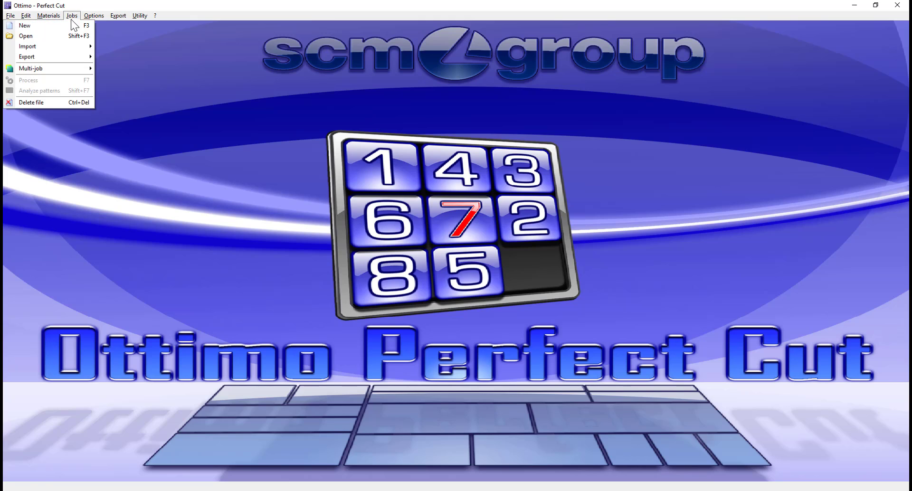
pyautogui.click(74, 25)
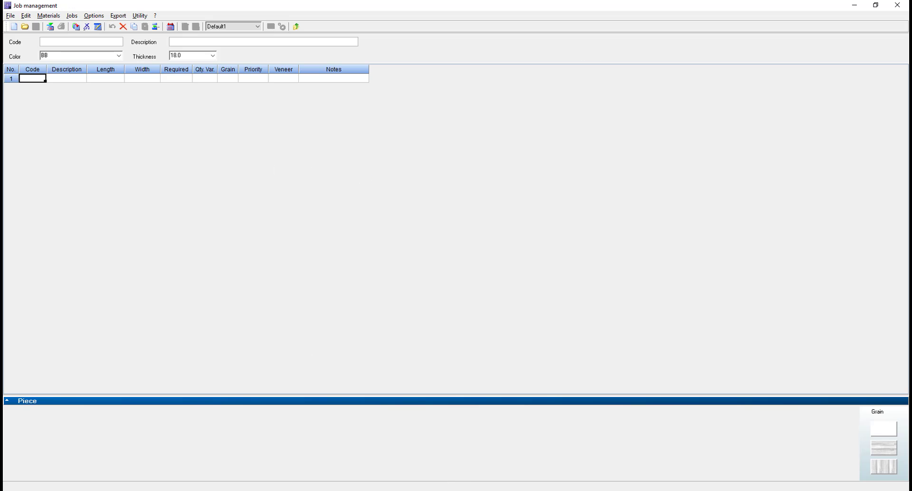
# Copy the parts in cells A2 to E23 of the Excel sheet and paste them into the new Ottimo job
pyautogui.click(462, 490)
pyautogui.moveTo(33, 126); pyautogui.dragTo(171, 318)
pyautogui.hotkey('ctrl', 'c')
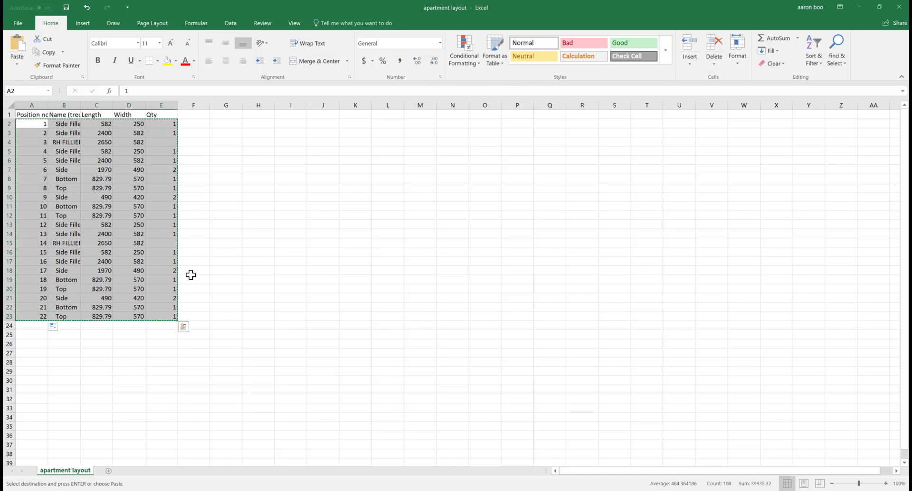
pyautogui.hotkey('alt', 'Tab')
pyautogui.hotkey('ctrl', 'v')
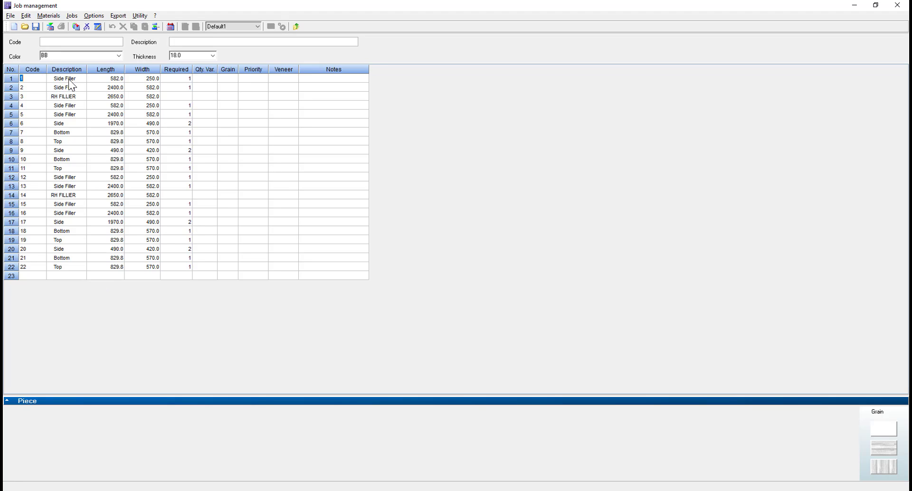
# Give the job the code APARTMENT and process its cutting patterns with the material BIL18BB11
pyautogui.click(93, 42)
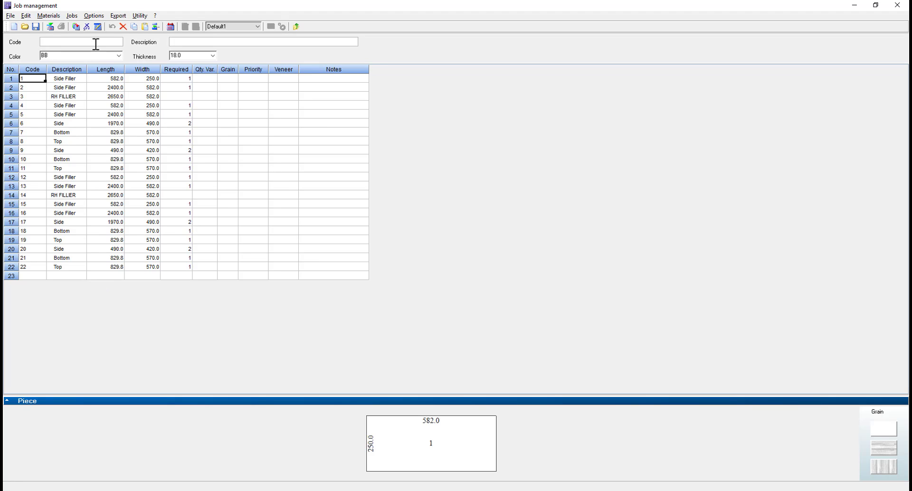
pyautogui.write('APARTMENT')
pyautogui.click(282, 27)
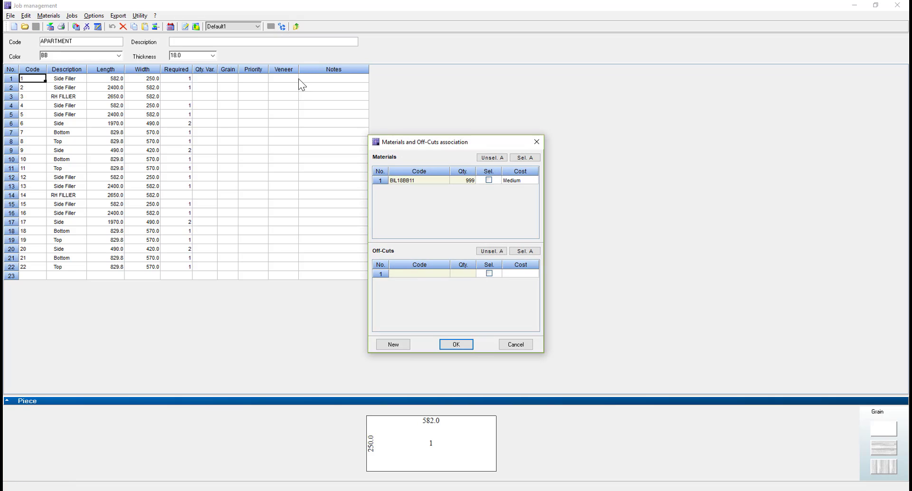
pyautogui.click(489, 180)
pyautogui.click(456, 345)
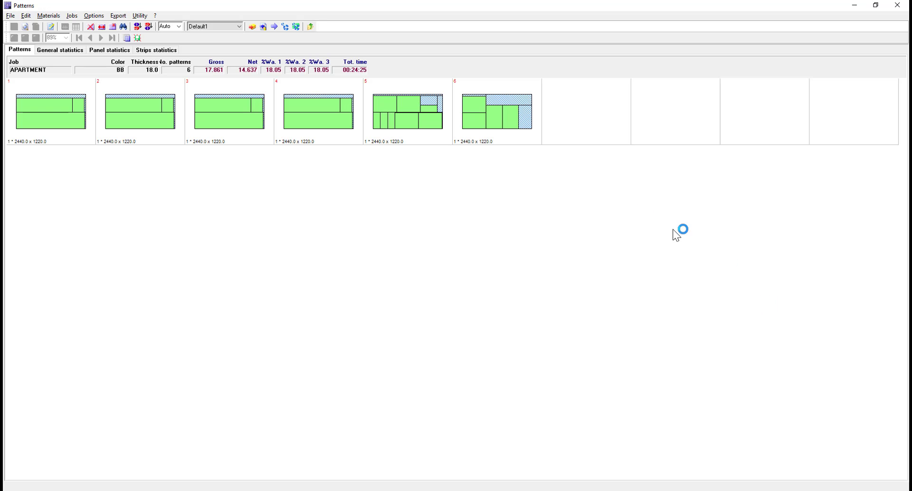
# Check the cutting patterns, close them and save the active job
pyautogui.click(140, 124)
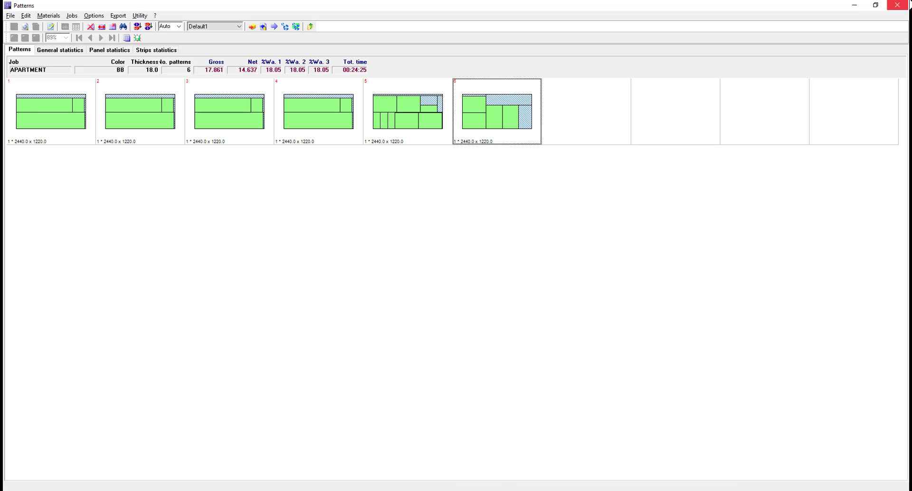
pyautogui.click(898, 5)
pyautogui.click(447, 277)
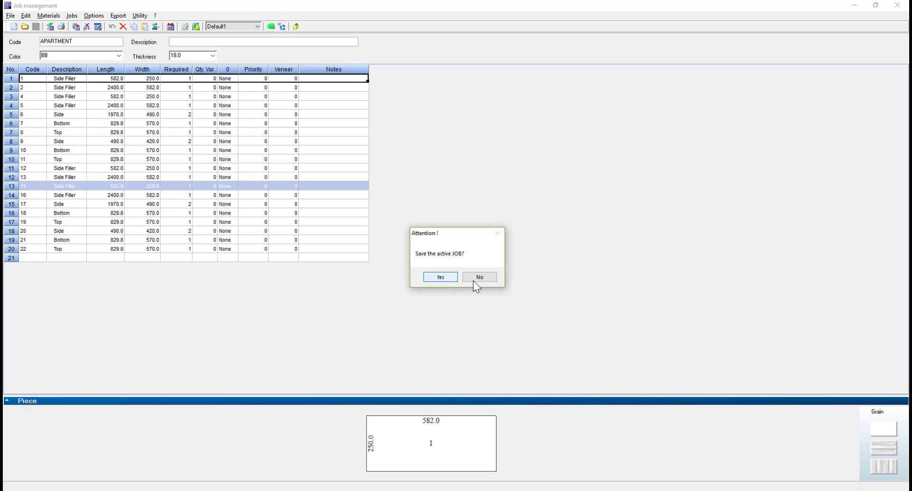
pyautogui.click(437, 278)
# Close the apartment layout spreadsheet without saving its changes and return to PYTHA
pyautogui.click(899, 7)
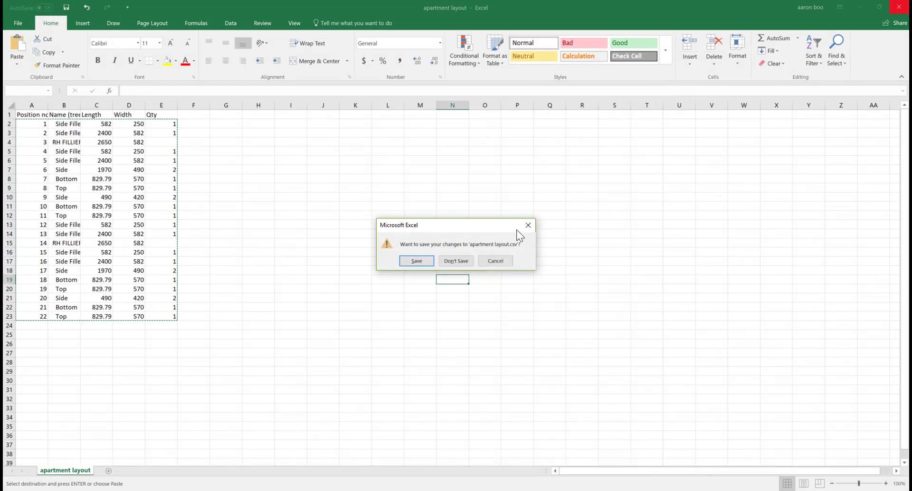
pyautogui.click(456, 261)
pyautogui.click(459, 283)
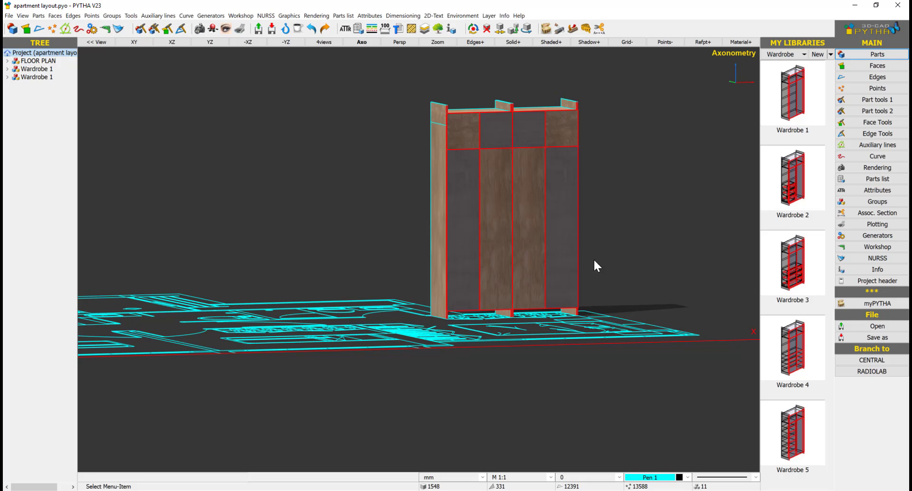
# Place a block of 2440 × 1220 × 19 mm on the ground beside the floor plan
pyautogui.moveTo(594, 258); pyautogui.dragTo(531, 258, button='right')
pyautogui.rightClick(532, 259)
pyautogui.click(659, 195)
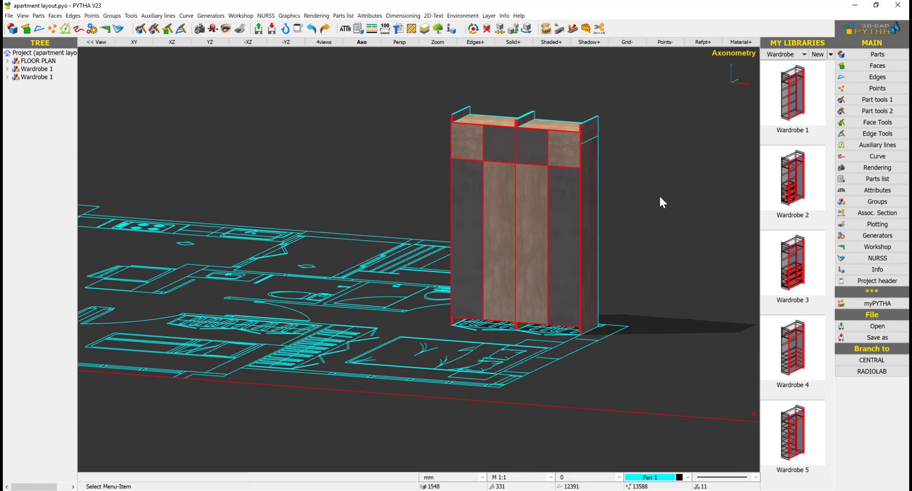
pyautogui.moveTo(600, 212); pyautogui.dragTo(577, 239, button='middle')
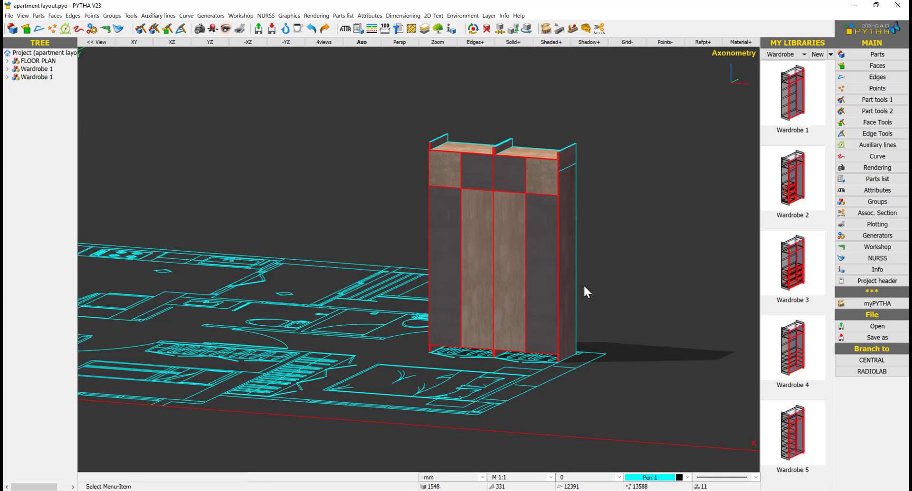
pyautogui.scroll(-1, 584, 285)
pyautogui.moveTo(584, 285); pyautogui.dragTo(524, 277, button='middle')
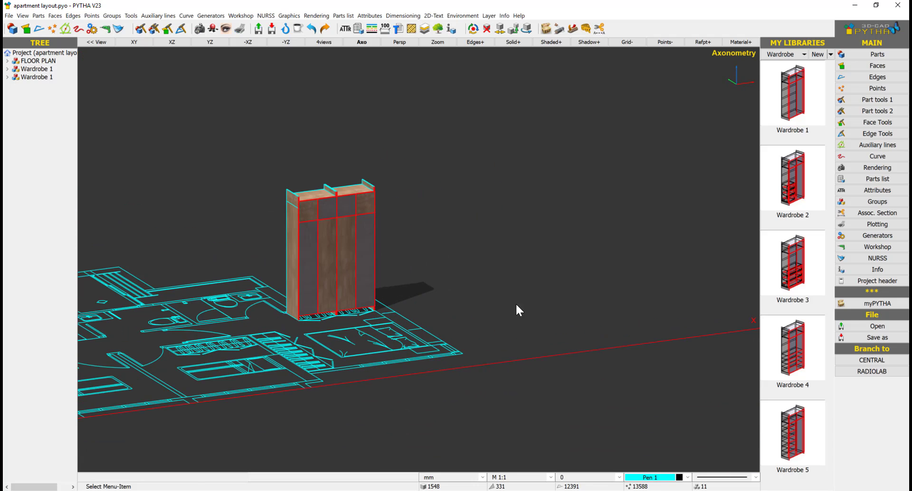
pyautogui.press('b')
pyautogui.click(516, 329)
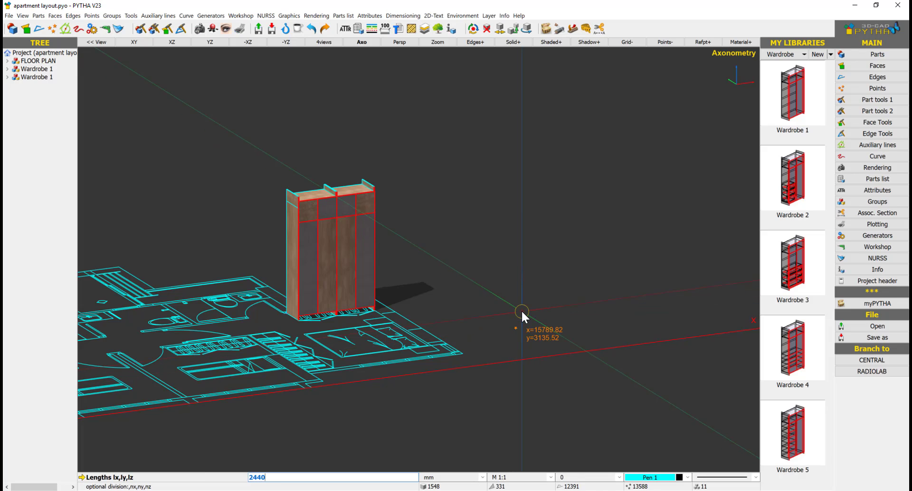
pyautogui.write('2440,1220,19')
pyautogui.press('Return')
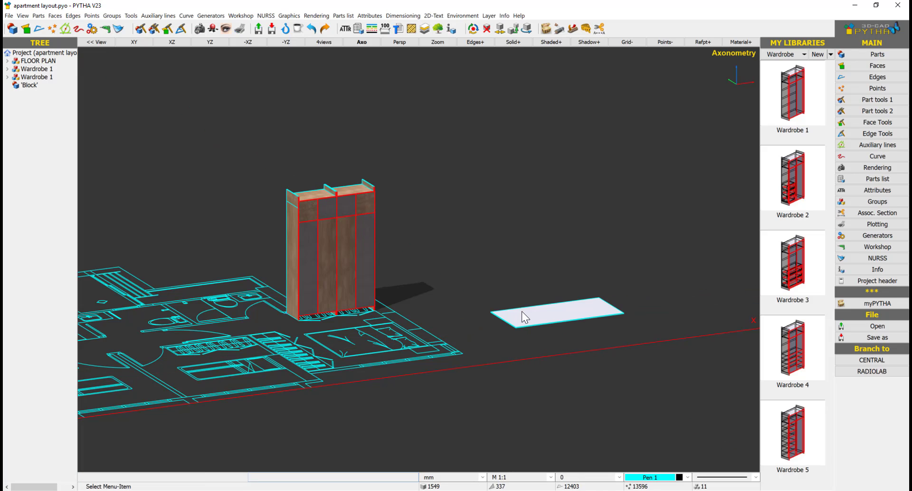
# Start Nesting with the 2440 × 1220 × 19 mm block as the stock panel and all parts 18 mm thick as the parts to cut
pyautogui.click(877, 247)
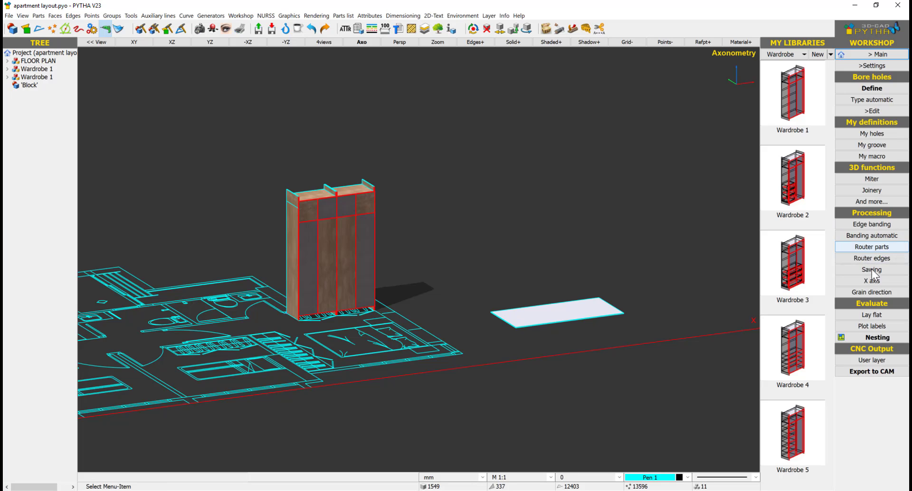
pyautogui.click(878, 338)
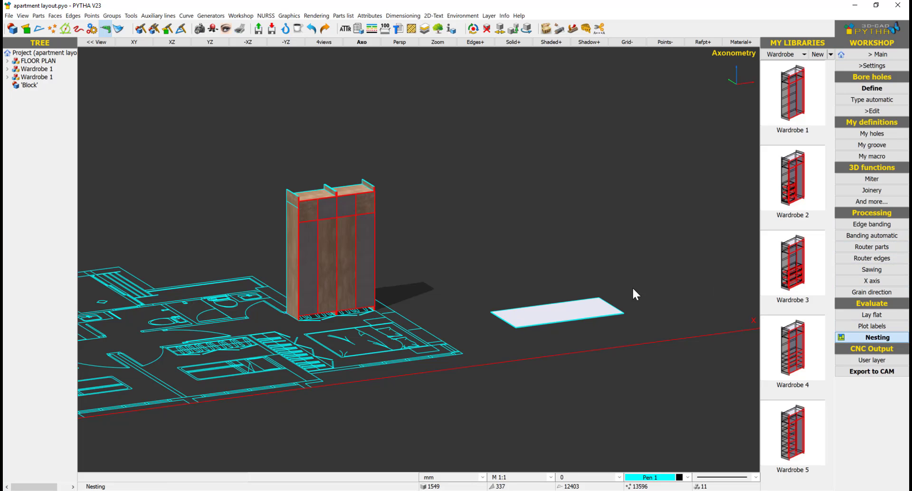
pyautogui.click(616, 314)
pyautogui.rightClick(540, 236)
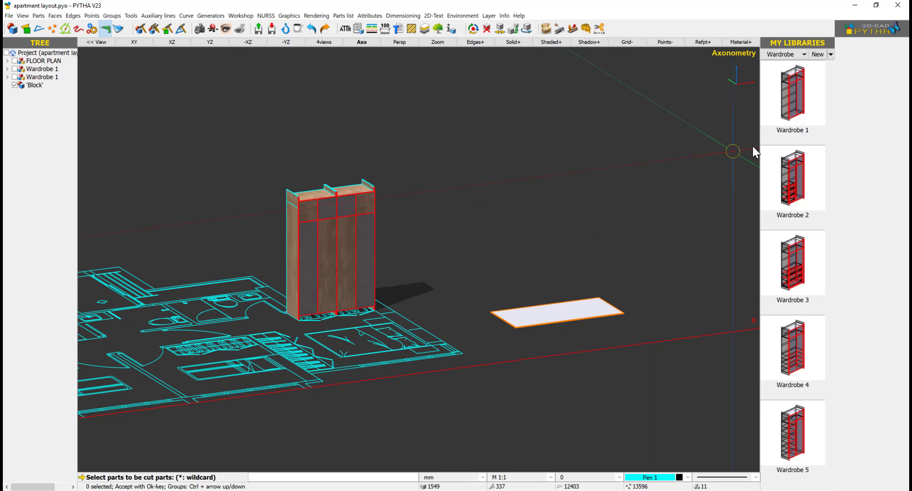
pyautogui.click(862, 133)
pyautogui.write('1')
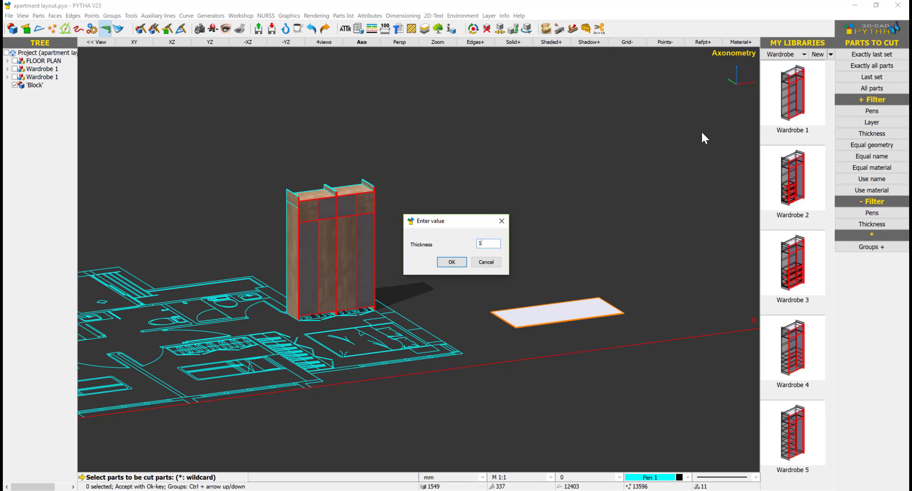
pyautogui.write('8')
pyautogui.press('Return')
pyautogui.rightClick(703, 134)
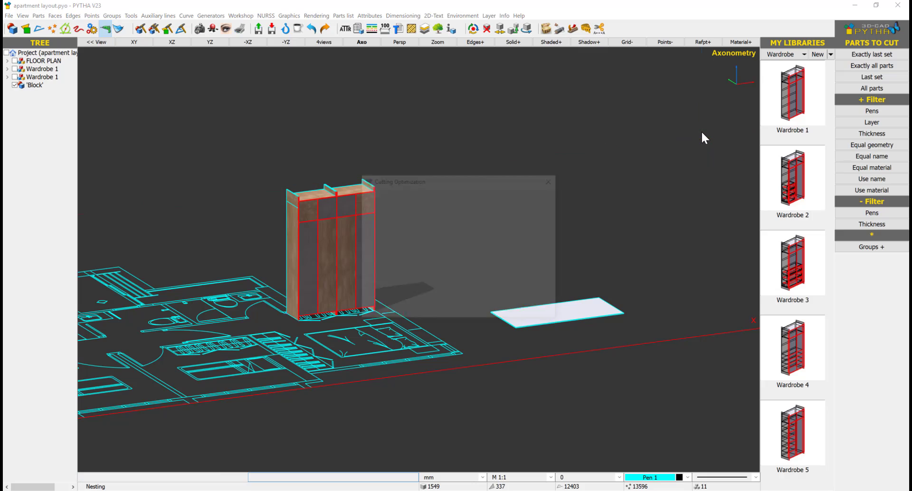
# Run the saw optimization for rectangles with margins of 5 at the stock and 5 at the parts, and finish the nesting
pyautogui.click(438, 206)
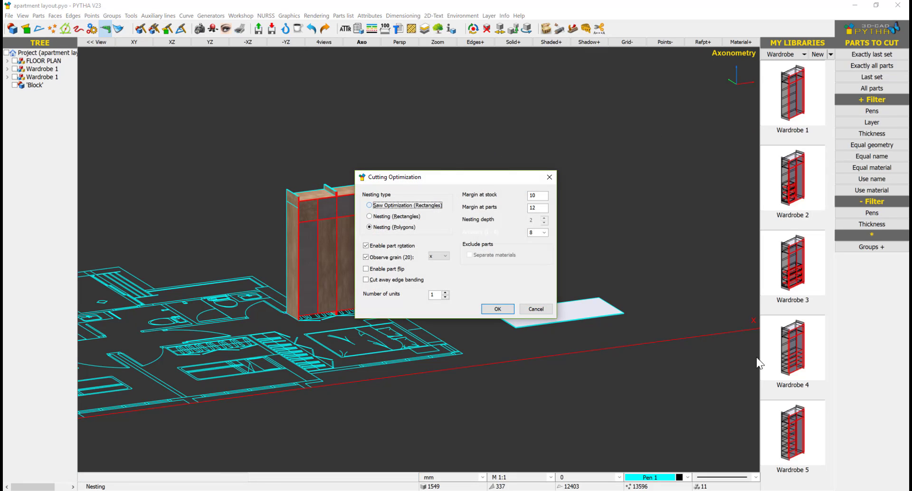
pyautogui.doubleClick(534, 208)
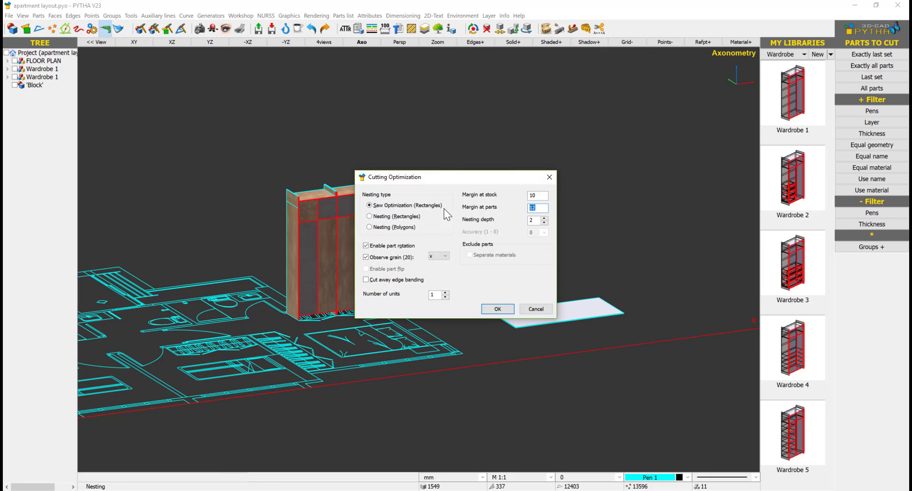
pyautogui.write('5')
pyautogui.doubleClick(542, 195)
pyautogui.write('5')
pyautogui.click(496, 309)
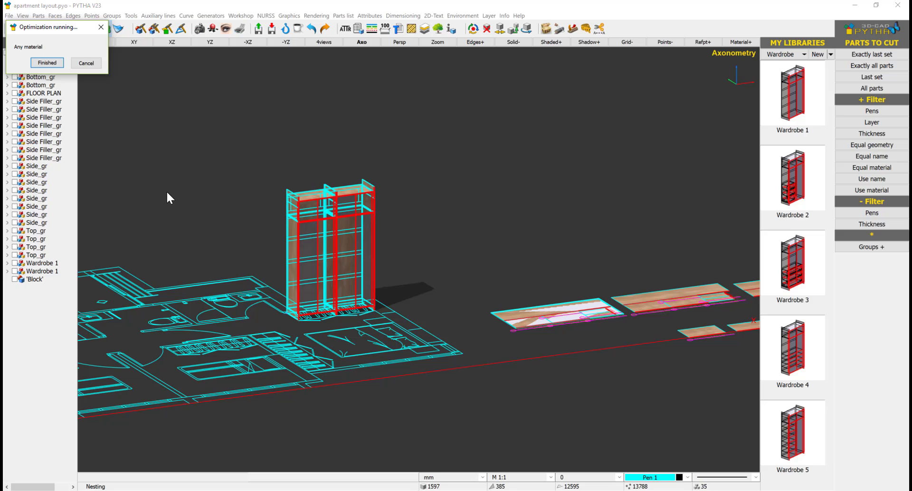
pyautogui.click(47, 63)
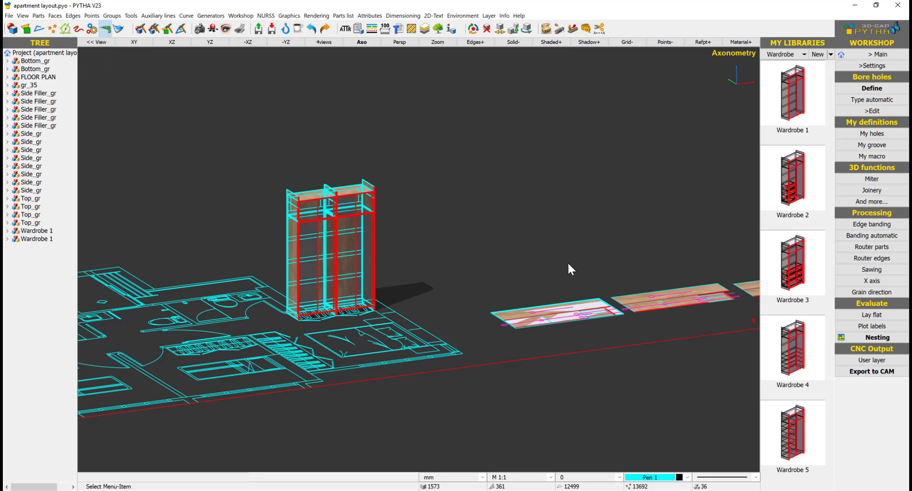
pyautogui.moveTo(626, 257); pyautogui.dragTo(413, 306, button='middle')
pyautogui.scroll(-2, 543, 292)
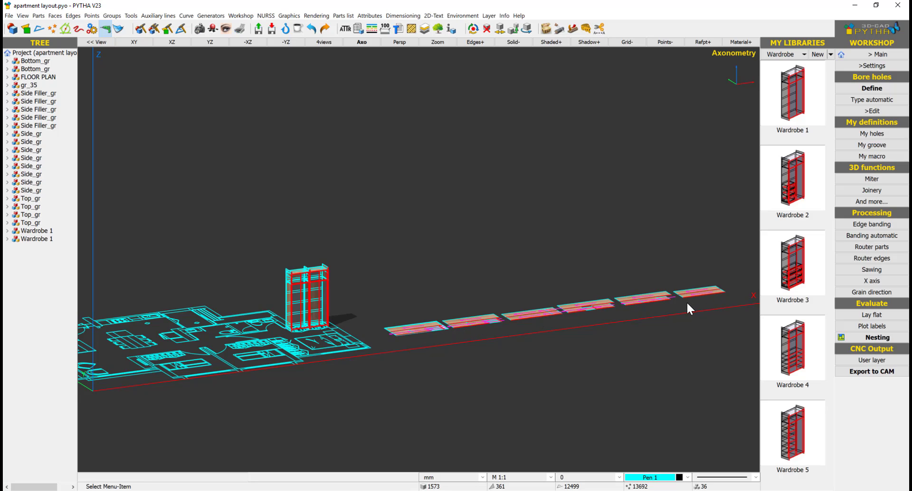
pyautogui.scroll(1, 689, 304)
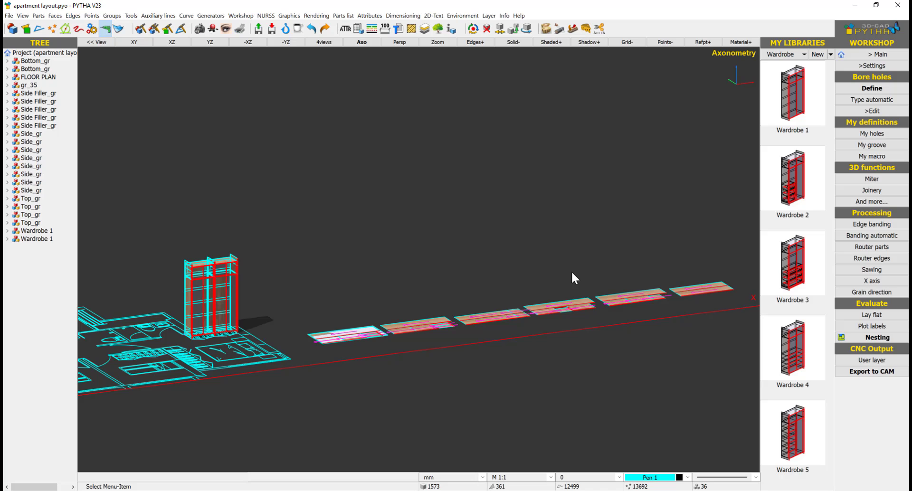
pyautogui.moveTo(615, 229); pyautogui.dragTo(622, 247, button='middle')
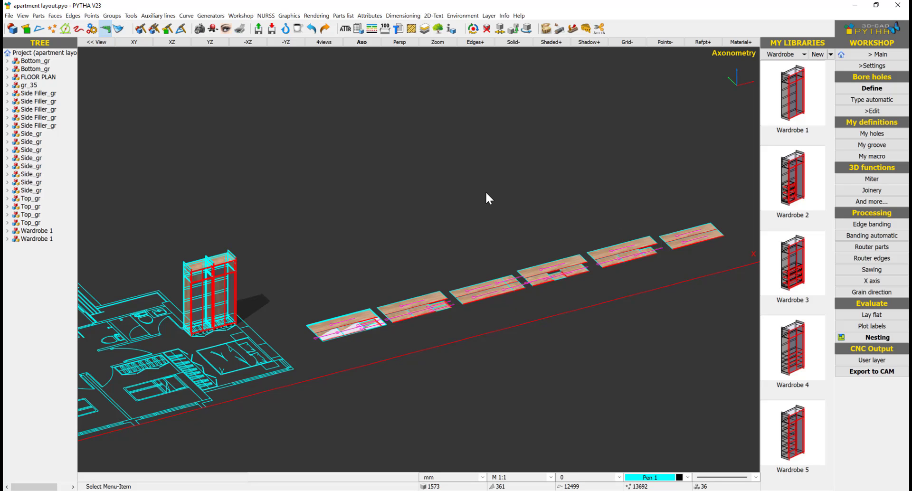
# Start a new project and load the carcass model from the Desktop library
pyautogui.click(22, 16)
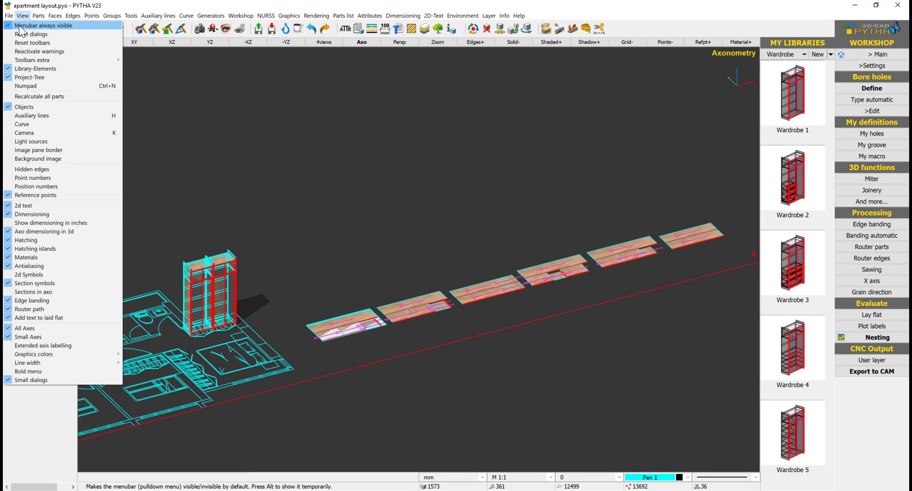
pyautogui.click(15, 26)
pyautogui.click(455, 269)
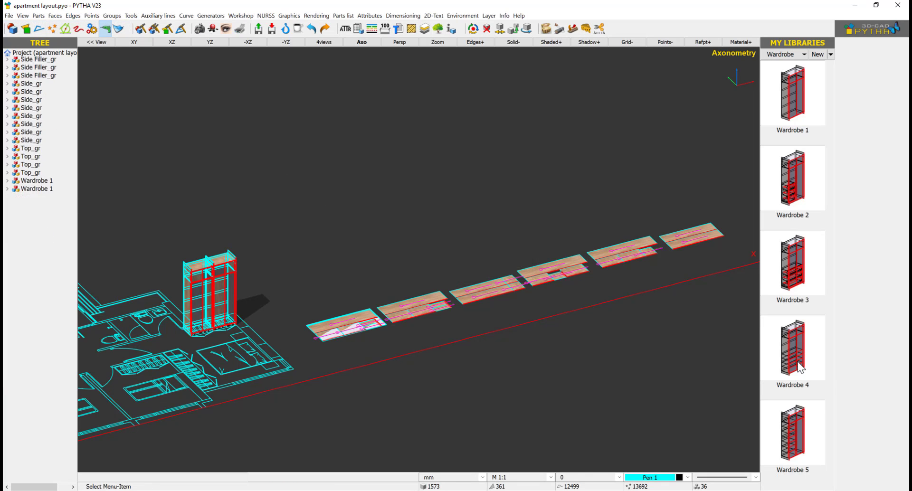
pyautogui.click(785, 55)
pyautogui.click(784, 82)
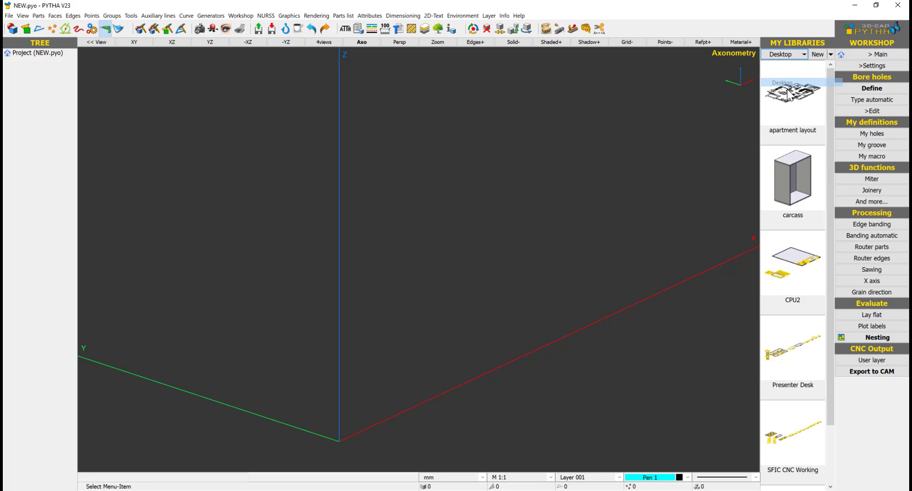
pyautogui.doubleClick(791, 180)
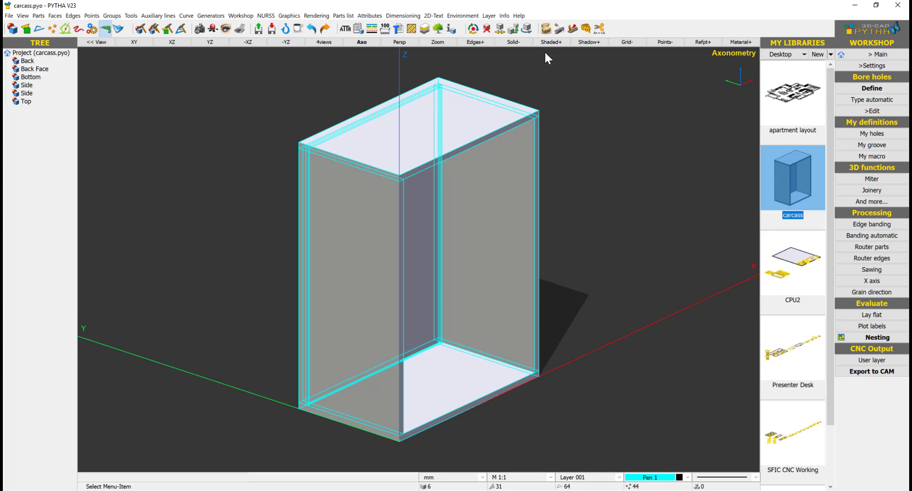
# Change the solid display so the carcass shows without its concealed edges
pyautogui.click(514, 42)
pyautogui.scroll(-2, 584, 136)
pyautogui.moveTo(583, 134); pyautogui.dragTo(503, 186, button='middle')
pyautogui.rightClick(534, 128)
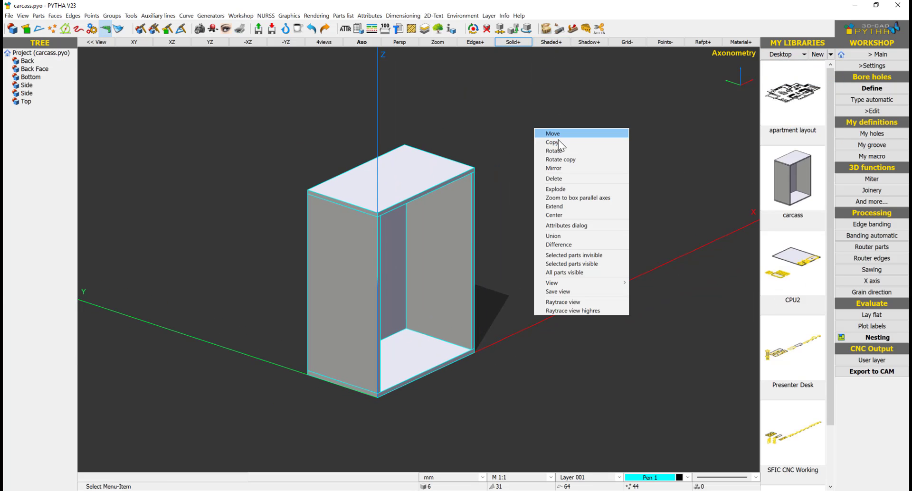
pyautogui.click(557, 144)
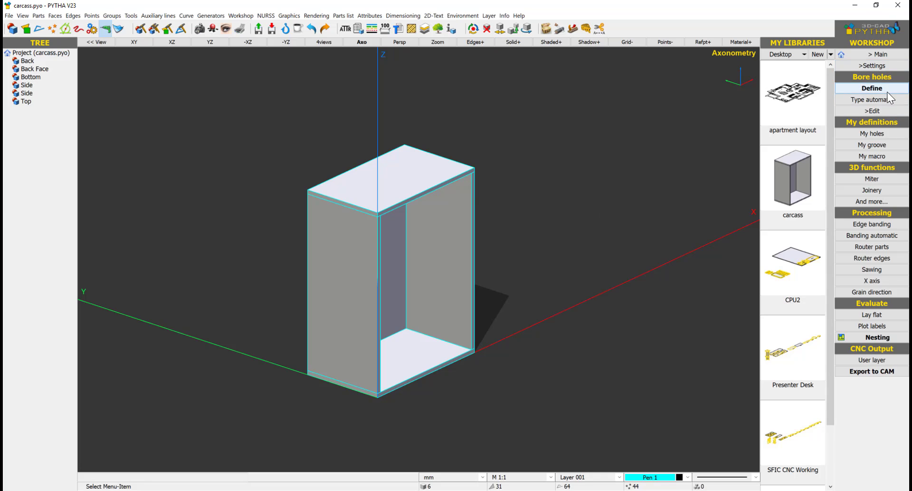
# Apply edge banding of material ABS, 1 to the four front edges of the carcass
pyautogui.click(873, 224)
pyautogui.click(458, 188)
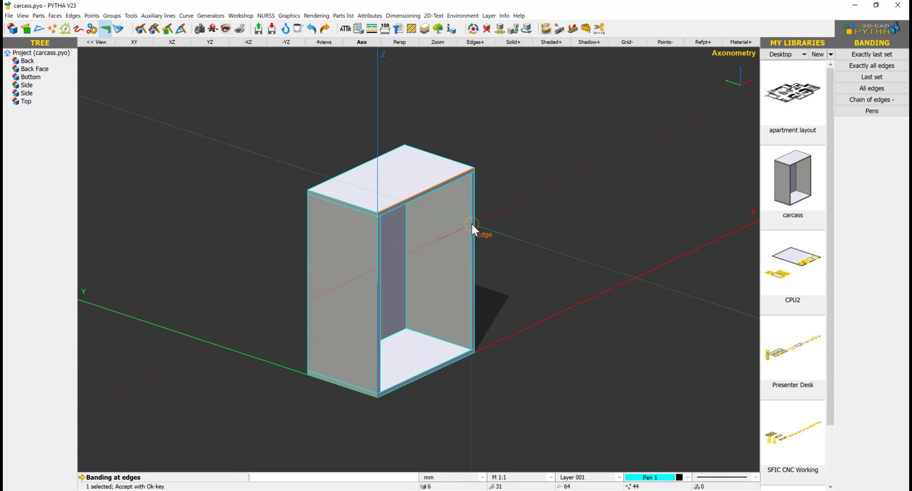
pyautogui.click(475, 237)
pyautogui.click(458, 360)
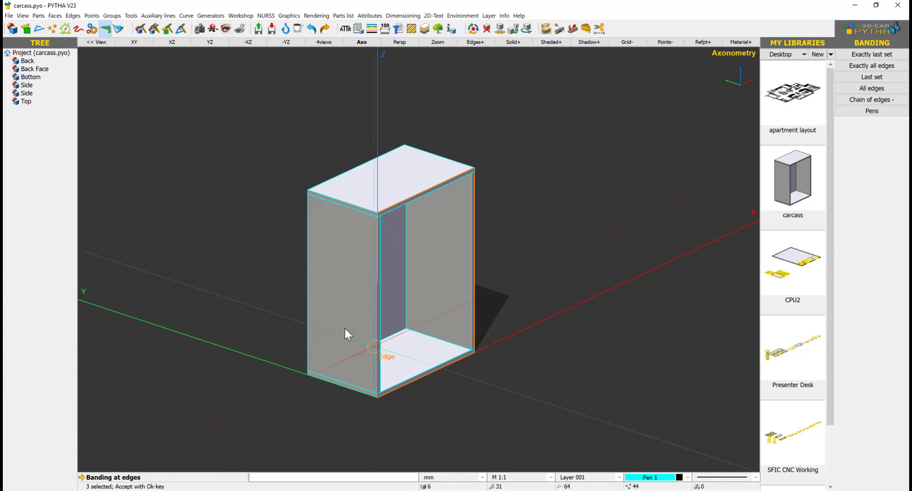
pyautogui.click(379, 310)
pyautogui.rightClick(531, 216)
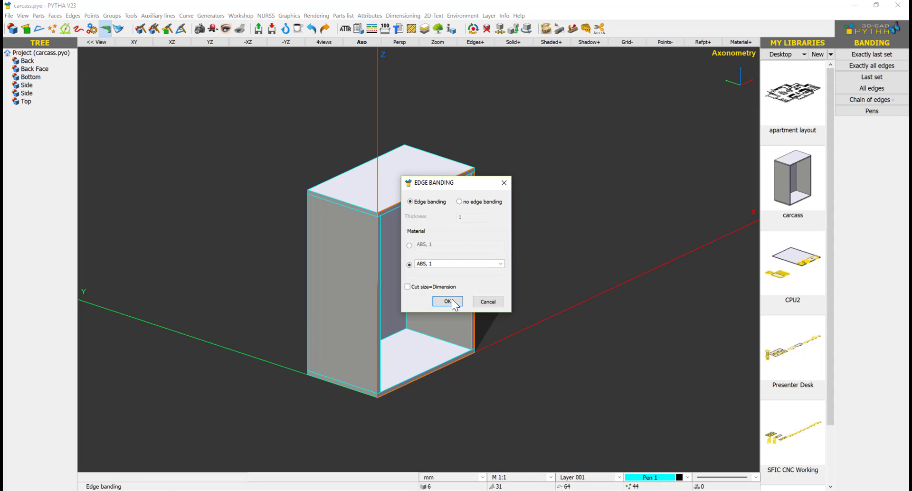
pyautogui.click(453, 302)
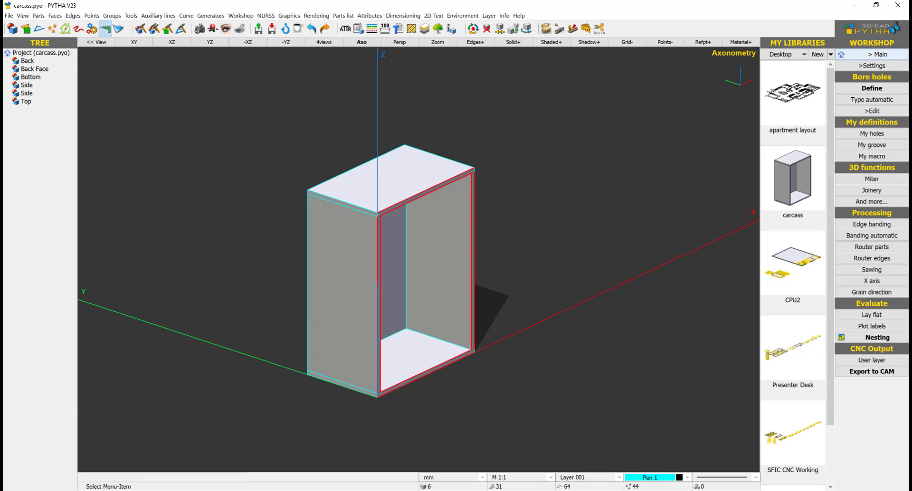
# Generate two shelves inside the carcass, 18 mm thick with a 1 mm gap and a 30 mm setback, named Shelf
pyautogui.click(877, 54)
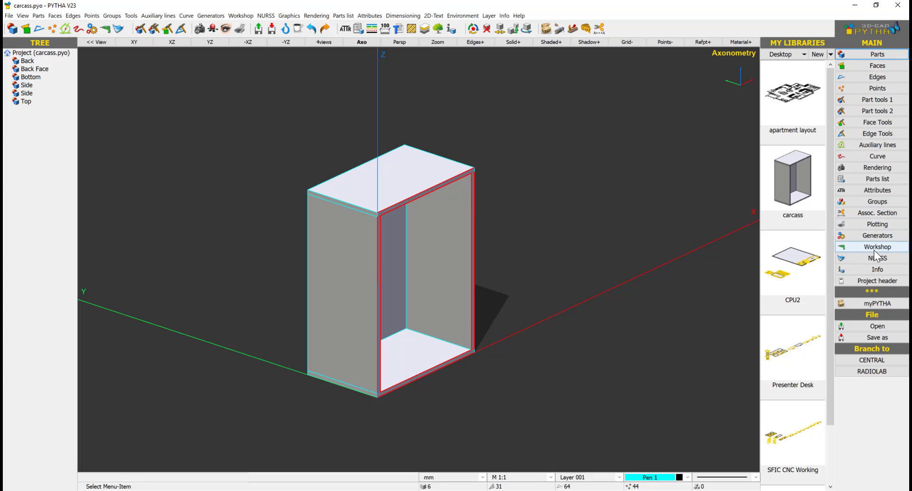
pyautogui.click(877, 235)
pyautogui.click(875, 114)
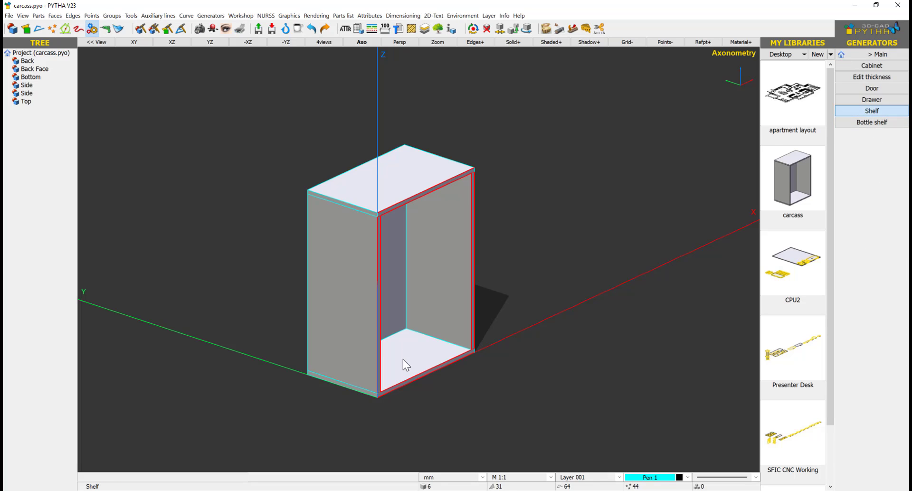
pyautogui.click(383, 391)
pyautogui.moveTo(435, 333); pyautogui.dragTo(420, 216, button='middle')
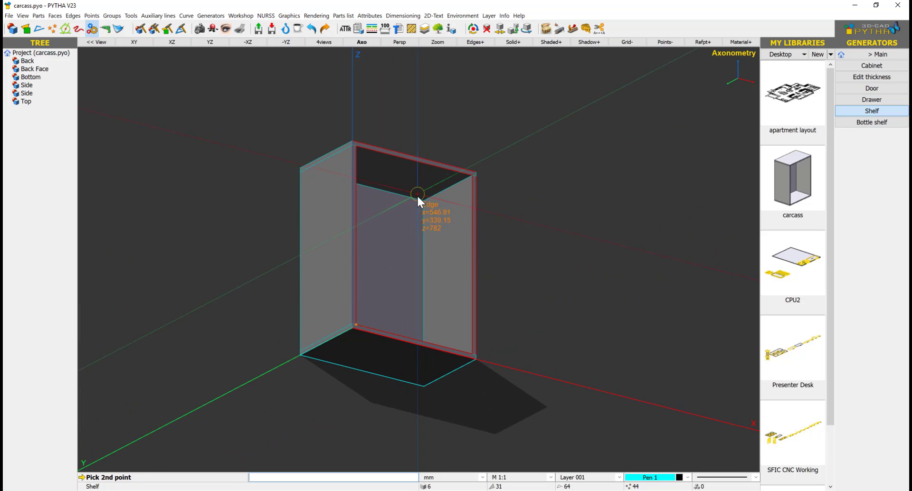
pyautogui.click(421, 198)
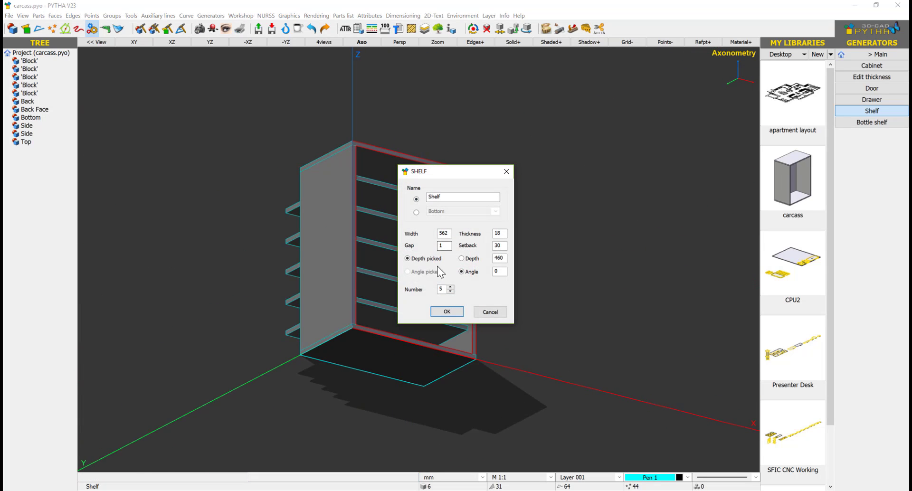
pyautogui.moveTo(445, 289); pyautogui.dragTo(383, 287)
pyautogui.write('1')
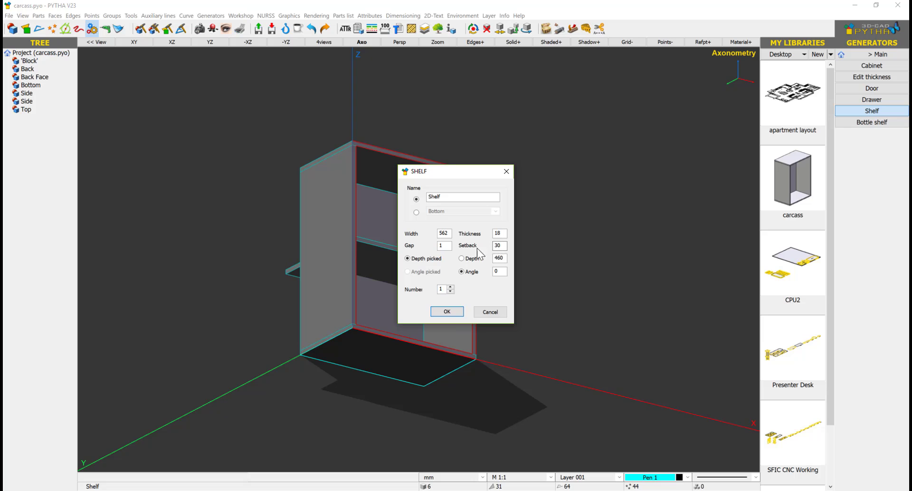
pyautogui.moveTo(443, 288); pyautogui.dragTo(393, 285)
pyautogui.write('2')
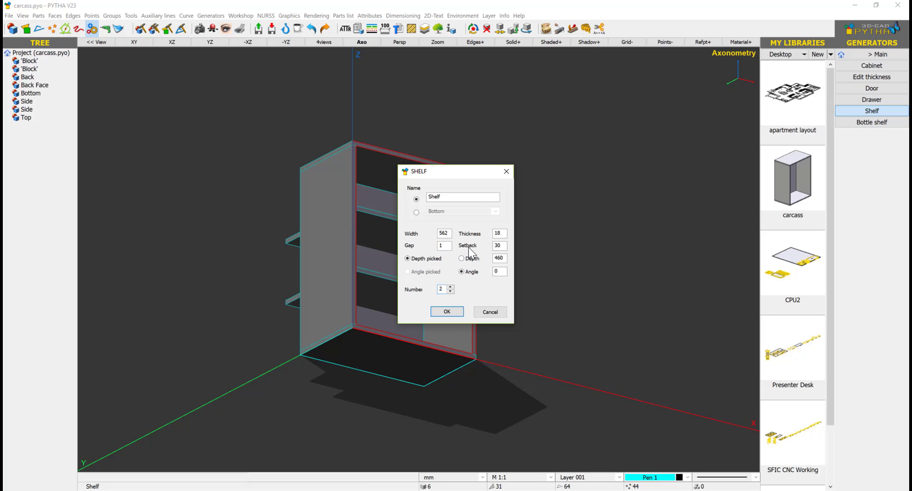
pyautogui.click(452, 314)
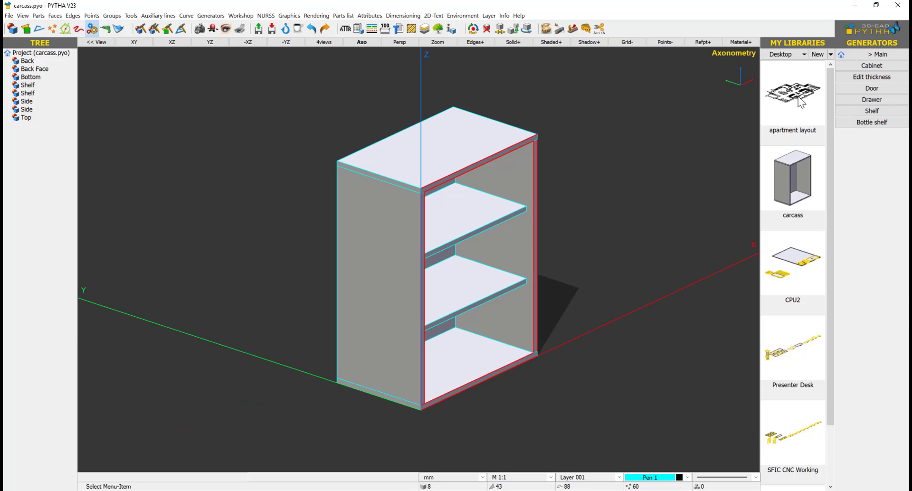
# Generate automatic bore holes for all parts of the carcass with connector type TITUS System 5
pyautogui.click(881, 55)
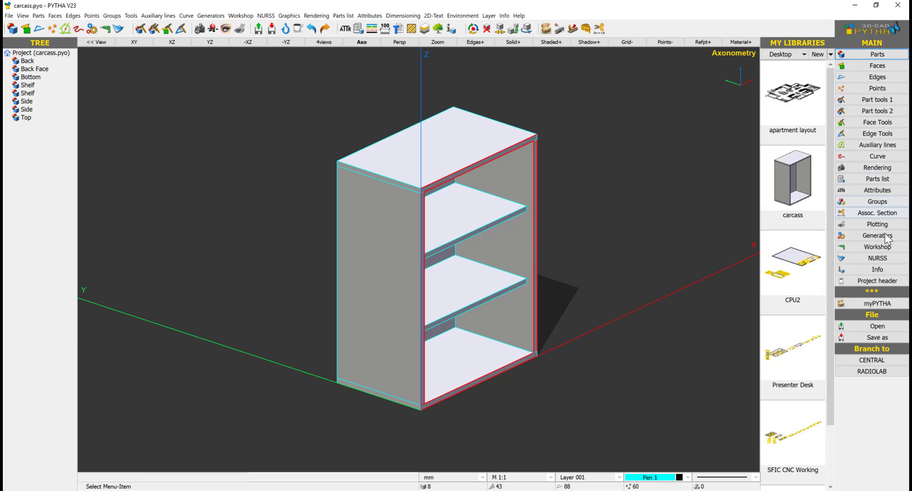
pyautogui.click(883, 246)
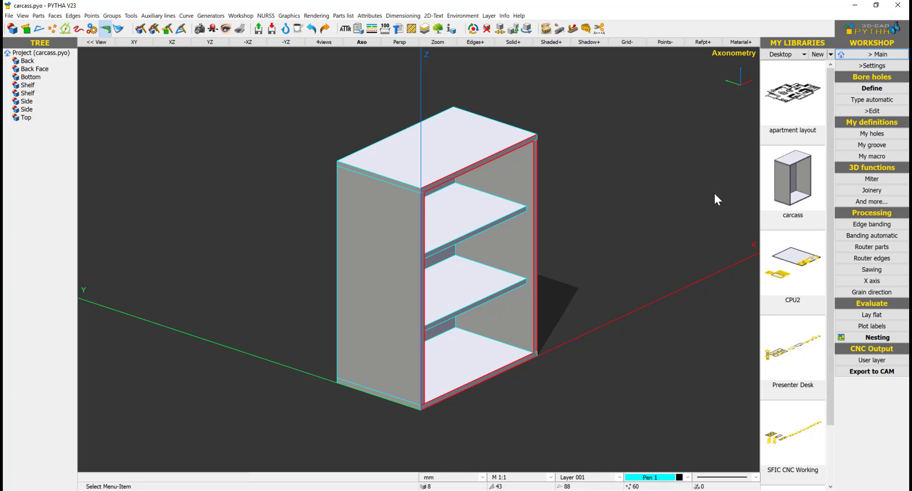
pyautogui.click(881, 101)
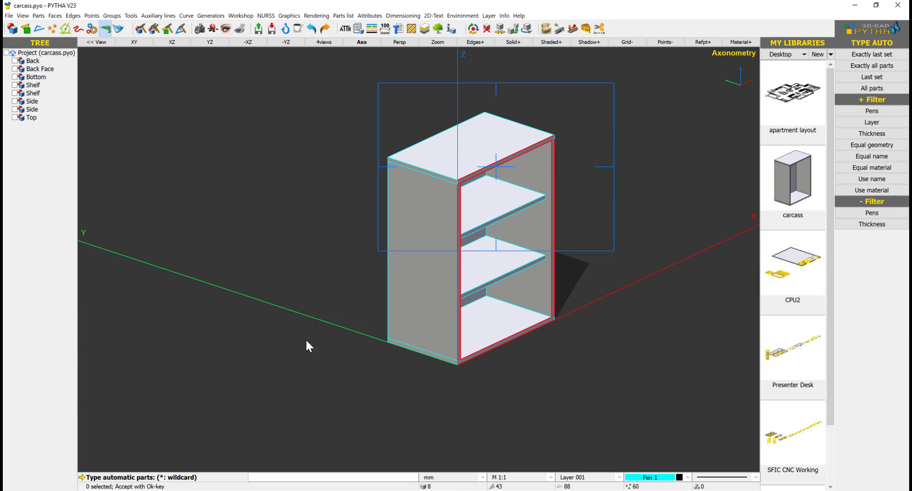
pyautogui.hotkey('ctrl', 'a')
pyautogui.rightClick(317, 374)
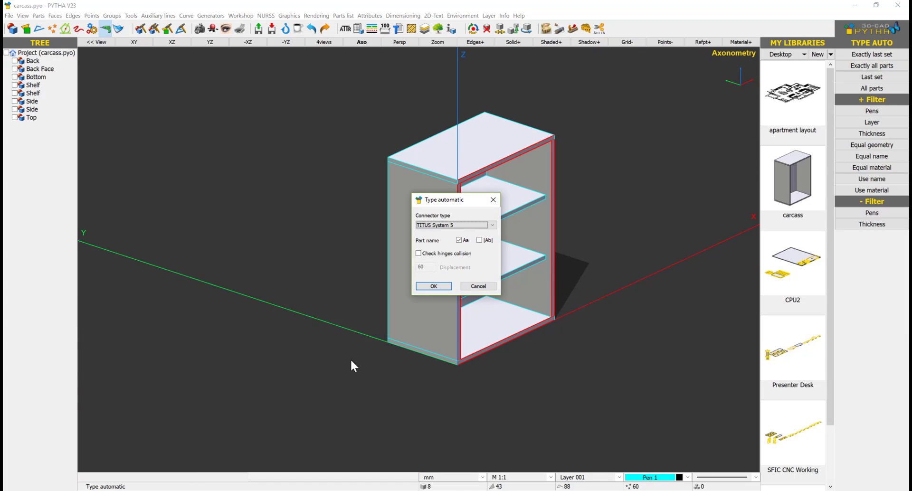
pyautogui.click(467, 224)
pyautogui.click(457, 230)
pyautogui.click(457, 224)
pyautogui.click(446, 240)
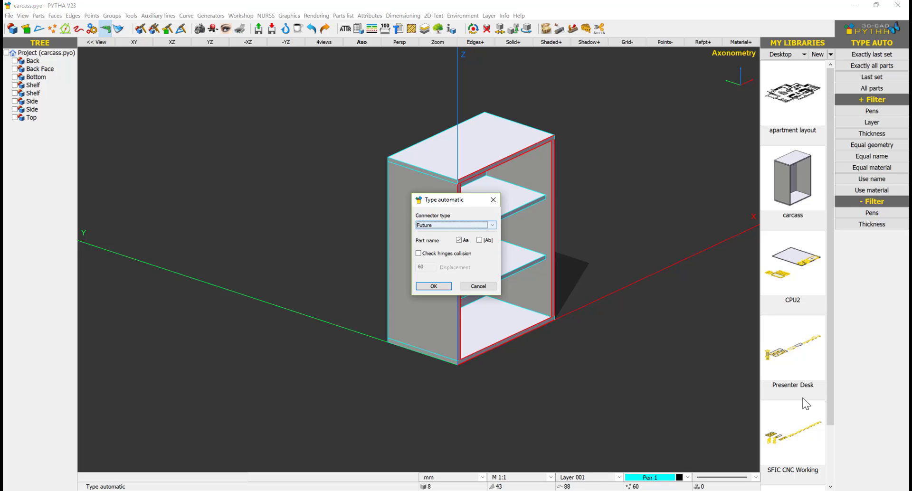
pyautogui.click(456, 224)
pyautogui.click(459, 233)
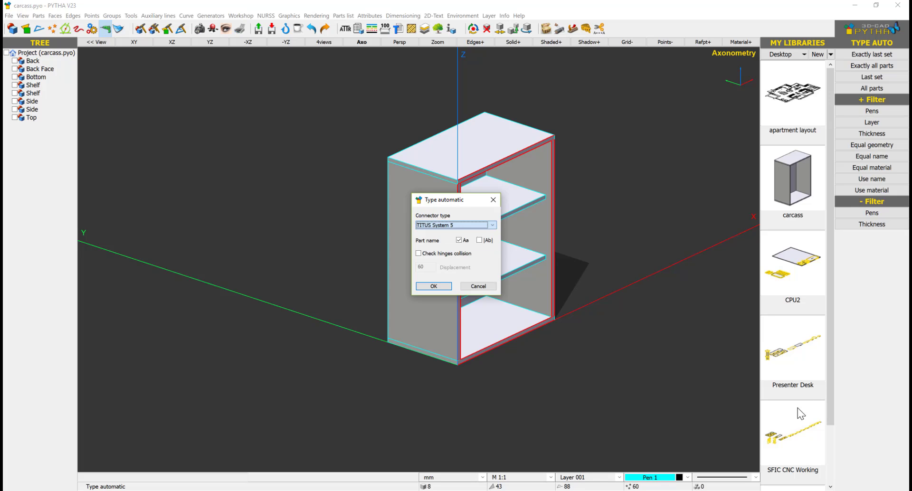
pyautogui.click(433, 286)
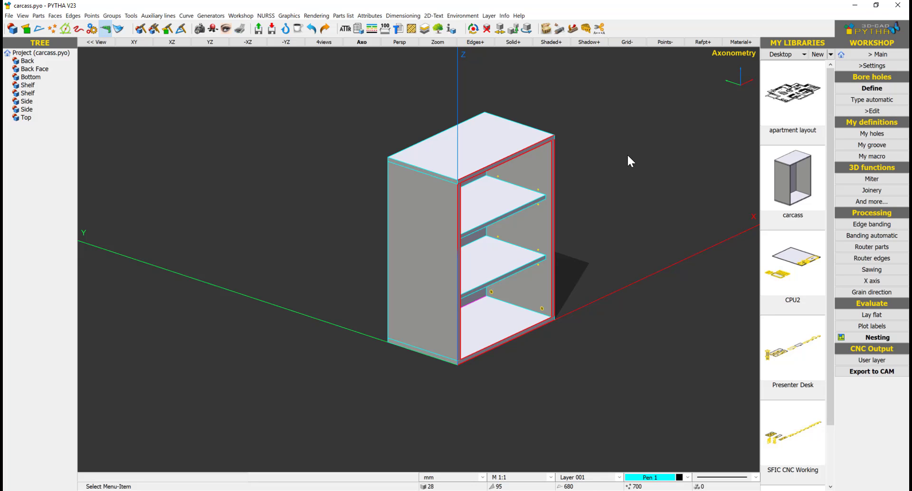
# Turn off the solid display and examine the connector holes at the carcass's upper corners
pyautogui.scroll(3, 537, 205)
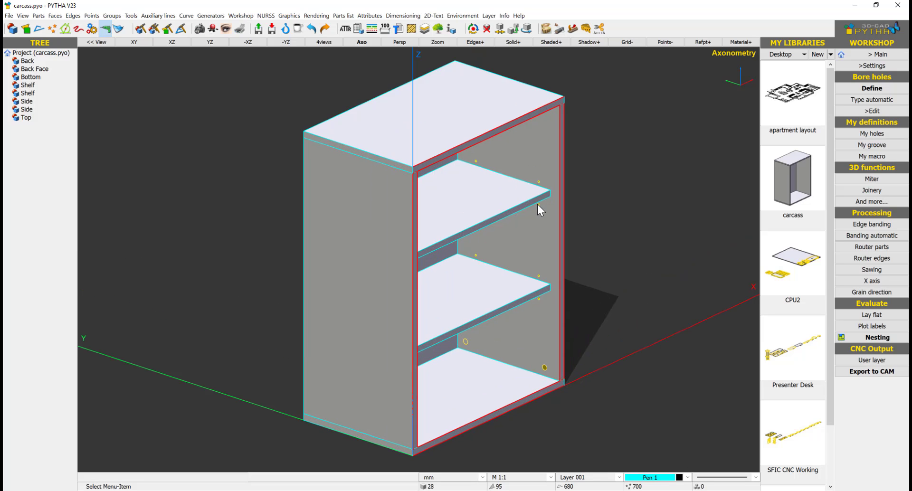
pyautogui.moveTo(552, 239)
pyautogui.mouseDown(button='middle')
pyautogui.moveTo(535, 178)
pyautogui.moveTo(549, 234)
pyautogui.mouseUp(button='middle')
pyautogui.click(521, 42)
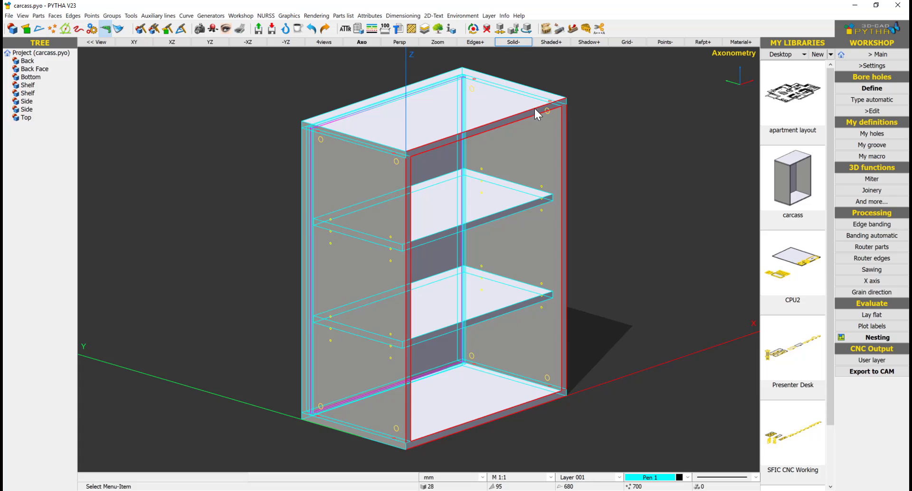
pyautogui.moveTo(535, 112); pyautogui.dragTo(538, 170, button='middle')
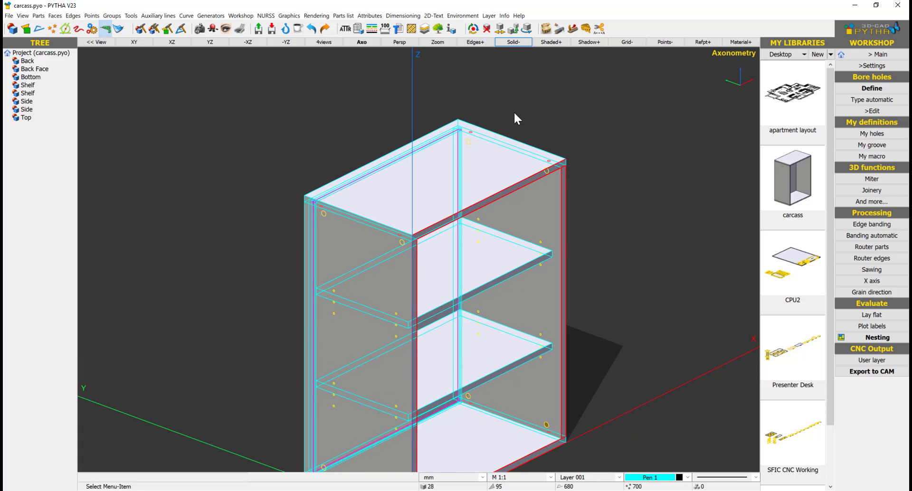
pyautogui.scroll(3, 514, 114)
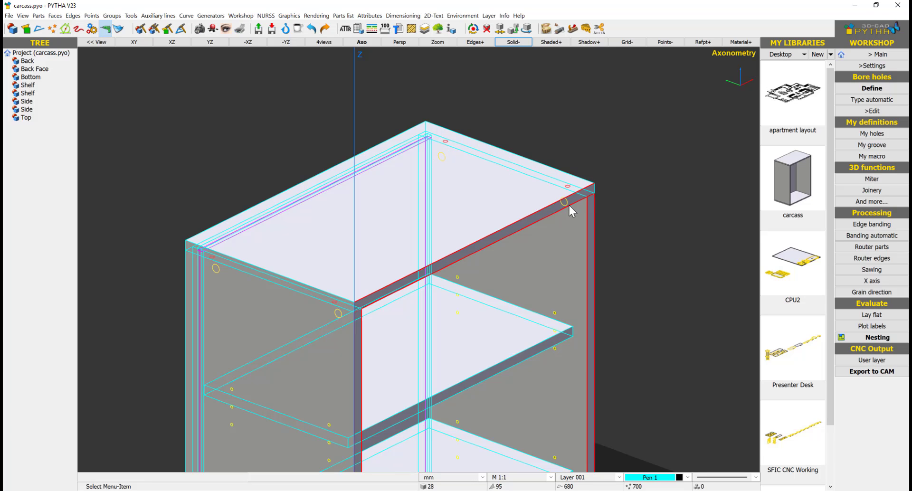
# Define the bore hole pattern DCS-Pattern_original with the sequence C*D*C and a first offset of 50
pyautogui.click(872, 88)
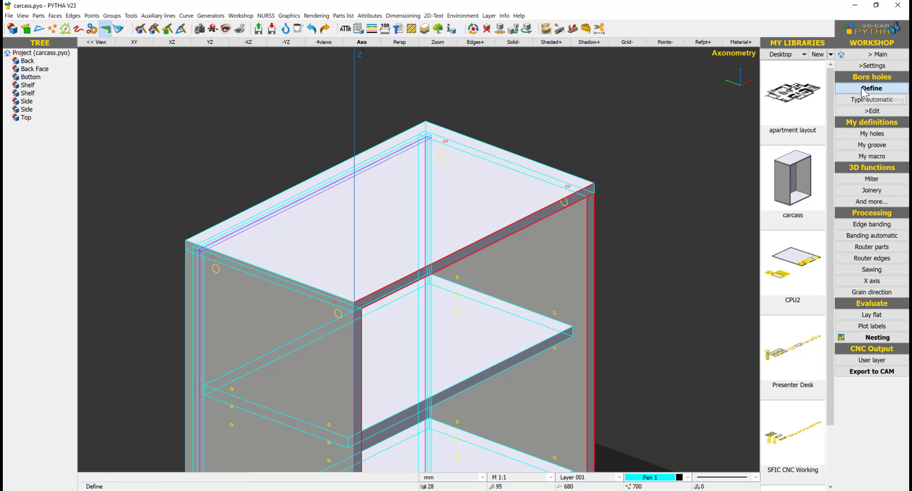
pyautogui.click(329, 131)
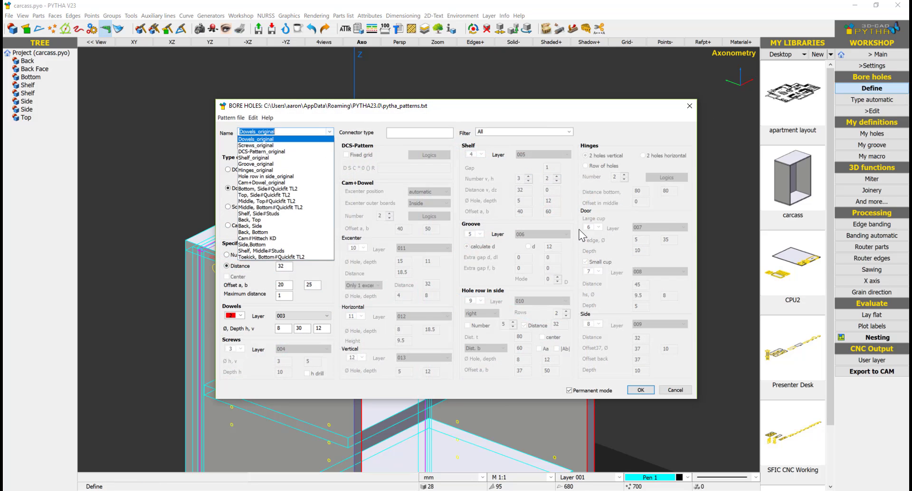
pyautogui.click(305, 152)
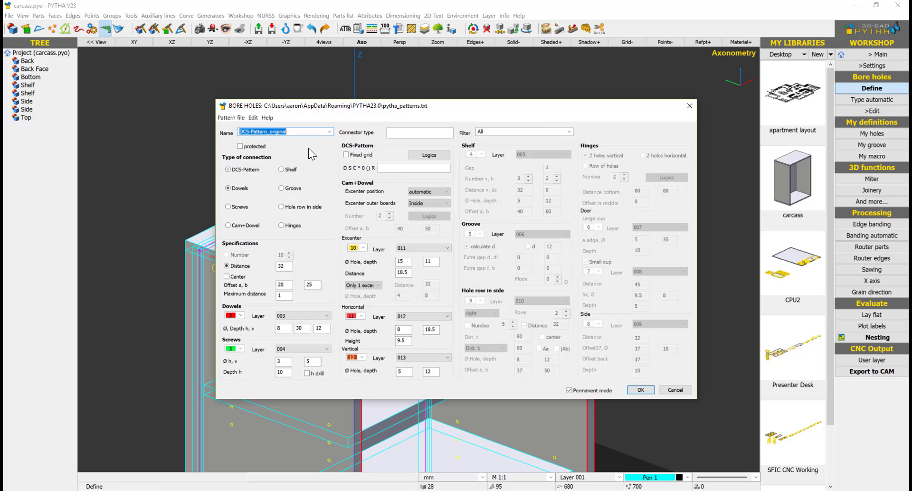
pyautogui.click(395, 169)
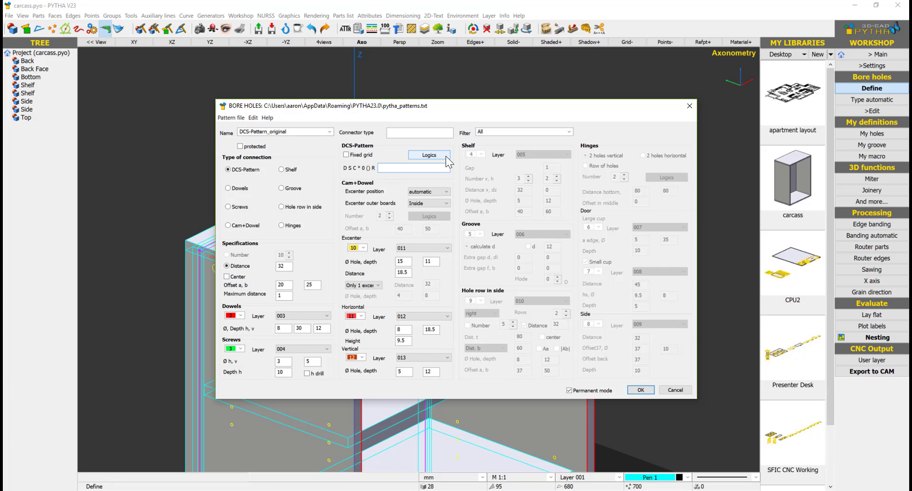
pyautogui.write('C*D*C')
pyautogui.moveTo(289, 285); pyautogui.dragTo(200, 279)
pyautogui.write('50')
pyautogui.click(642, 389)
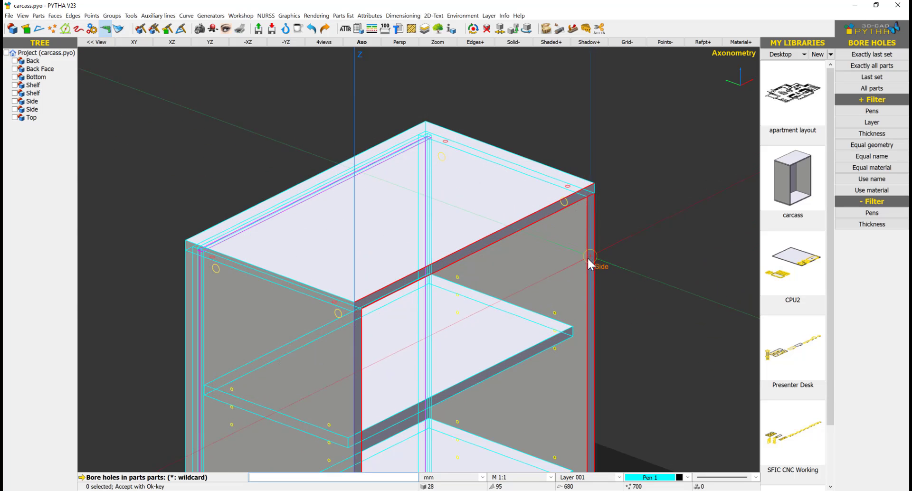
# Apply the defined bore hole pattern to the top and both sides of the carcass
pyautogui.click(590, 259)
pyautogui.click(508, 233)
pyautogui.click(357, 369)
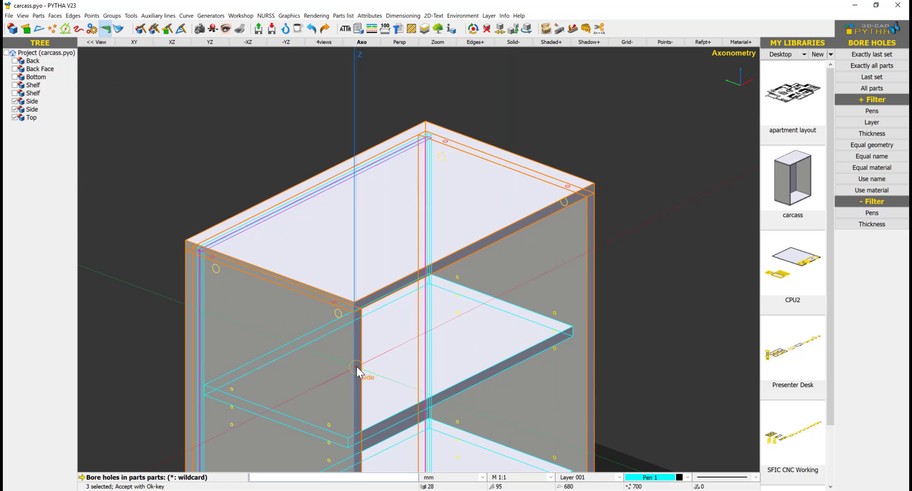
pyautogui.press('Return')
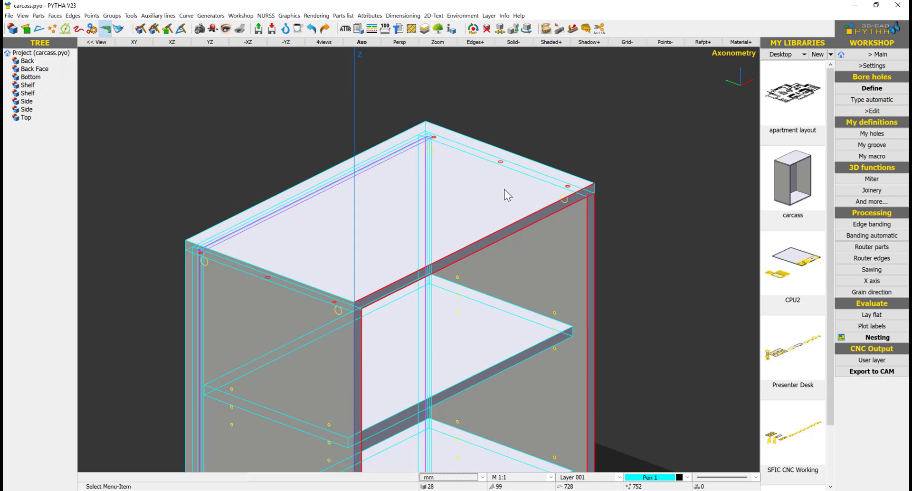
# Switch the carcass back to solid display with its concealed edges hidden
pyautogui.scroll(-2, 535, 243)
pyautogui.moveTo(531, 242); pyautogui.dragTo(534, 137, button='middle')
pyautogui.moveTo(590, 242); pyautogui.dragTo(513, 264, button='middle')
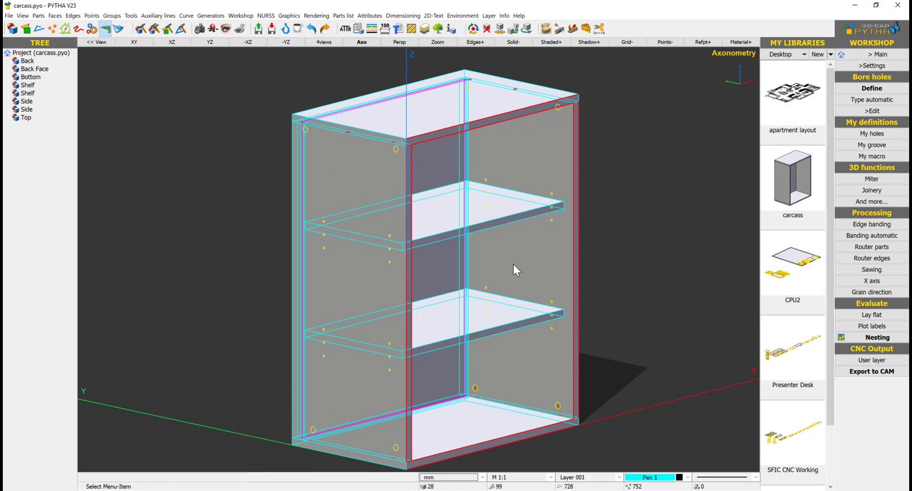
pyautogui.rightClick(512, 319)
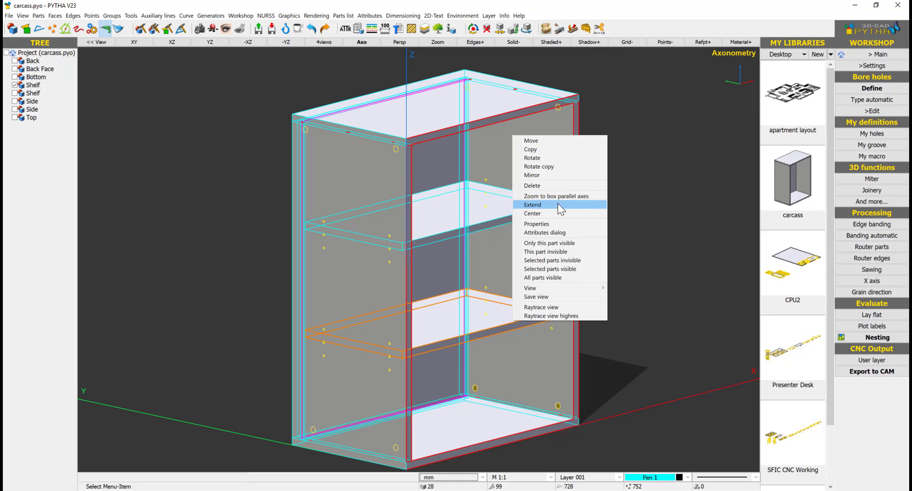
pyautogui.click(515, 45)
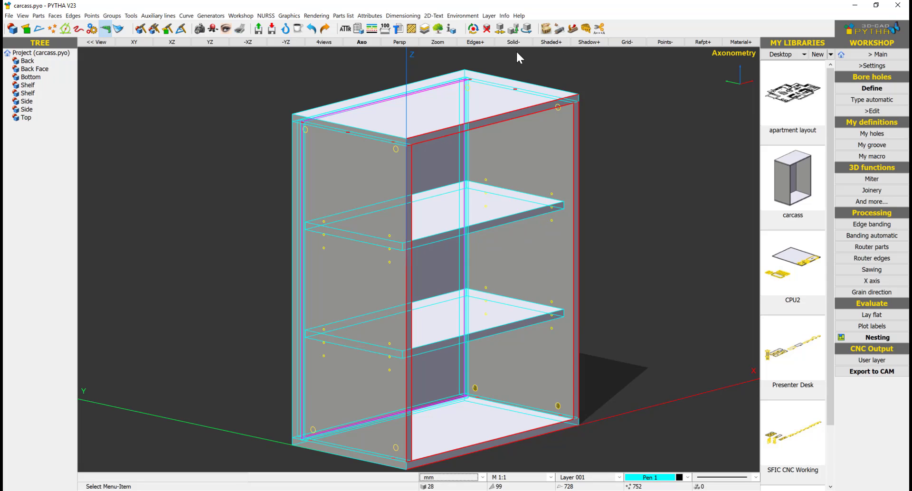
# Try rotating the lower shelf by 90° and -90° about the Z axis through its center, and undo it
pyautogui.rightClick(525, 315)
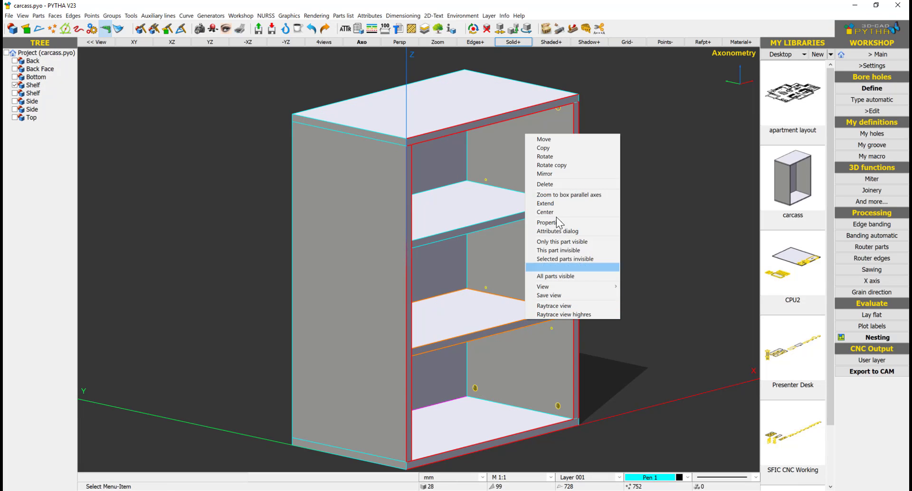
pyautogui.click(578, 156)
pyautogui.moveTo(392, 146); pyautogui.dragTo(189, 135)
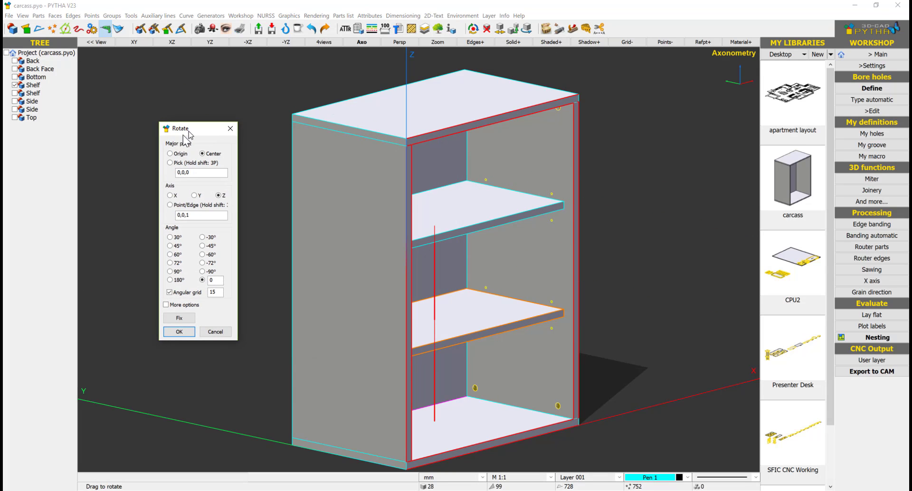
pyautogui.click(170, 271)
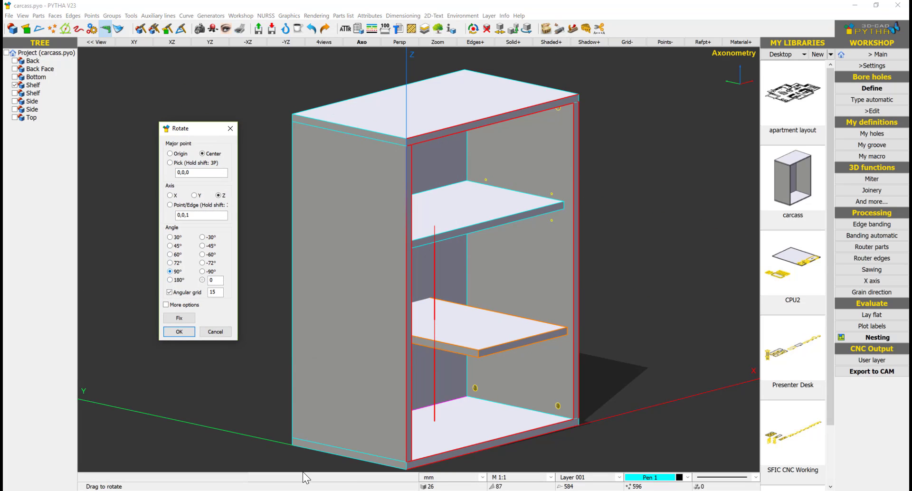
pyautogui.click(202, 271)
pyautogui.click(180, 332)
pyautogui.rightClick(486, 329)
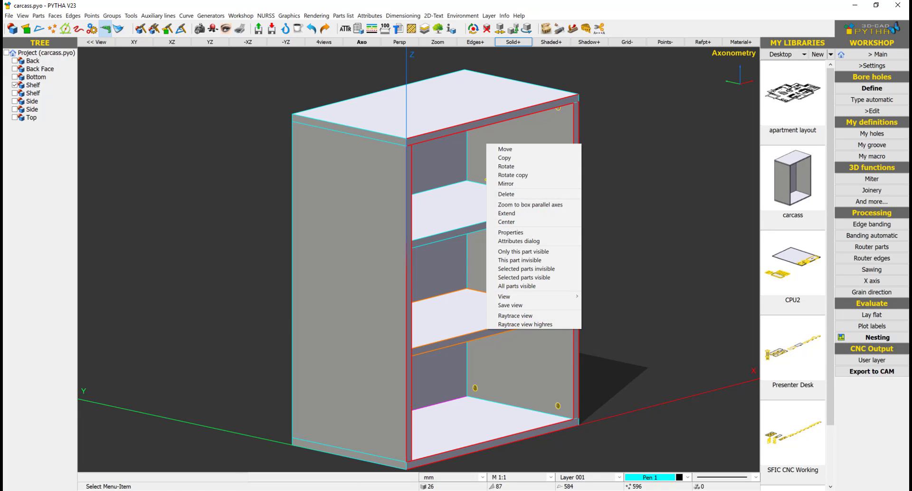
pyautogui.press('Escape')
pyautogui.click(309, 29)
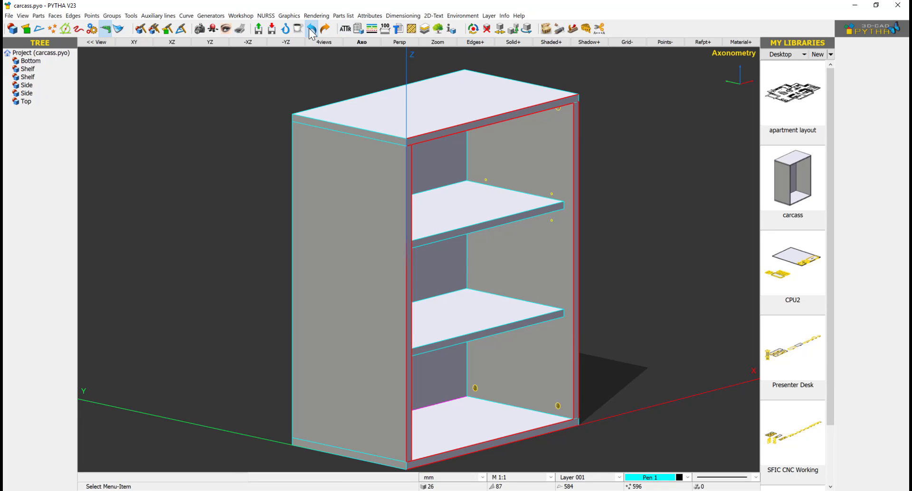
# Rotate the lower shelf by 10° about the X axis through its center
pyautogui.rightClick(505, 319)
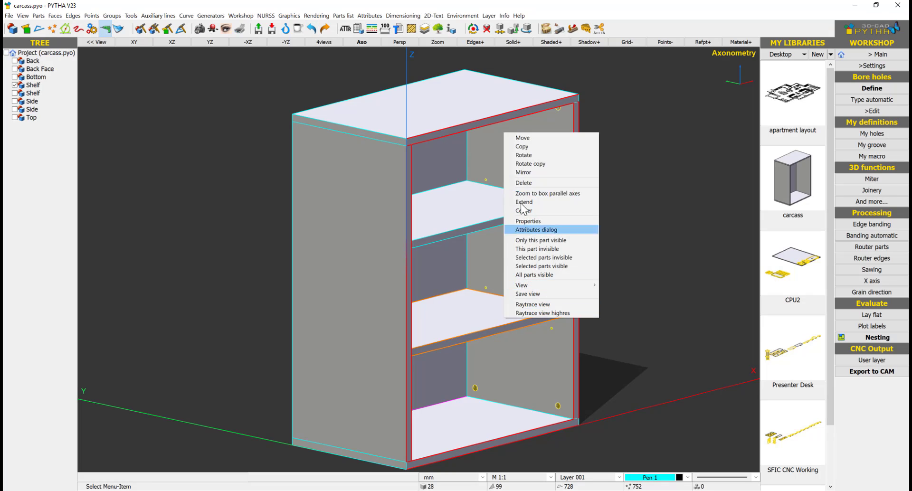
pyautogui.click(524, 155)
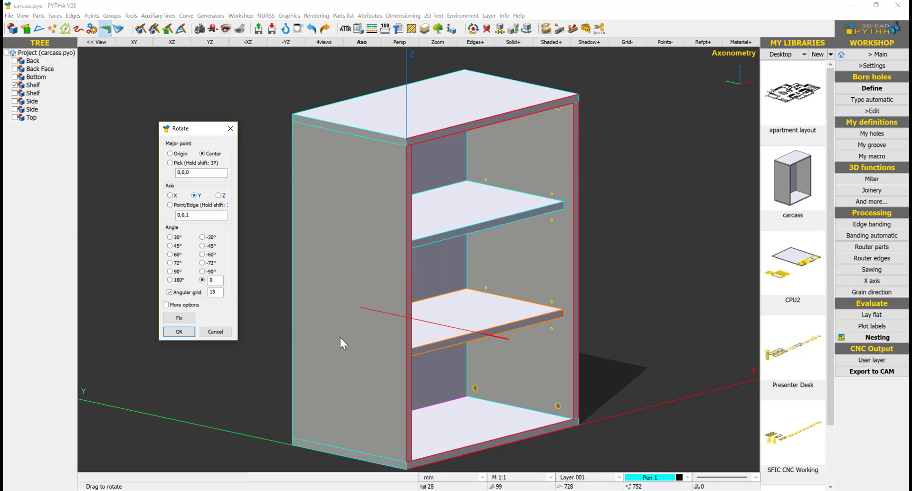
pyautogui.click(170, 195)
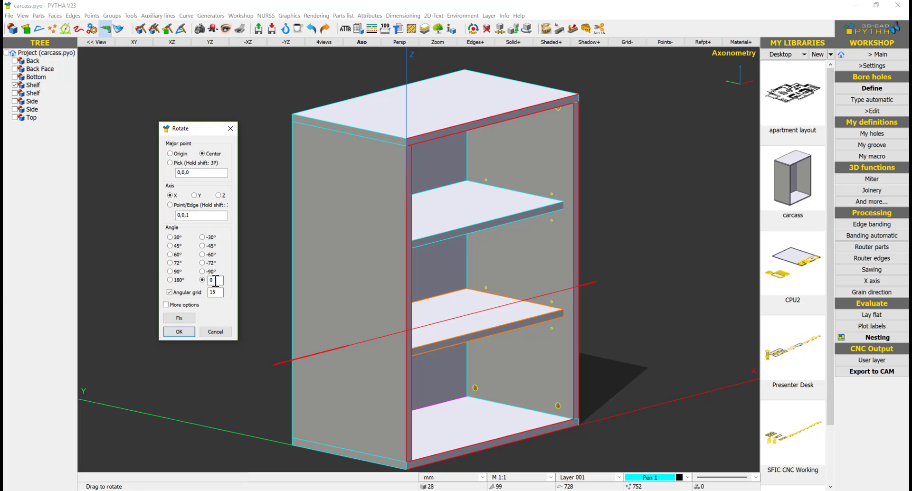
pyautogui.moveTo(215, 281); pyautogui.dragTo(157, 279)
pyautogui.write('10')
pyautogui.press('Return')
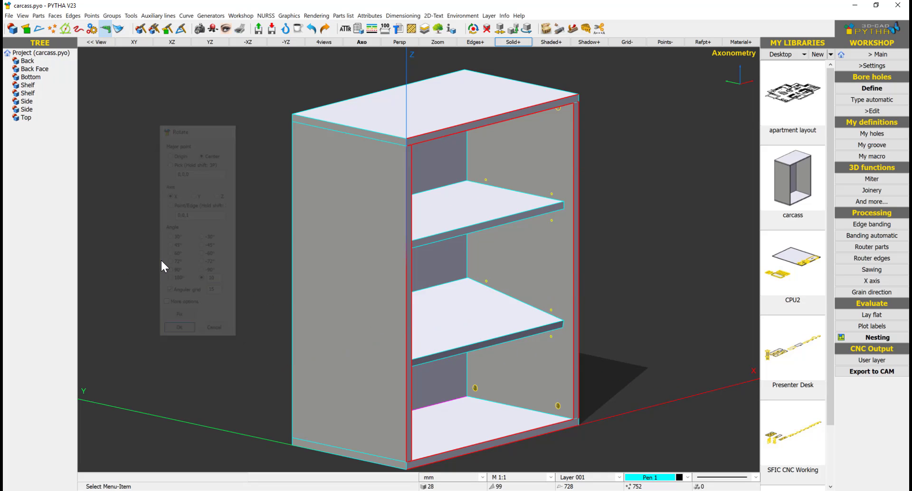
# Examine the bore holes in the carcass side next to the tilted lower shelf
pyautogui.scroll(5, 563, 318)
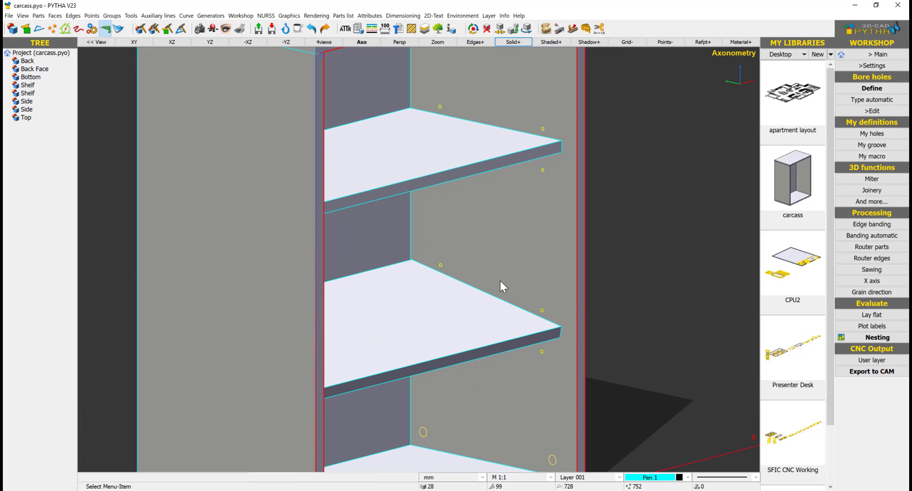
pyautogui.scroll(-5, 481, 232)
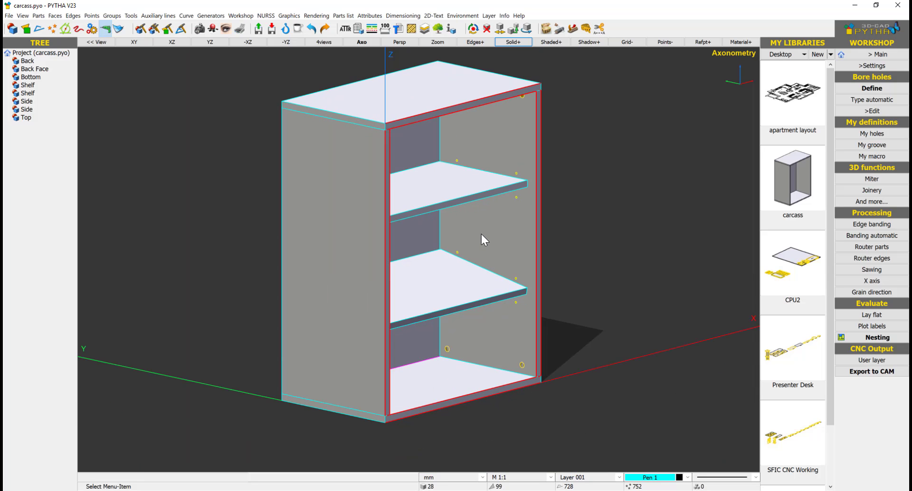
pyautogui.scroll(-3, 558, 214)
pyautogui.rightClick(535, 238)
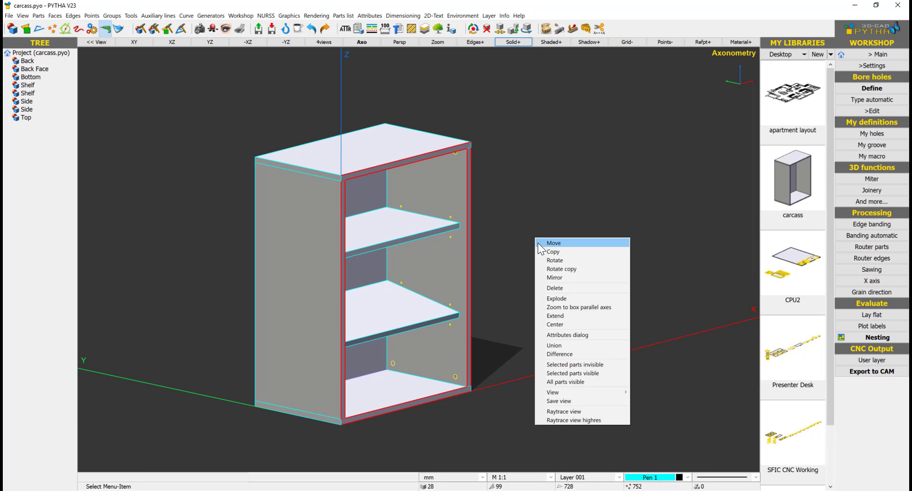
pyautogui.click(527, 209)
pyautogui.moveTo(527, 197); pyautogui.dragTo(527, 209, button='middle')
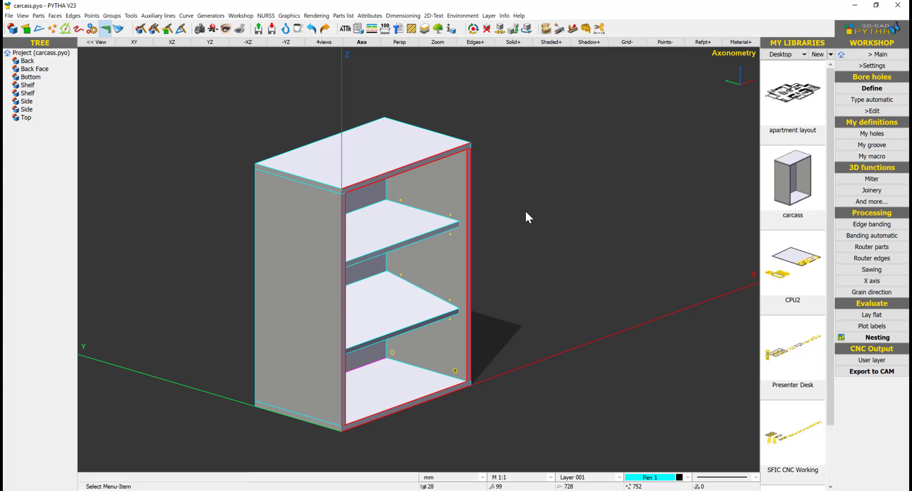
pyautogui.scroll(-1, 517, 216)
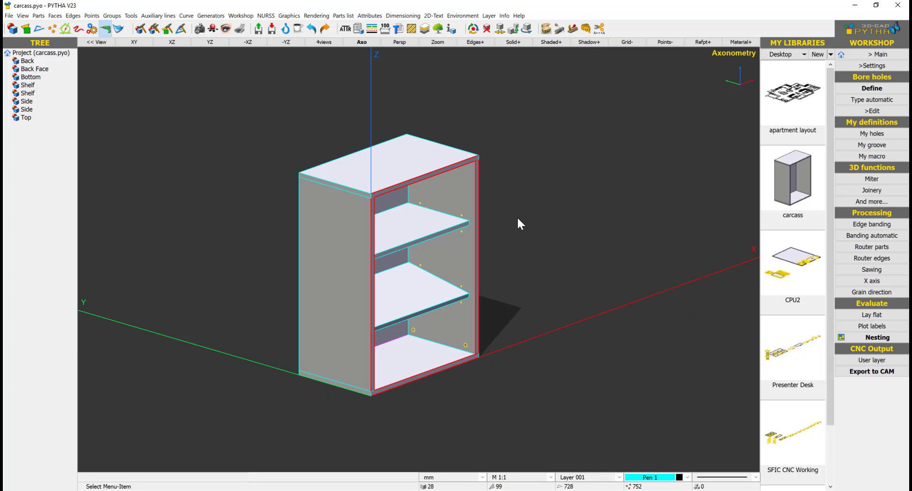
# Plot part labels for all carcass parts with the QR-Code option enabled
pyautogui.click(901, 331)
pyautogui.moveTo(576, 129); pyautogui.dragTo(175, 410)
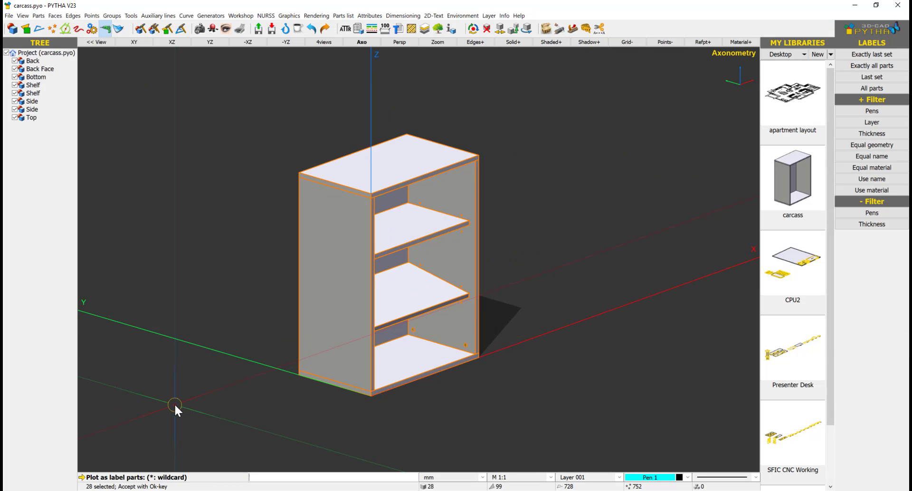
pyautogui.rightClick(175, 405)
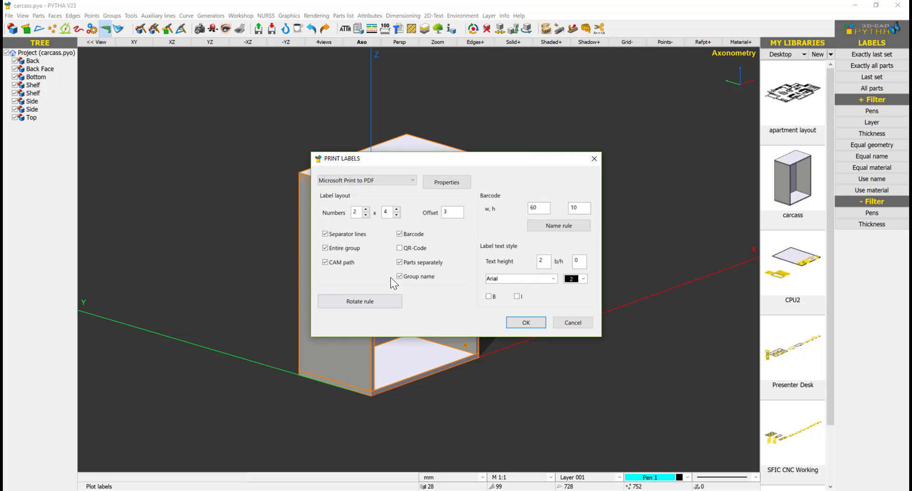
pyautogui.click(421, 249)
pyautogui.press('Return')
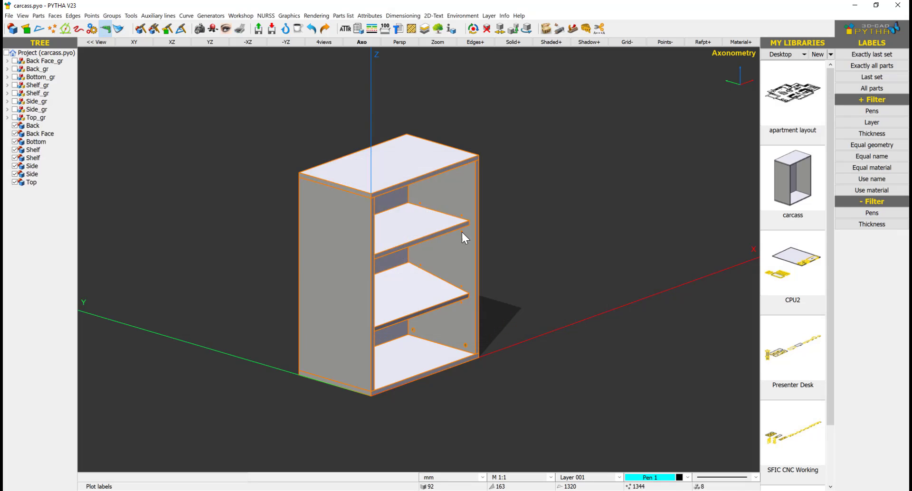
# Save the printed labels to the Desktop as a PDF named label
pyautogui.scroll(2, 56, 91)
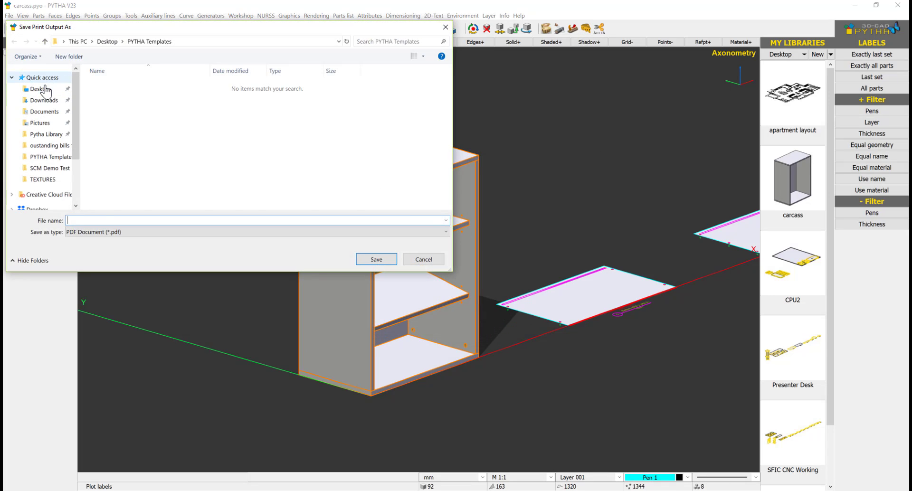
pyautogui.click(40, 88)
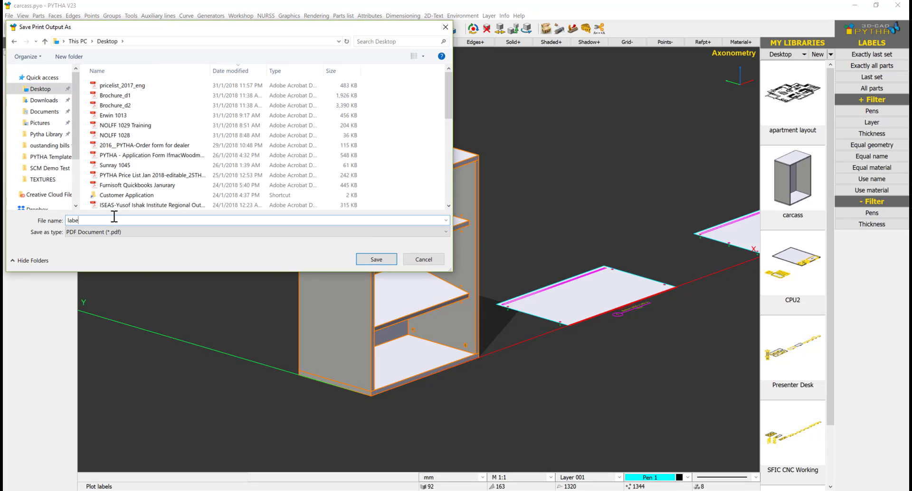
pyautogui.press('Return')
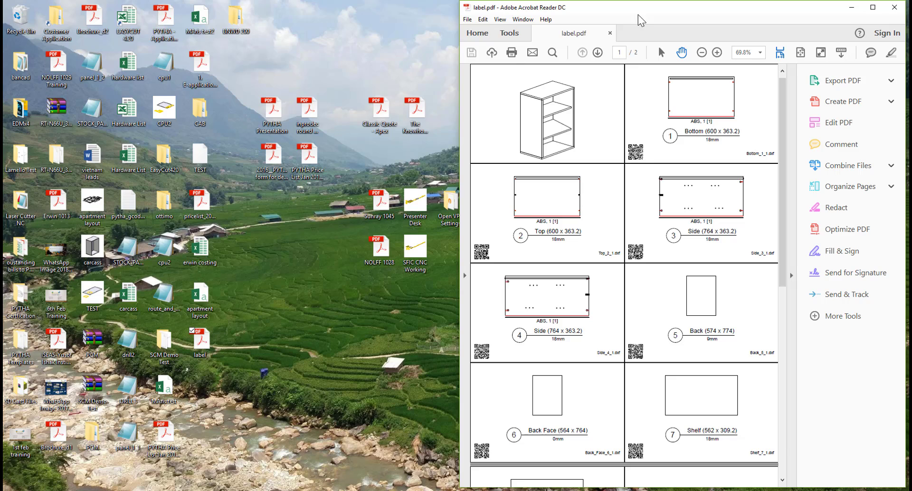
# Review the part labels with their QR codes in the label PDF at full size, and close it
pyautogui.doubleClick(638, 15)
pyautogui.scroll(-3, 490, 209)
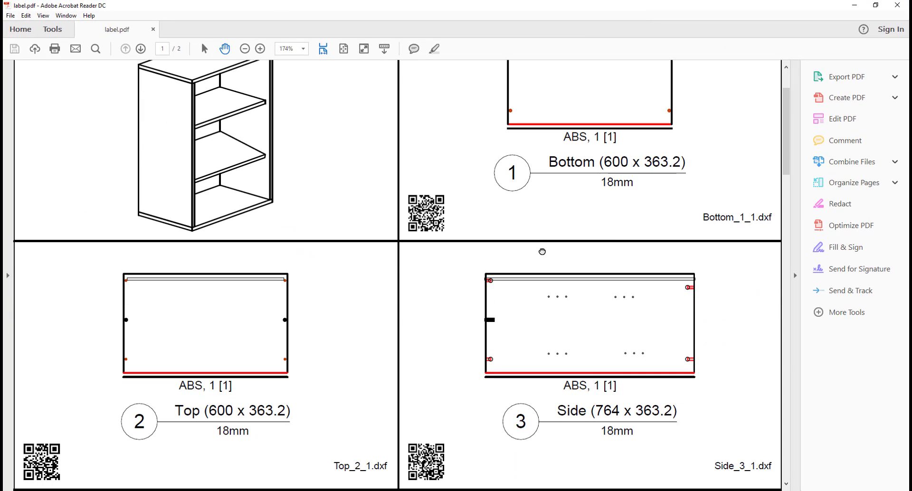
pyautogui.scroll(-5, 543, 251)
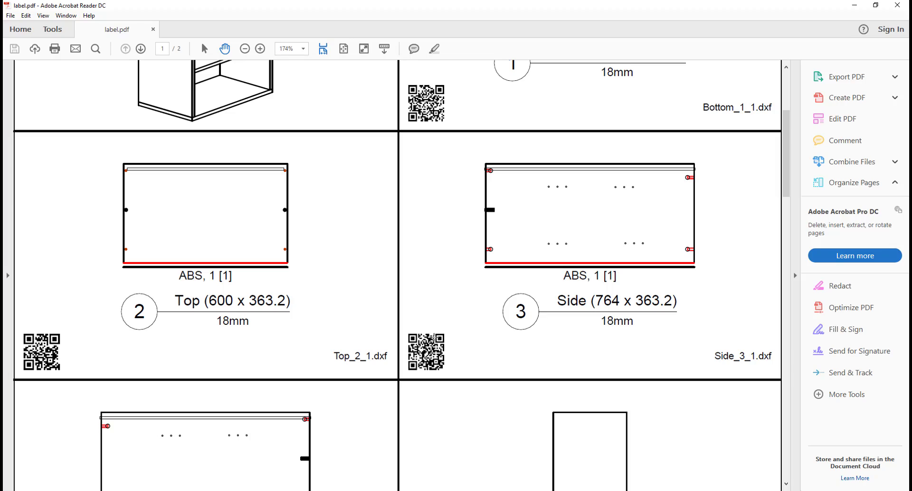
pyautogui.click(897, 5)
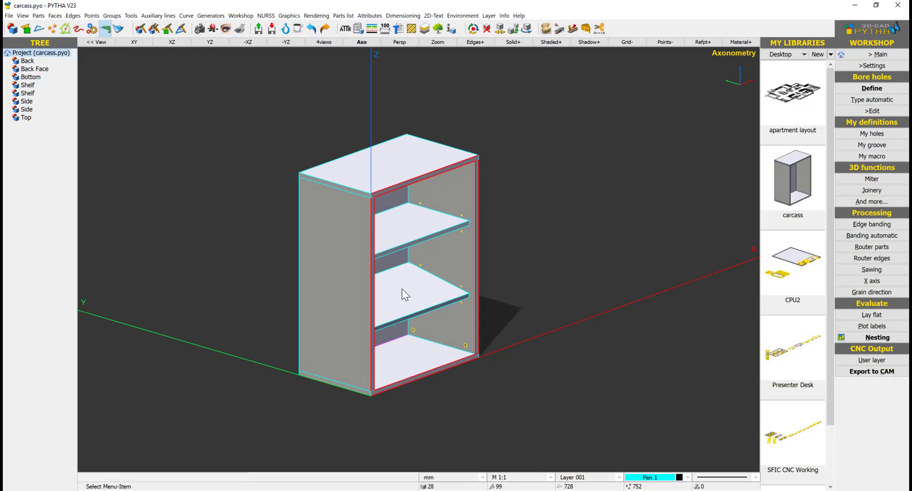
# Create a 2440 x 1220 x 15 mm block beside the carcass as the stock panel
pyautogui.moveTo(500, 255); pyautogui.dragTo(473, 286, button='middle')
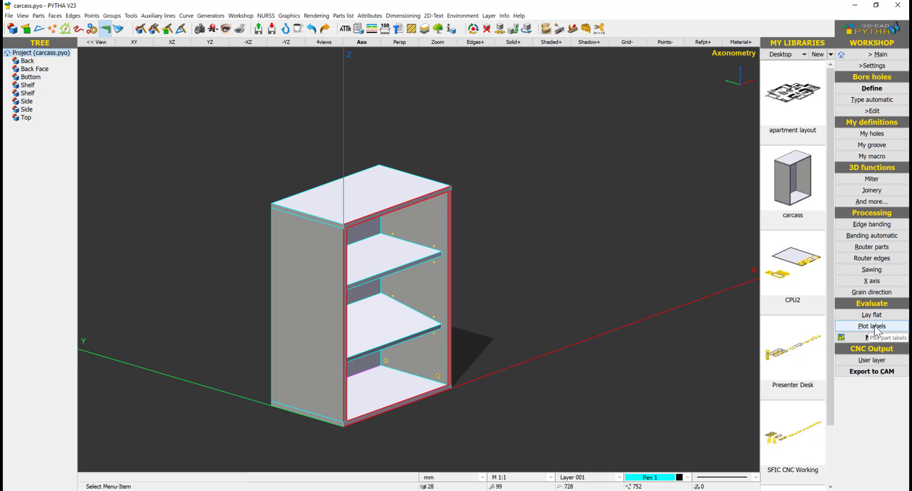
pyautogui.moveTo(596, 294); pyautogui.dragTo(583, 301, button='middle')
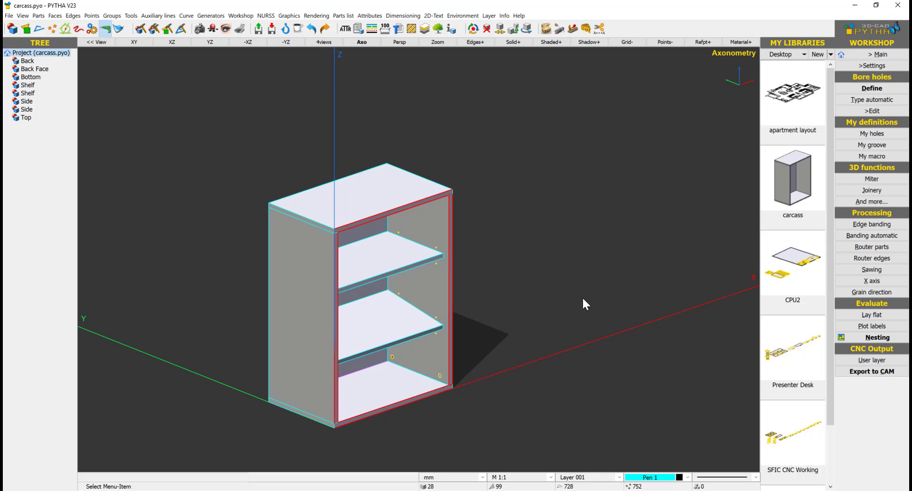
pyautogui.scroll(-2, 574, 297)
pyautogui.moveTo(556, 295); pyautogui.dragTo(468, 285, button='middle')
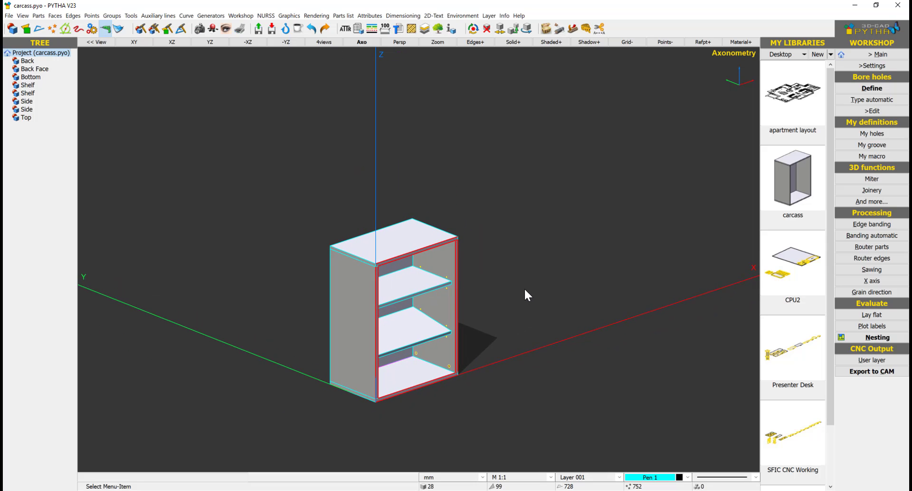
pyautogui.hotkey('ctrl', 'b')
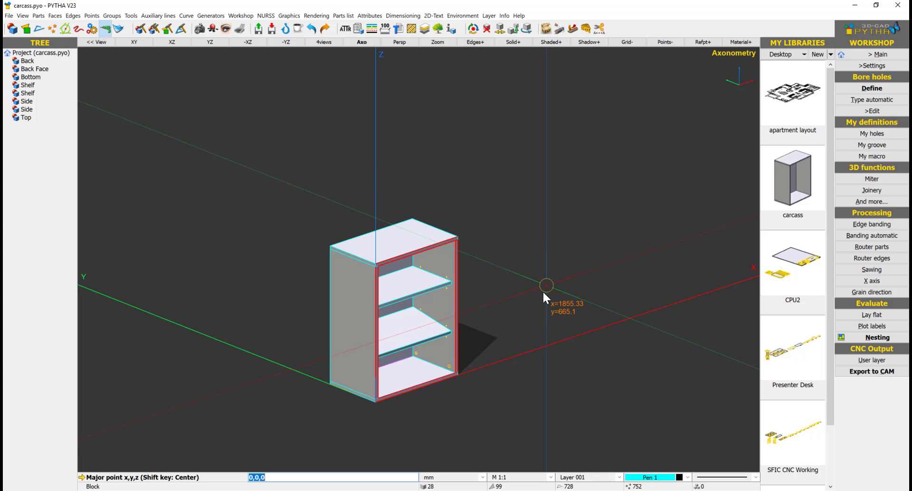
pyautogui.click(546, 296)
pyautogui.write('244')
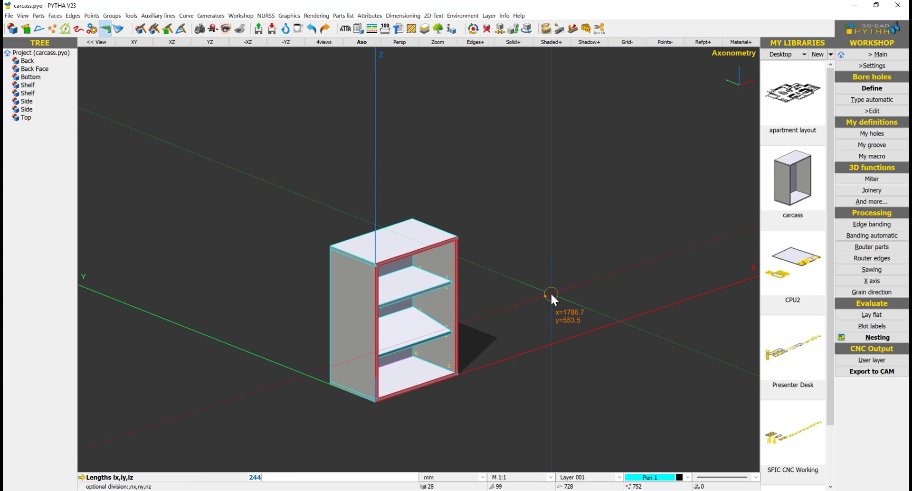
pyautogui.write('0,1220,15')
pyautogui.press('Return')
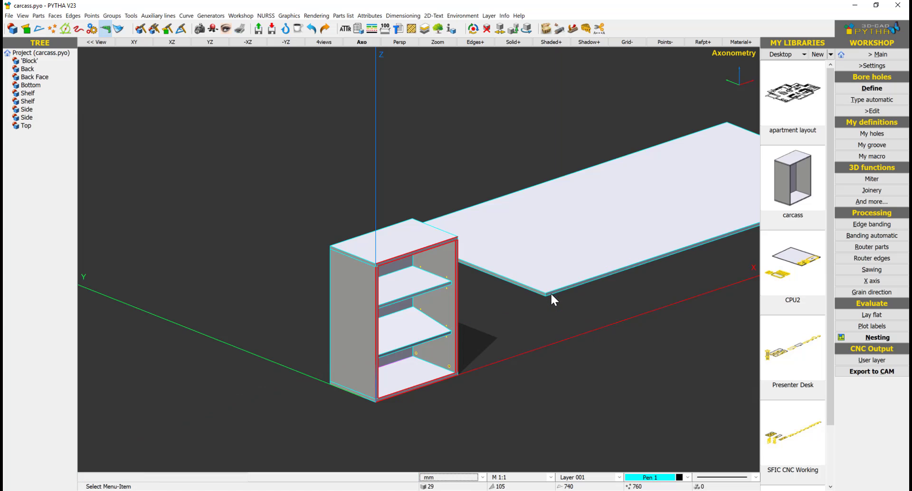
pyautogui.scroll(-2, 513, 304)
pyautogui.moveTo(538, 286); pyautogui.dragTo(491, 298, button='middle')
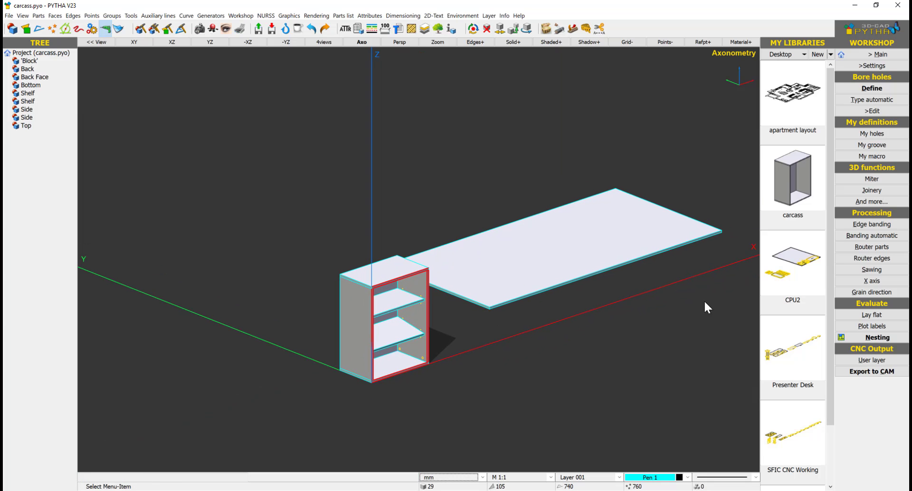
# Start nesting with the new block as the stock part and all 18 mm thick parts as the parts to cut
pyautogui.click(874, 316)
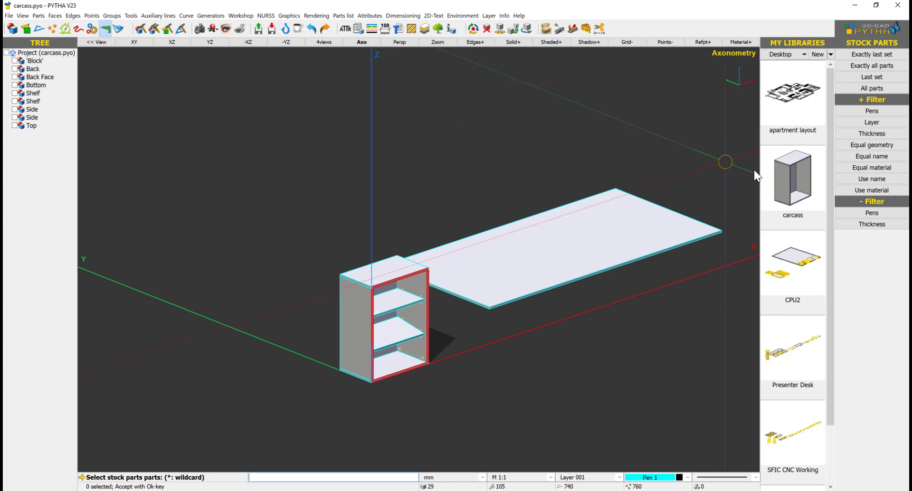
pyautogui.click(623, 261)
pyautogui.rightClick(407, 309)
pyautogui.scroll(2, 463, 330)
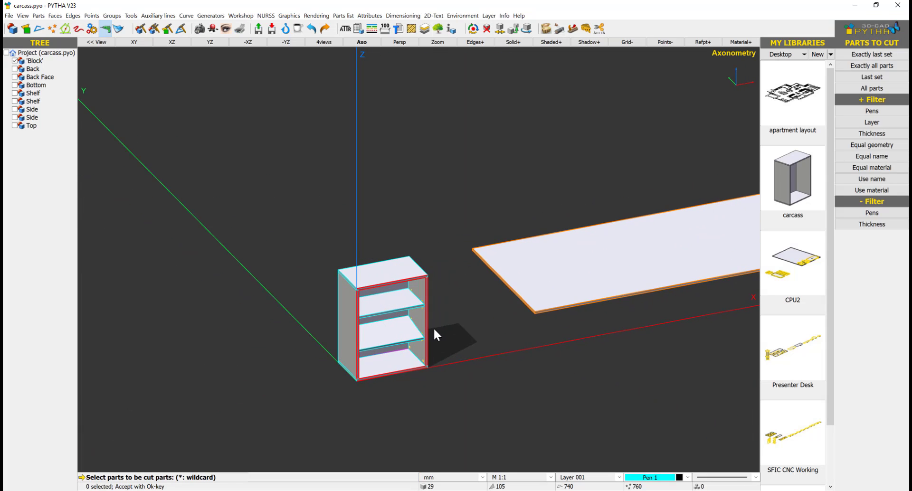
pyautogui.click(838, 135)
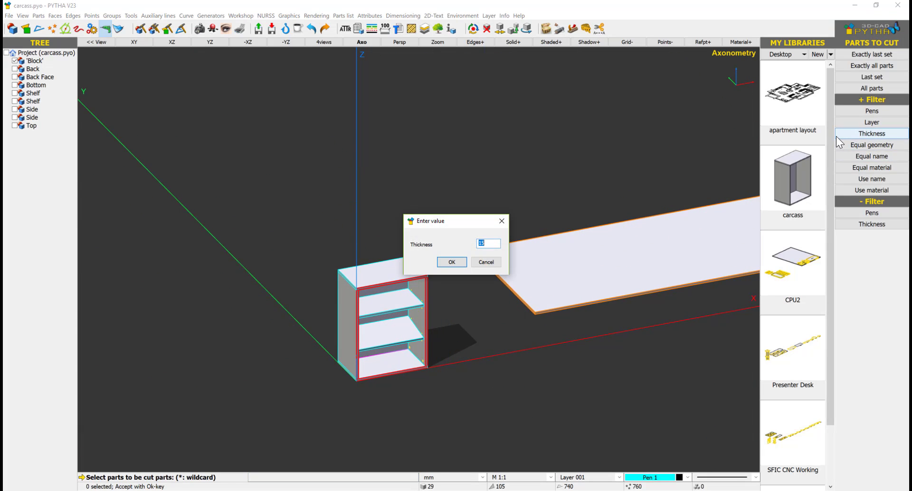
pyautogui.write('18')
pyautogui.press('Return')
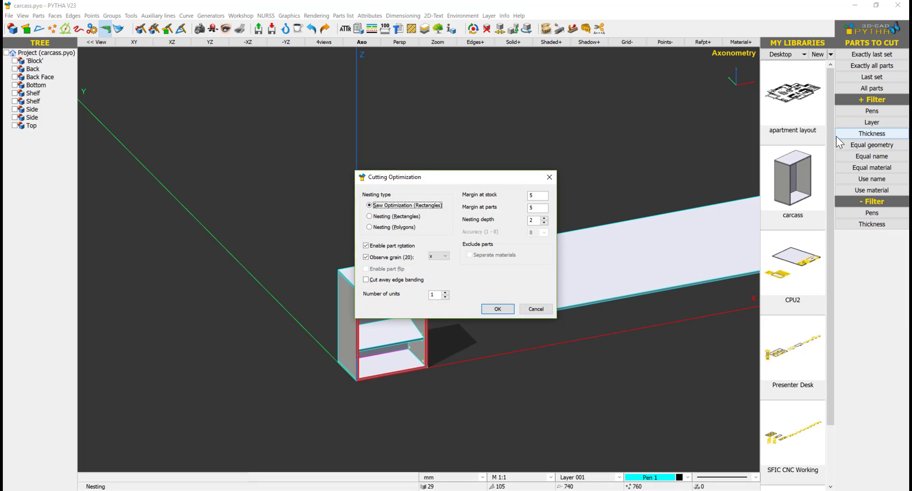
# Nest the parts using Nesting (Rectangles) with a margin at parts of 10, and finish the optimization
pyautogui.click(411, 216)
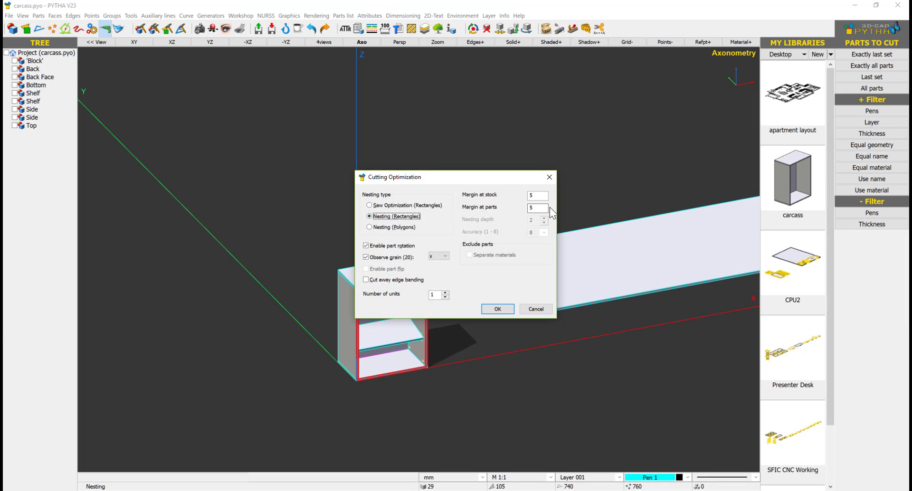
pyautogui.moveTo(542, 208); pyautogui.dragTo(464, 211)
pyautogui.write('10')
pyautogui.click(496, 309)
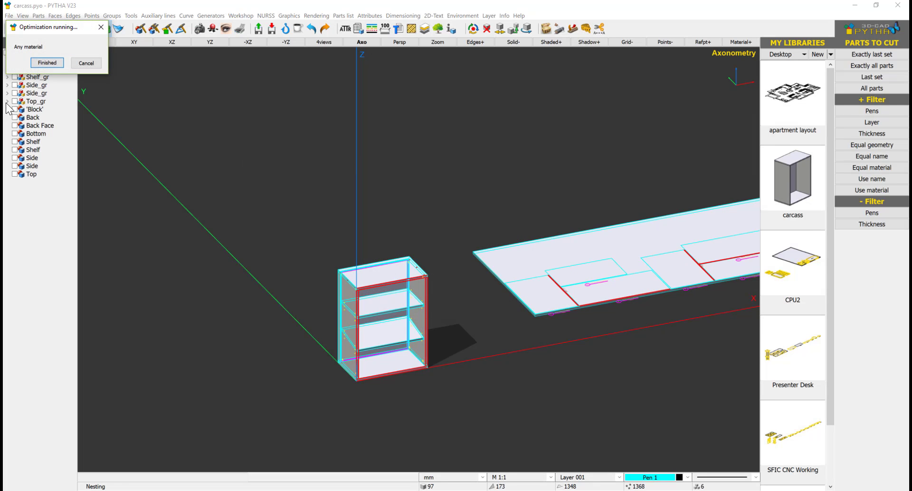
pyautogui.click(36, 61)
# Set the CAM system to G-Code and open the CAM export for the nested stock panel
pyautogui.moveTo(616, 189); pyautogui.dragTo(432, 189, button='middle')
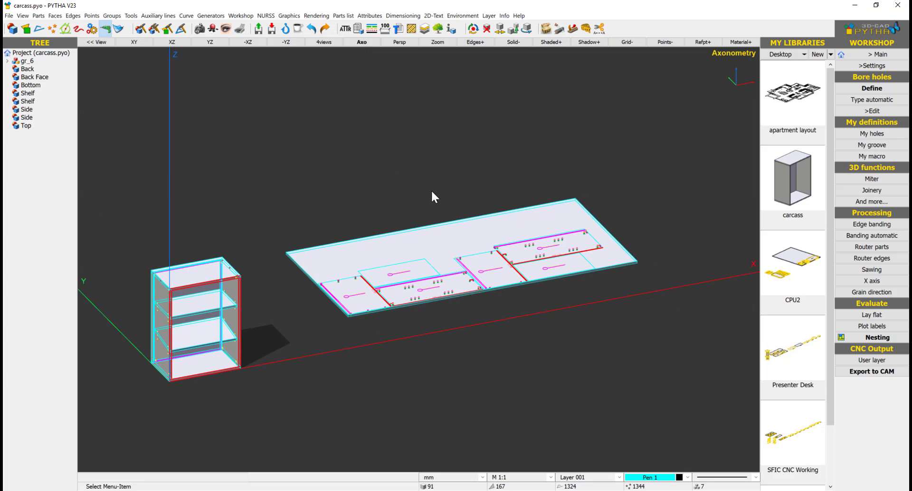
pyautogui.scroll(3, 431, 191)
pyautogui.moveTo(423, 222); pyautogui.dragTo(468, 213, button='middle')
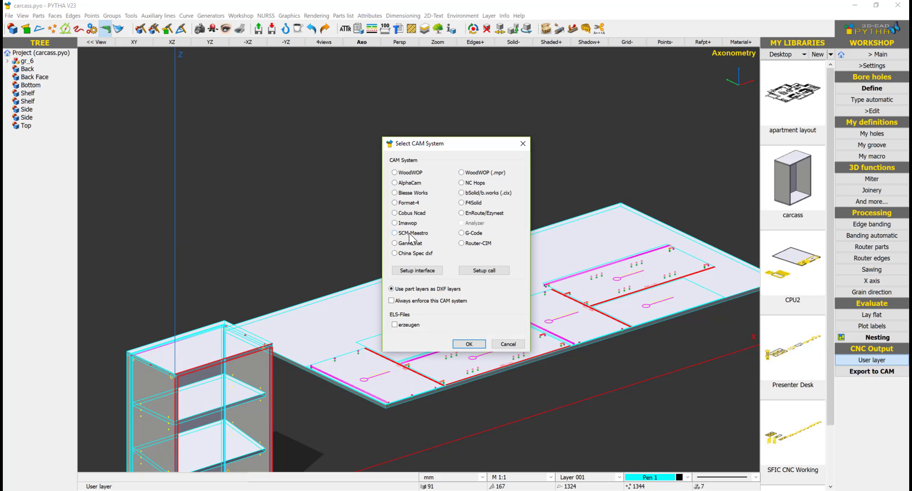
pyautogui.click(468, 235)
pyautogui.click(469, 344)
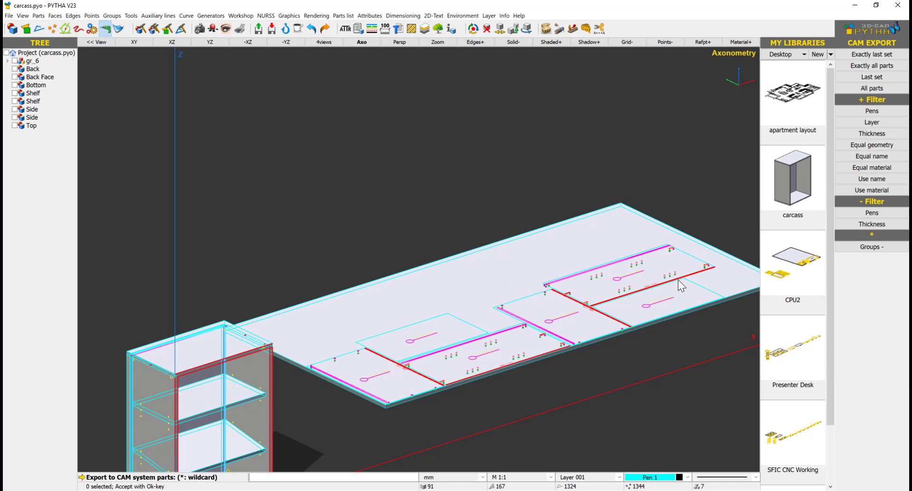
pyautogui.click(658, 230)
pyautogui.rightClick(668, 226)
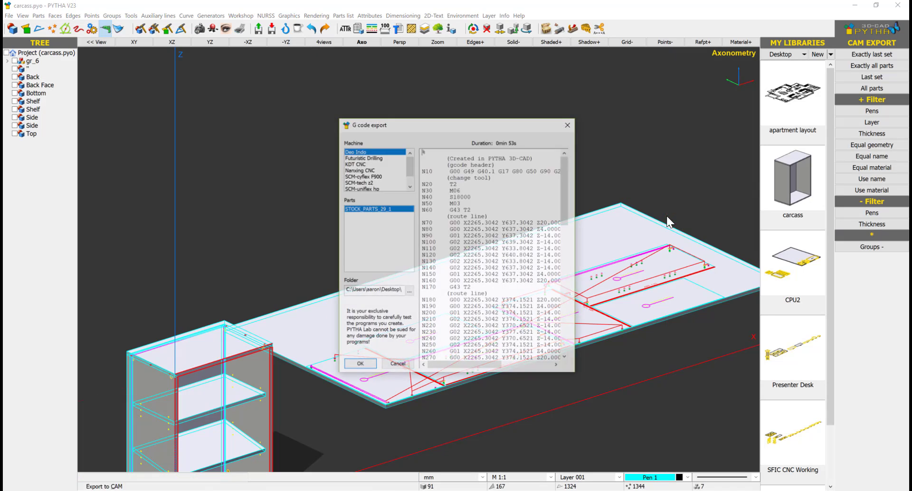
# Examine the G-code generated for the Nanxing CNC machine, and close the export without saving
pyautogui.moveTo(447, 127); pyautogui.dragTo(378, 105)
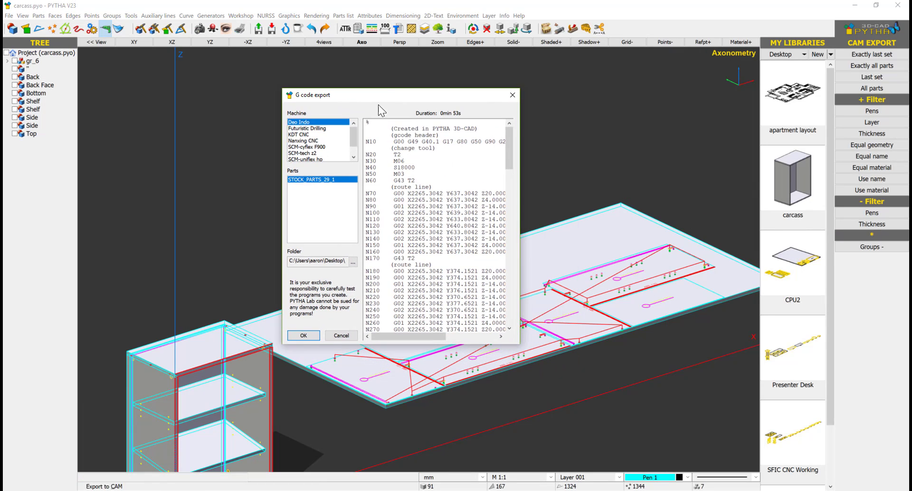
pyautogui.click(314, 140)
pyautogui.scroll(-1, 506, 141)
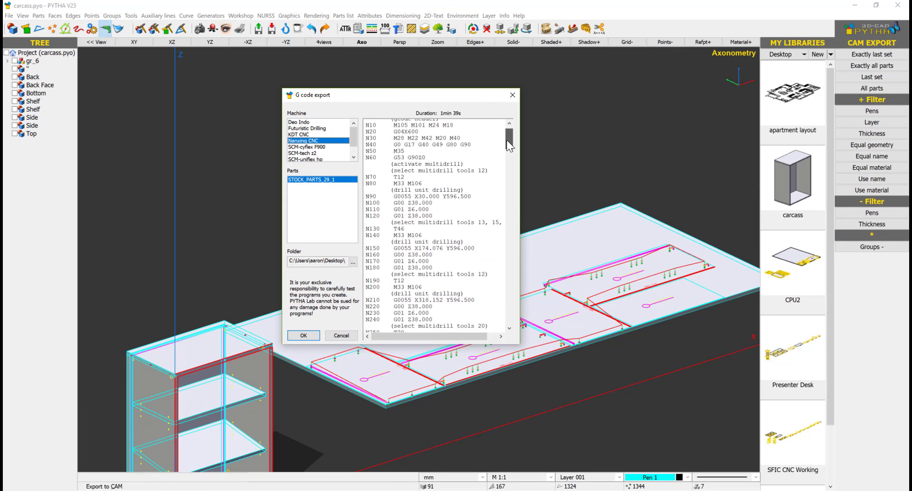
pyautogui.moveTo(507, 139); pyautogui.dragTo(520, 109)
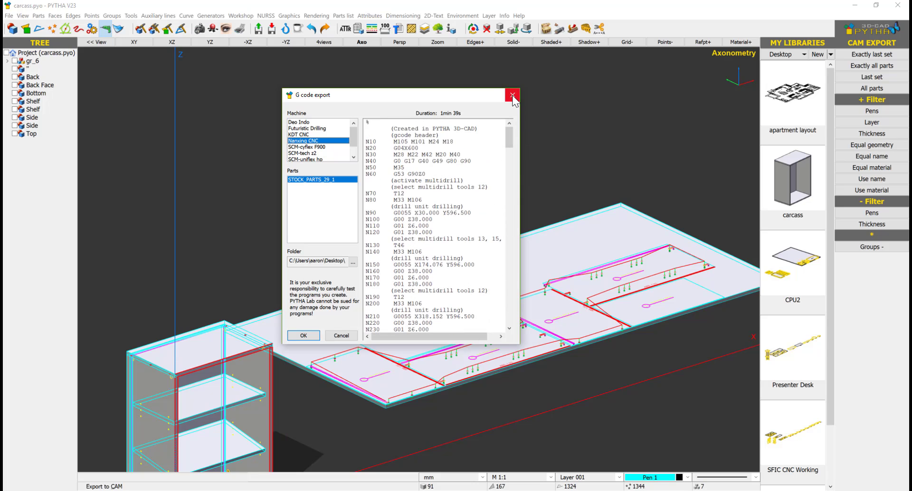
pyautogui.click(511, 96)
# Change the CAM system to SCM Maestro and select the carcass's right side panel for CAM export
pyautogui.click(871, 360)
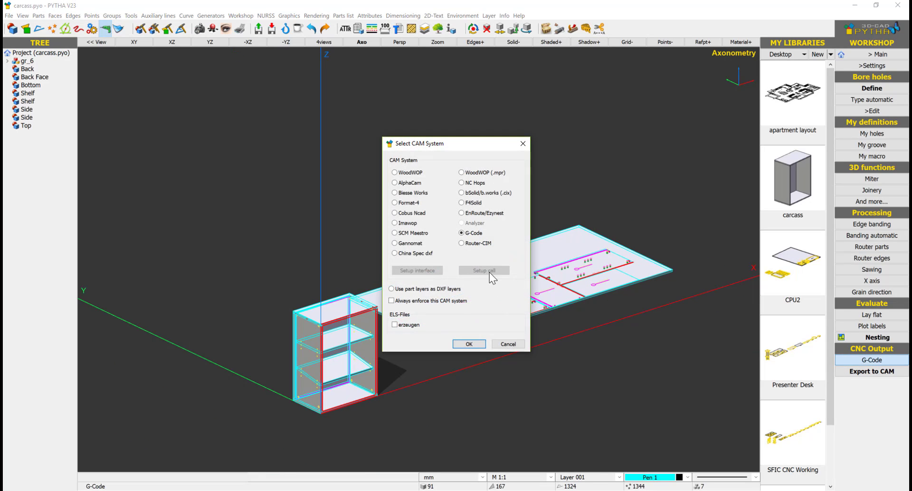
pyautogui.click(469, 344)
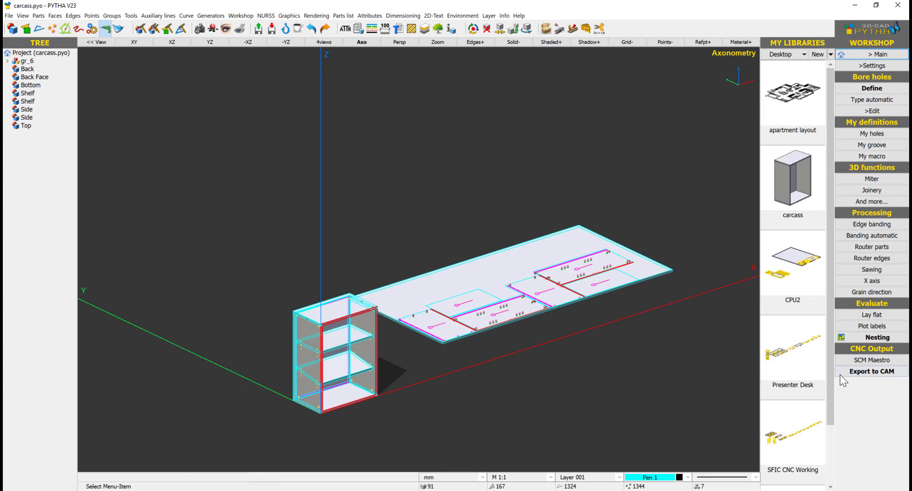
pyautogui.click(376, 358)
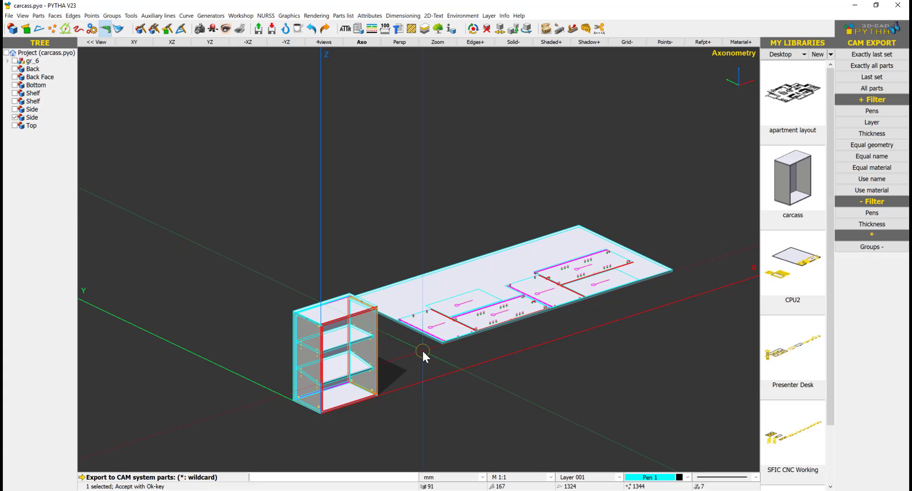
pyautogui.rightClick(423, 357)
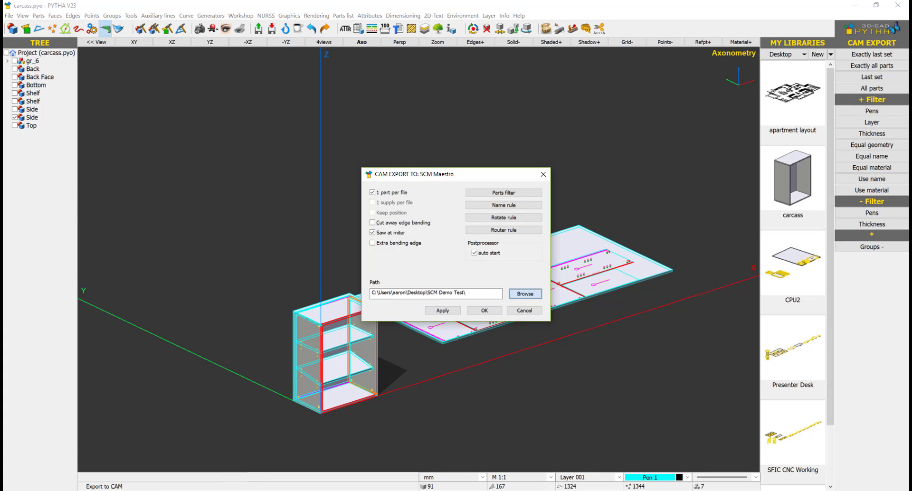
# Choose a desktop location as the SCM Maestro export path and export the side panel
pyautogui.click(525, 294)
pyautogui.scroll(2, 45, 83)
pyautogui.click(41, 89)
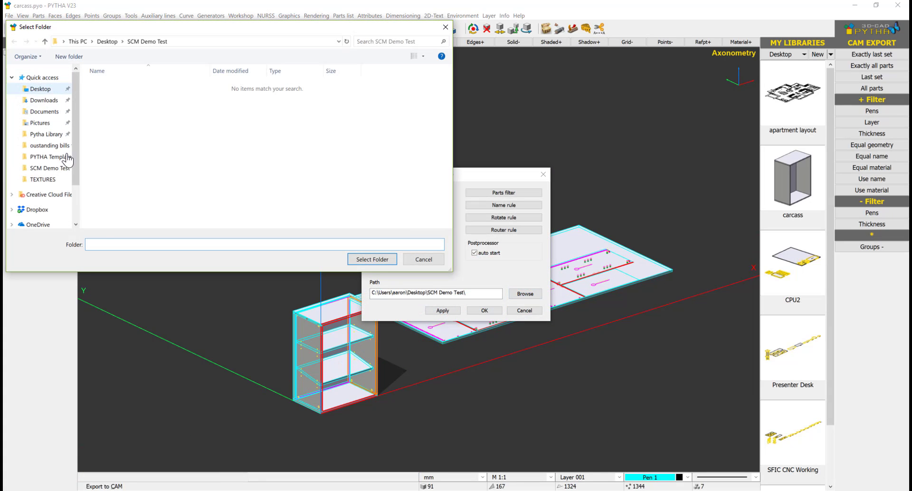
pyautogui.click(352, 264)
pyautogui.click(485, 310)
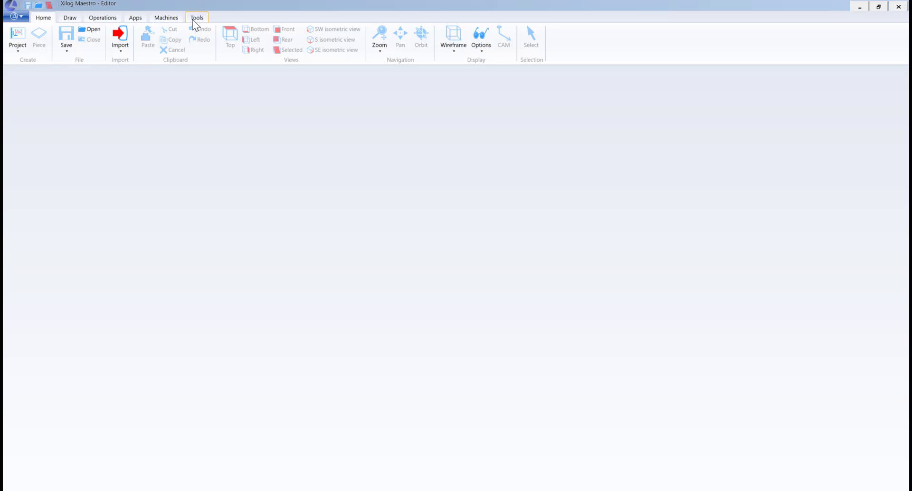
pyautogui.click(195, 19)
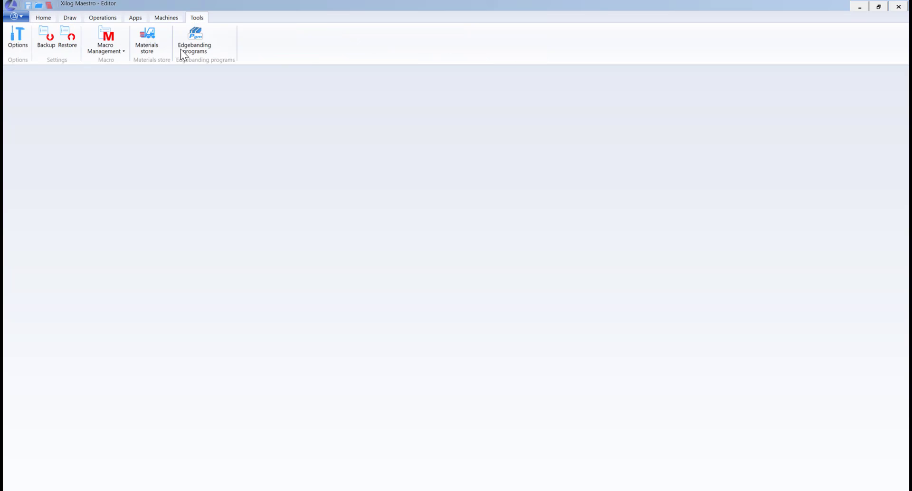
pyautogui.scroll(1, 231, 53)
pyautogui.click(510, 110)
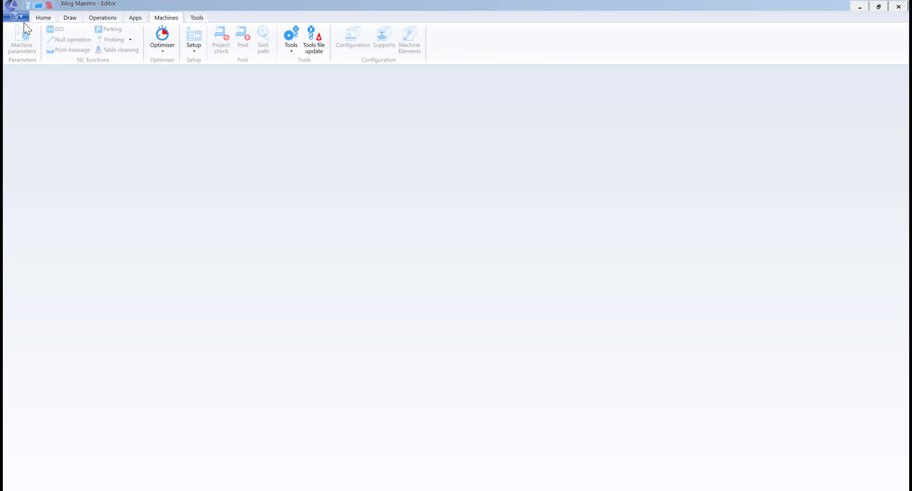
# Import the exported side panel's XCS script file from the desktop
pyautogui.click(42, 19)
pyautogui.click(120, 45)
pyautogui.click(80, 72)
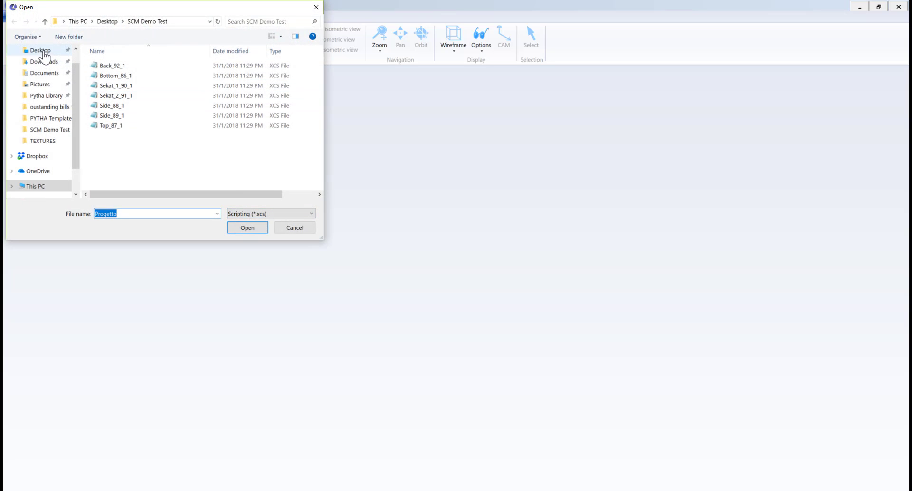
pyautogui.click(42, 51)
pyautogui.doubleClick(152, 65)
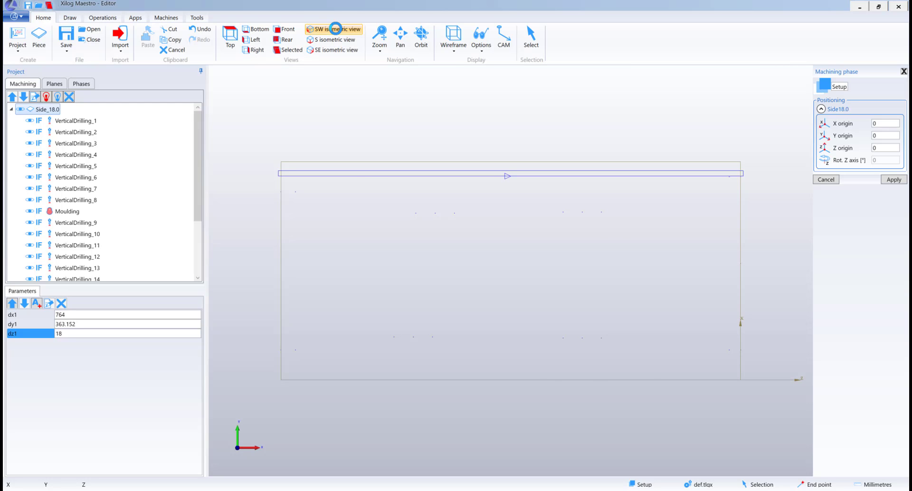
# Show the panel in SW isometric view and examine the boring data of VerticalDrilling_2, 4, 6 and 1
pyautogui.click(335, 29)
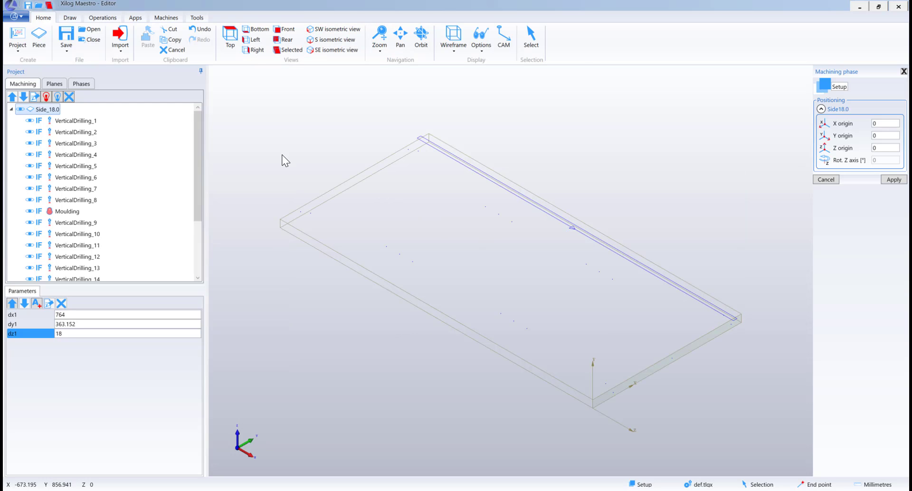
pyautogui.click(76, 133)
pyautogui.click(78, 154)
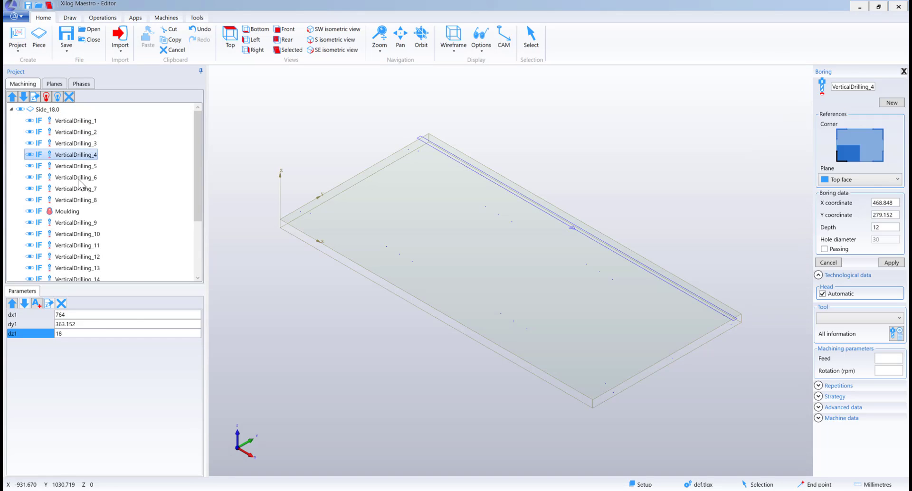
pyautogui.click(77, 177)
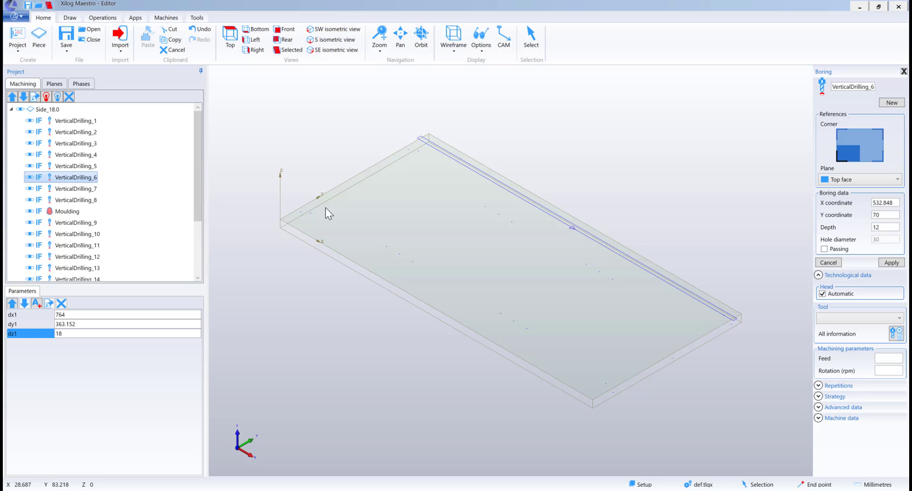
pyautogui.click(76, 122)
# Save the imported panel project as Side_4_1.pgmx and try to play its tool path
pyautogui.click(66, 35)
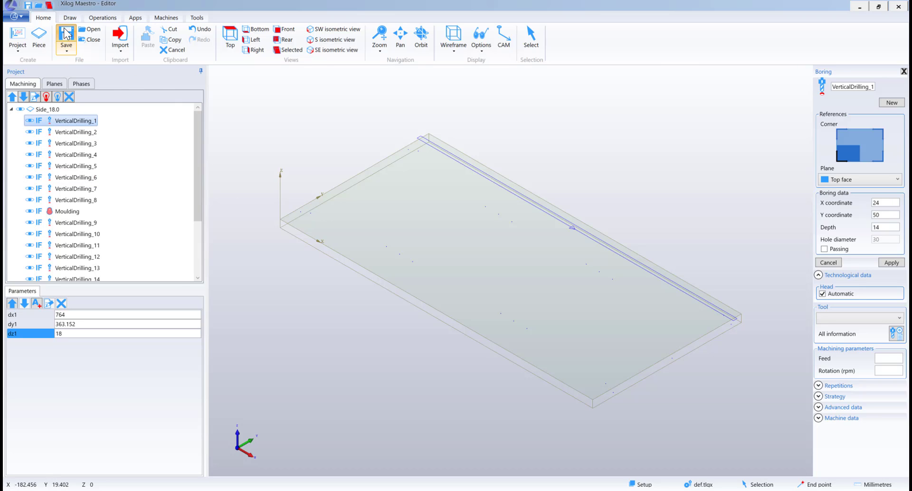
pyautogui.click(250, 224)
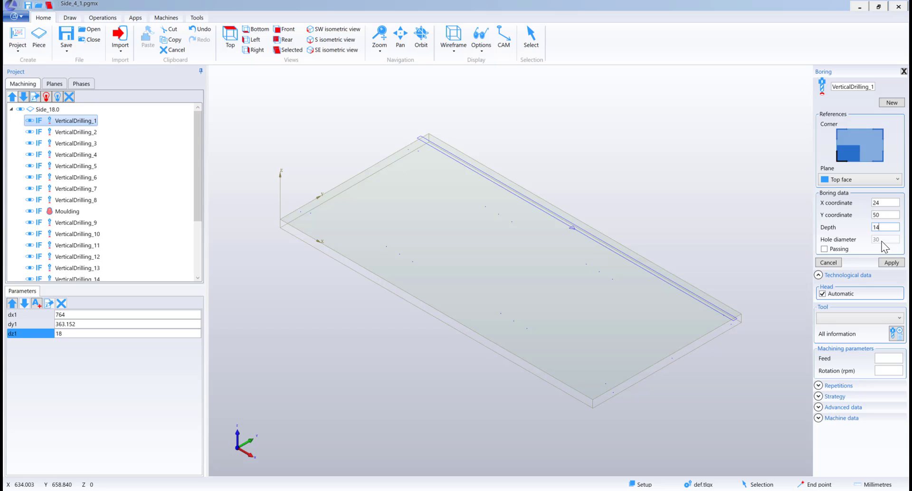
pyautogui.click(196, 17)
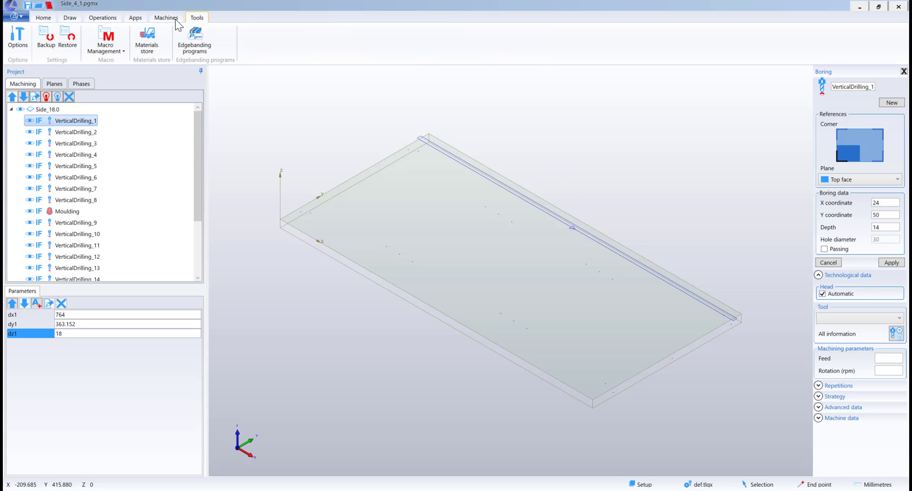
pyautogui.click(167, 18)
pyautogui.click(263, 41)
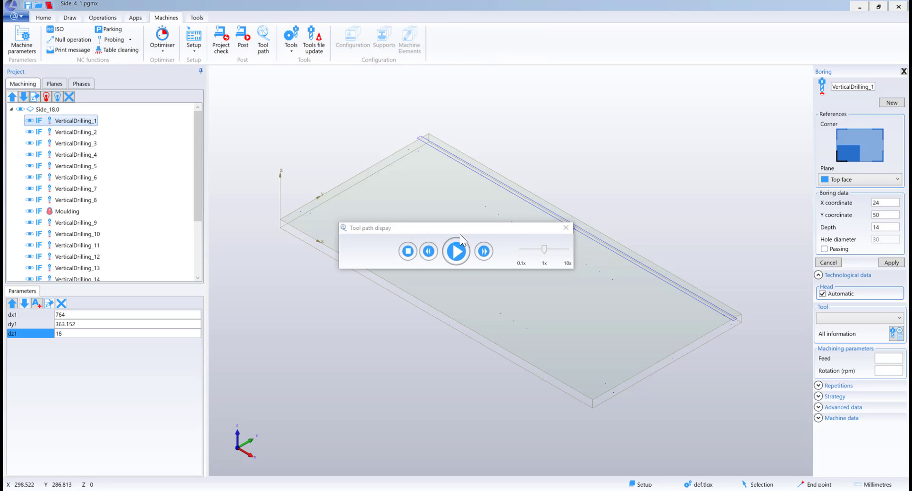
pyautogui.click(457, 248)
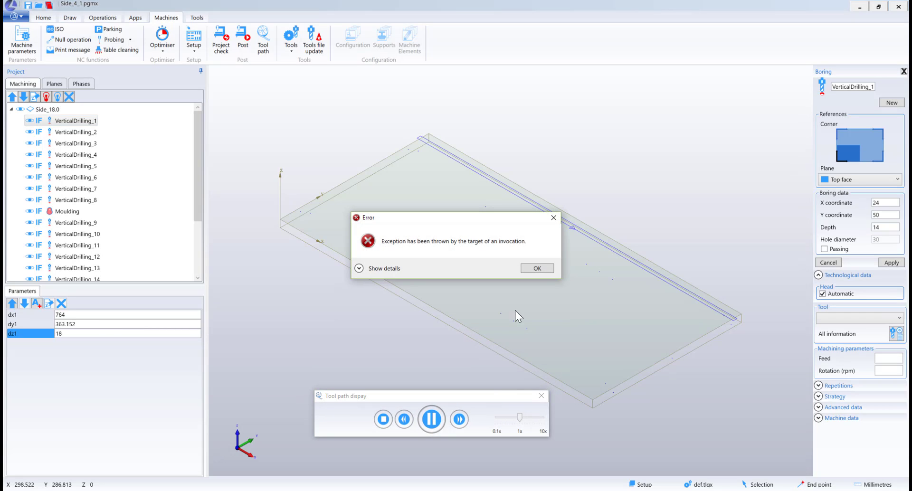
pyautogui.click(537, 269)
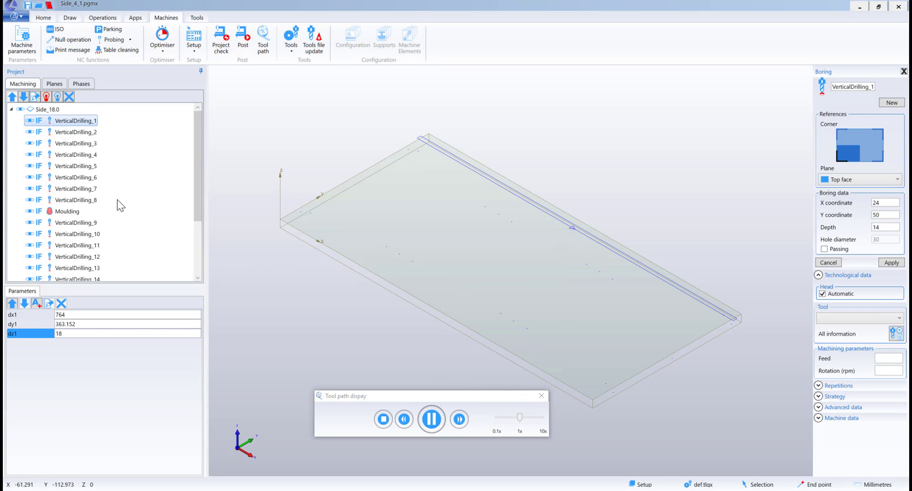
# Look through the remaining machining operations, close the tool path display, and exit Xilog Maestro to return to PYTHA
pyautogui.scroll(-3, 121, 205)
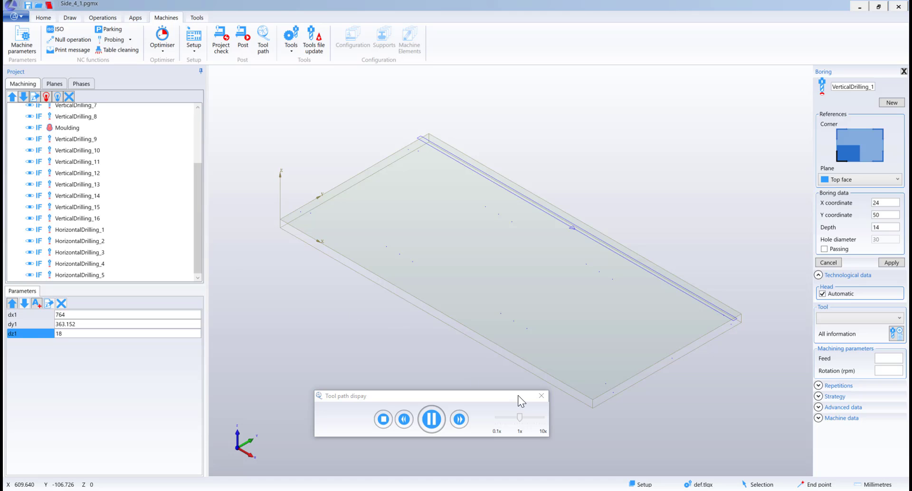
pyautogui.click(541, 395)
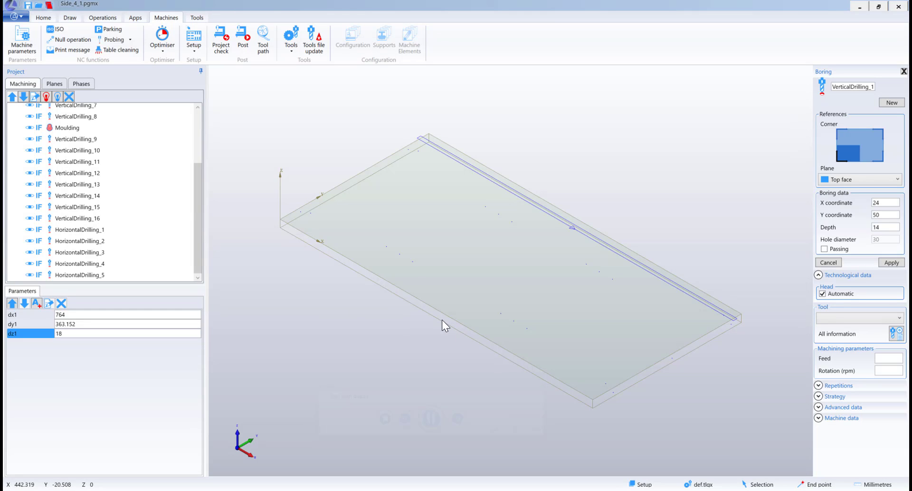
pyautogui.click(896, 7)
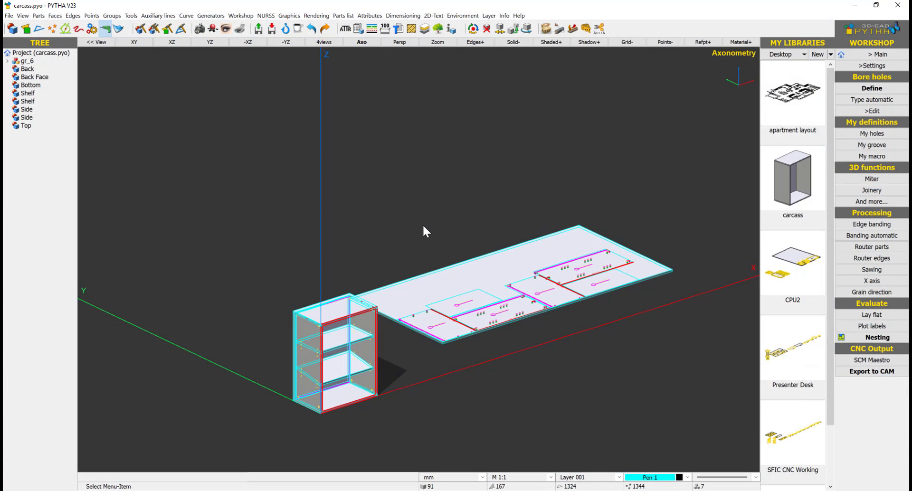
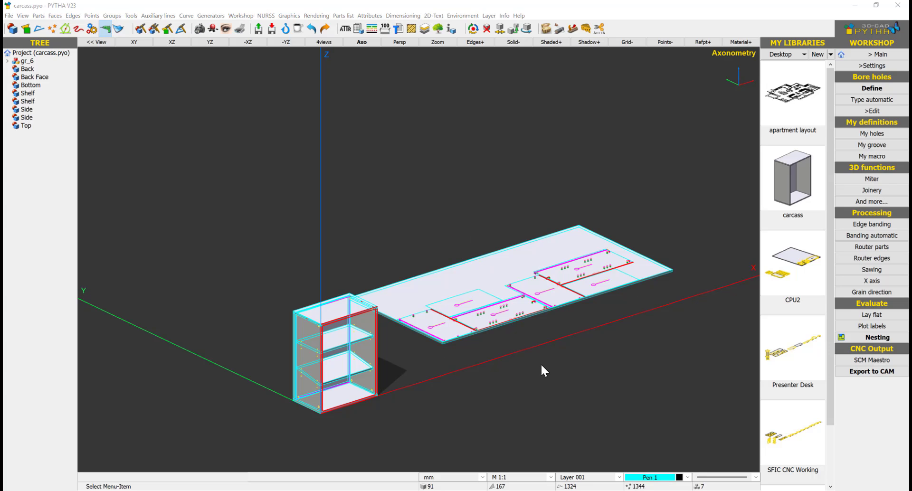
# Start a new drawing and insert the carcass from the desktop library
pyautogui.moveTo(542, 364); pyautogui.dragTo(514, 366, button='middle')
pyautogui.moveTo(522, 366); pyautogui.dragTo(517, 357, button='middle')
pyautogui.click(8, 16)
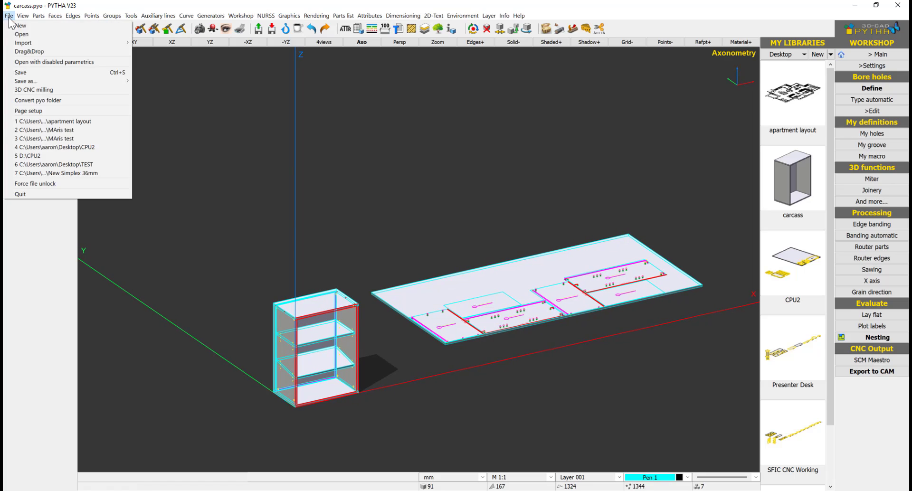
pyautogui.click(28, 25)
pyautogui.click(454, 269)
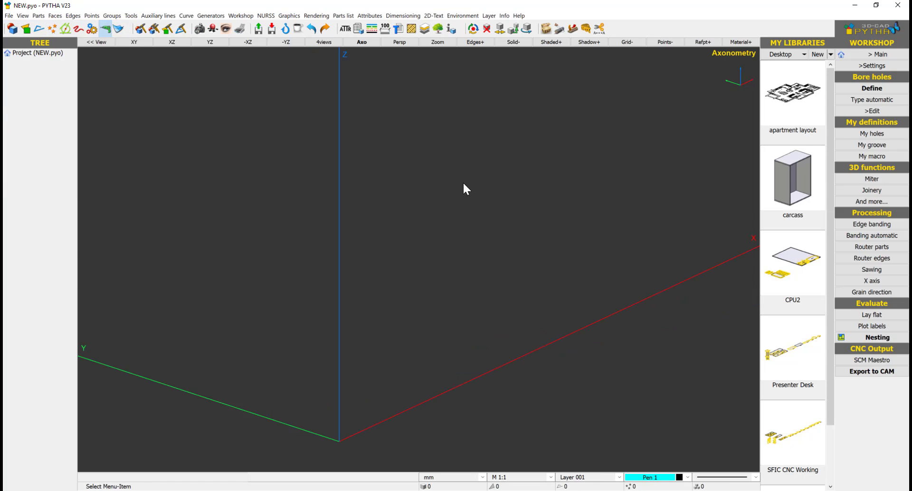
pyautogui.click(791, 192)
pyautogui.click(665, 290)
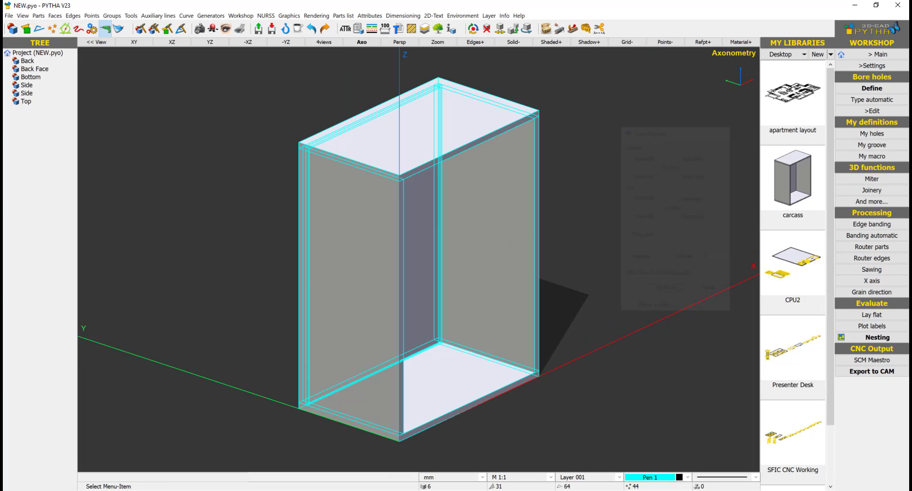
# Copy the whole carcass twice along X at 600 mm spacing to form a row of three, and switch on solid display
pyautogui.scroll(-1, 437, 211)
pyautogui.rightClick(534, 145)
pyautogui.click(568, 159)
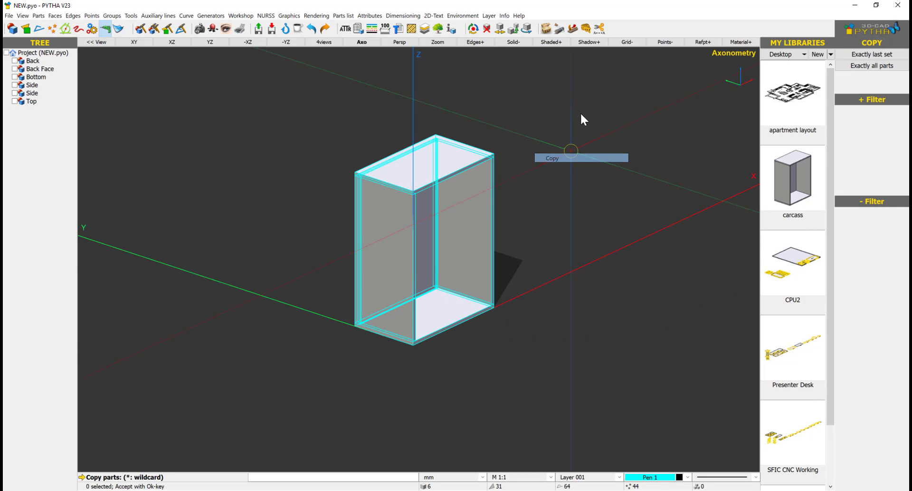
pyautogui.click(320, 370)
pyautogui.rightClick(408, 195)
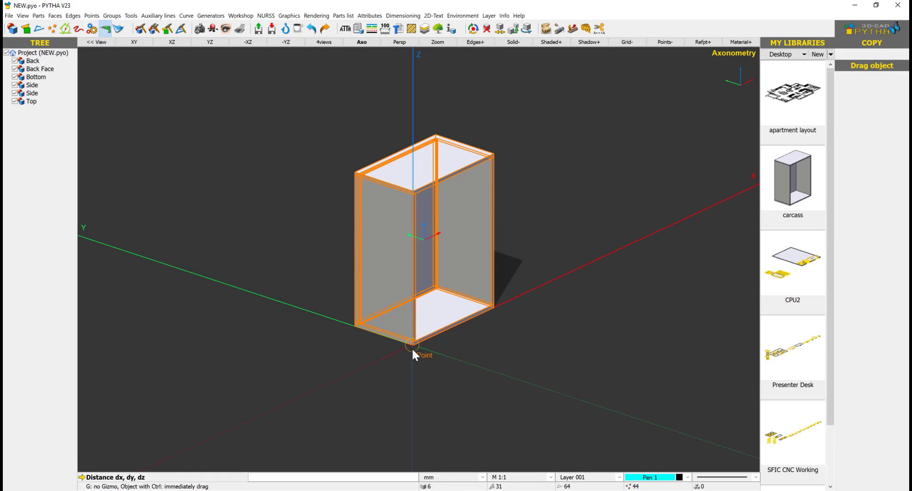
pyautogui.click(412, 344)
pyautogui.click(493, 311)
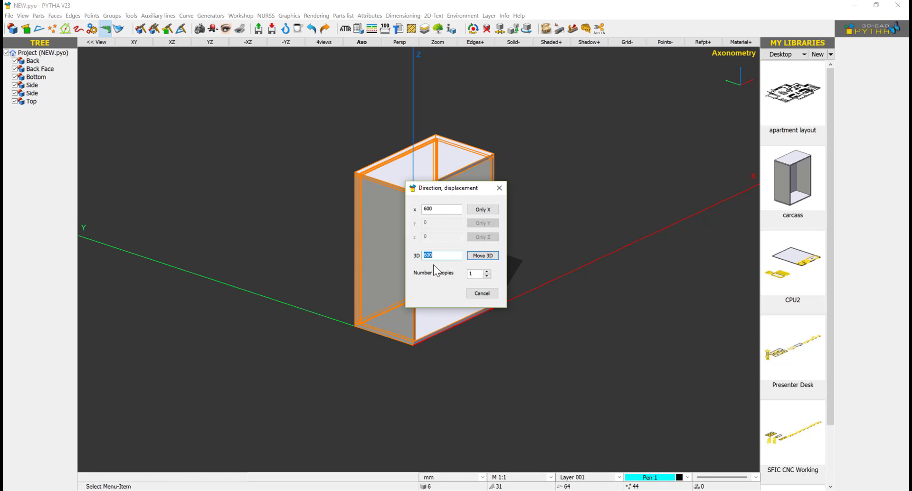
pyautogui.click(482, 255)
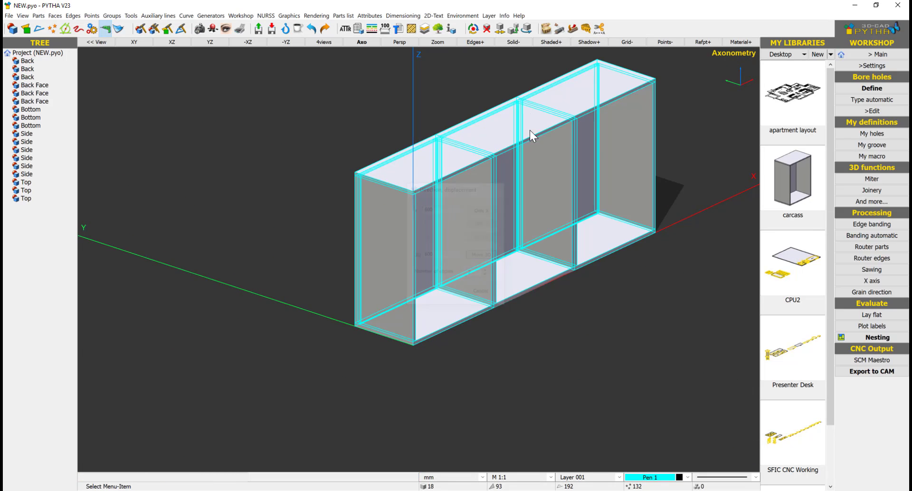
pyautogui.click(510, 43)
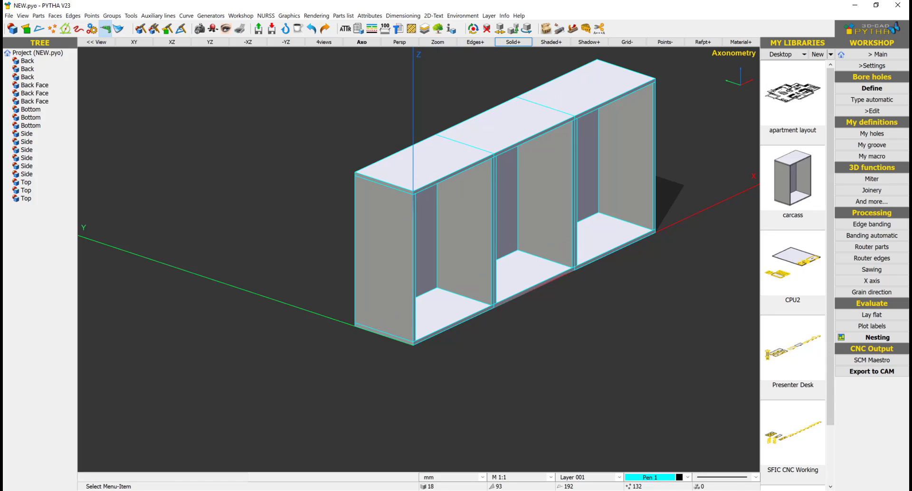
pyautogui.scroll(-2, 619, 197)
# Bend all parts of the three carcasses about the Z axis, using the interactive angle function at about 121 degrees
pyautogui.click(873, 54)
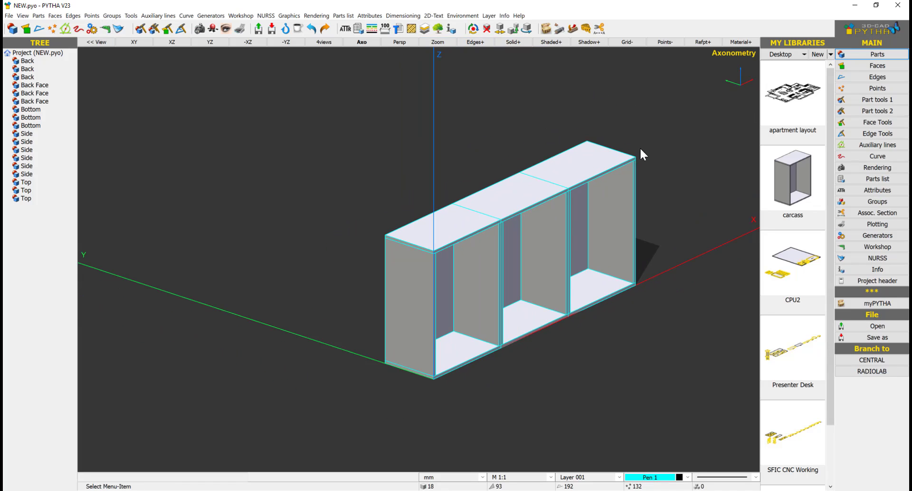
pyautogui.moveTo(662, 156); pyautogui.dragTo(636, 160, button='middle')
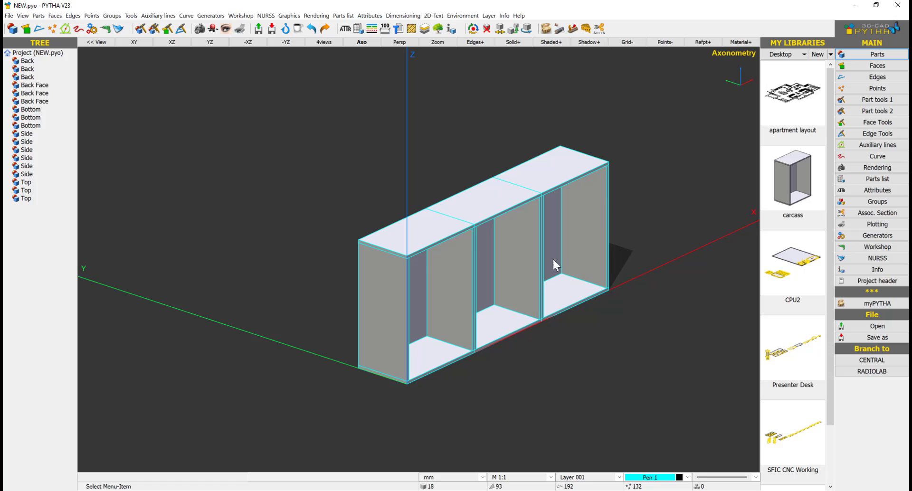
pyautogui.click(887, 101)
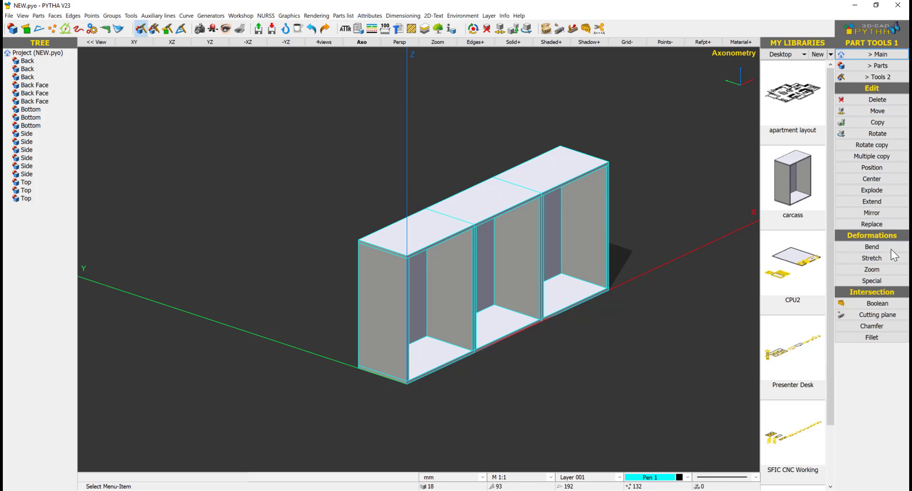
pyautogui.click(889, 247)
pyautogui.moveTo(731, 106); pyautogui.dragTo(293, 402)
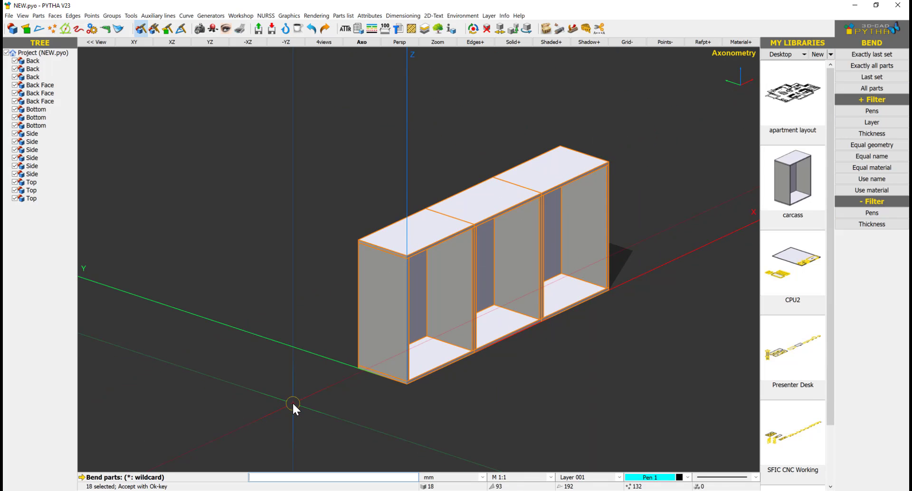
pyautogui.click(293, 401)
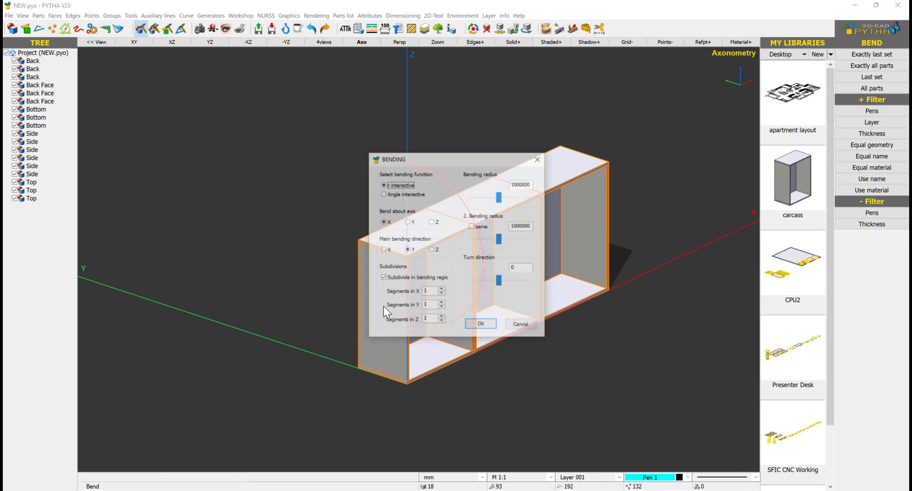
pyautogui.click(431, 221)
pyautogui.click(405, 193)
pyautogui.moveTo(421, 158); pyautogui.dragTo(145, 241)
pyautogui.moveTo(225, 281); pyautogui.dragTo(233, 285)
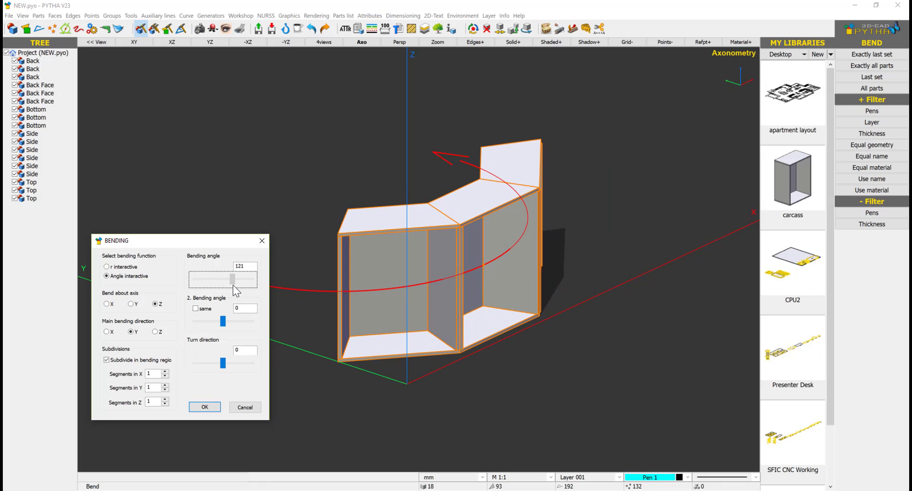
# Set the bend's segments in X to 32, increase the bending angle slightly, and apply the bend
pyautogui.doubleClick(153, 373)
pyautogui.write('3')
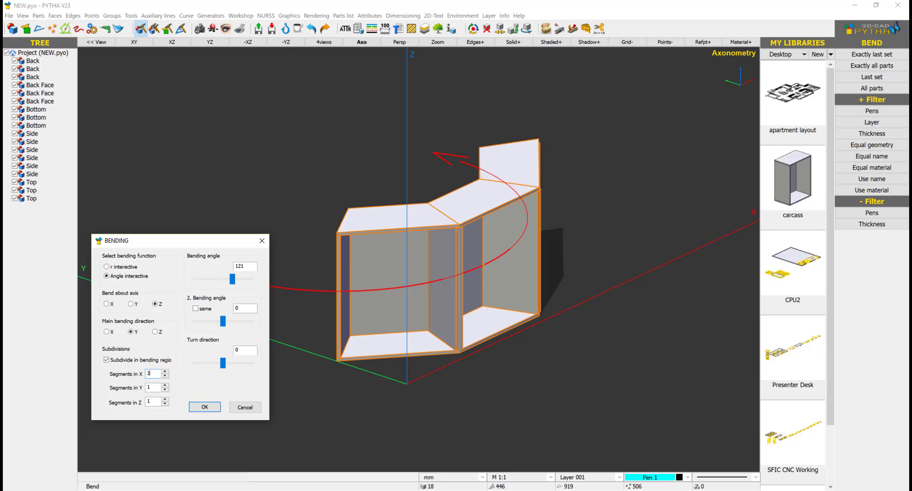
pyautogui.write('2')
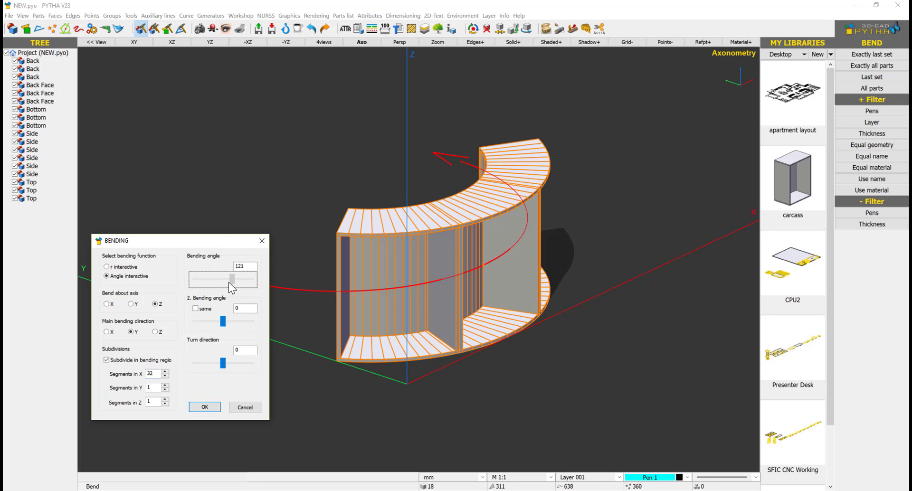
pyautogui.moveTo(230, 279)
pyautogui.mouseDown()
pyautogui.moveTo(217, 280)
pyautogui.moveTo(235, 281)
pyautogui.mouseUp()
pyautogui.click(205, 407)
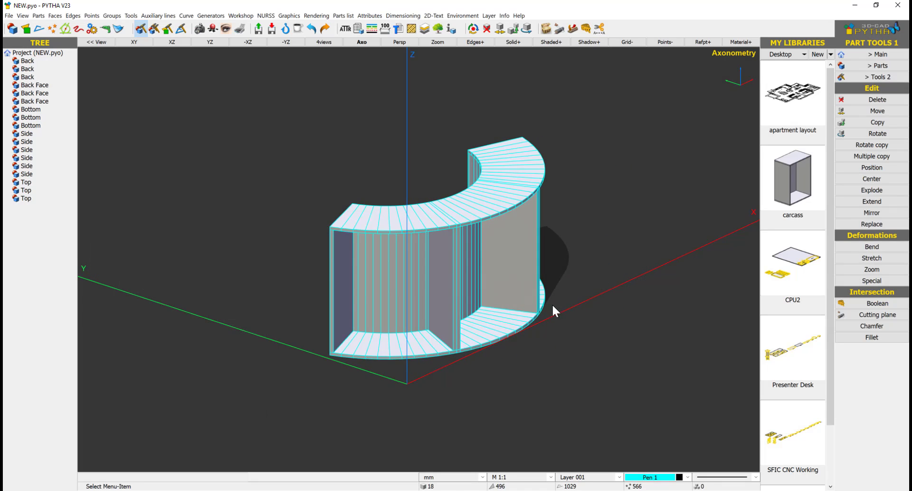
# Explode all parts of the three bent carcasses, with the explosion factor raised above 100%
pyautogui.rightClick(317, 174)
pyautogui.click(348, 235)
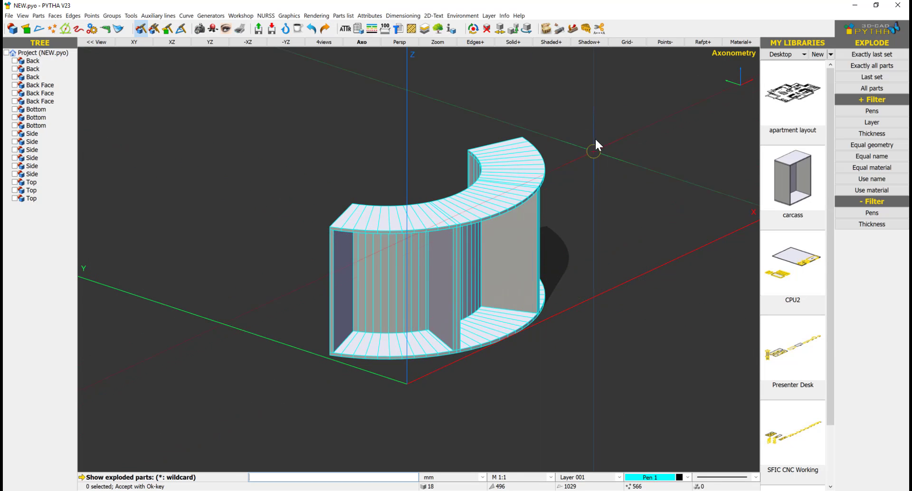
pyautogui.moveTo(594, 143); pyautogui.dragTo(269, 411)
pyautogui.rightClick(501, 350)
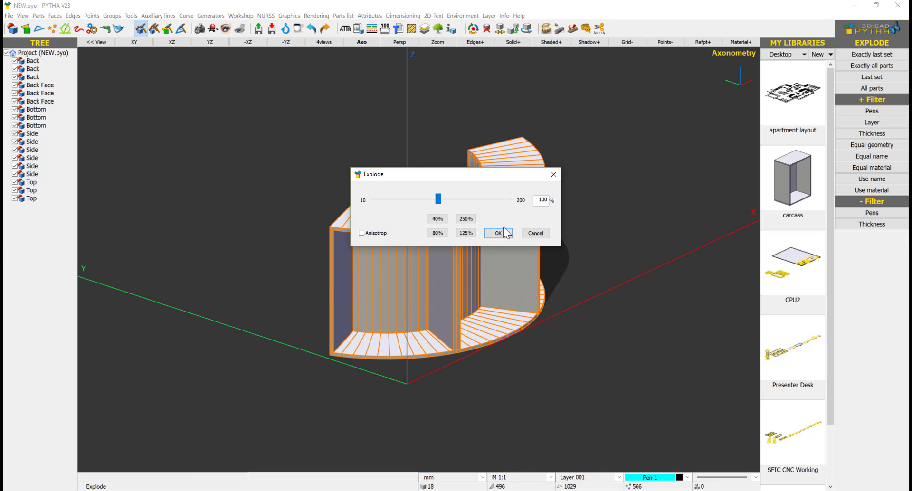
pyautogui.moveTo(439, 199); pyautogui.dragTo(482, 201)
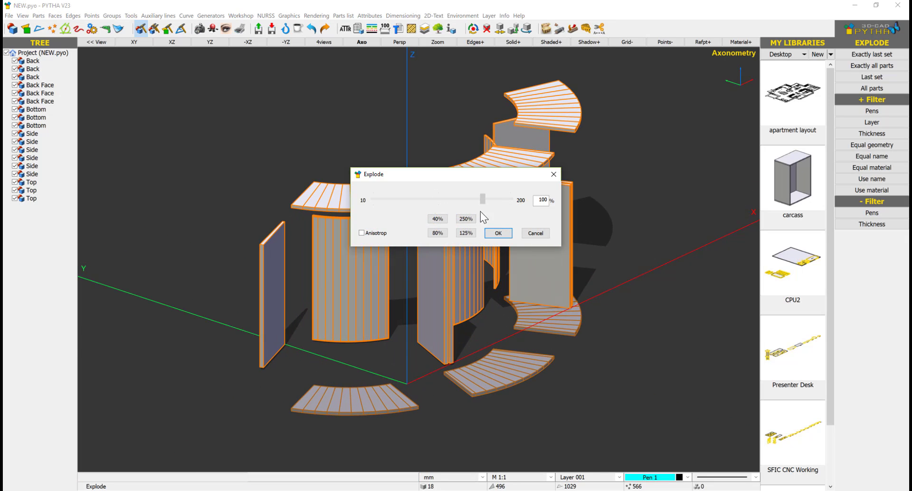
pyautogui.click(497, 233)
pyautogui.moveTo(607, 299); pyautogui.dragTo(588, 294, button='middle')
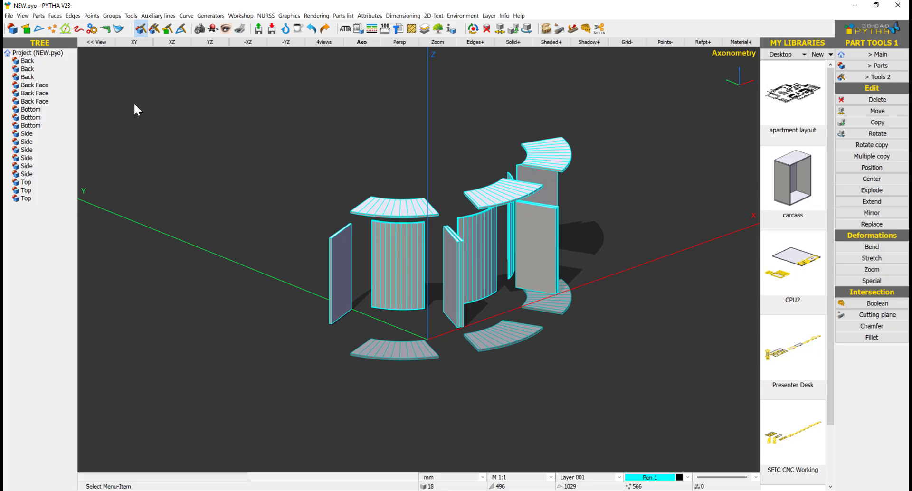
# Close the exploded carcass project, answering the save question, and bring up the project file selection to open another project
pyautogui.click(9, 16)
pyautogui.click(27, 48)
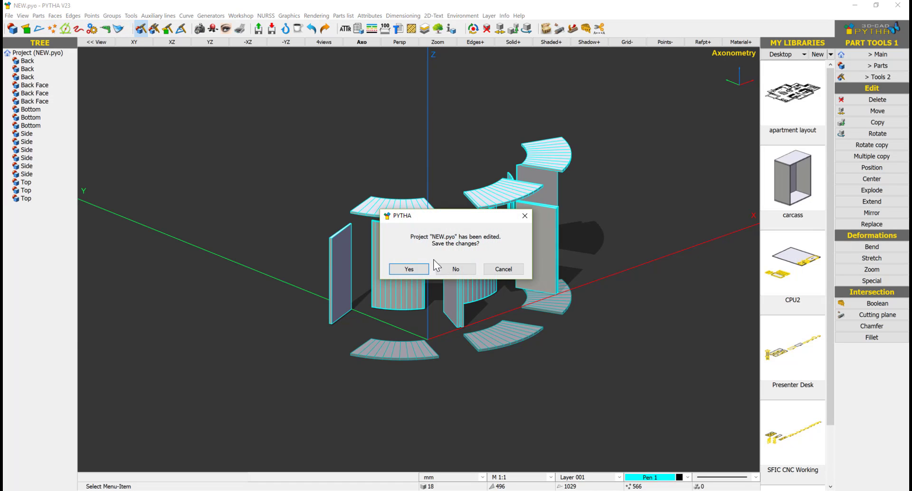
pyautogui.press('Return')
pyautogui.click(9, 15)
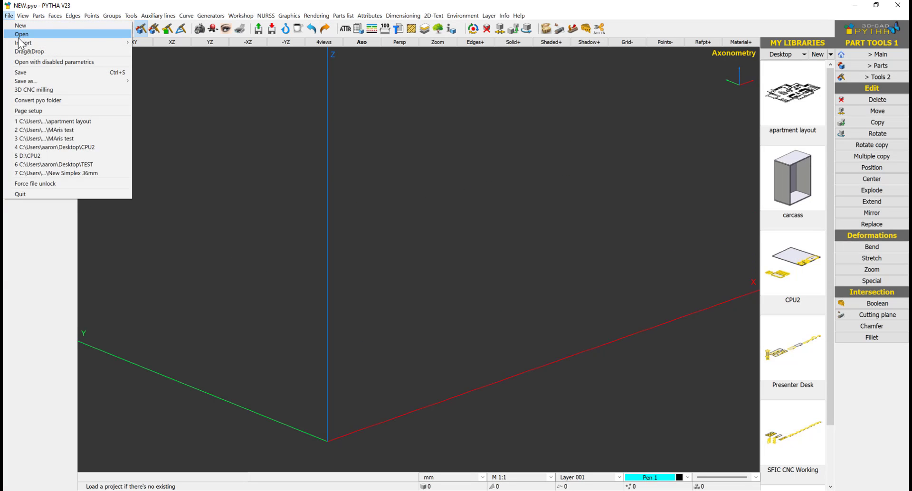
pyautogui.click(22, 34)
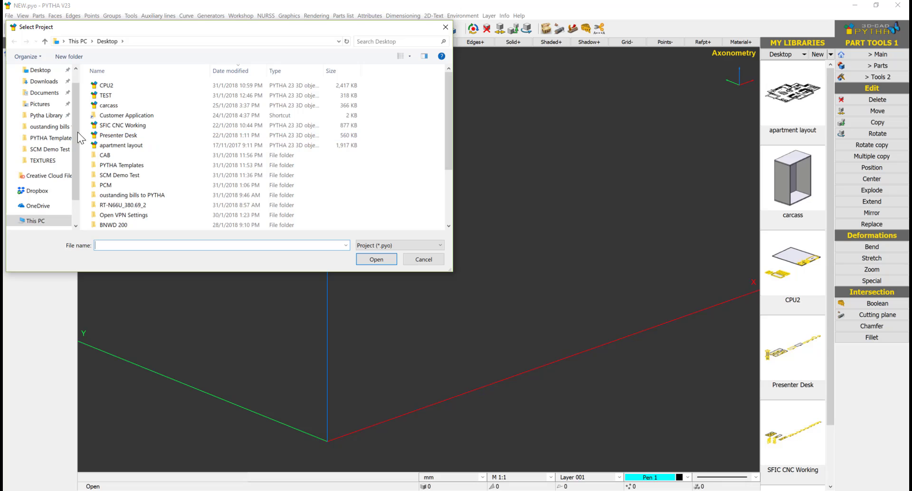
# Open the SAMPLE 2 project from the folder Desktop > SD Card Files > PYTHA Client Doc > Futuristic > fsf-work file
pyautogui.click(43, 116)
pyautogui.click(143, 42)
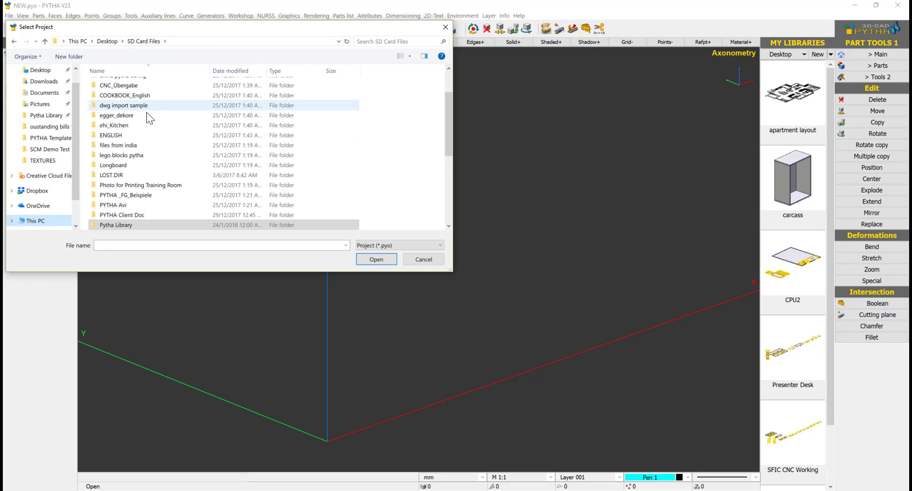
pyautogui.scroll(2, 199, 146)
pyautogui.scroll(-2, 178, 196)
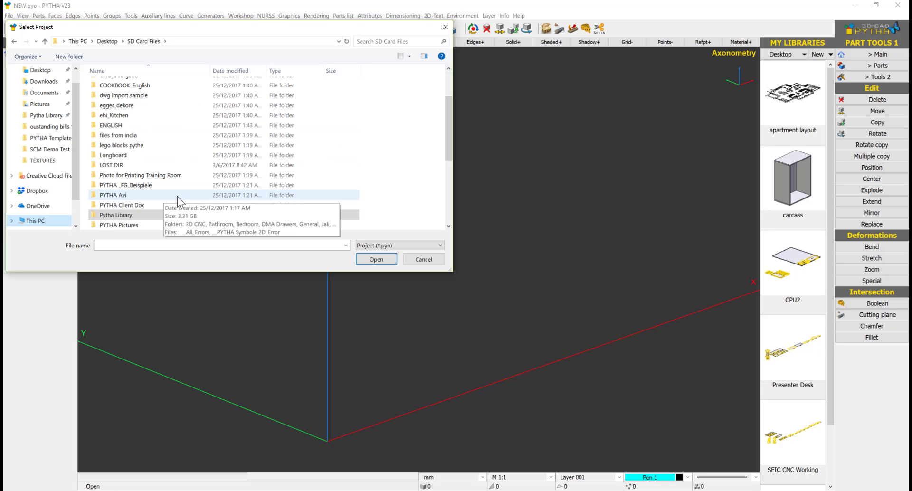
pyautogui.click(150, 205)
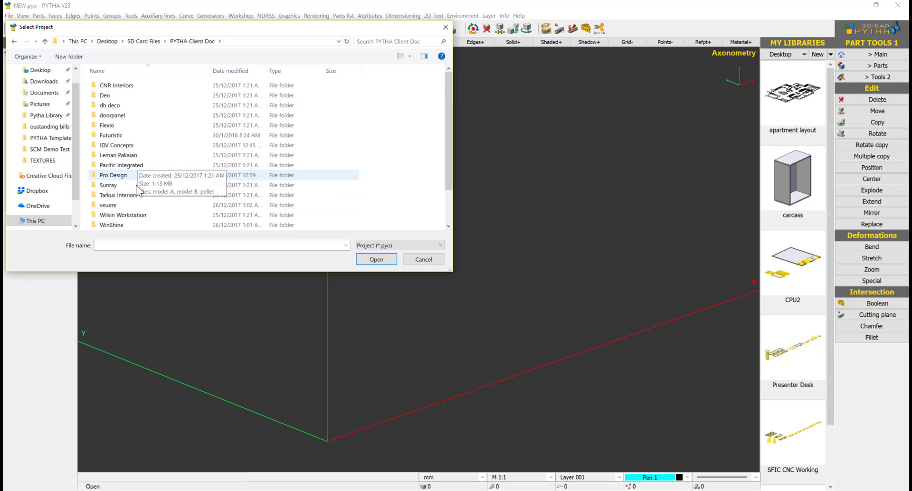
pyautogui.doubleClick(135, 137)
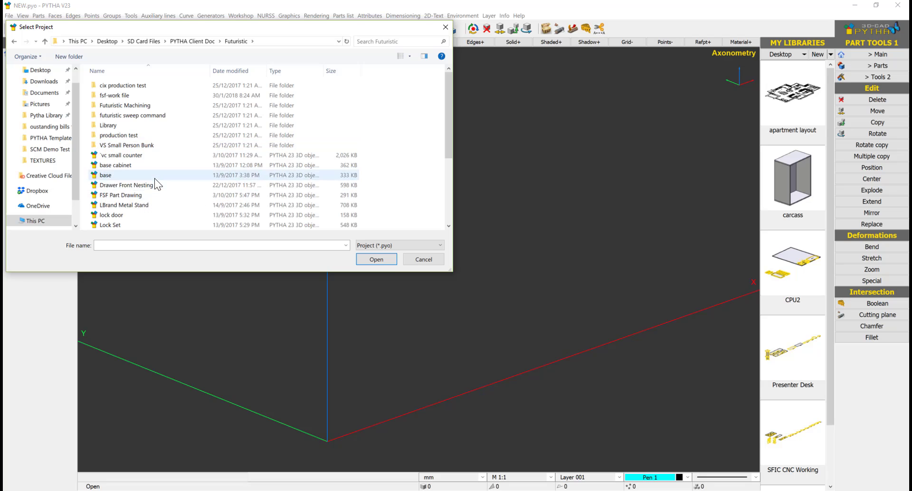
pyautogui.doubleClick(117, 95)
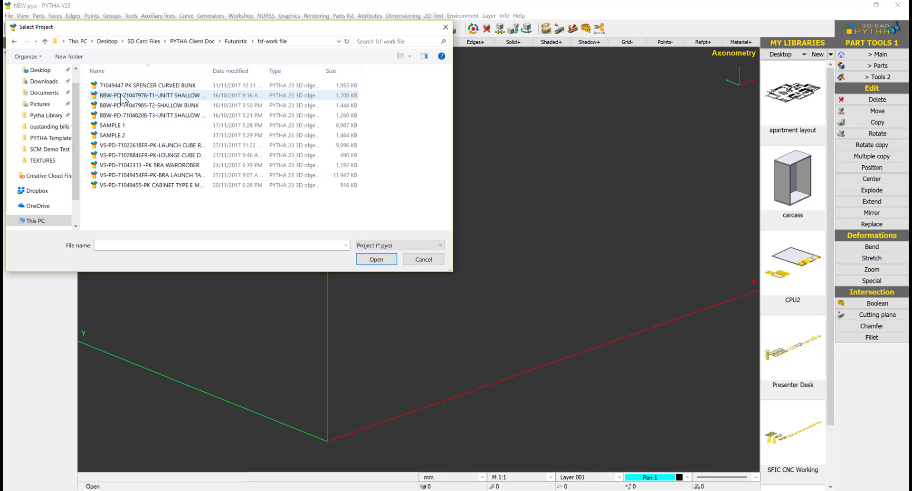
pyautogui.click(143, 134)
pyautogui.press('Return')
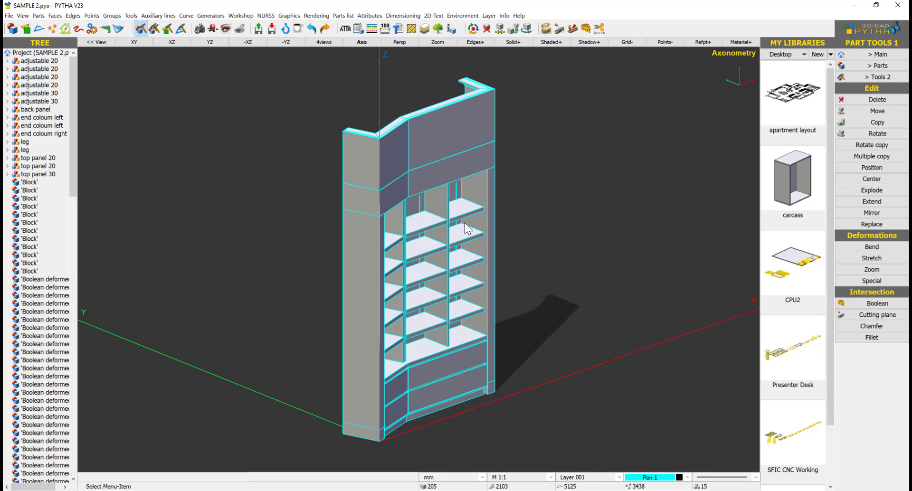
# Start Extend on all parts of the display cabinet and define its right end as the area to extend
pyautogui.moveTo(482, 236); pyautogui.dragTo(364, 241, button='middle')
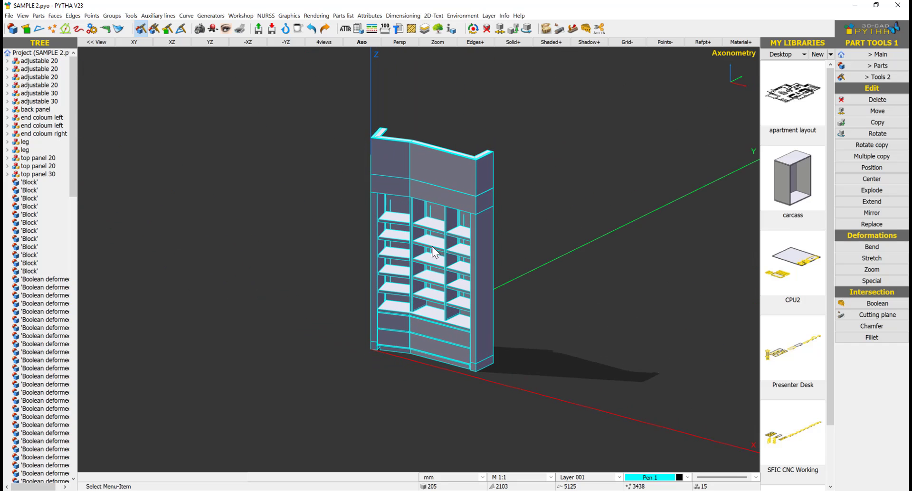
pyautogui.scroll(3, 459, 250)
pyautogui.moveTo(463, 251); pyautogui.dragTo(526, 260, button='middle')
pyautogui.rightClick(570, 132)
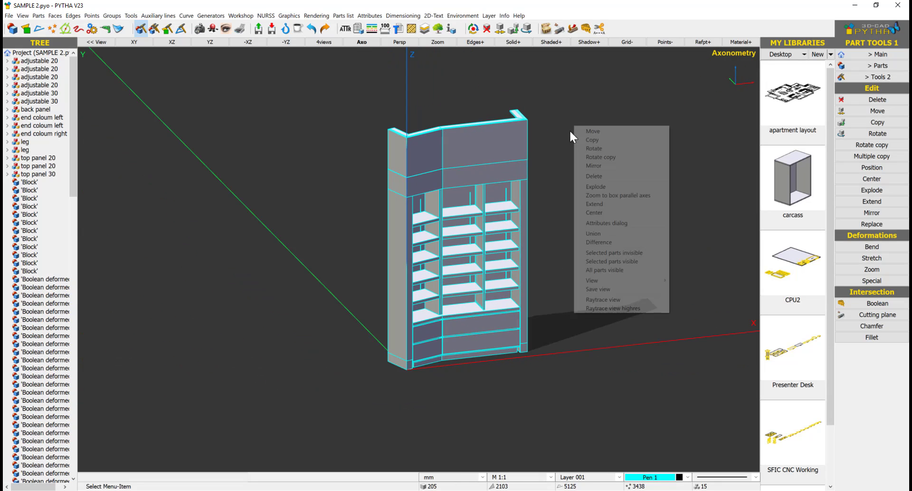
pyautogui.click(613, 203)
pyautogui.moveTo(580, 69); pyautogui.dragTo(329, 422)
pyautogui.rightClick(645, 256)
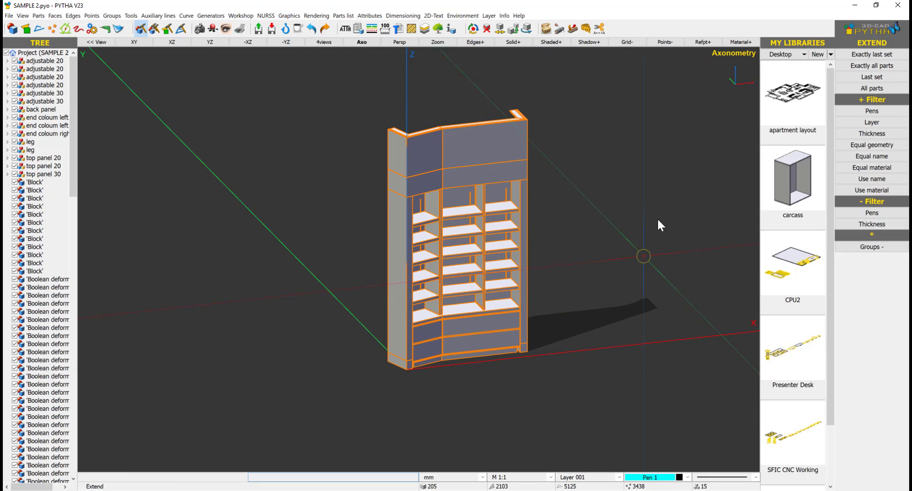
pyautogui.moveTo(572, 204); pyautogui.dragTo(553, 205, button='middle')
pyautogui.moveTo(590, 78); pyautogui.dragTo(500, 398)
pyautogui.scroll(2, 546, 214)
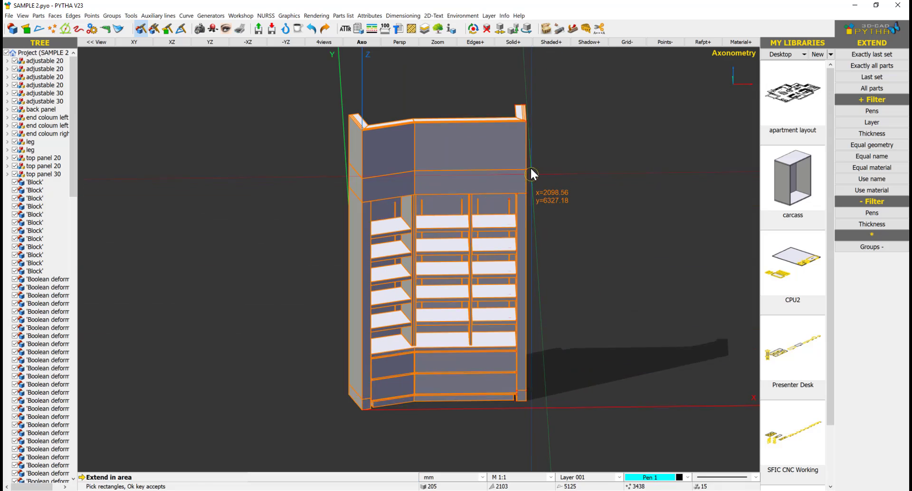
pyautogui.rightClick(532, 177)
# Extend the right shelf bay in X between its two upper corners, using a displacement of 528.8-700
pyautogui.scroll(5, 528, 181)
pyautogui.scroll(4, 503, 215)
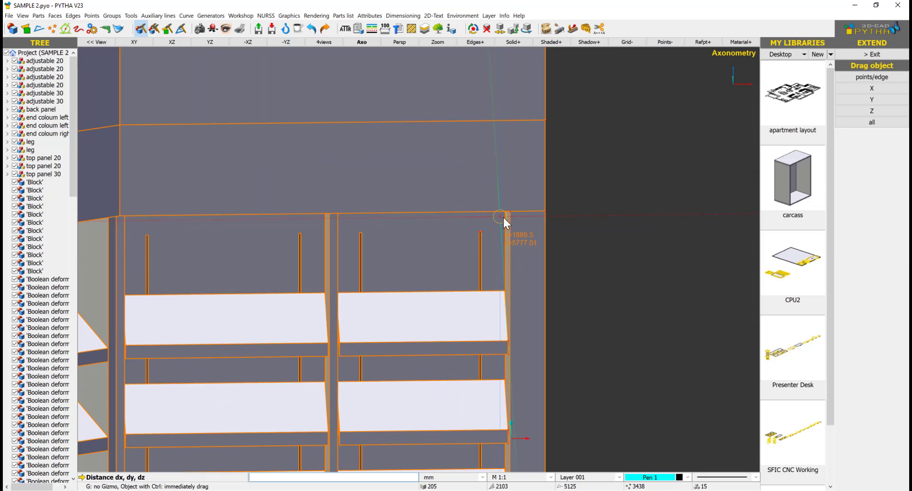
pyautogui.scroll(3, 471, 240)
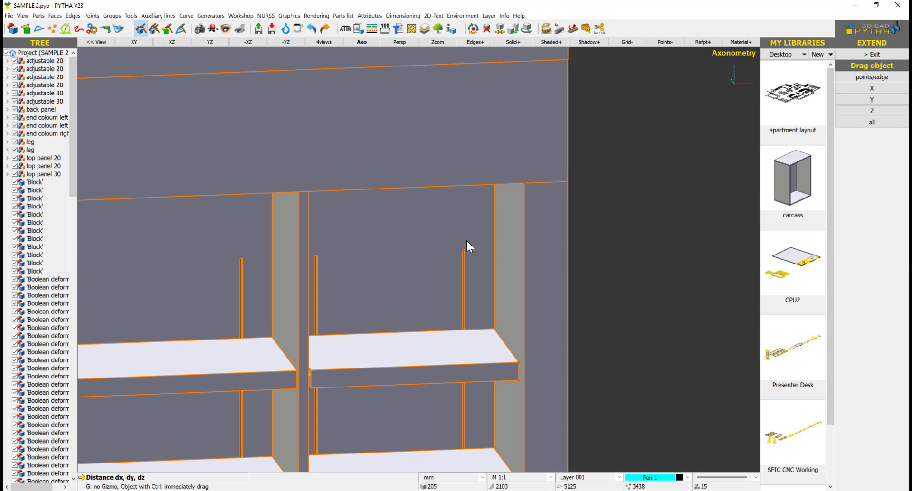
pyautogui.click(529, 180)
pyautogui.click(311, 190)
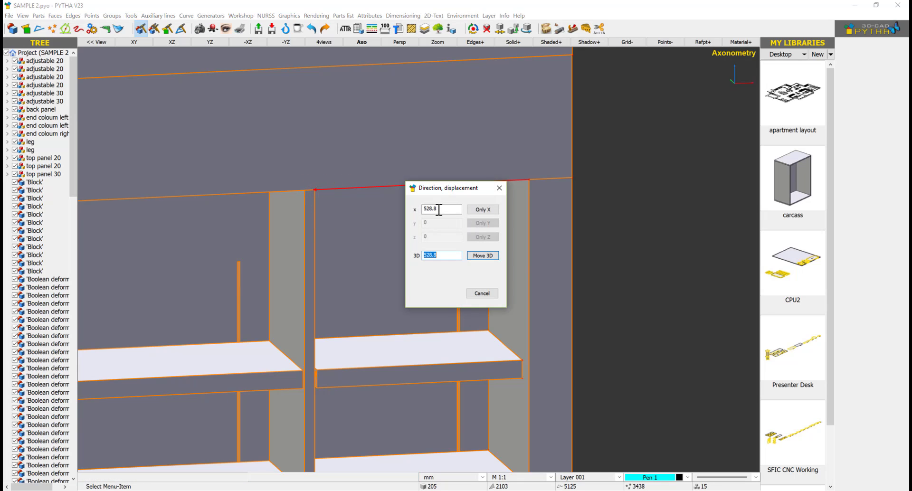
pyautogui.click(438, 209)
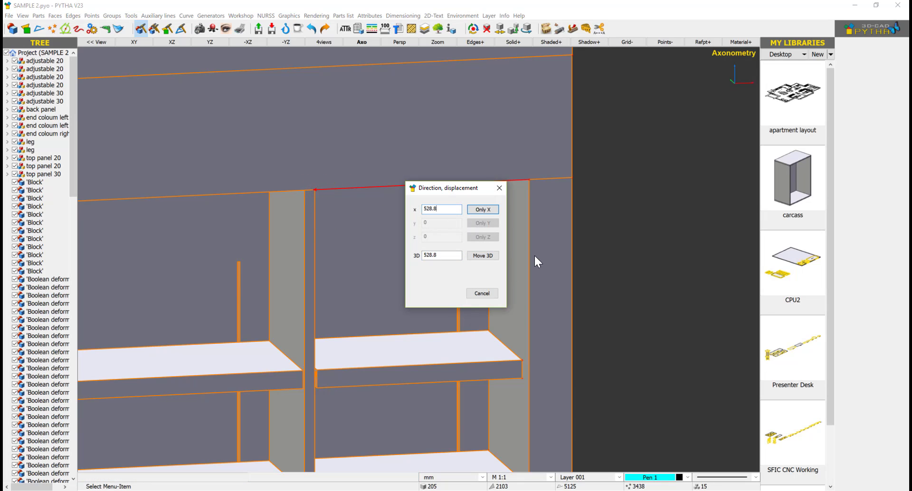
pyautogui.write('-700')
pyautogui.press('Return')
# Try to measure the right shelf bay's width along the lower edge of the header panel
pyautogui.scroll(-3, 533, 264)
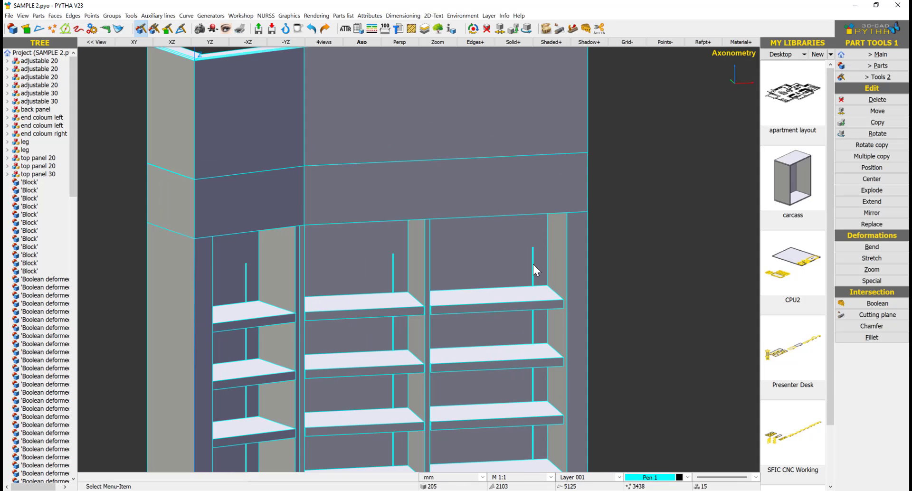
pyautogui.scroll(-3, 533, 264)
pyautogui.moveTo(533, 264); pyautogui.dragTo(518, 281, button='middle')
pyautogui.press('d')
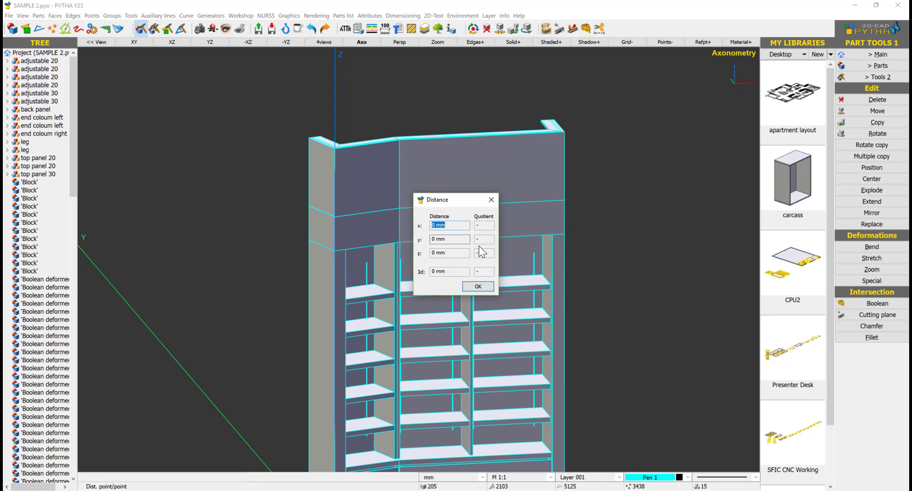
pyautogui.click(474, 240)
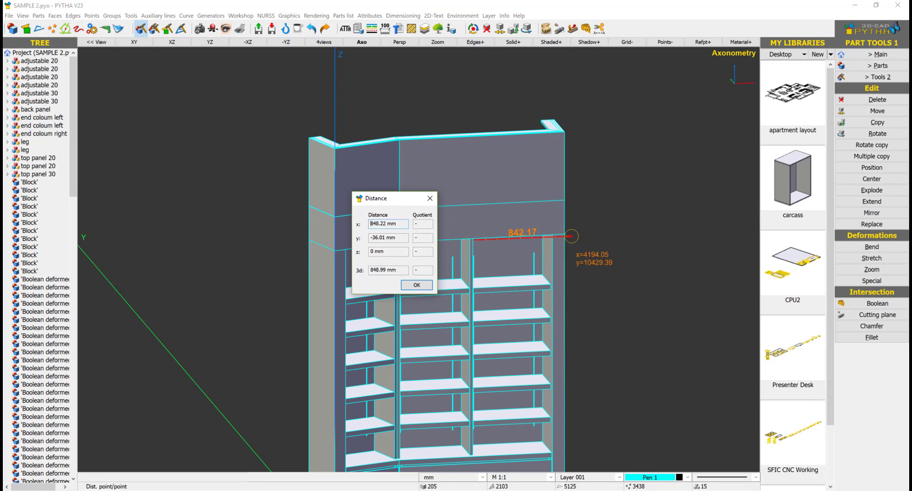
pyautogui.press('Escape')
pyautogui.scroll(3, 479, 244)
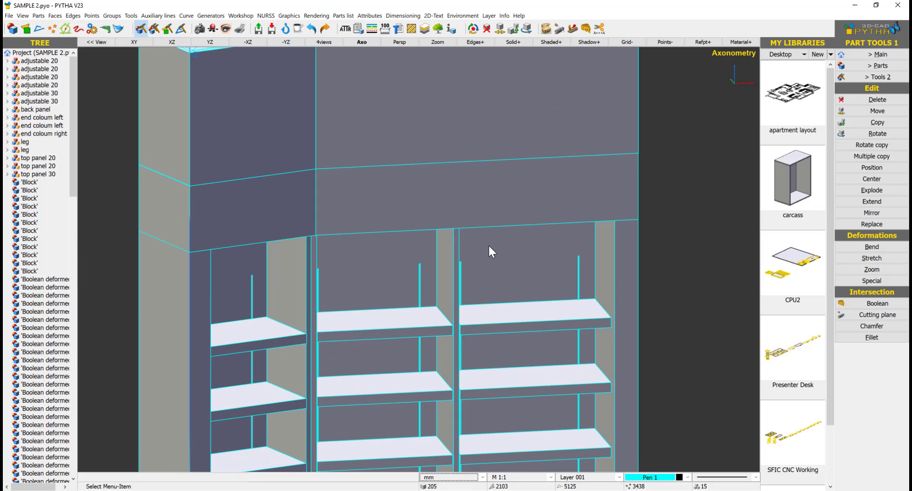
pyautogui.press('d')
pyautogui.scroll(3, 467, 227)
pyautogui.click(450, 227)
pyautogui.scroll(-3, 484, 237)
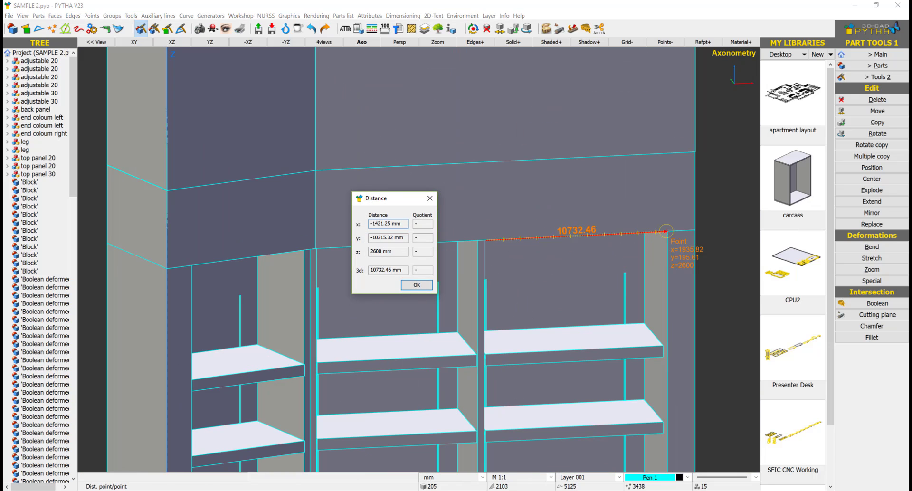
pyautogui.press('Return')
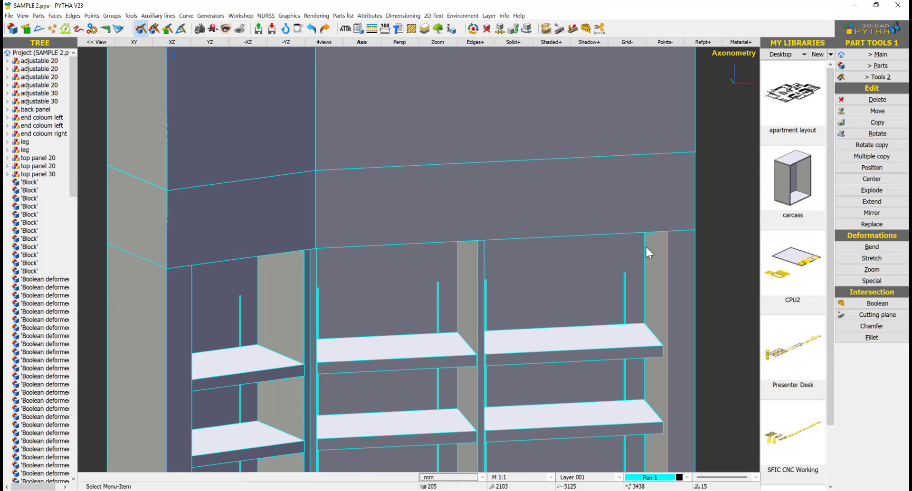
# Measure the right shelf bay's width from below and keep the distance read-out clear of the cabinet
pyautogui.scroll(-2, 645, 246)
pyautogui.moveTo(510, 205)
pyautogui.mouseDown(button='middle')
pyautogui.moveTo(523, 250)
pyautogui.moveTo(500, 219)
pyautogui.mouseUp(button='middle')
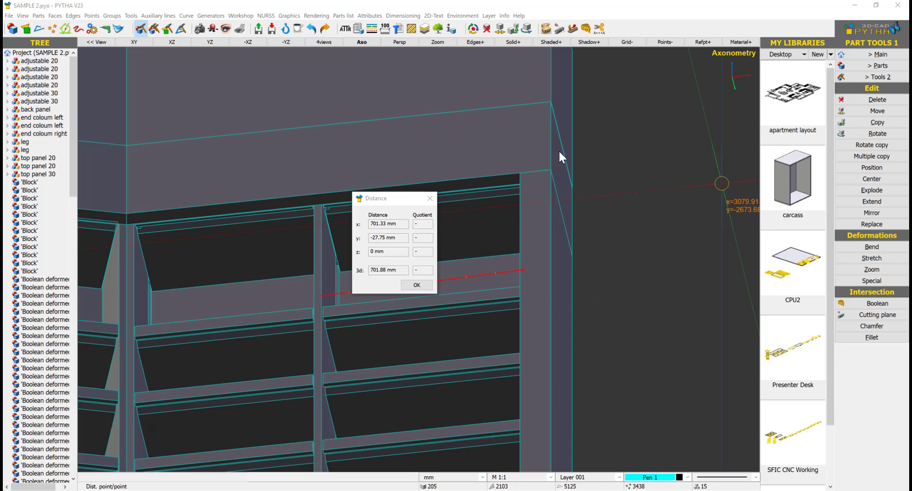
pyautogui.moveTo(381, 200); pyautogui.dragTo(599, 169)
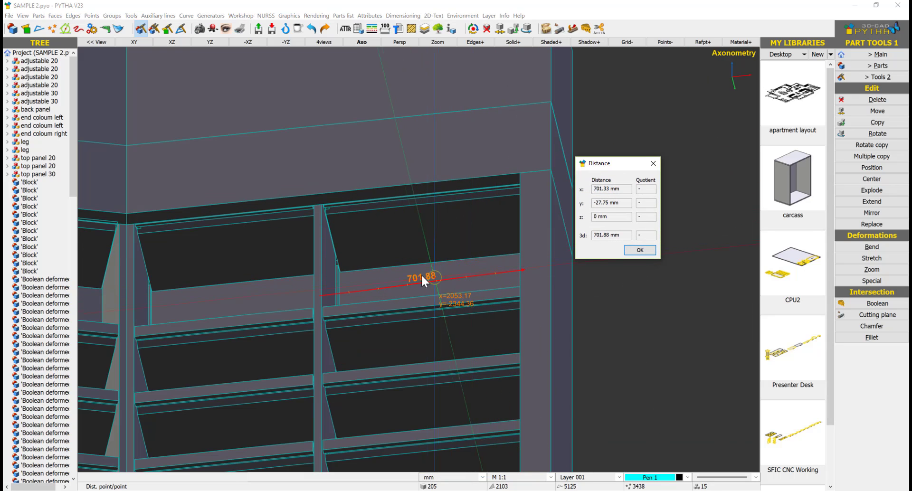
pyautogui.rightClick(628, 293)
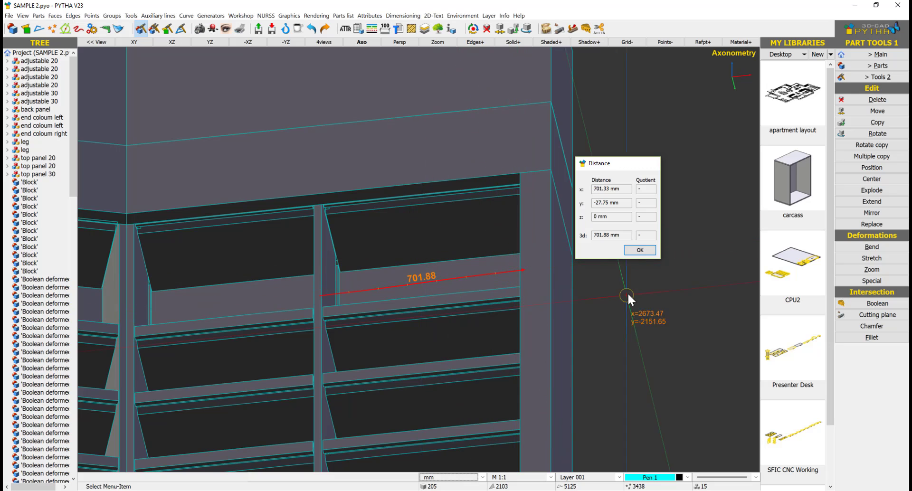
# Open the SAMPLE 1 project without saving the changes to SAMPLE 2
pyautogui.scroll(-8, 567, 270)
pyautogui.moveTo(573, 262); pyautogui.dragTo(281, 118, button='middle')
pyautogui.click(9, 15)
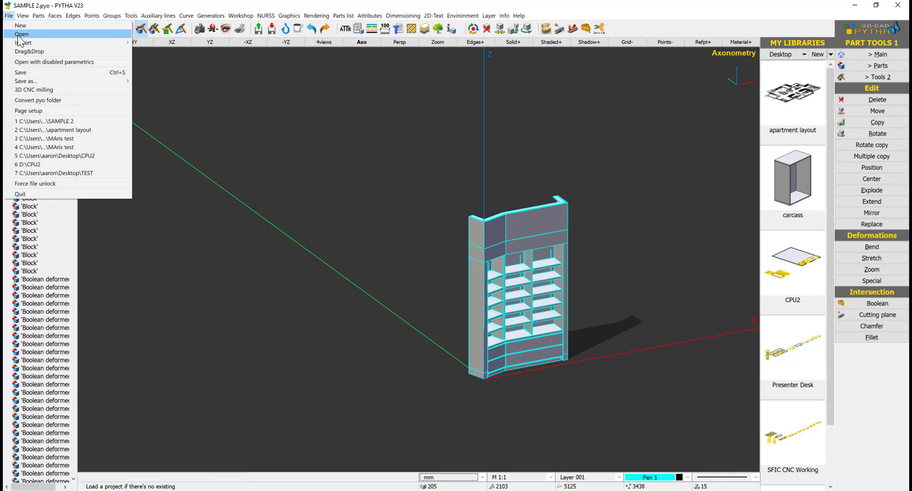
pyautogui.click(22, 34)
pyautogui.doubleClick(233, 125)
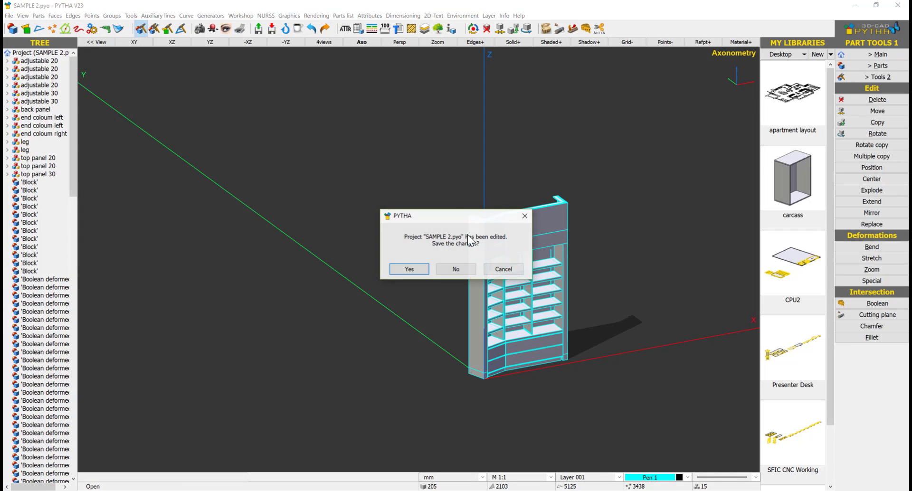
pyautogui.click(472, 269)
# Copy the whole shelf unit beside the original along the X axis and undo the copy
pyautogui.rightClick(564, 156)
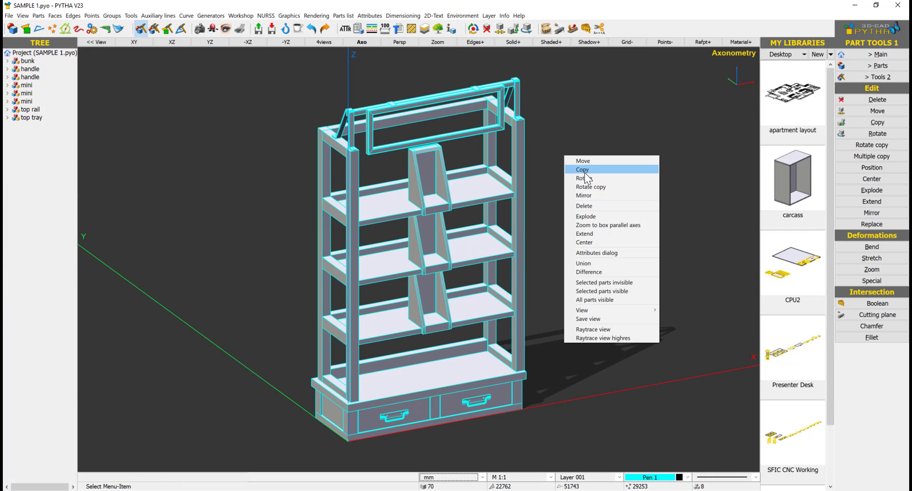
pyautogui.click(581, 171)
pyautogui.scroll(-4, 583, 151)
pyautogui.moveTo(598, 100); pyautogui.dragTo(382, 349)
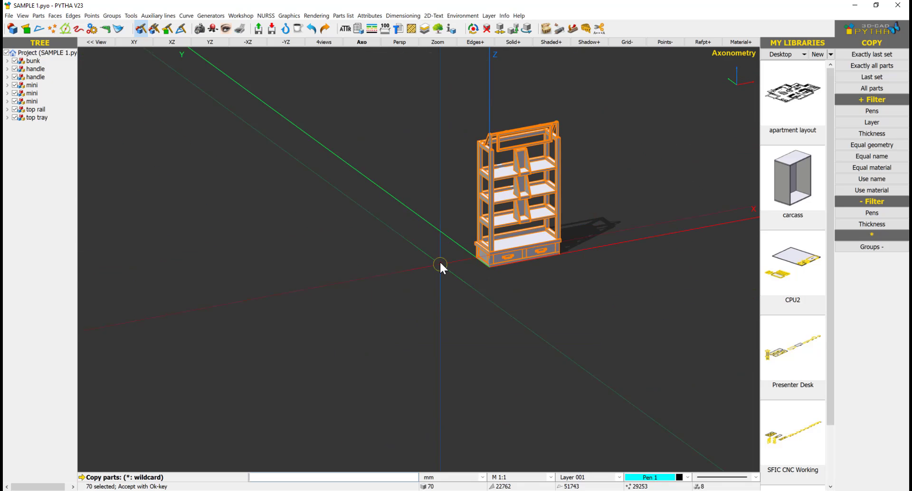
pyautogui.rightClick(543, 197)
pyautogui.moveTo(532, 189); pyautogui.dragTo(609, 173)
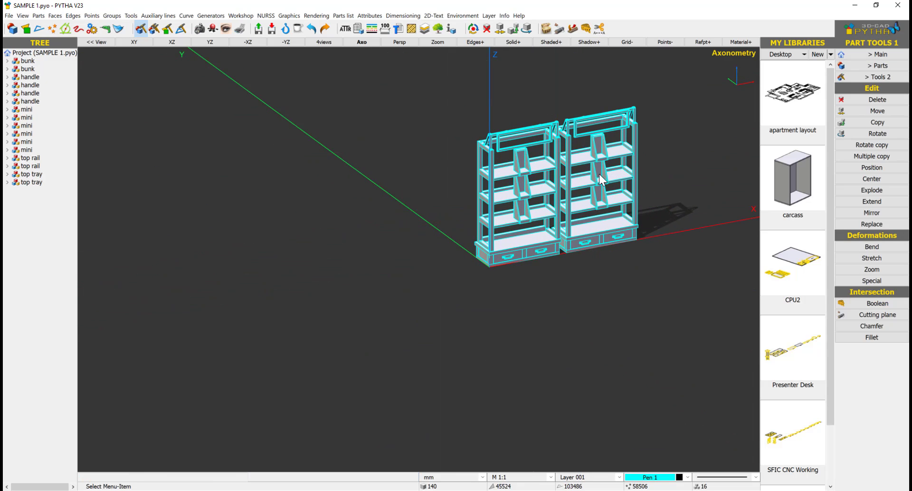
pyautogui.hotkey('ctrl', 'z')
# Explode all parts of the shelf unit by more than 100% and examine the upper frame profiles up close
pyautogui.rightClick(581, 116)
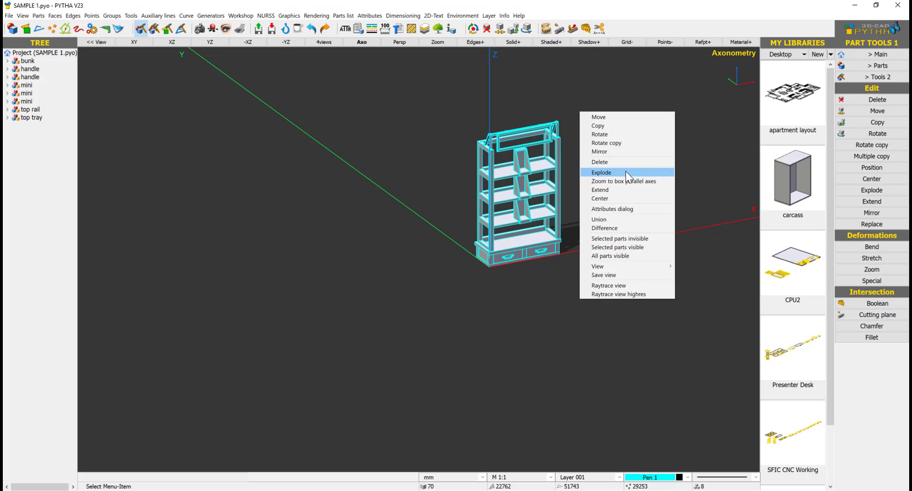
pyautogui.click(626, 171)
pyautogui.rightClick(522, 221)
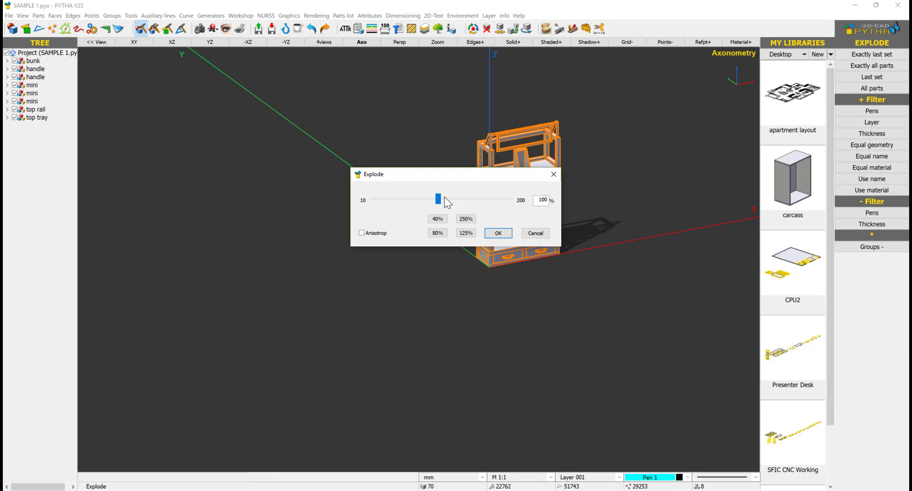
pyautogui.moveTo(443, 203); pyautogui.dragTo(506, 201)
pyautogui.click(498, 233)
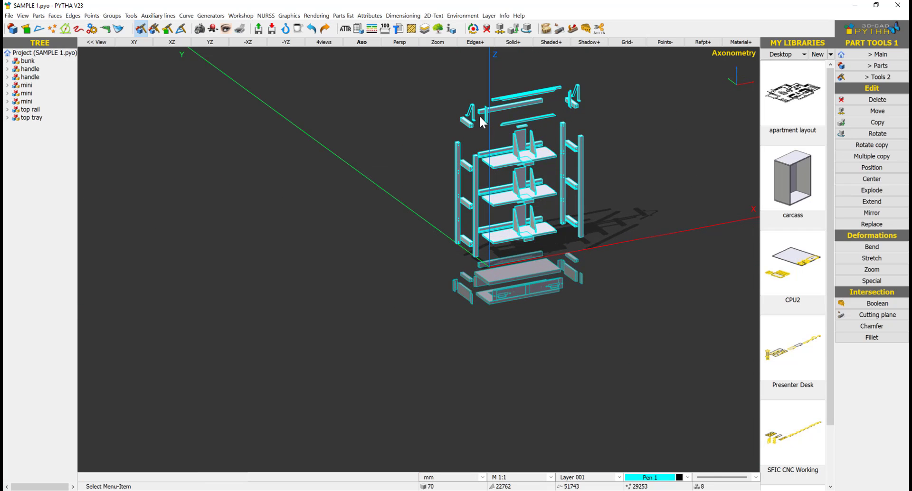
pyautogui.scroll(10, 528, 96)
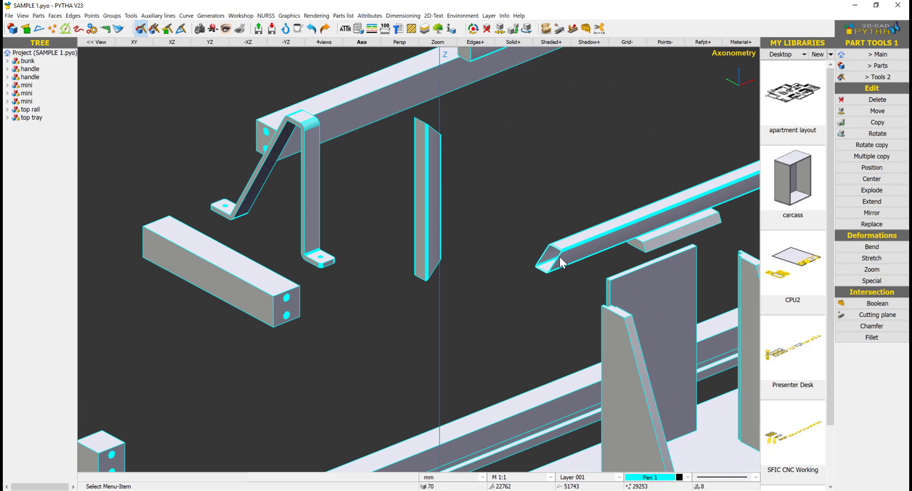
pyautogui.scroll(3, 556, 250)
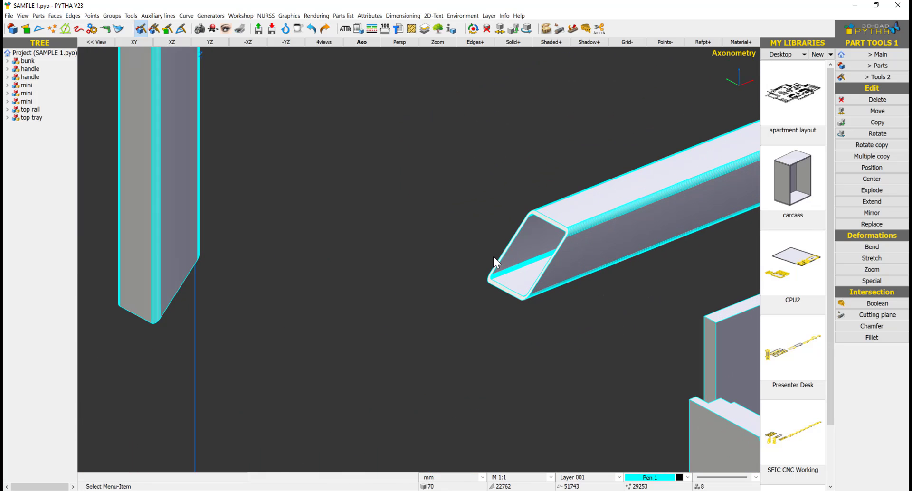
pyautogui.scroll(-12, 495, 250)
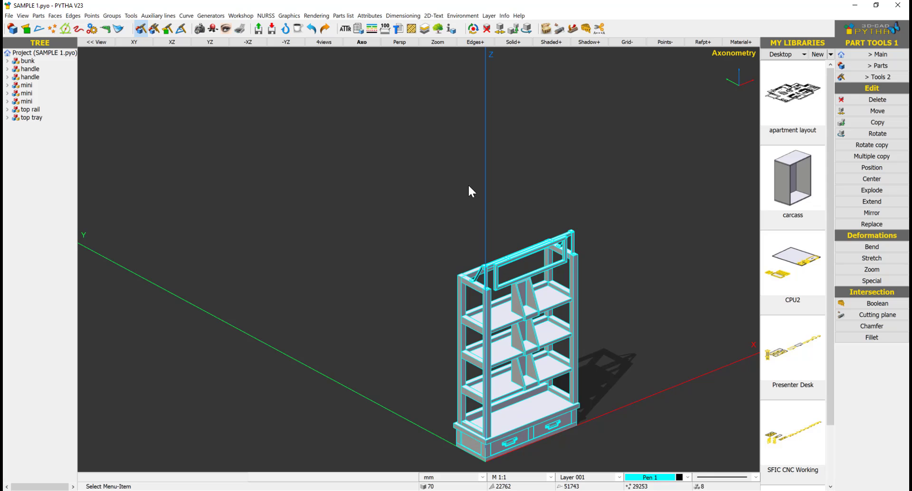
pyautogui.rightClick(469, 186)
pyautogui.click(492, 196)
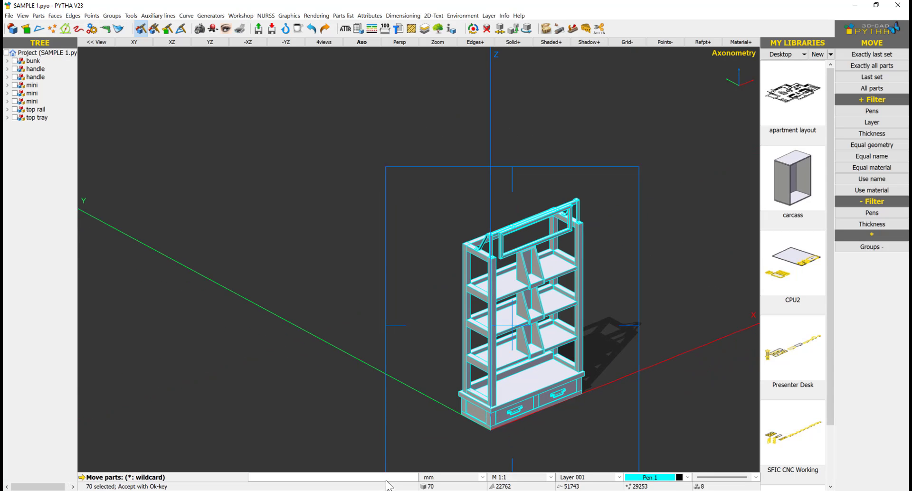
pyautogui.rightClick(520, 332)
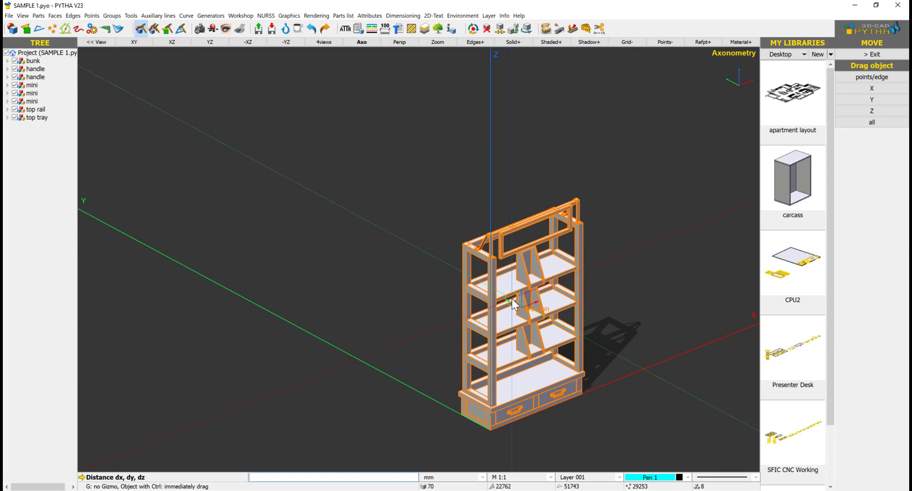
pyautogui.press('Escape')
# Apply a 2D revolve to the bent strap bracket at the upper frame's corner, starting from its upright outer face
pyautogui.scroll(8, 364, 168)
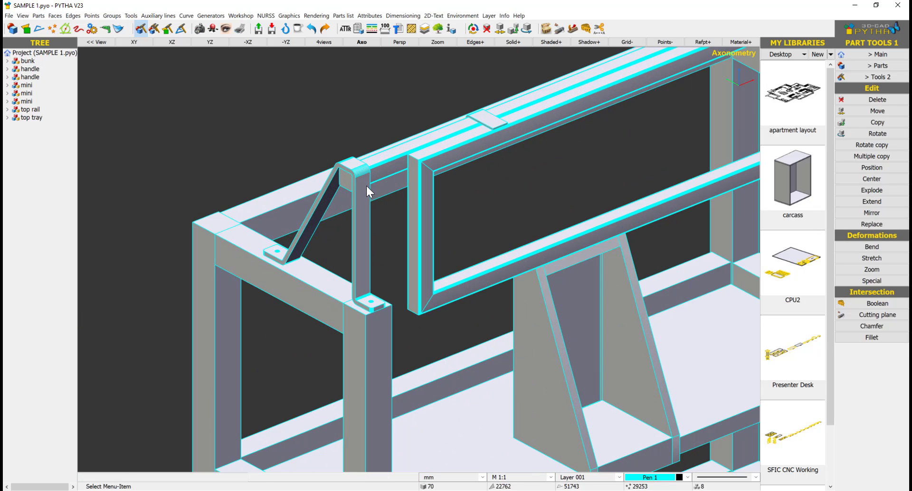
pyautogui.rightClick(366, 186)
pyautogui.click(314, 116)
pyautogui.click(875, 73)
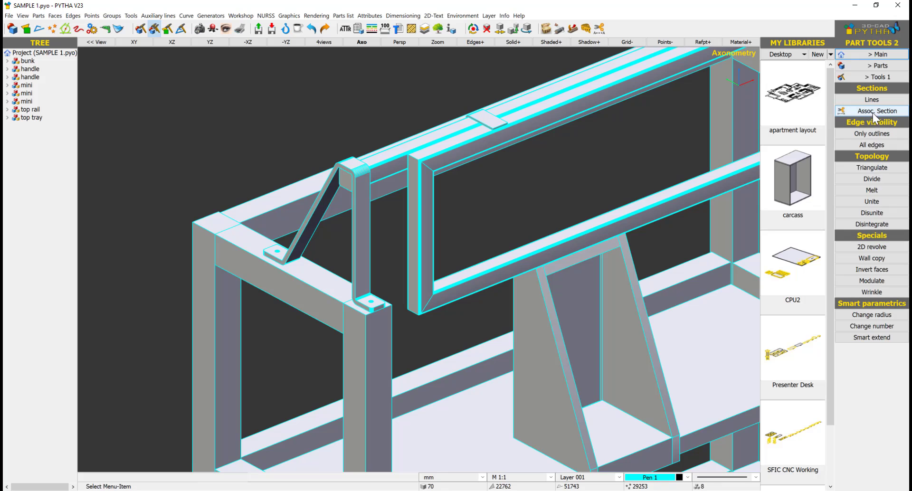
pyautogui.click(871, 247)
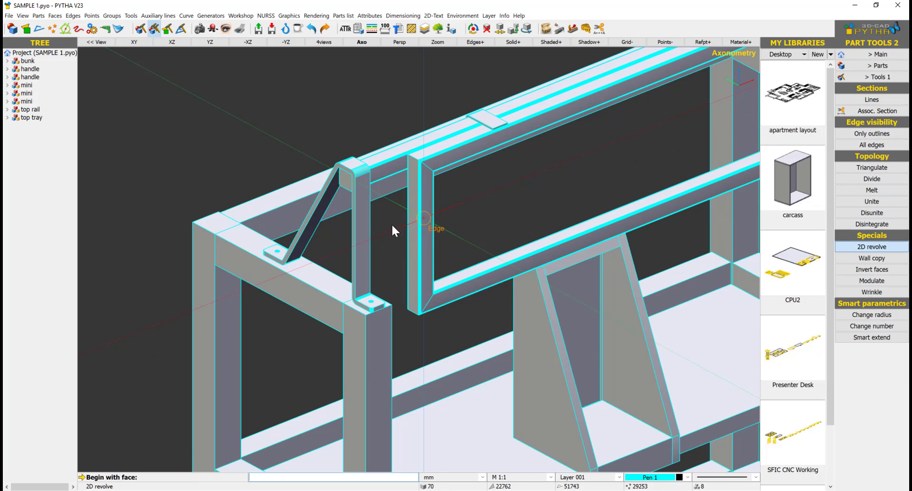
pyautogui.scroll(1, 362, 239)
pyautogui.click(363, 240)
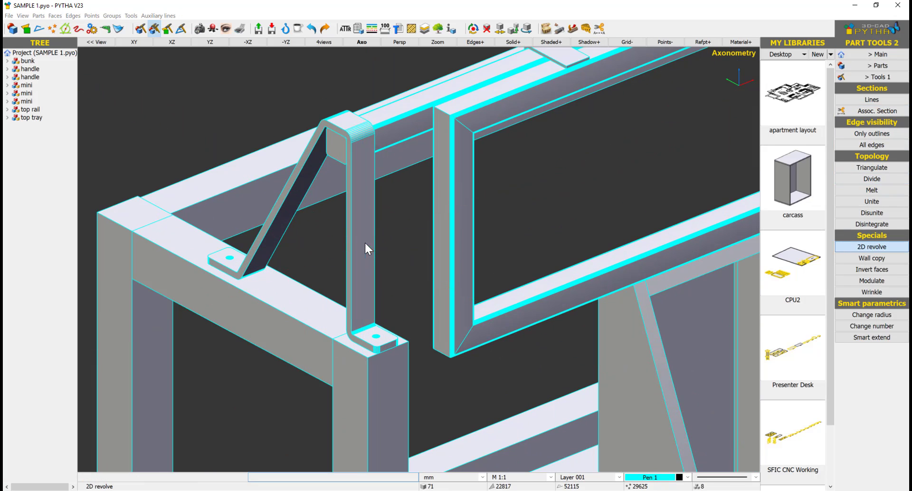
# Unfold the bracket automatically in the XY plane with a maximum angle of 40 and a sheet thickness of 18 mm
pyautogui.scroll(-3, 376, 254)
pyautogui.scroll(-3, 375, 254)
pyautogui.scroll(3, 471, 447)
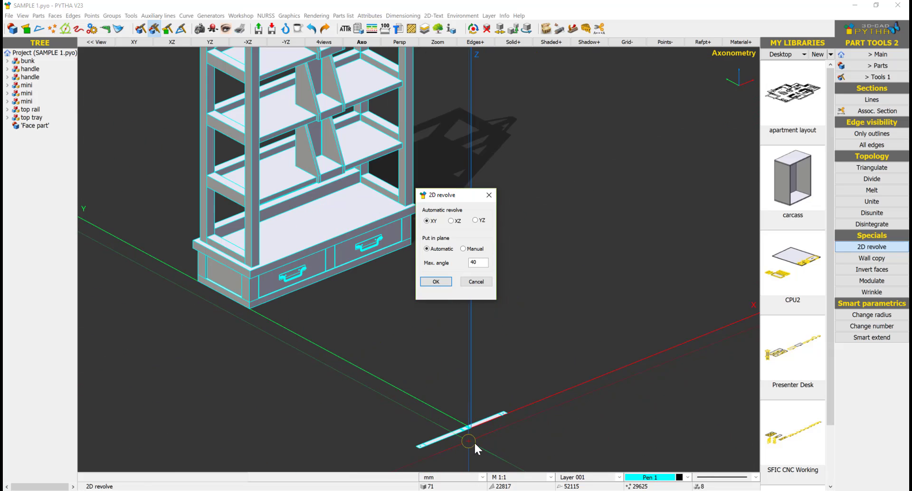
pyautogui.scroll(-1, 481, 442)
pyautogui.moveTo(534, 390); pyautogui.dragTo(564, 356, button='middle')
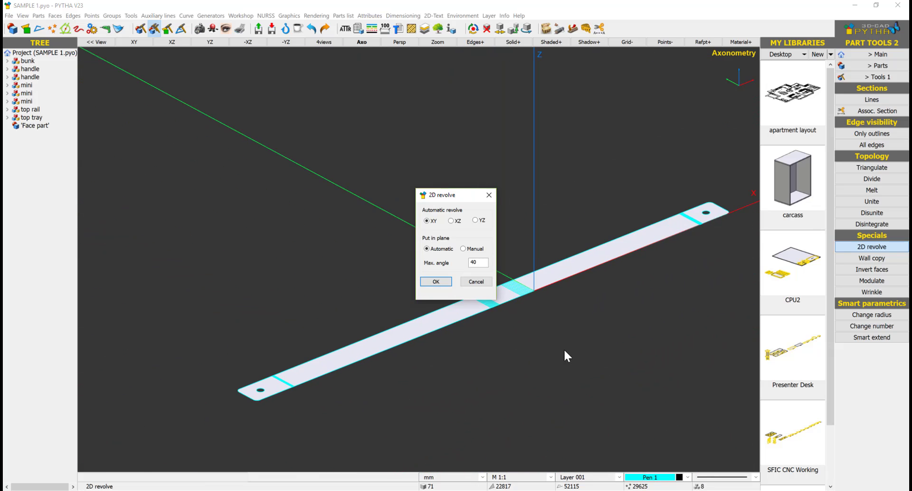
pyautogui.moveTo(431, 202); pyautogui.dragTo(352, 165)
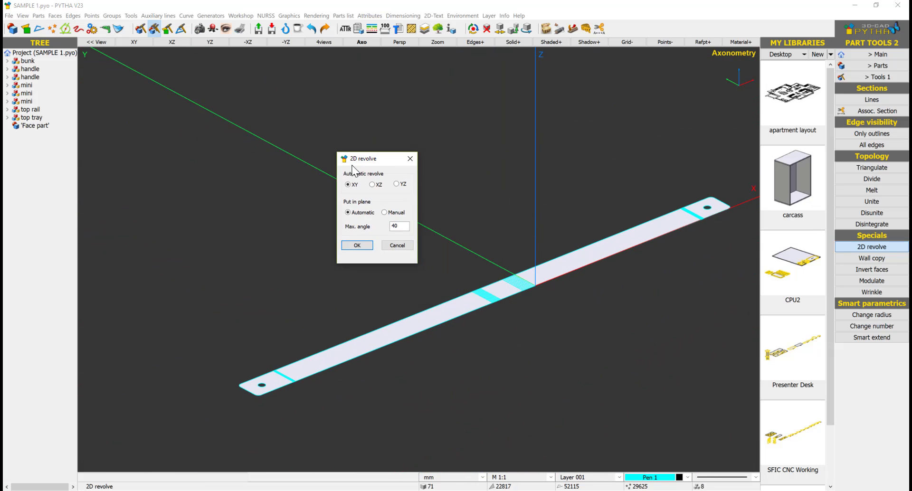
pyautogui.click(357, 245)
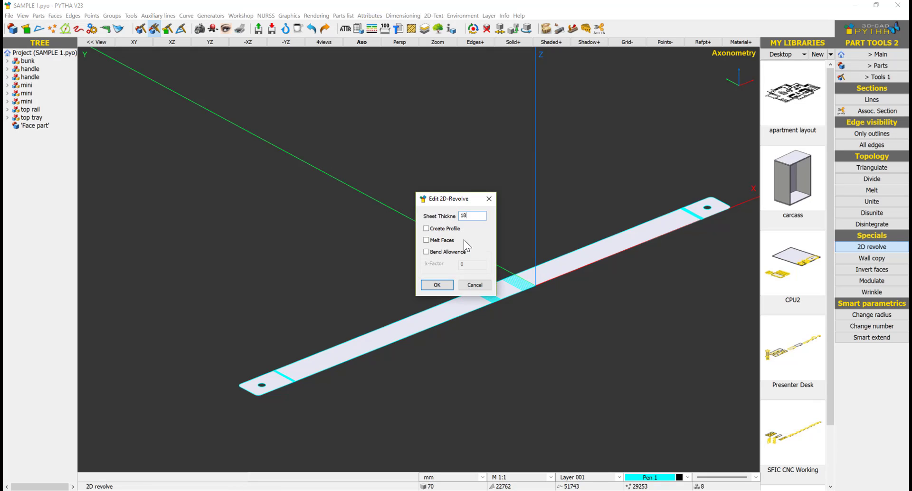
pyautogui.click(437, 284)
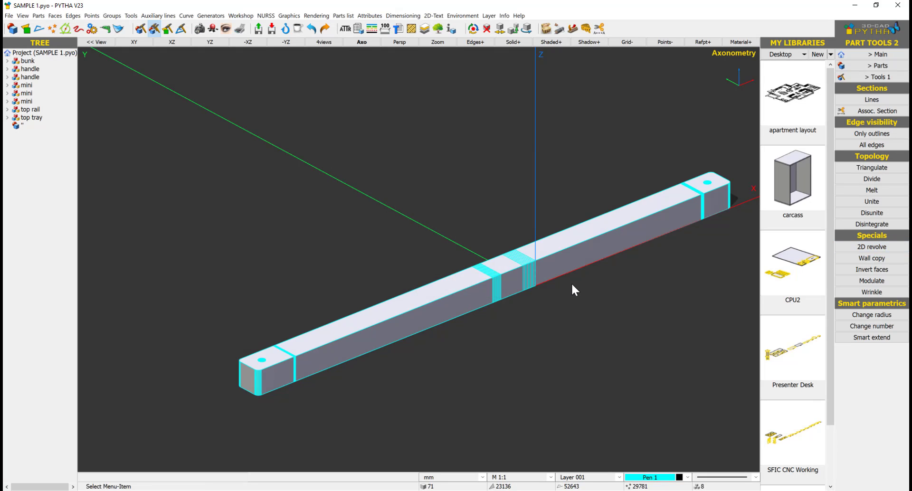
# Start a new empty project in place of SAMPLE 1
pyautogui.click(9, 17)
pyautogui.click(23, 25)
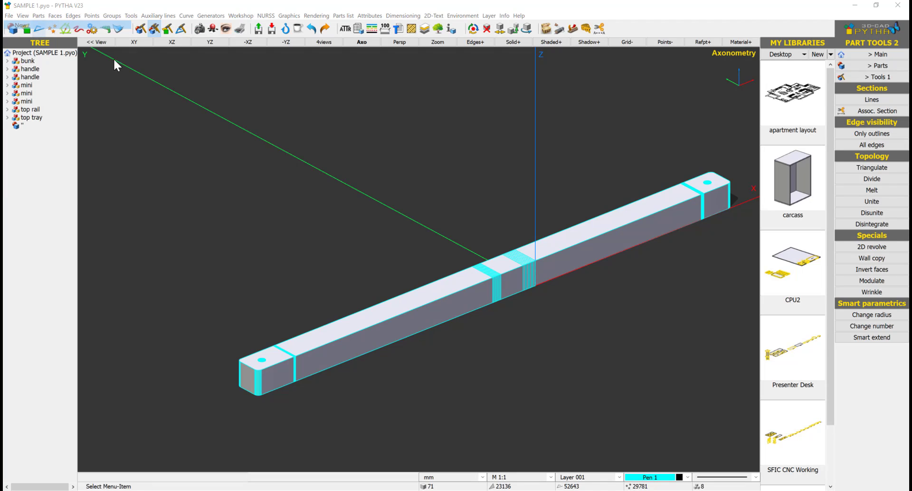
pyautogui.click(466, 268)
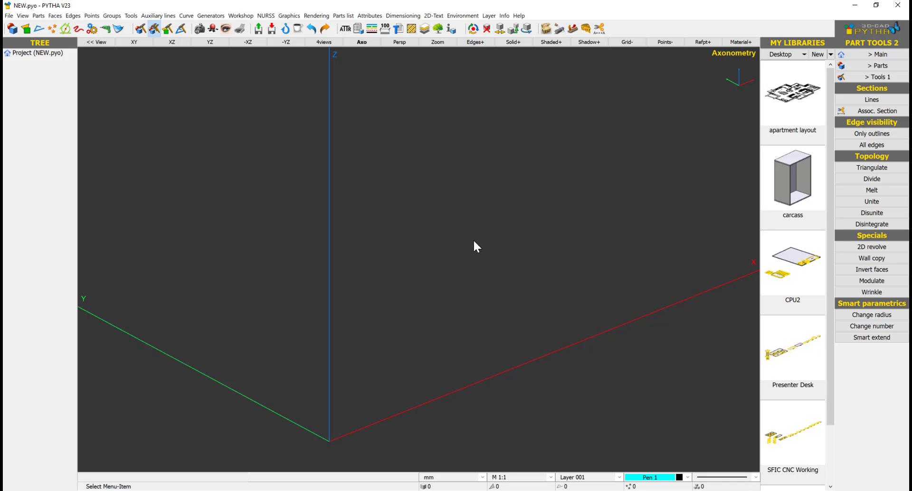
pyautogui.moveTo(419, 228); pyautogui.dragTo(731, 399, button='middle')
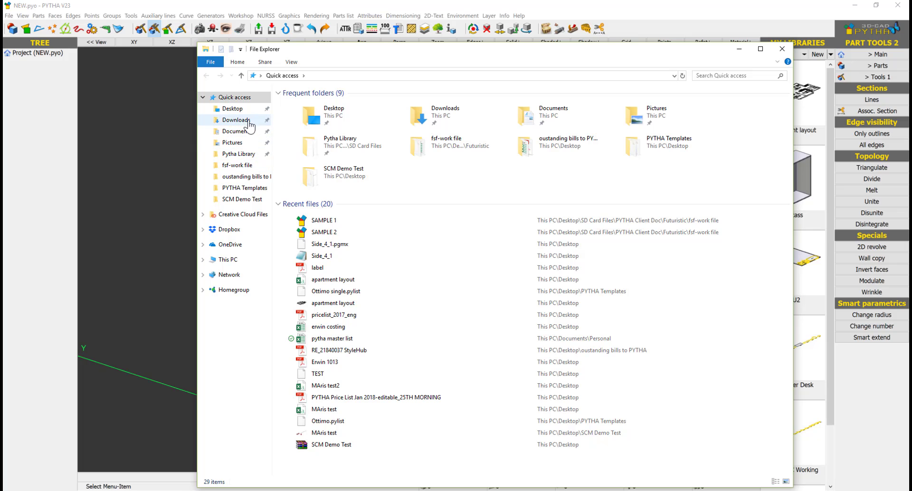
# Switch to File Explorer and view the 3d relief image from the SD Card Files folder on the Desktop
pyautogui.doubleClick(331, 116)
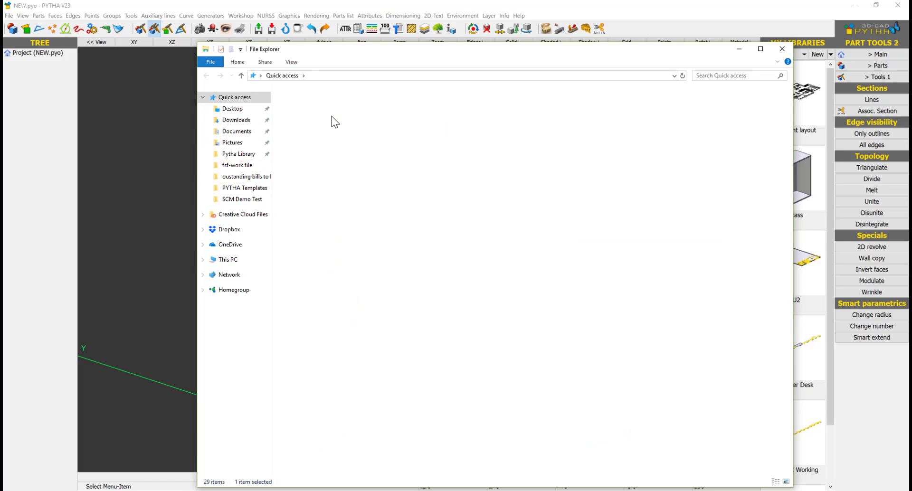
pyautogui.scroll(-3, 403, 312)
pyautogui.scroll(-10, 356, 428)
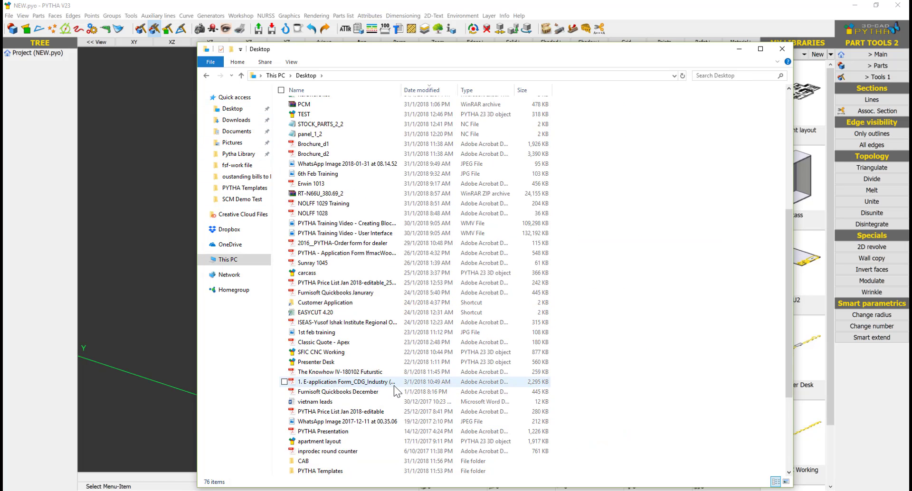
pyautogui.doubleClick(314, 451)
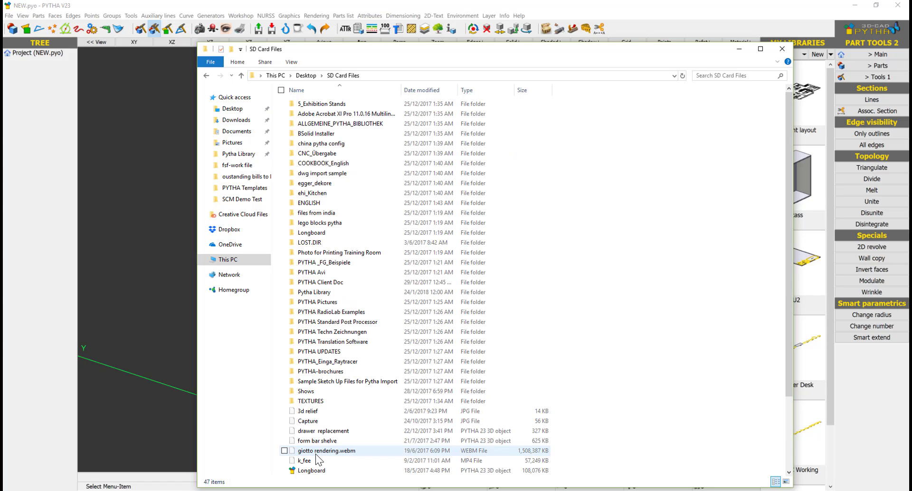
pyautogui.scroll(-3, 425, 381)
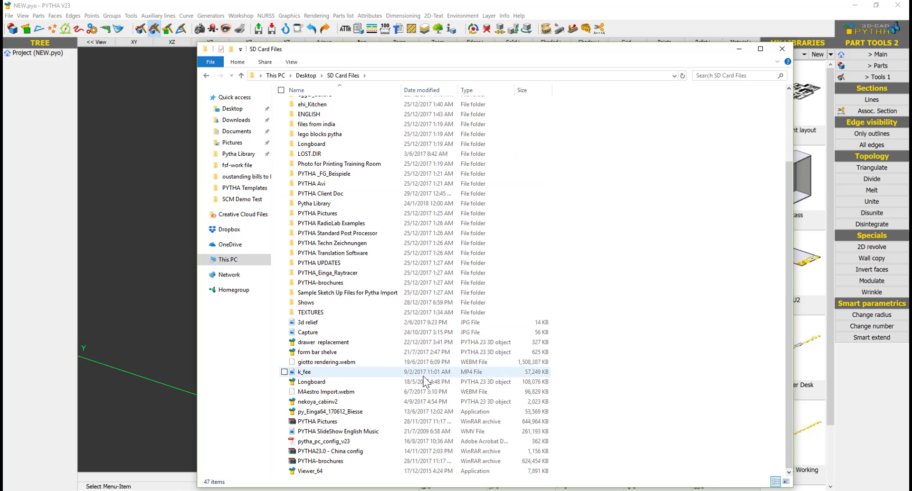
pyautogui.click(340, 321)
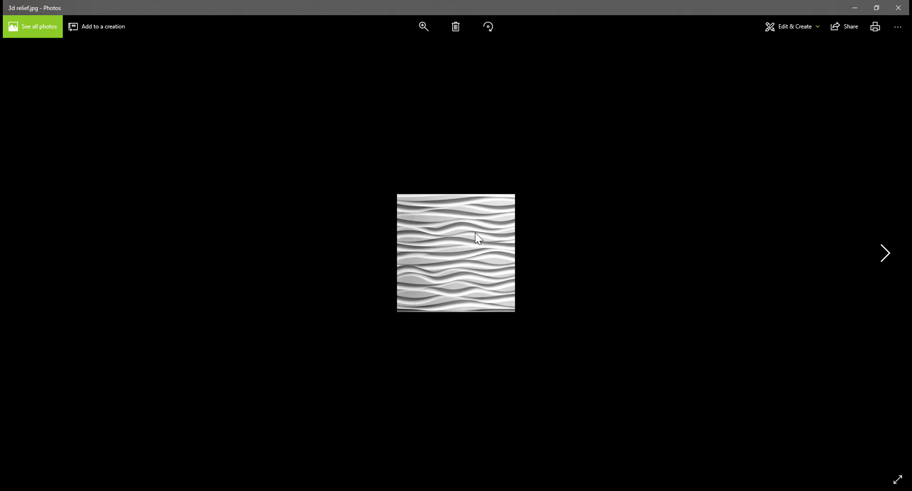
pyautogui.scroll(2, 480, 251)
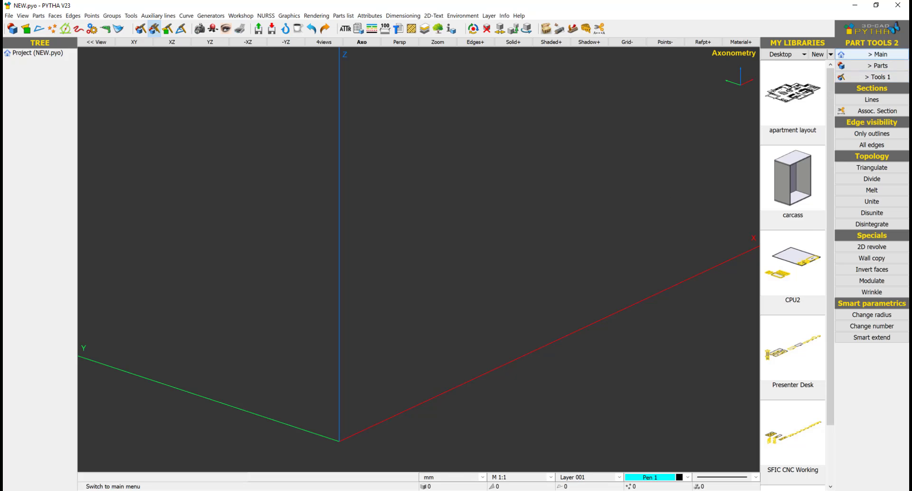
# Create a Relief part from the image 3d relief.jpg and hide the edge display
pyautogui.click(878, 54)
pyautogui.click(878, 54)
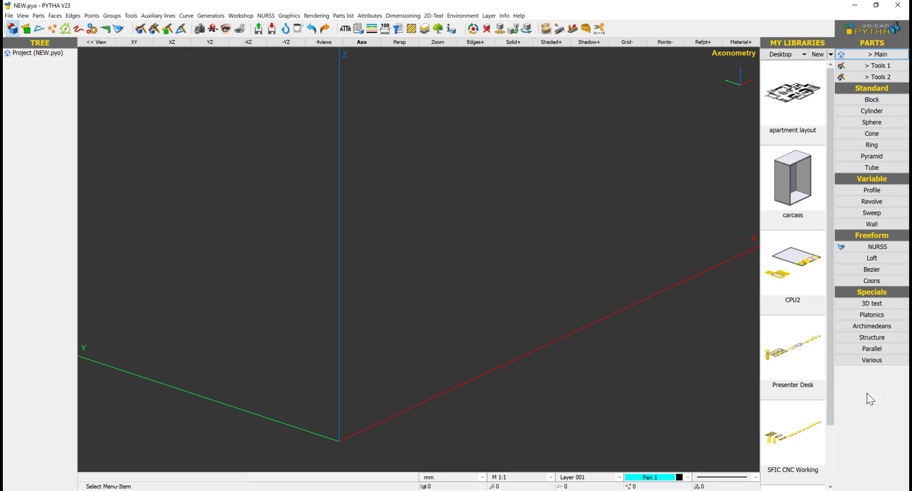
pyautogui.click(874, 362)
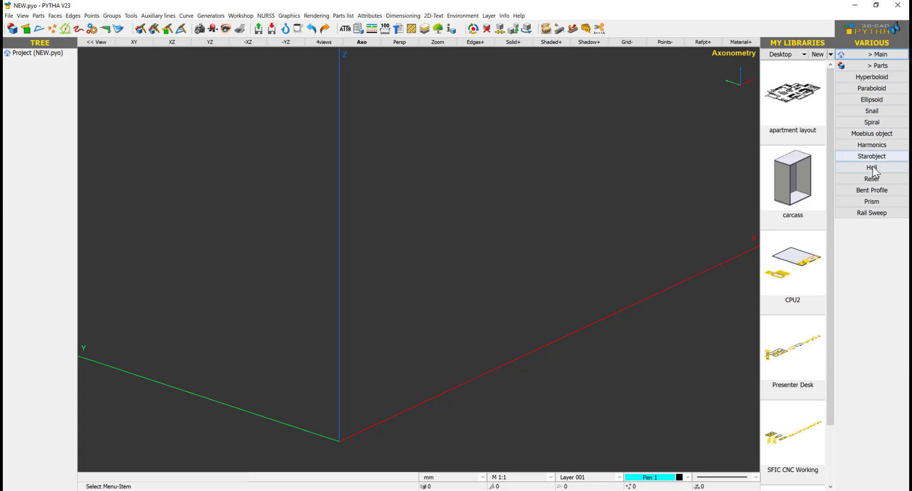
pyautogui.click(871, 179)
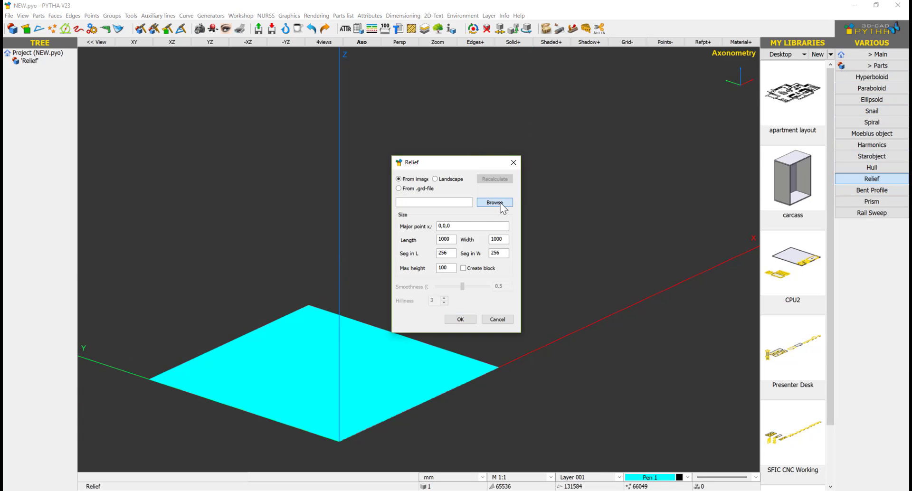
pyautogui.click(495, 203)
pyautogui.scroll(-10, 221, 133)
pyautogui.doubleClick(138, 213)
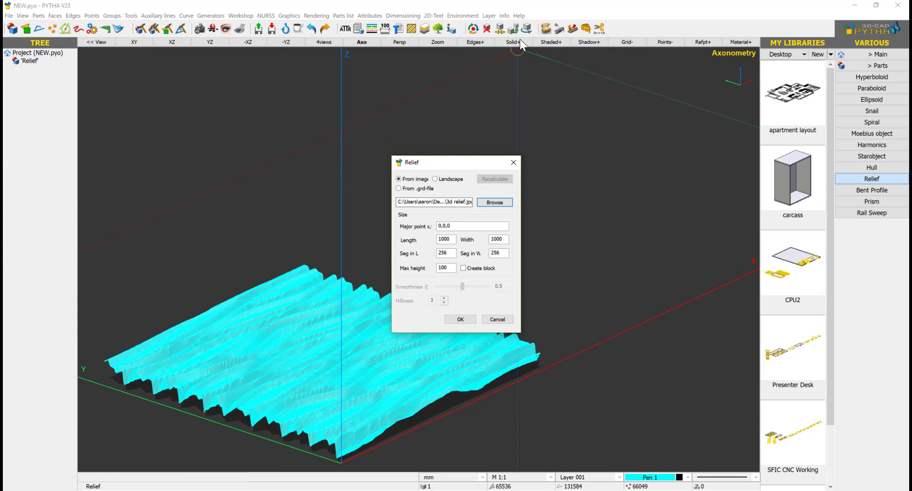
pyautogui.click(475, 42)
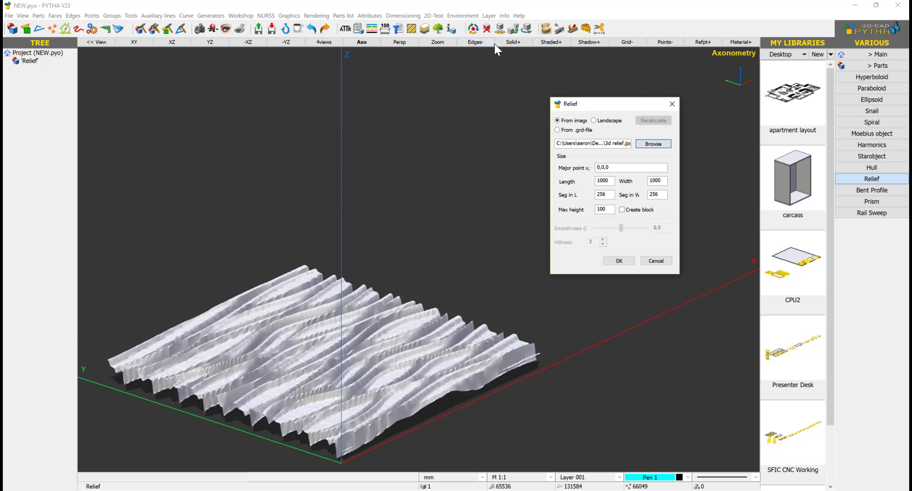
# Turn the relief into a block with 30 segments in length and width, and discard the part
pyautogui.click(623, 210)
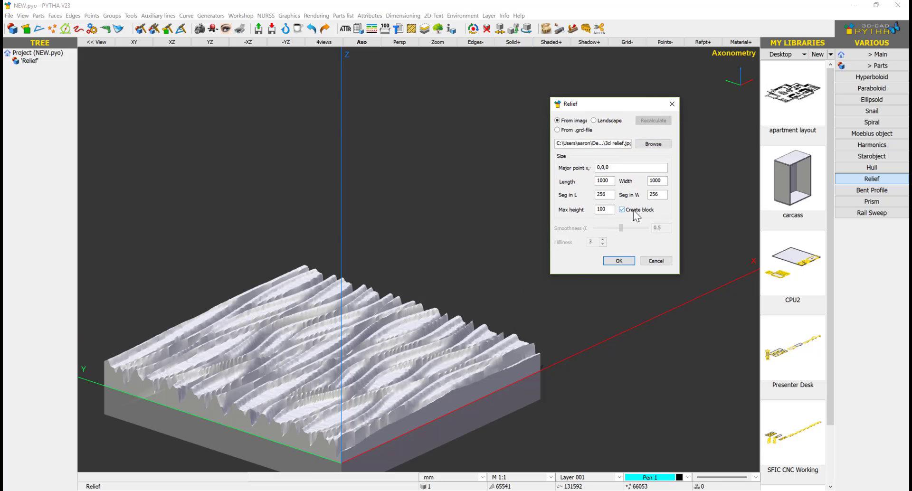
pyautogui.doubleClick(611, 195)
pyautogui.write('30')
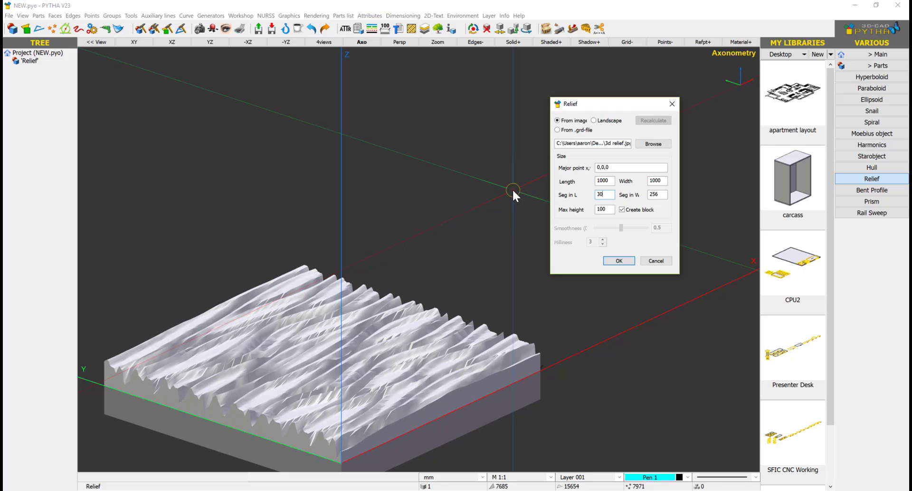
pyautogui.doubleClick(658, 195)
pyautogui.write('30')
pyautogui.scroll(-1, 421, 311)
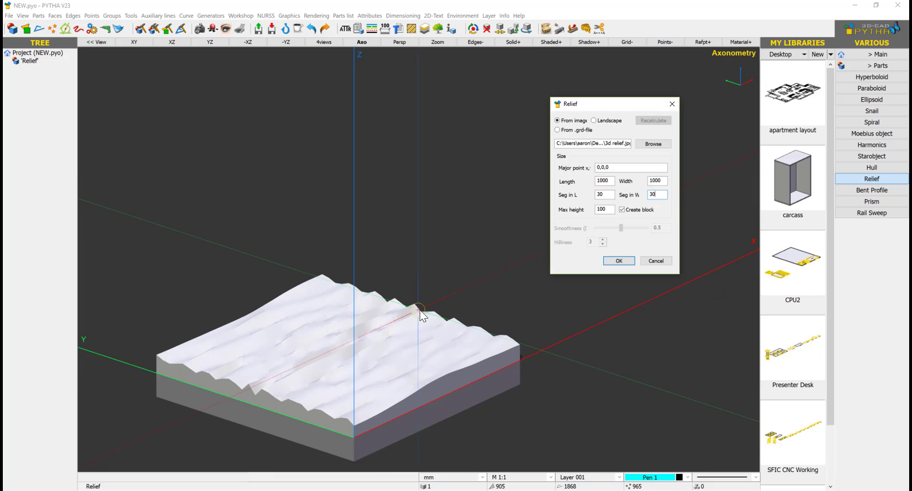
pyautogui.moveTo(422, 311); pyautogui.dragTo(495, 272, button='middle')
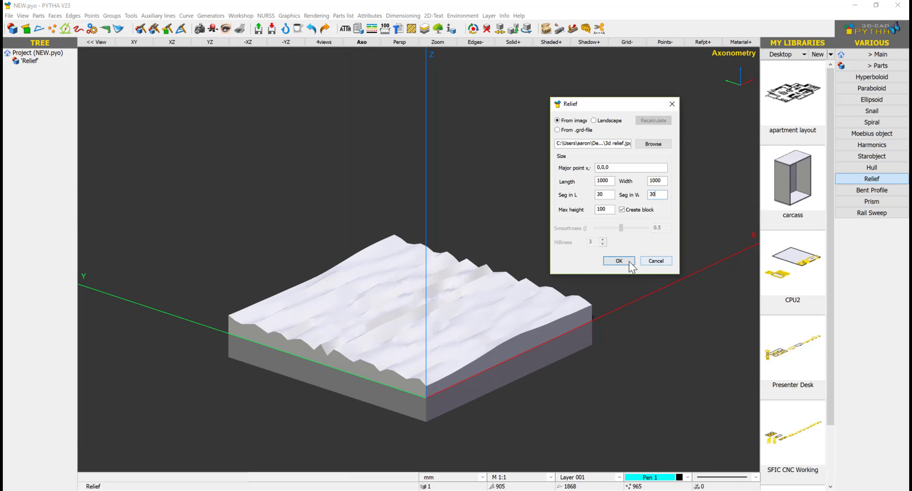
pyautogui.click(656, 261)
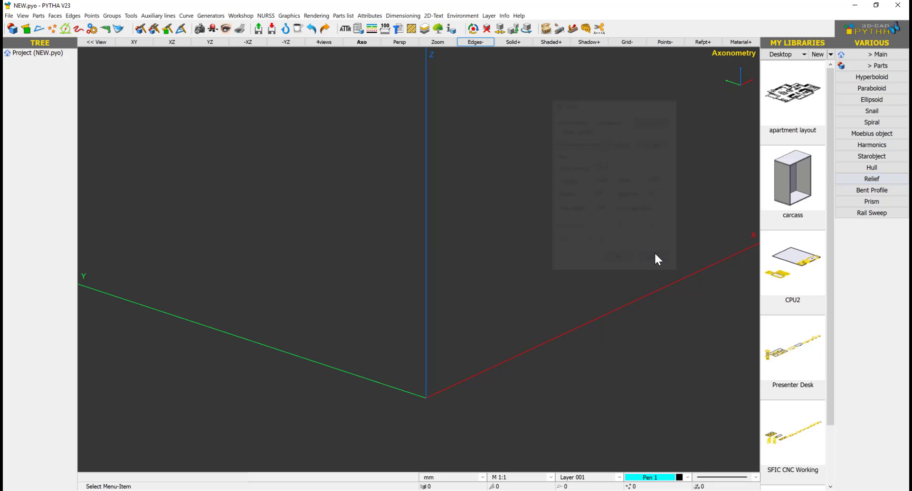
pyautogui.click(471, 44)
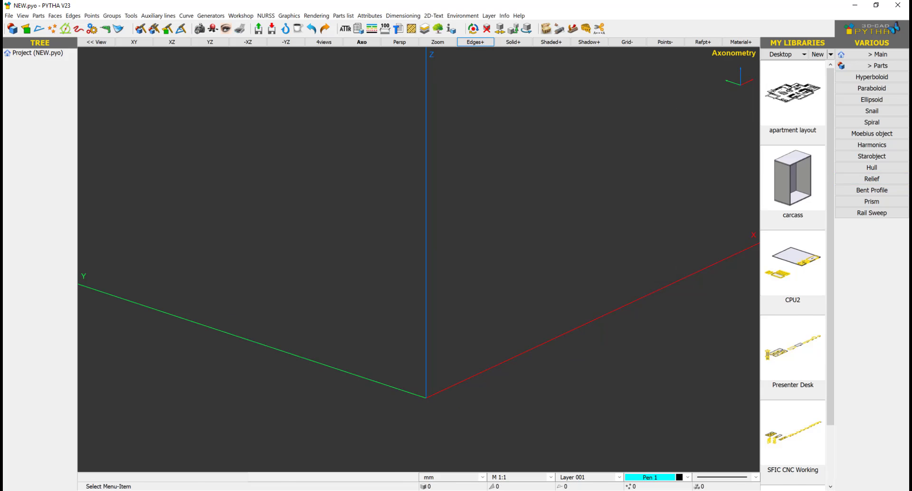
# Open the Capture image from the SD Card Files folder and enlarge its viewer window to show the whole lattice pattern
pyautogui.hotkey('alt', 'Tab')
pyautogui.click(321, 333)
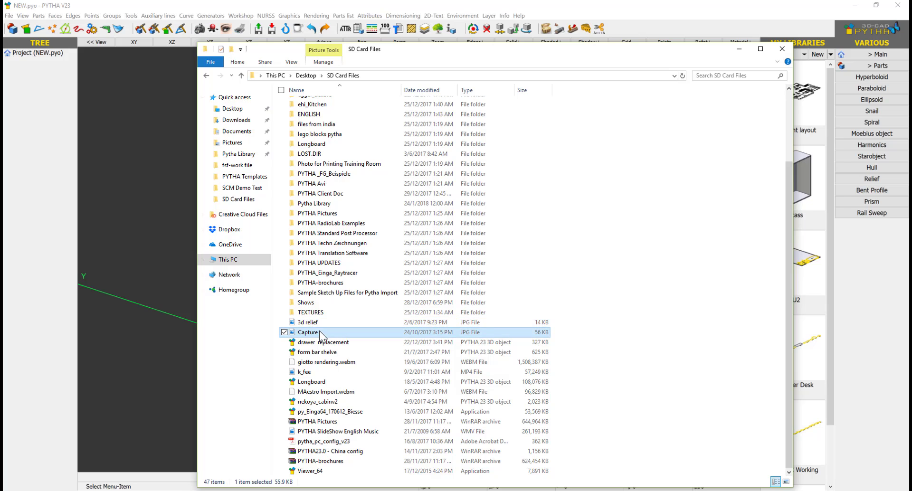
pyautogui.doubleClick(320, 333)
pyautogui.click(782, 48)
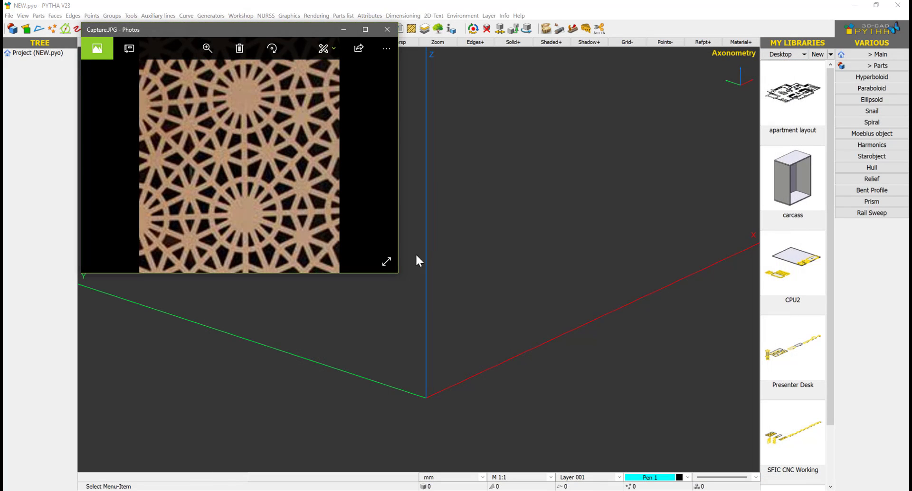
pyautogui.click(397, 273)
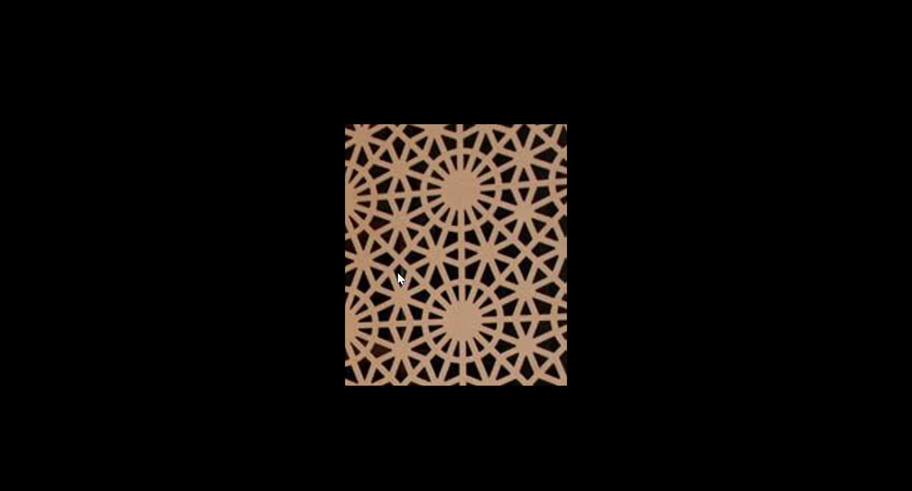
pyautogui.press('Escape')
pyautogui.moveTo(398, 273); pyautogui.dragTo(456, 367)
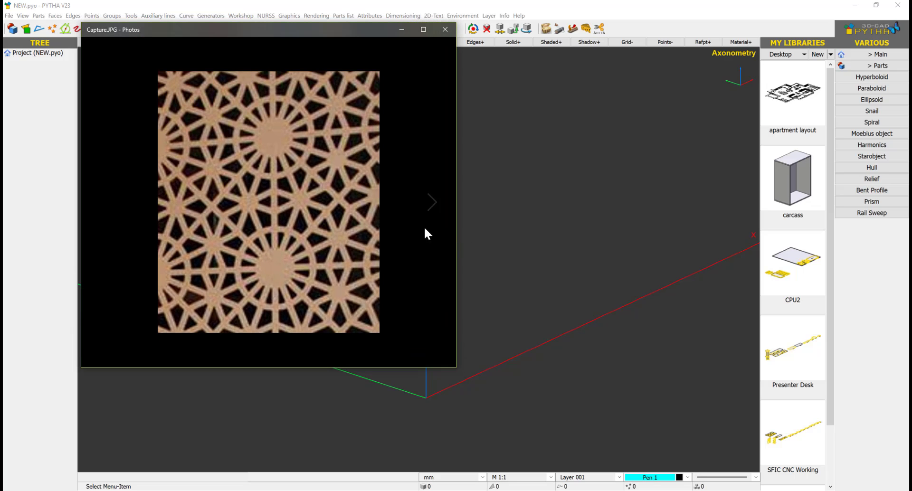
# Close the image viewer and load Capture.JPG from SD Card Files as the background image for vectorizing
pyautogui.click(446, 31)
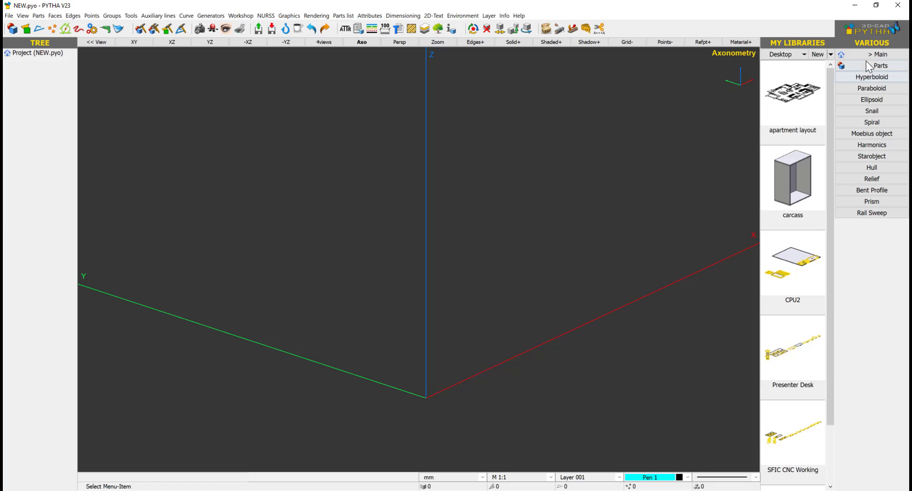
pyautogui.click(876, 54)
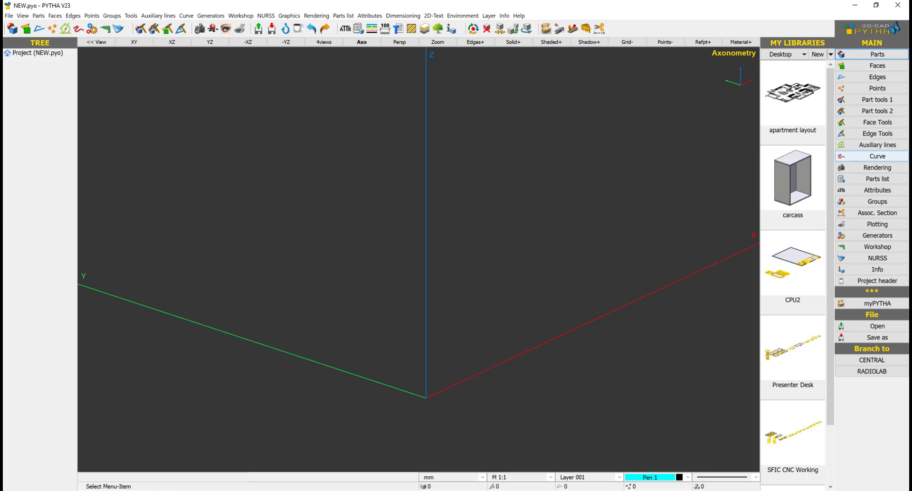
pyautogui.click(878, 156)
pyautogui.click(874, 337)
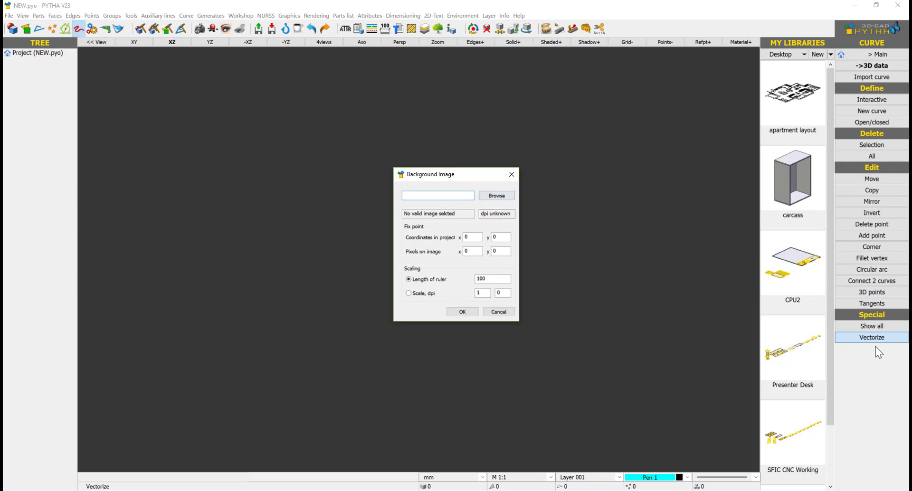
pyautogui.click(497, 195)
pyautogui.scroll(-10, 246, 143)
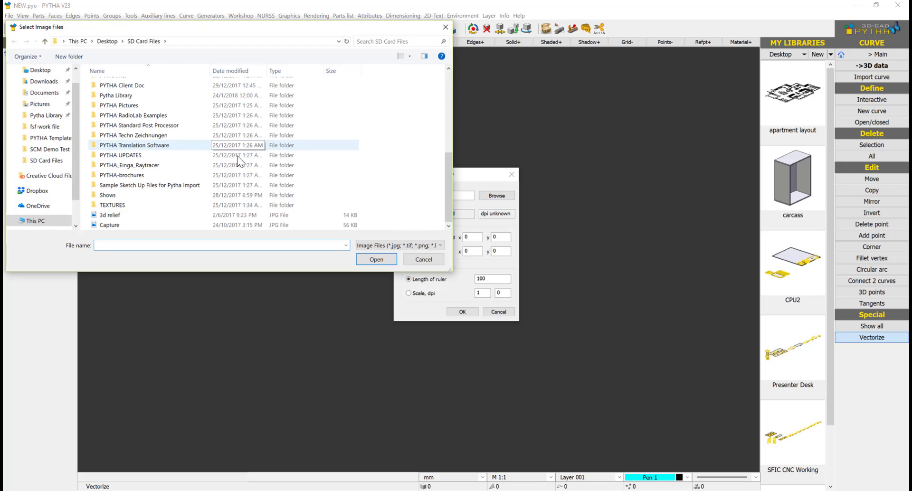
pyautogui.doubleClick(147, 225)
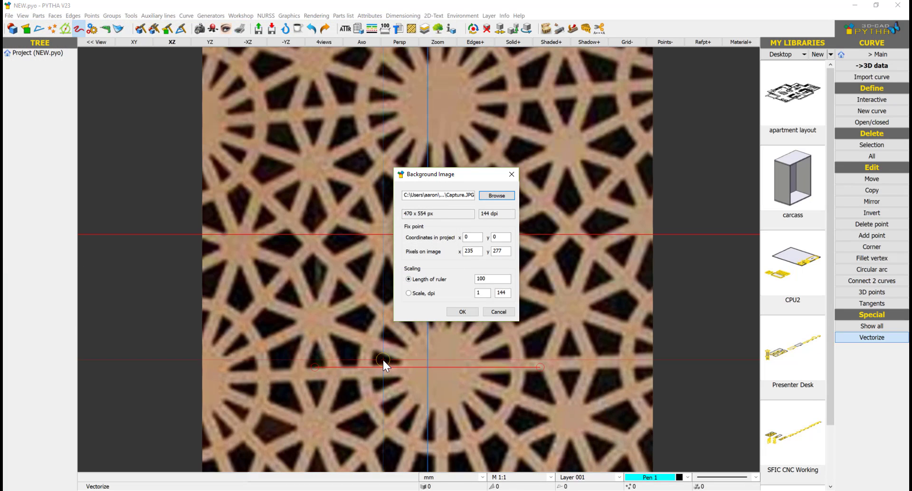
# Span the scaling ruler between the background image's two lower corners and set the ruler length to 400 mm
pyautogui.scroll(-3, 383, 360)
pyautogui.moveTo(343, 360); pyautogui.dragTo(276, 438)
pyautogui.moveTo(471, 362); pyautogui.dragTo(537, 439)
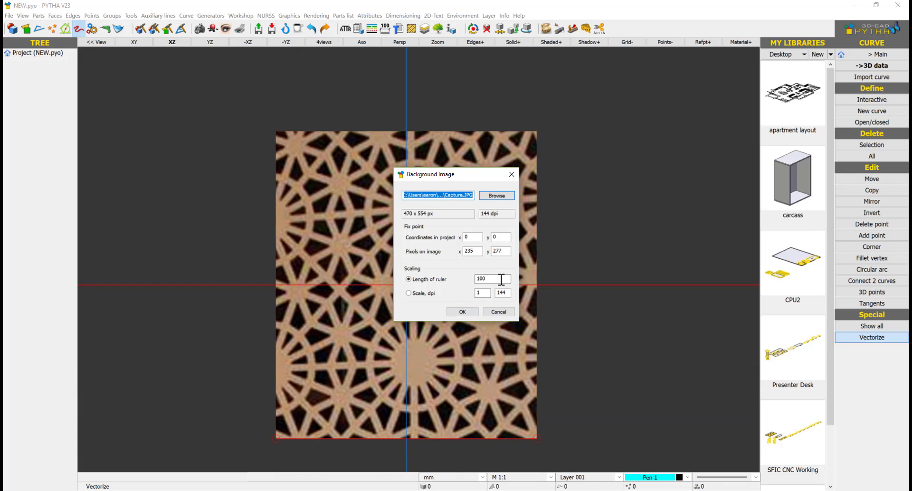
pyautogui.doubleClick(503, 279)
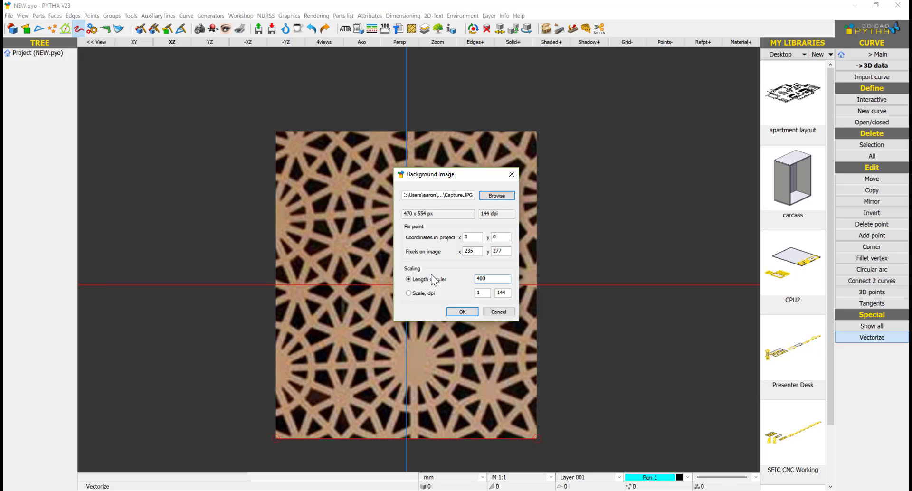
pyautogui.click(462, 312)
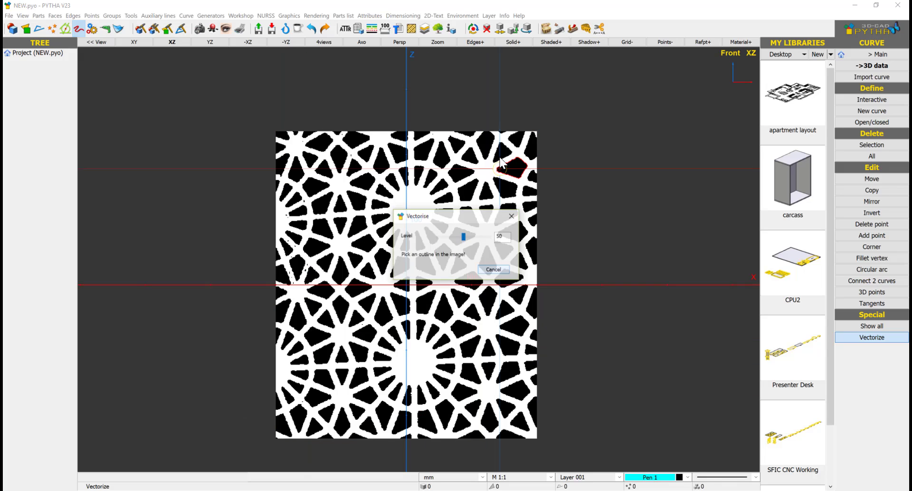
# Vectorize one dark opening near the image's upper right with 100 max control points, 2.55 max derivation and 0.2 relative tangent length
pyautogui.moveTo(486, 210); pyautogui.dragTo(663, 157)
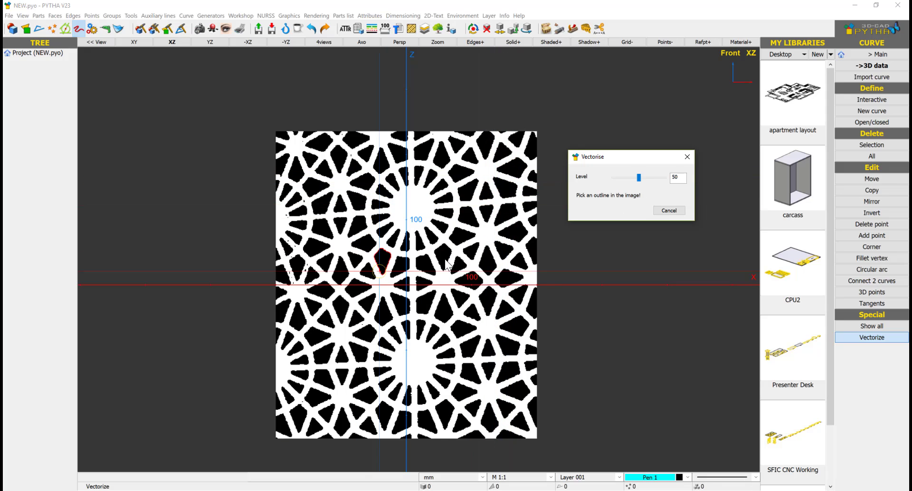
pyautogui.click(505, 187)
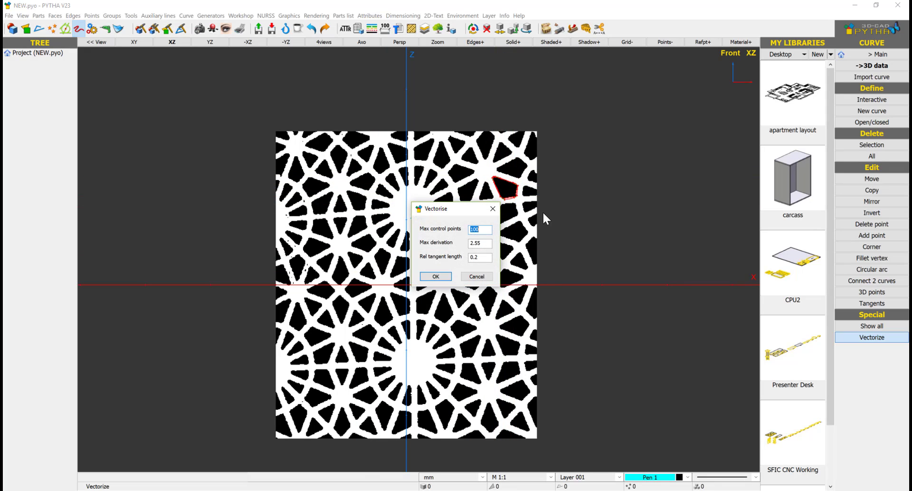
pyautogui.click(434, 276)
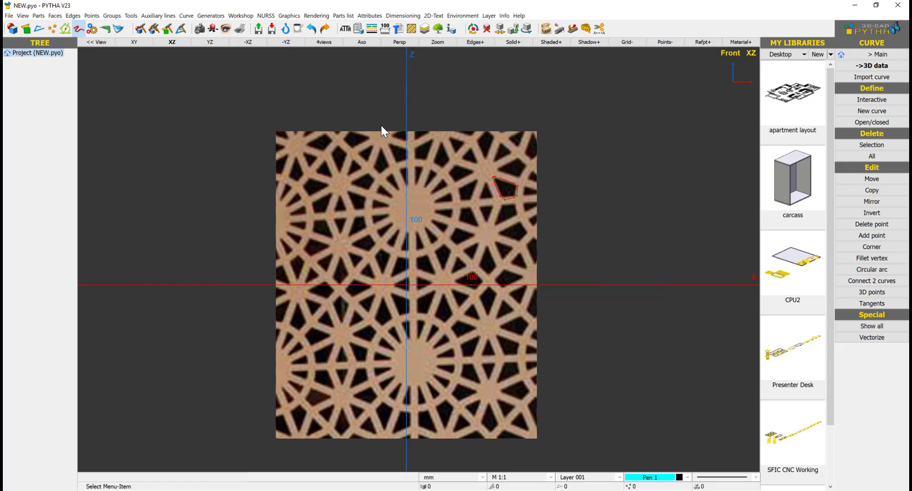
# View the vectorized curve in axonometry, and start a new project without saving the changes
pyautogui.click(373, 45)
pyautogui.scroll(5, 366, 376)
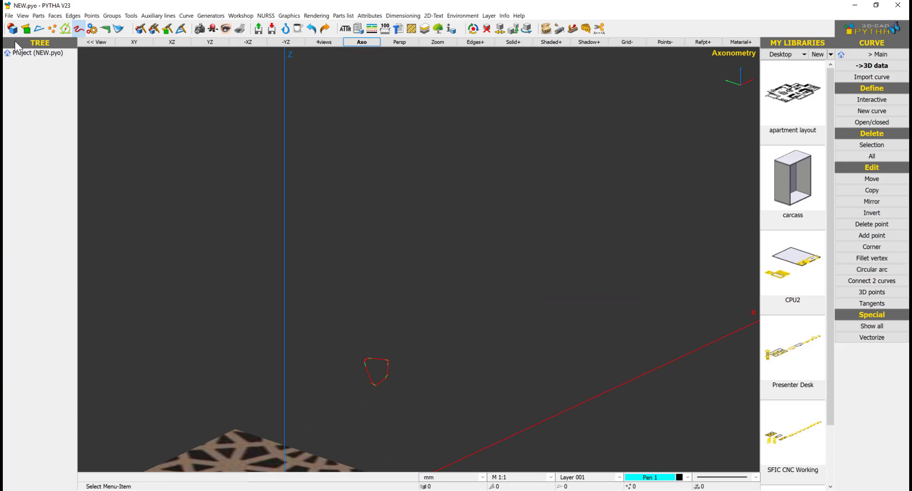
pyautogui.click(8, 15)
pyautogui.click(16, 26)
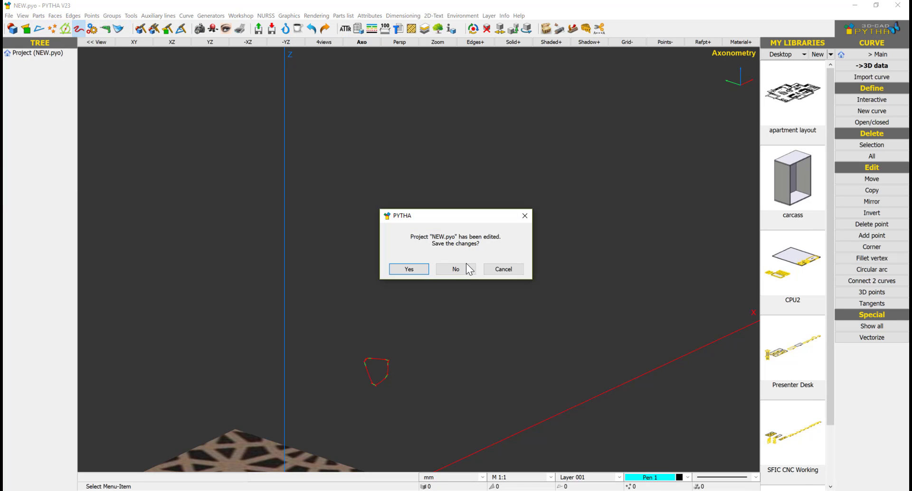
pyautogui.click(456, 268)
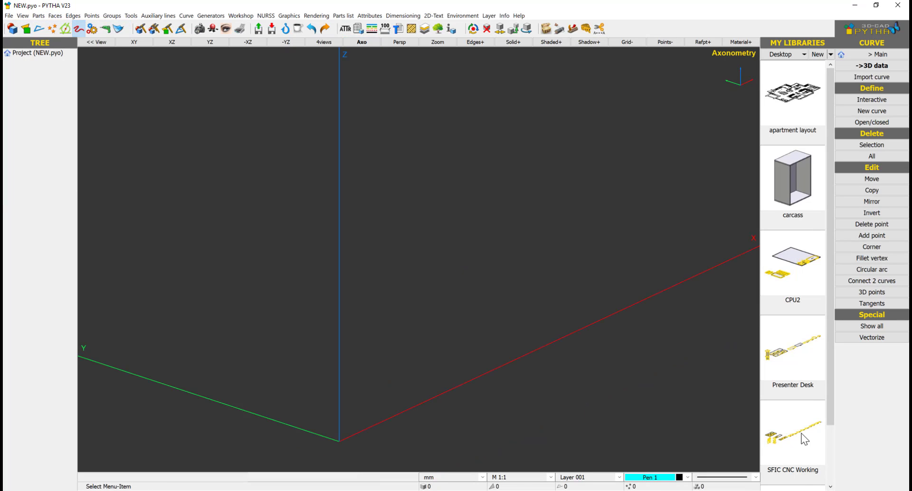
# Create a block from the origin, about 1683 mm long, 226 mm deep and 1753 mm high
pyautogui.scroll(-3, 460, 232)
pyautogui.press('b')
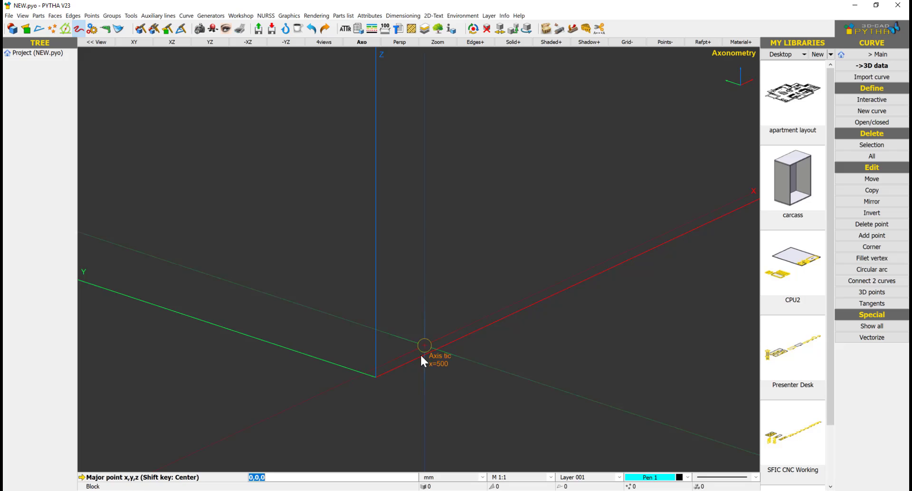
pyautogui.click(375, 377)
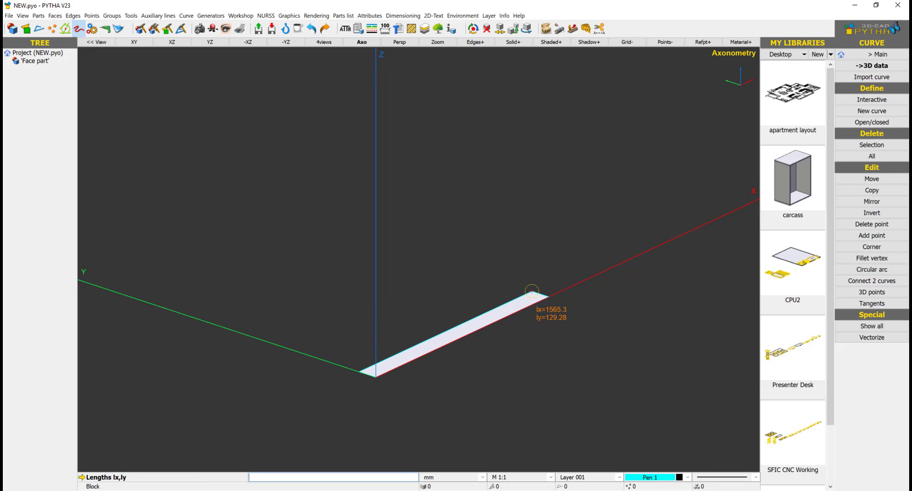
pyautogui.click(533, 281)
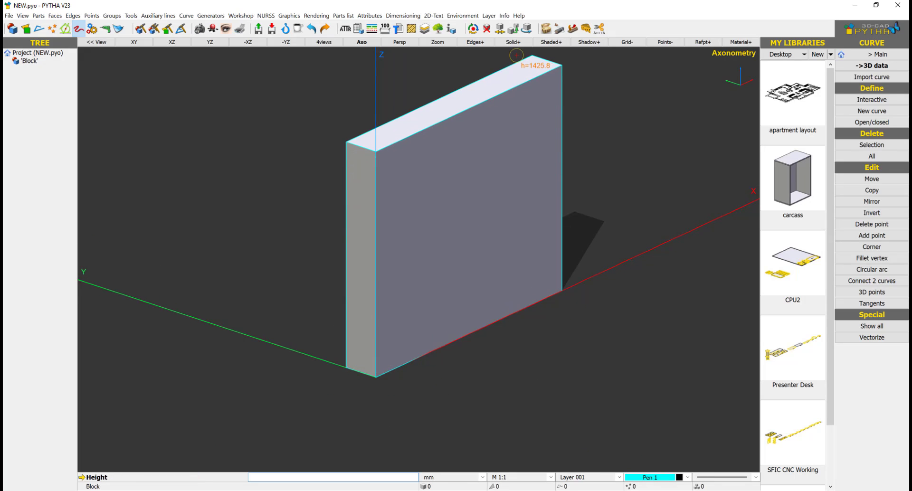
pyautogui.click(508, 72)
# Divide the block into 8 segments in x and 8 segments in z
pyautogui.rightClick(471, 147)
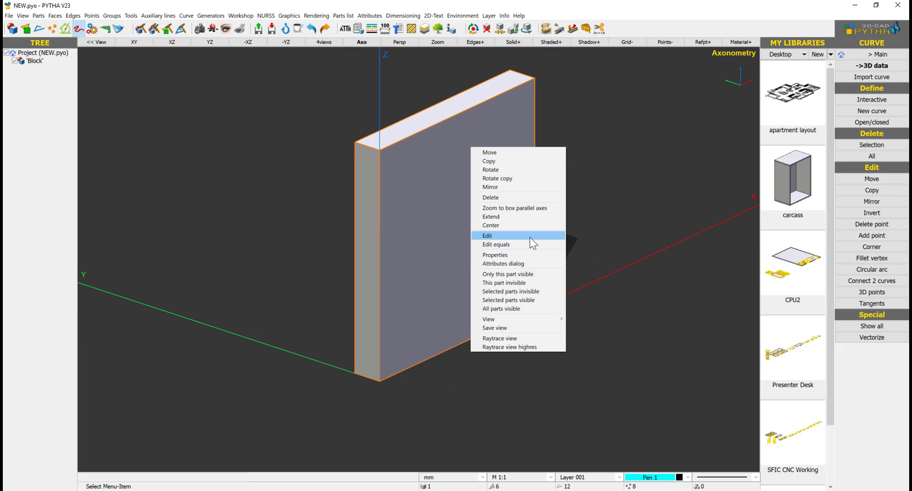
pyautogui.click(528, 236)
pyautogui.click(466, 275)
pyautogui.write('8')
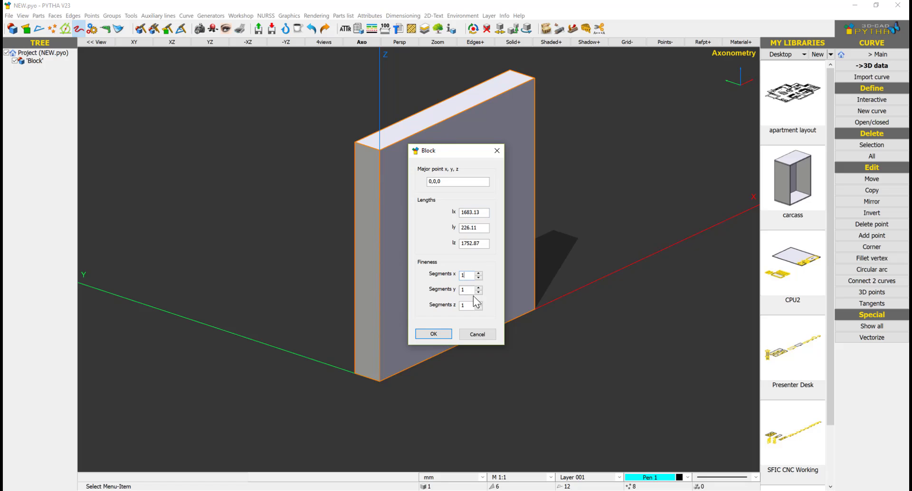
pyautogui.click(471, 307)
pyautogui.moveTo(472, 277); pyautogui.dragTo(450, 308)
pyautogui.write('88')
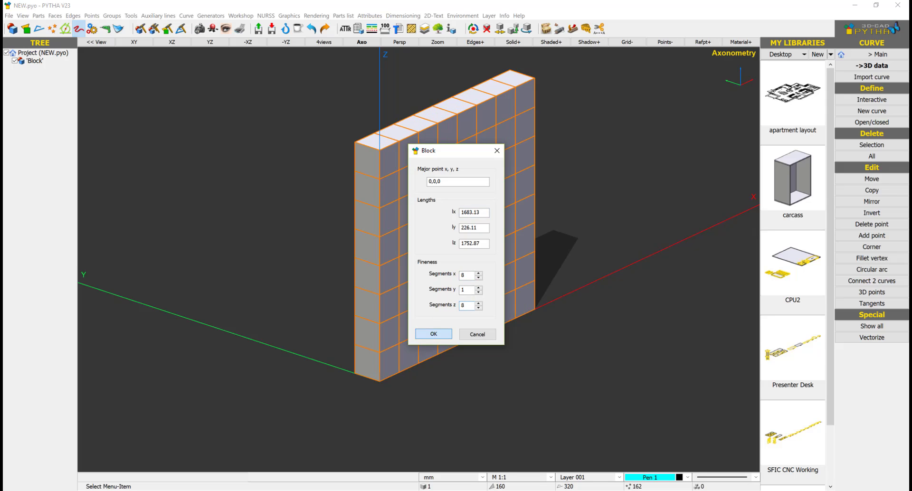
pyautogui.press('Return')
# Extend the mesh points in an area near the upper right of the block's front face to deform the surface
pyautogui.rightClick(503, 160)
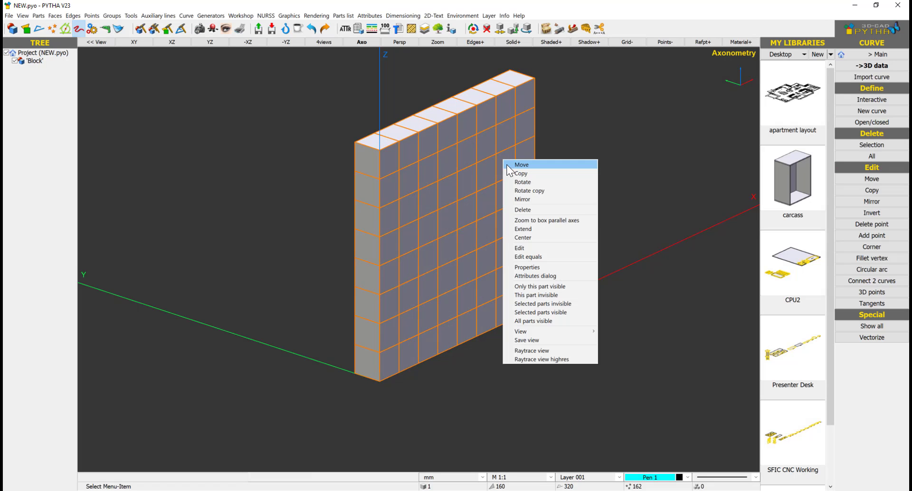
pyautogui.click(528, 238)
pyautogui.moveTo(493, 157); pyautogui.dragTo(506, 140)
pyautogui.rightClick(497, 136)
# Extend the mesh points right of the front face's centre along the Y direction
pyautogui.rightClick(477, 221)
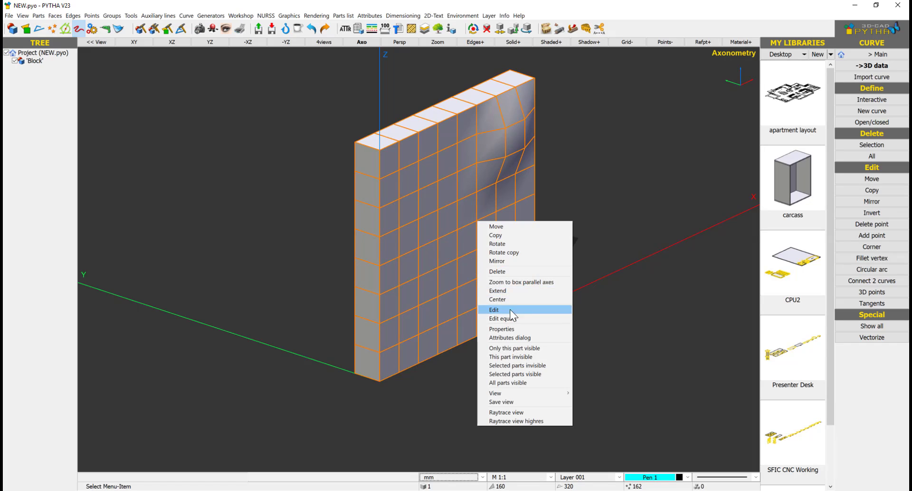
pyautogui.click(511, 292)
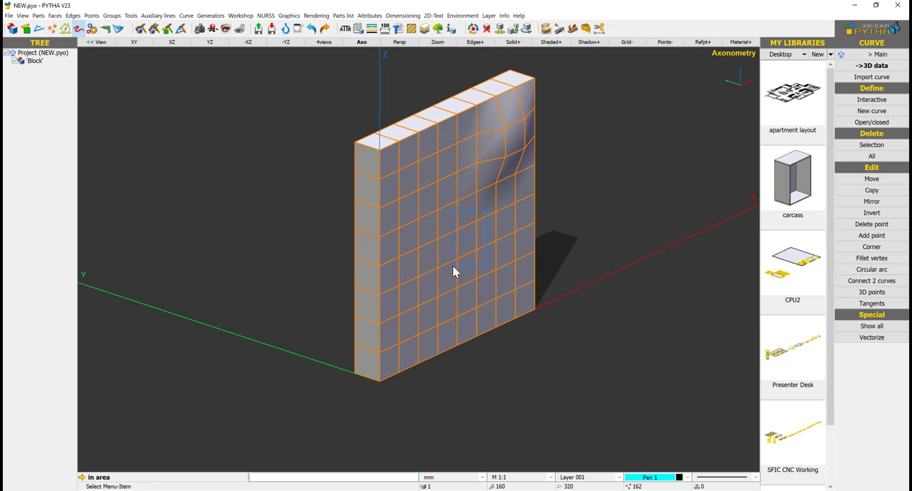
pyautogui.rightClick(462, 246)
pyautogui.click(454, 241)
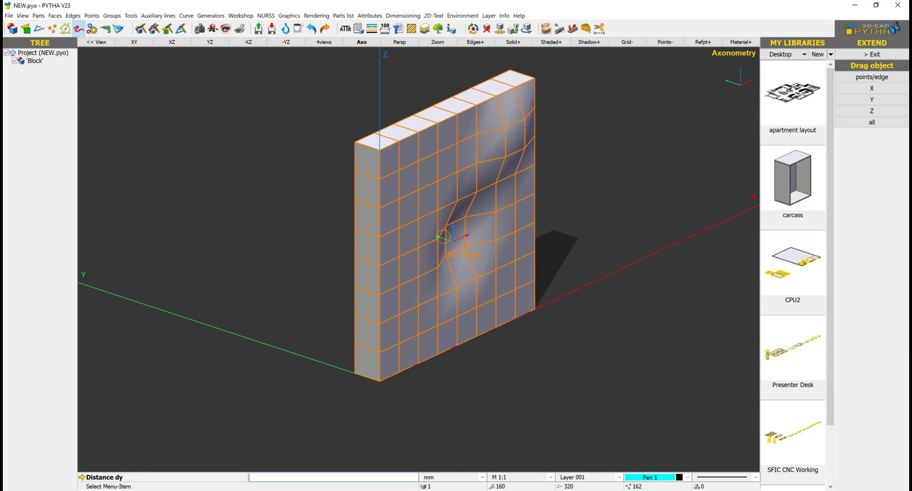
pyautogui.click(446, 239)
# Extend the mesh points in the upper left area of the front face along the Y direction
pyautogui.rightClick(388, 300)
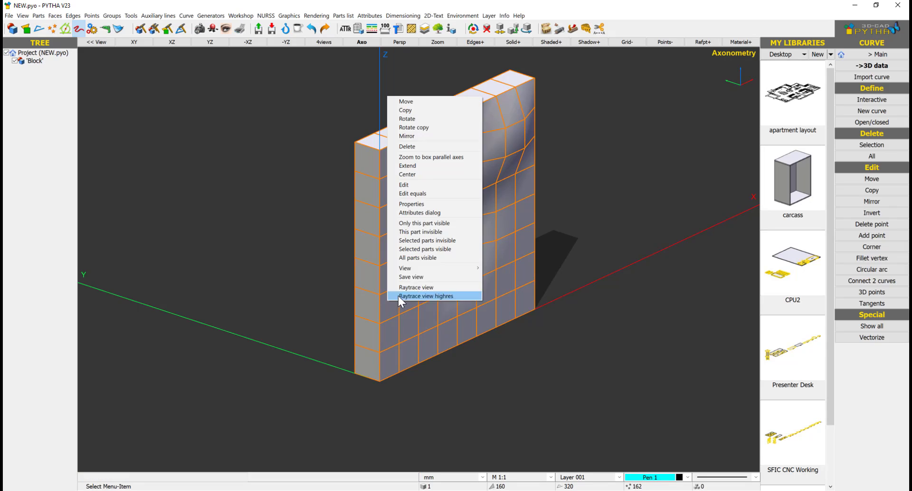
pyautogui.click(422, 166)
pyautogui.moveTo(425, 180); pyautogui.dragTo(393, 234)
pyautogui.rightClick(407, 211)
pyautogui.click(393, 210)
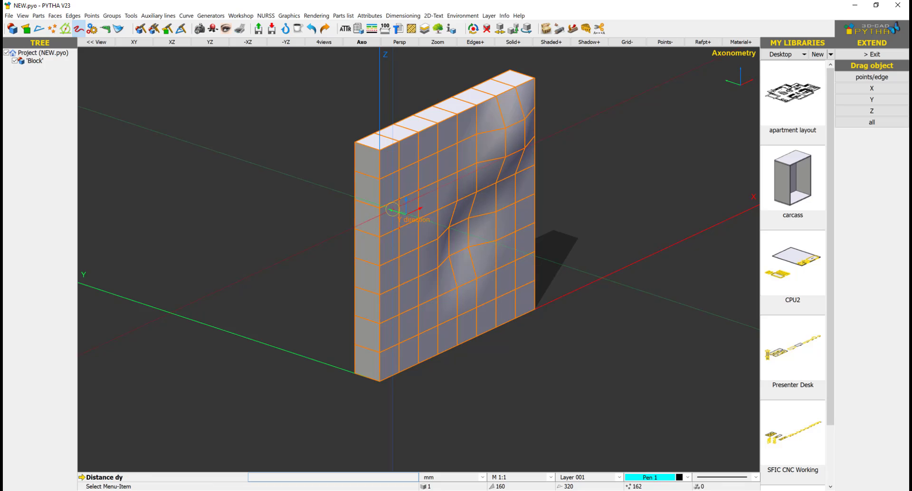
pyautogui.click(400, 215)
pyautogui.rightClick(463, 227)
pyautogui.scroll(-2, 464, 227)
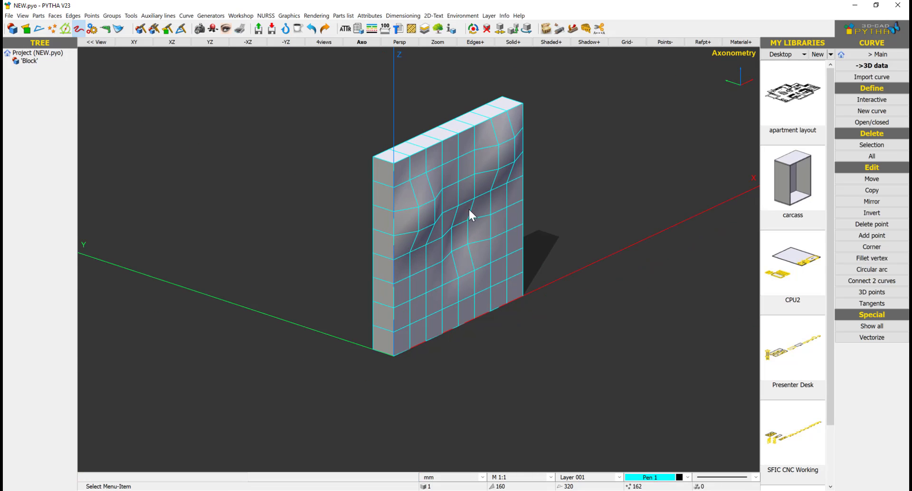
pyautogui.scroll(4, 472, 183)
pyautogui.rightClick(472, 179)
pyautogui.click(489, 181)
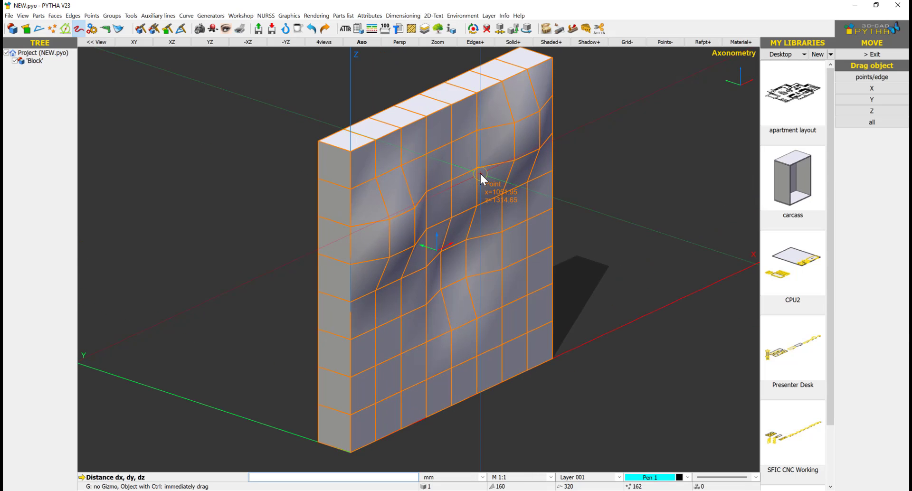
pyautogui.rightClick(481, 175)
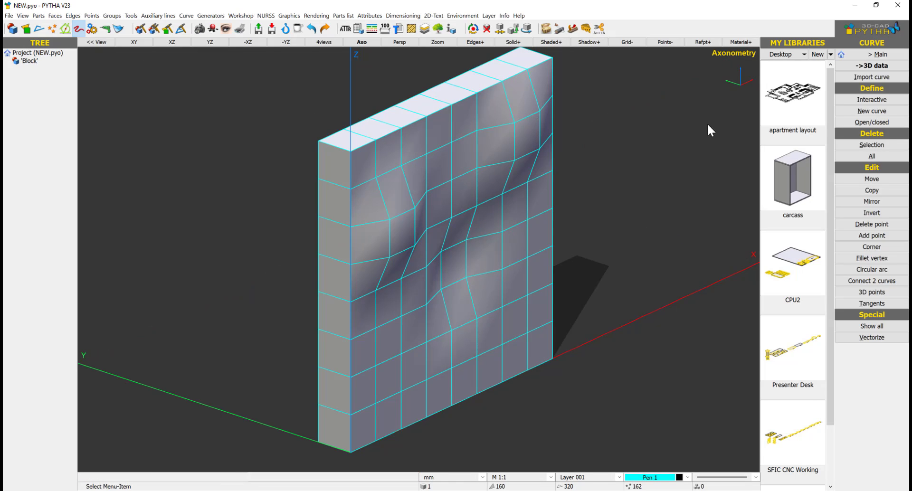
# Try to set the deformed block's l1 dimension to 12 mm in its part info, and cancel the change
pyautogui.click(861, 57)
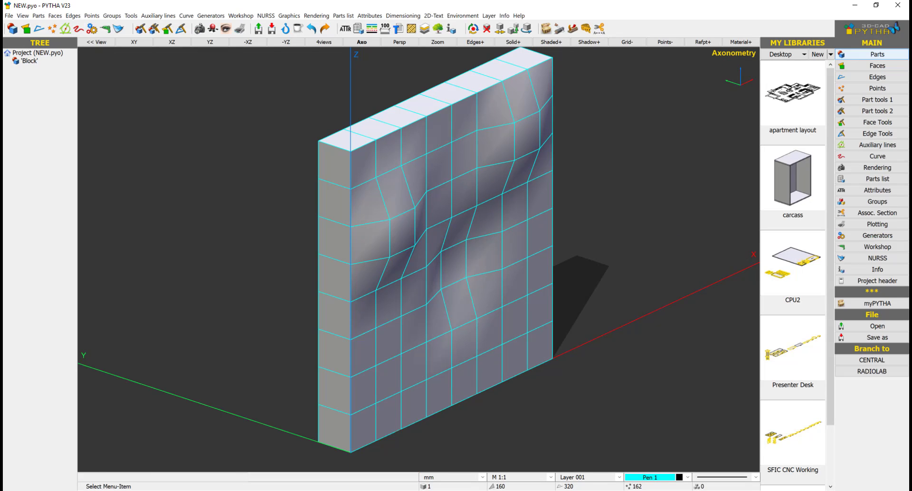
pyautogui.click(878, 111)
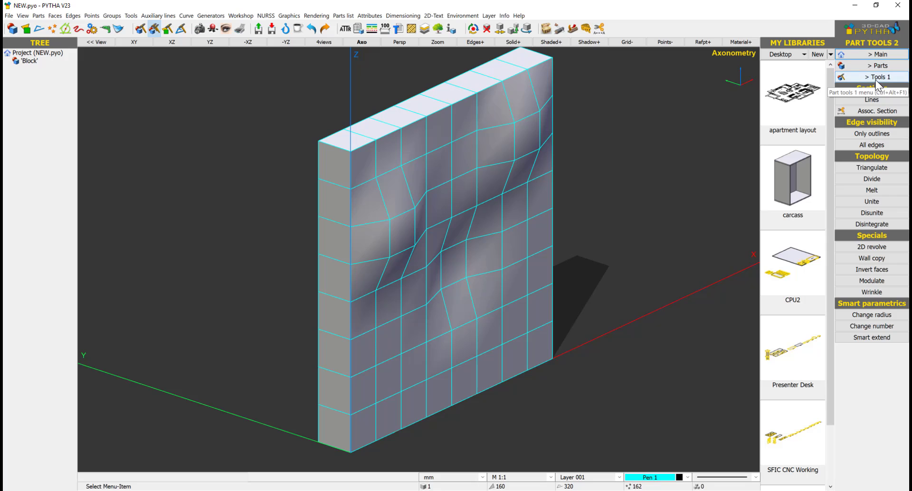
pyautogui.doubleClick(507, 180)
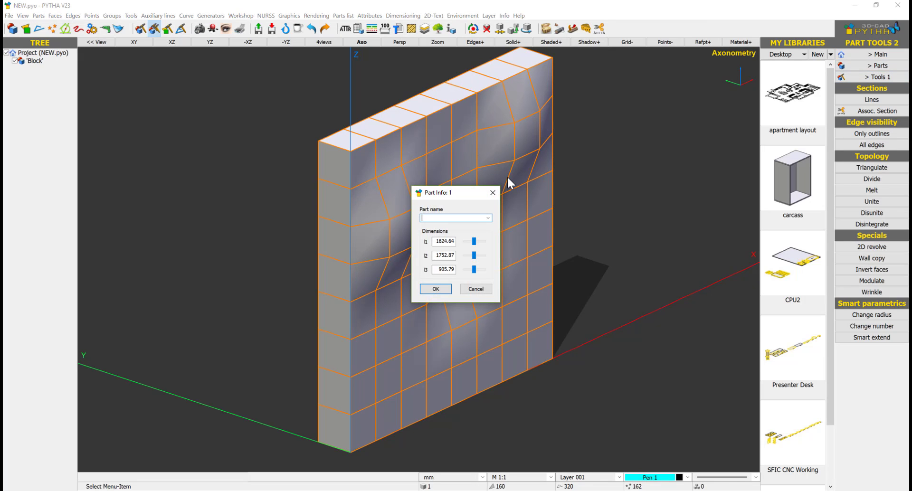
pyautogui.doubleClick(444, 241)
pyautogui.press('BackSpace')
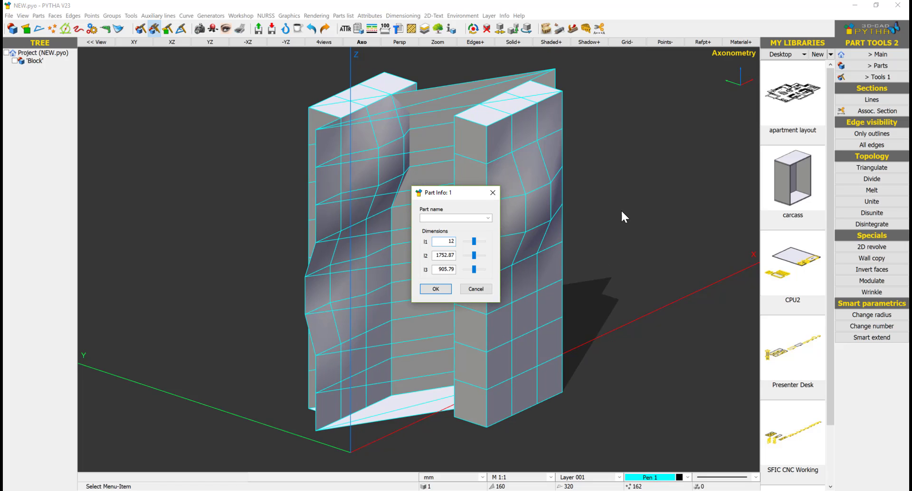
pyautogui.press('Escape')
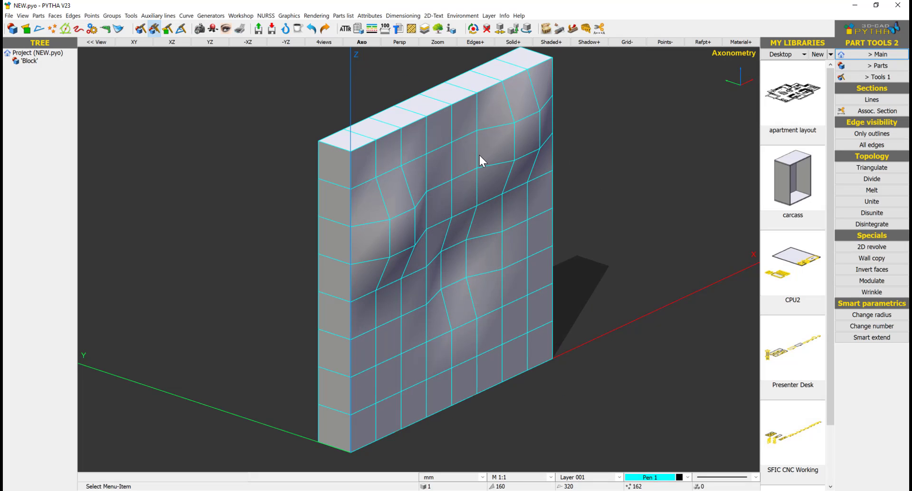
# Check the deformed block's dimensions in its part info and close it without changes
pyautogui.click(483, 156)
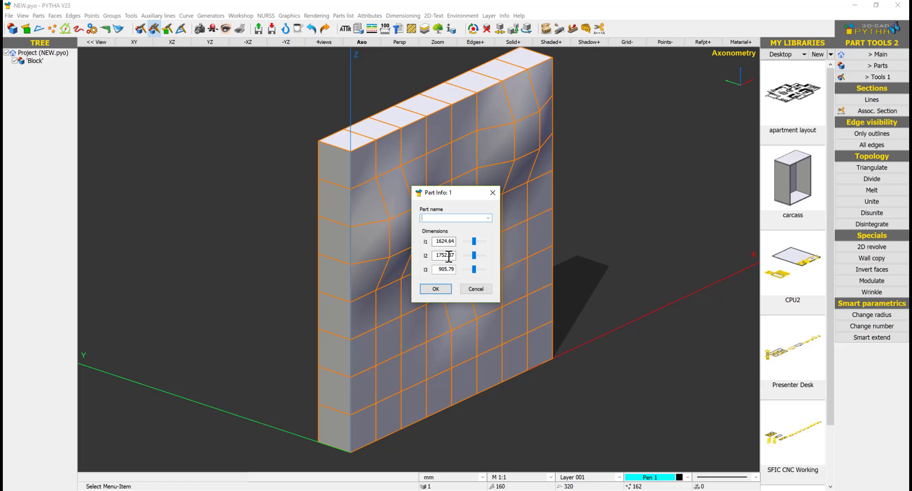
pyautogui.press('Escape')
pyautogui.scroll(-1, 558, 201)
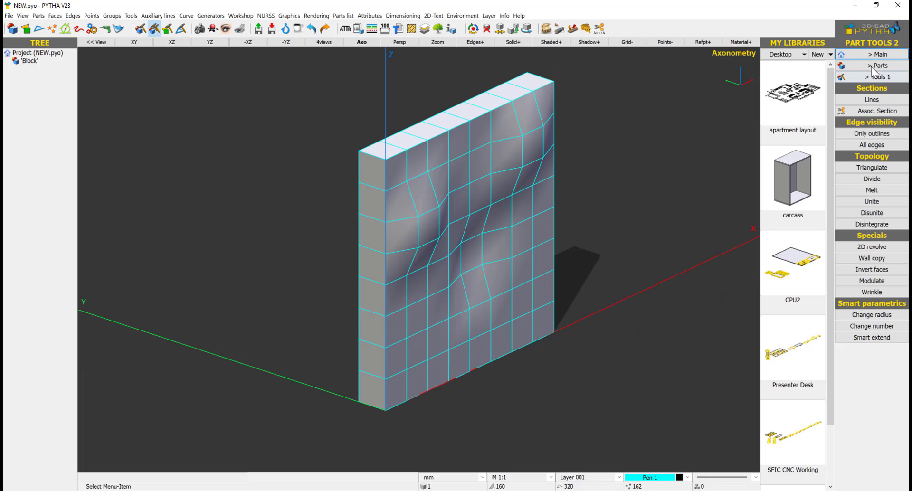
# Set up section lines through the deformed block in the YZ plane with a count of 43
pyautogui.click(872, 99)
pyautogui.click(473, 161)
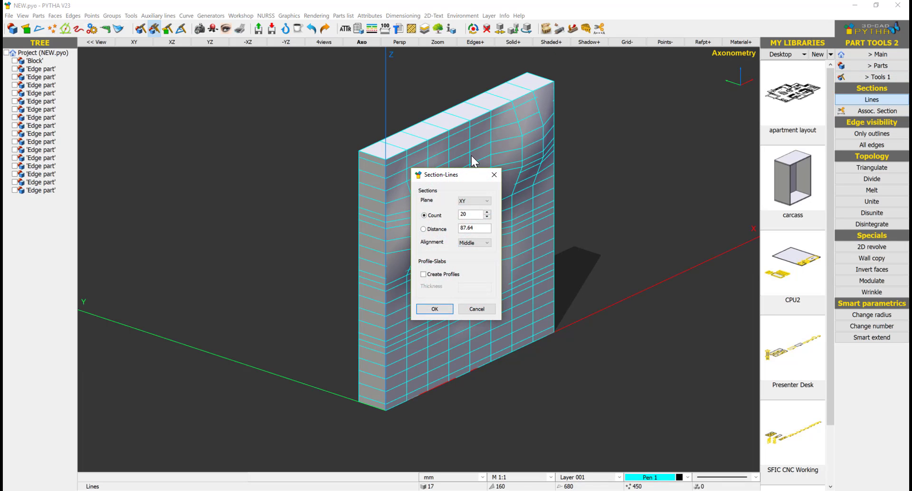
pyautogui.click(474, 200)
pyautogui.click(471, 223)
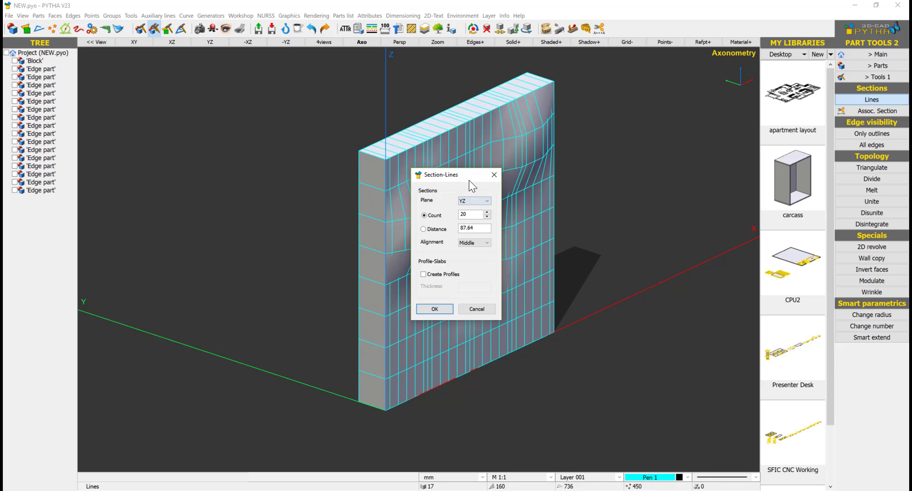
pyautogui.moveTo(469, 180); pyautogui.dragTo(682, 165)
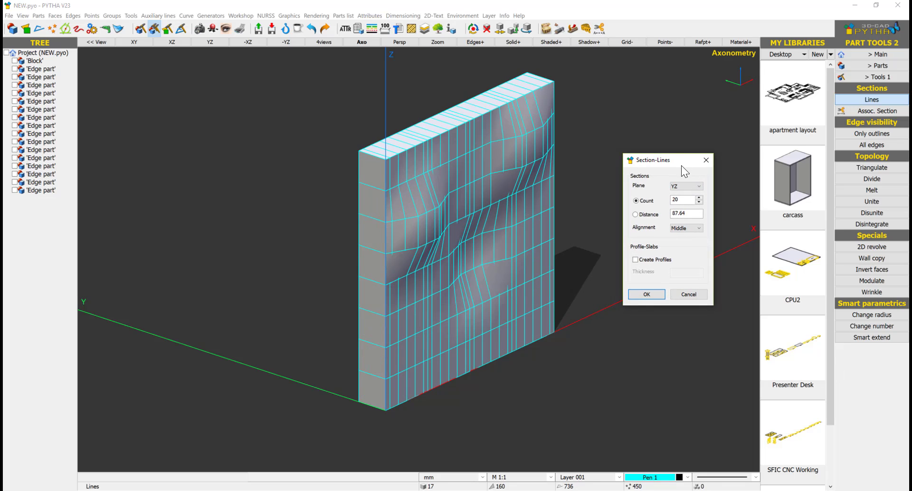
pyautogui.doubleClick(689, 201)
pyautogui.write('4')
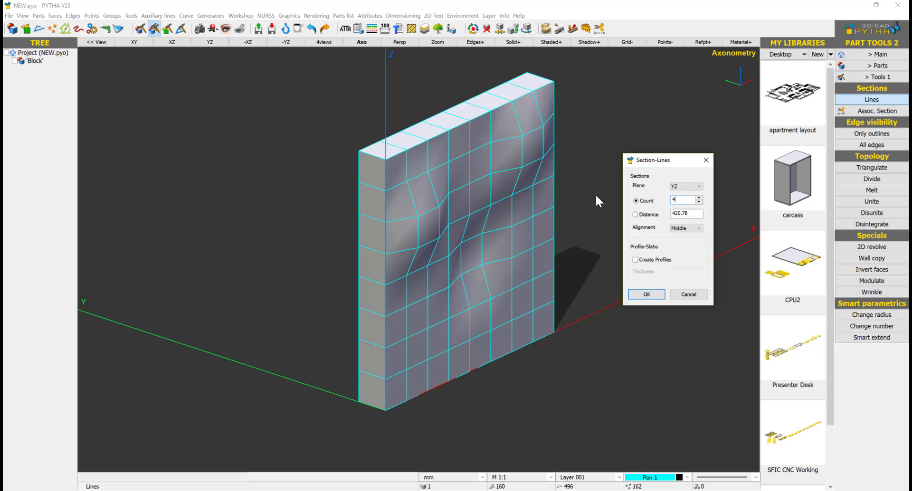
pyautogui.write('3')
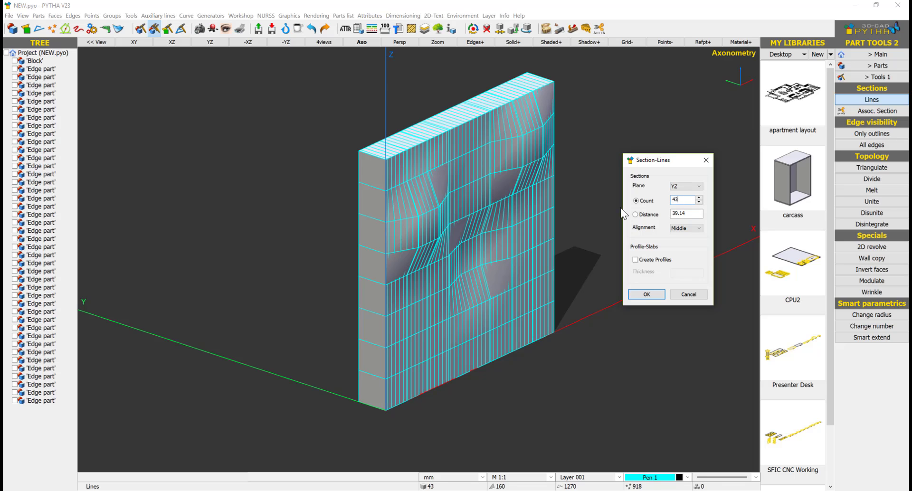
# Create the sections as profile slabs with a thickness of 18 mm
pyautogui.click(658, 260)
pyautogui.moveTo(694, 274); pyautogui.dragTo(616, 279)
pyautogui.write('18')
pyautogui.click(644, 294)
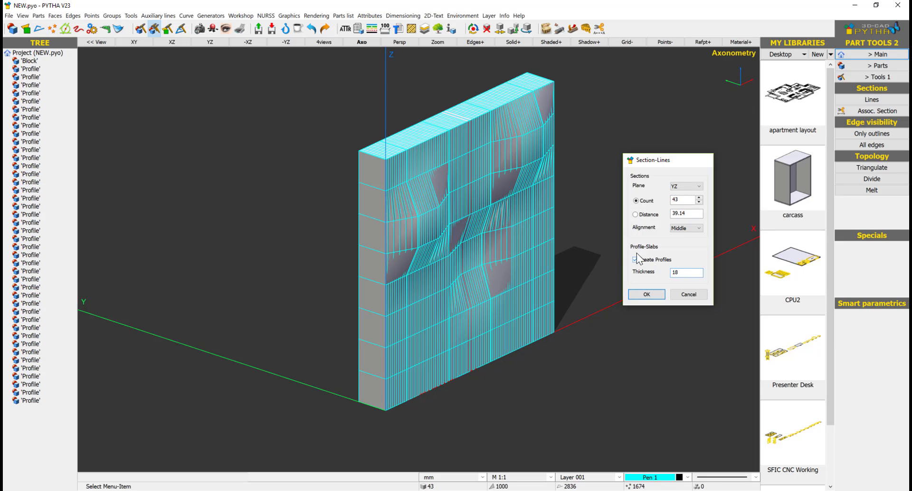
# Delete the original deformed block and view the remaining slab profiles from another side
pyautogui.scroll(3, 415, 173)
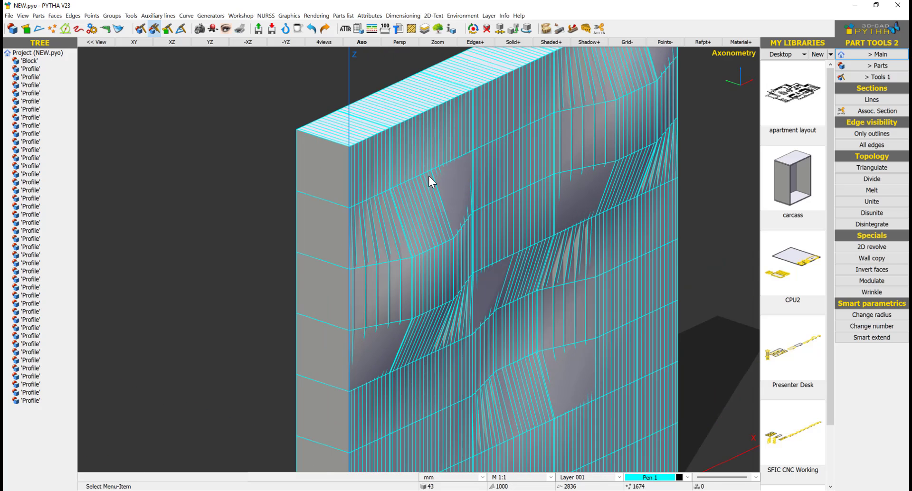
pyautogui.scroll(-3, 429, 176)
pyautogui.rightClick(372, 181)
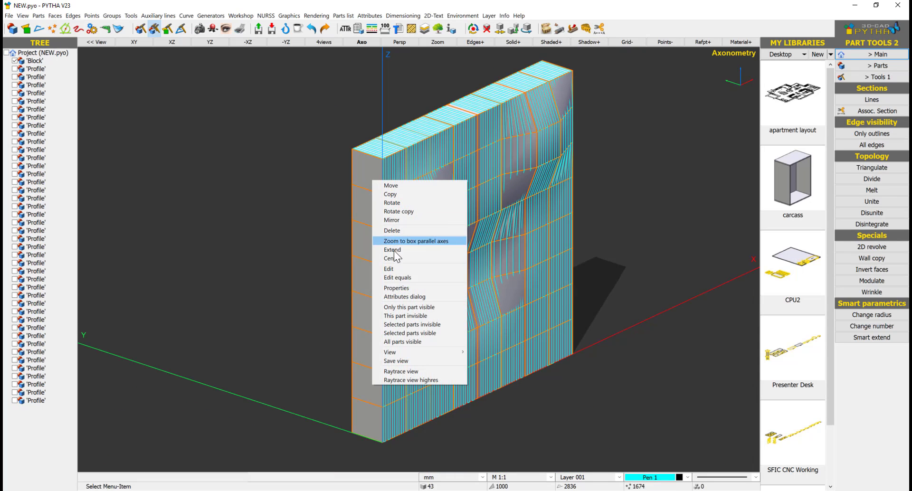
pyautogui.click(411, 232)
pyautogui.scroll(-2, 498, 218)
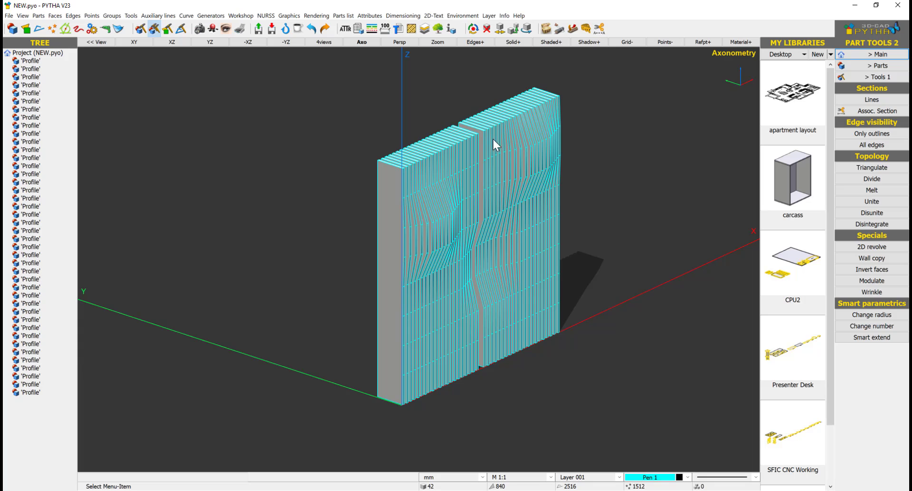
pyautogui.moveTo(492, 137); pyautogui.dragTo(336, 190, button='middle')
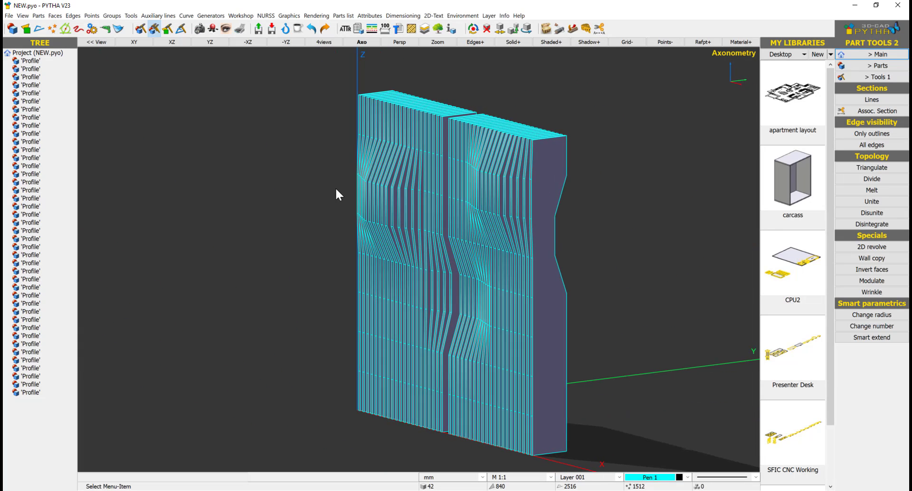
pyautogui.scroll(3, 376, 155)
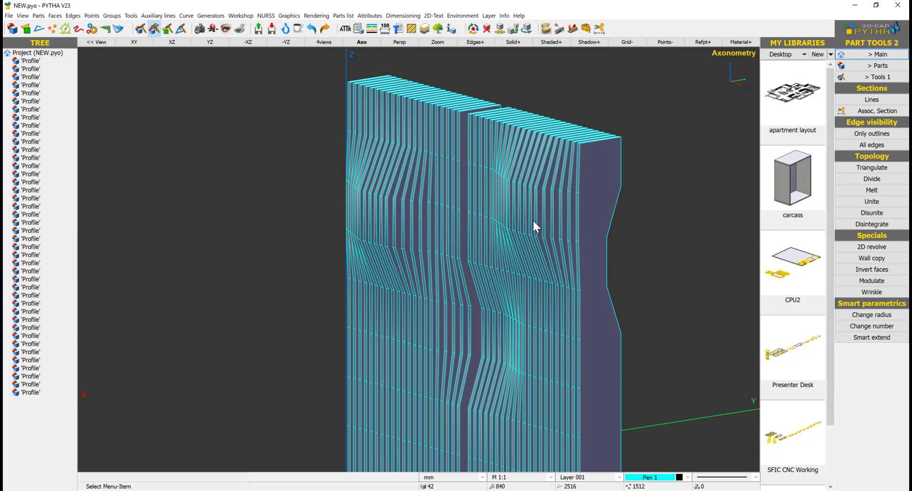
# Start a new empty project without saving the changes to NEW.pyo
pyautogui.click(9, 15)
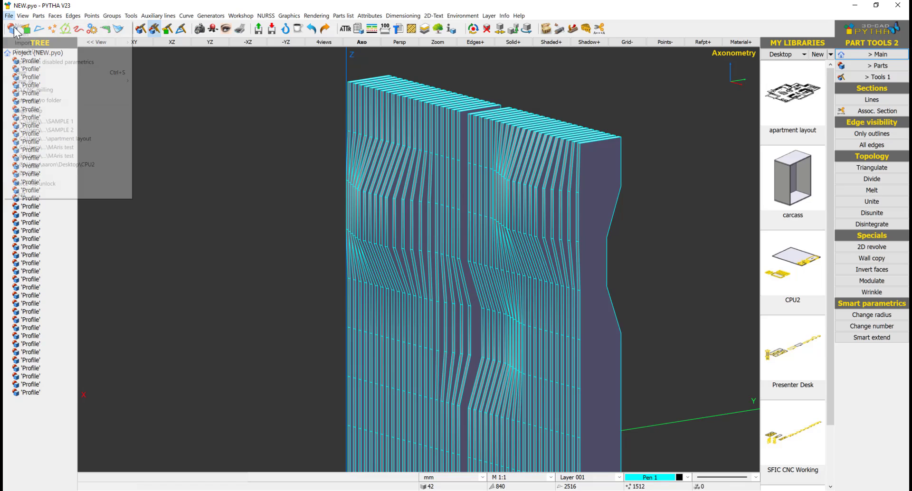
pyautogui.click(23, 32)
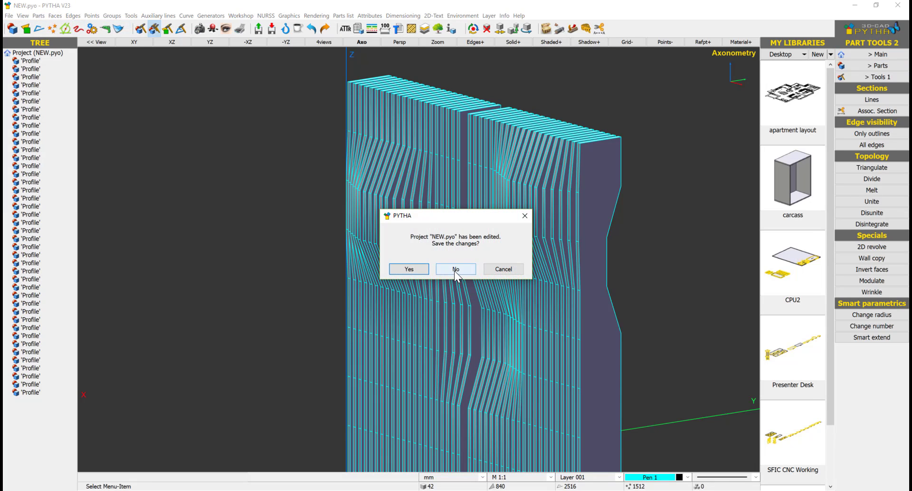
pyautogui.click(455, 270)
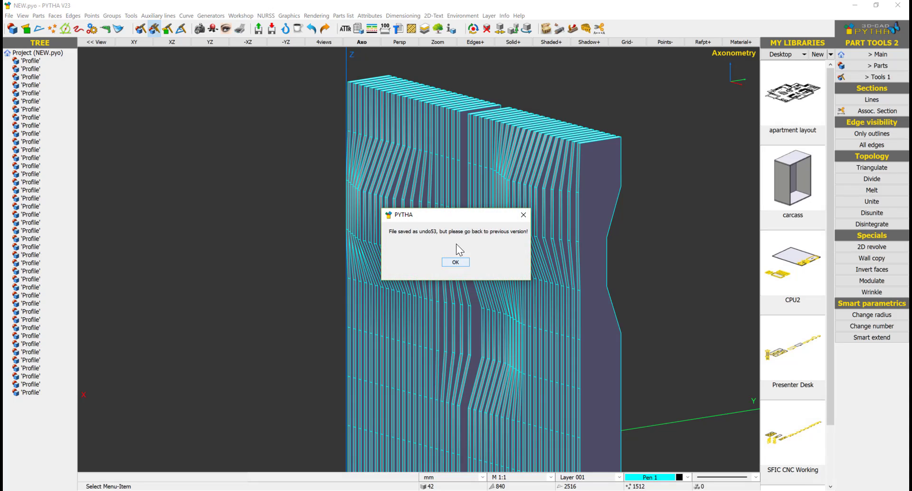
pyautogui.click(454, 263)
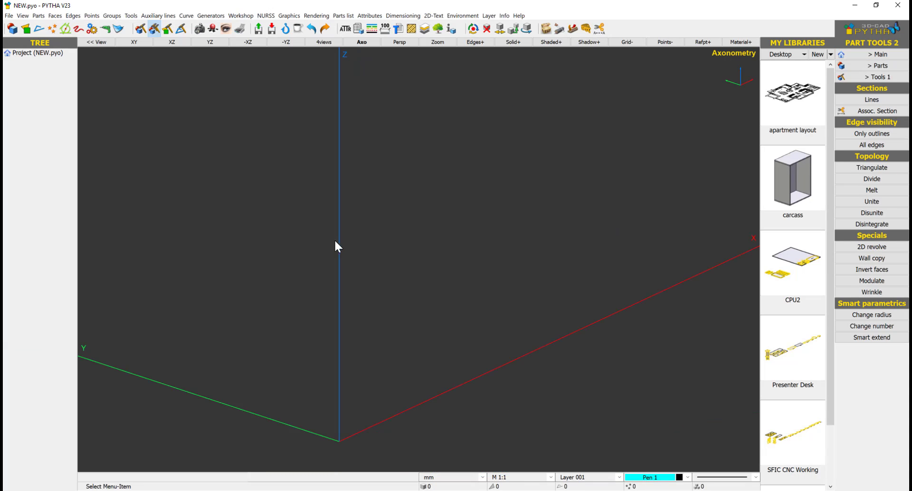
# Draw a block from the origin, about 1816 mm long, 454 mm deep and 1443 mm high
pyautogui.scroll(-2, 412, 300)
pyautogui.press('b')
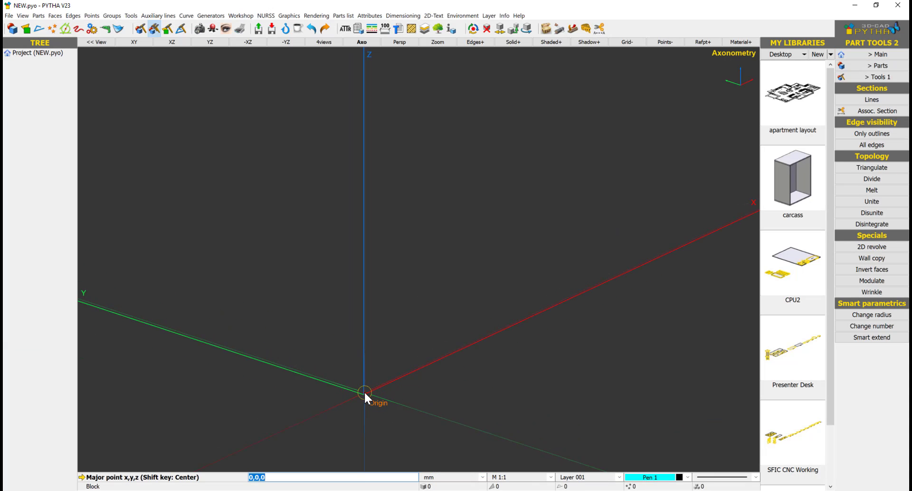
pyautogui.click(364, 392)
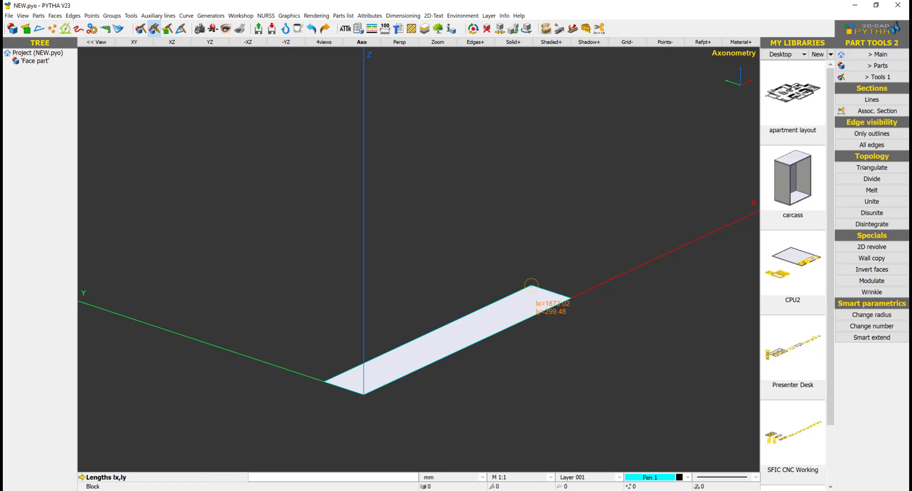
pyautogui.click(504, 281)
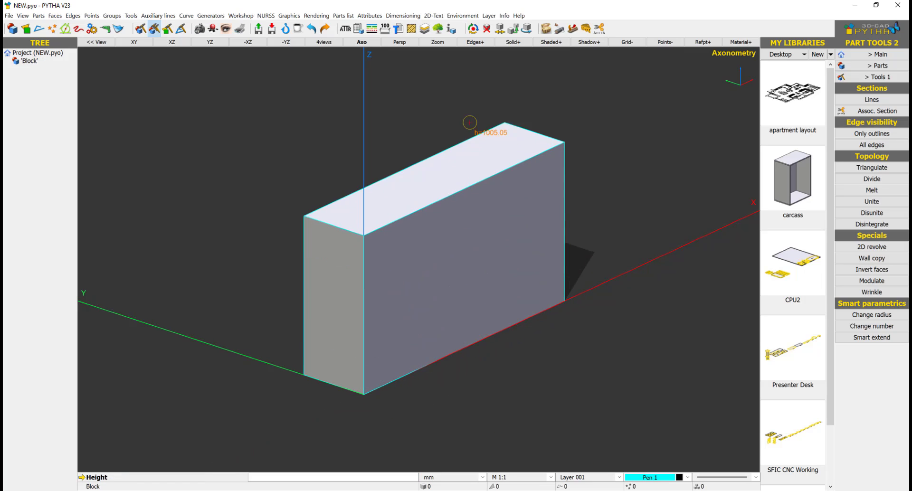
pyautogui.click(472, 53)
pyautogui.moveTo(630, 150); pyautogui.dragTo(670, 161, button='middle')
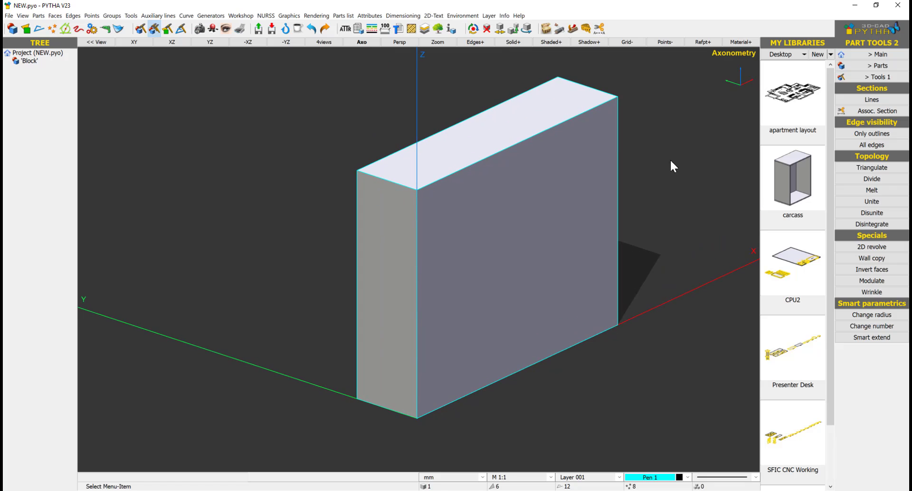
# Draw a shallow cutting block from the front face's upper right corner down into the large block
pyautogui.press('space')
pyautogui.click(618, 97)
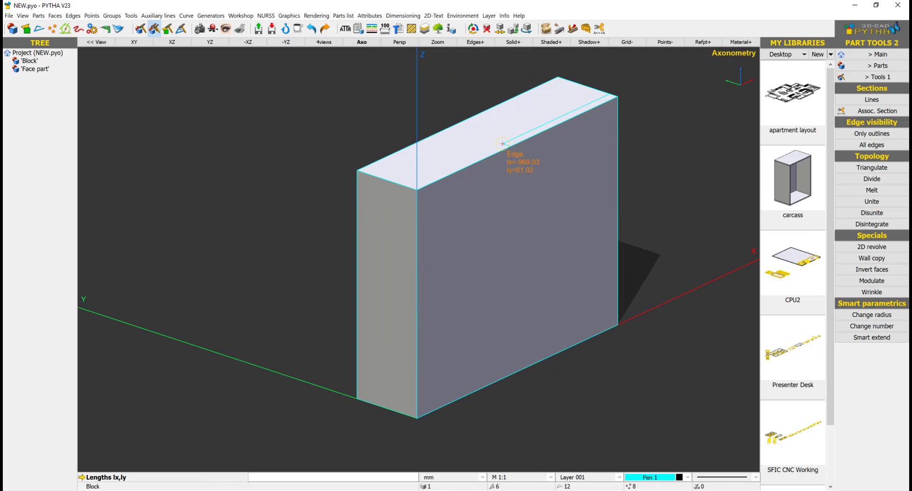
pyautogui.click(445, 163)
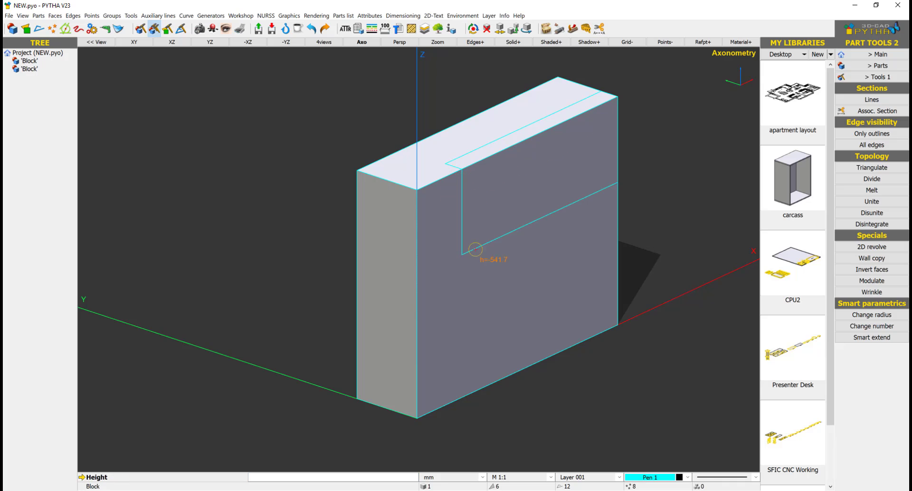
pyautogui.click(505, 352)
# Subtract the shallow front block from the large block with Difference to leave an L-shaped raised border
pyautogui.rightClick(644, 238)
pyautogui.click(663, 350)
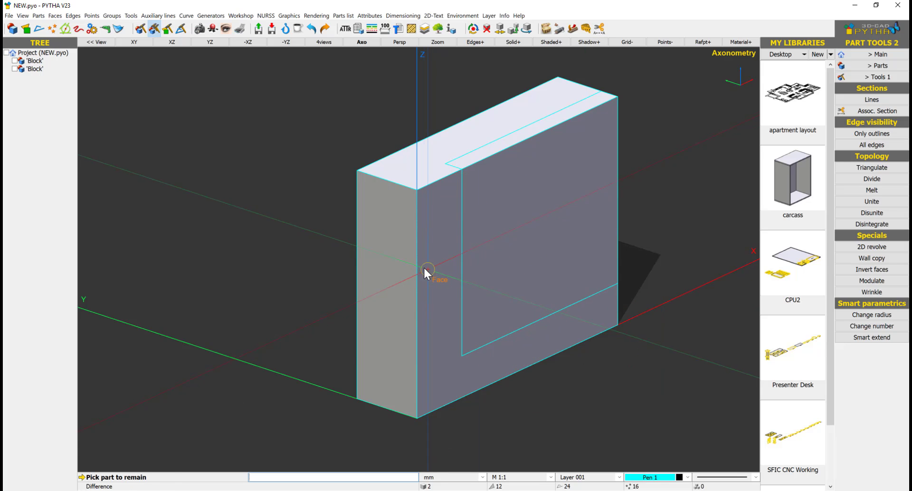
pyautogui.click(423, 267)
pyautogui.click(463, 236)
pyautogui.rightClick(500, 183)
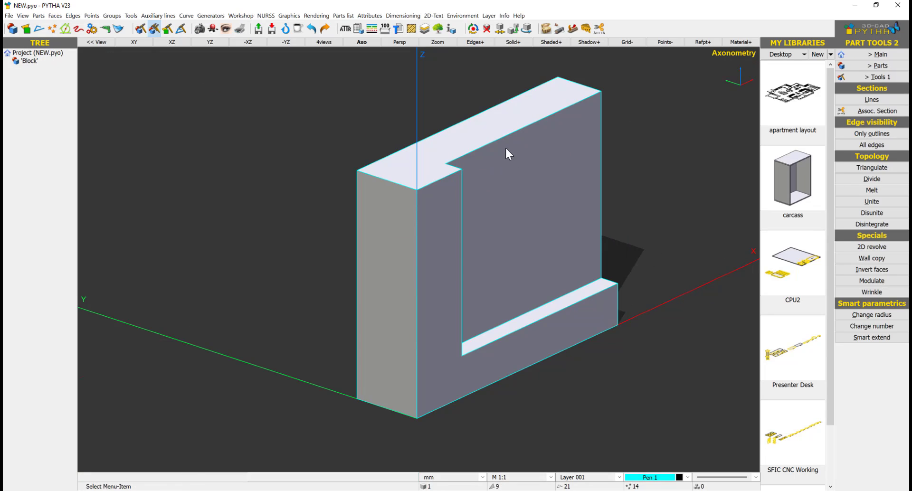
# Draw a cutting block along the full length of the large block's upper rear edge, about half its depth
pyautogui.press('b')
pyautogui.click(559, 74)
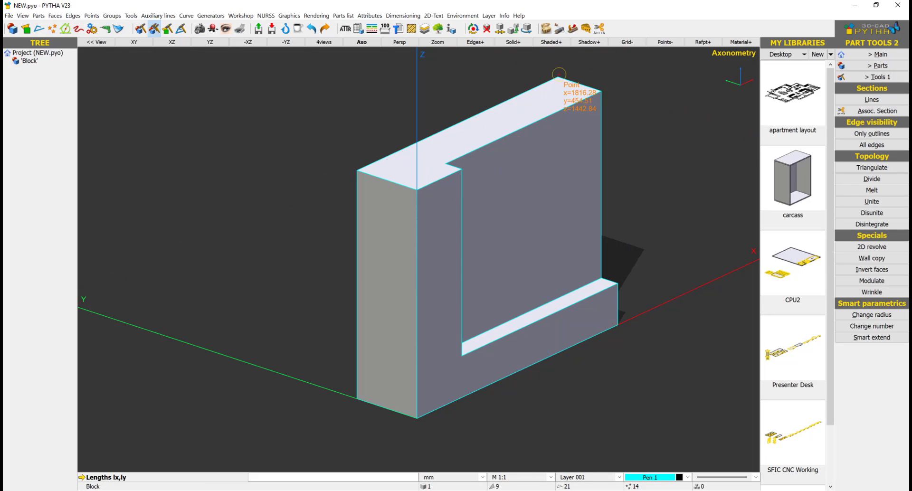
pyautogui.click(385, 177)
pyautogui.click(387, 180)
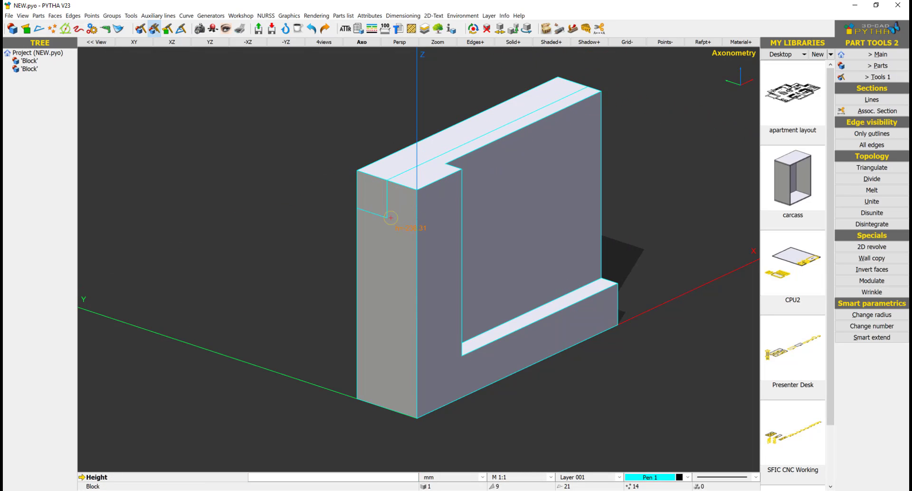
pyautogui.click(387, 233)
# Subtract the rear cutting block from the large block with Difference to form a step along its back
pyautogui.rightClick(296, 173)
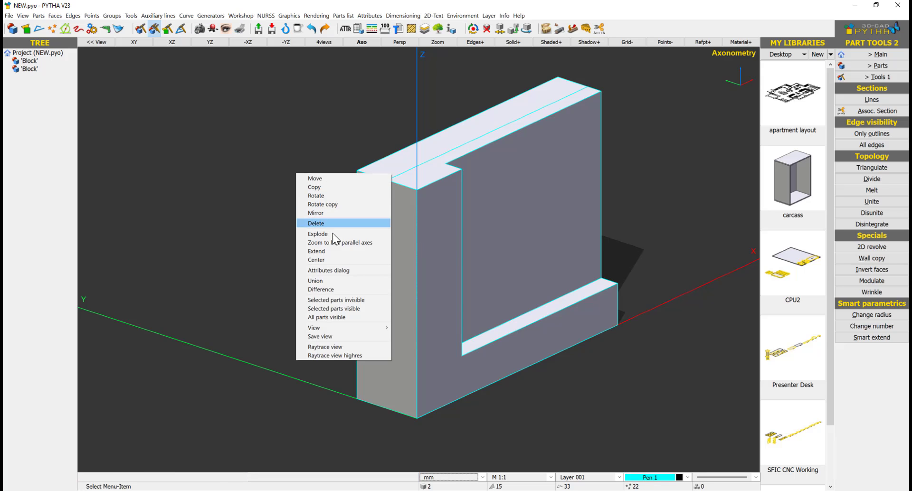
pyautogui.click(332, 288)
pyautogui.click(383, 229)
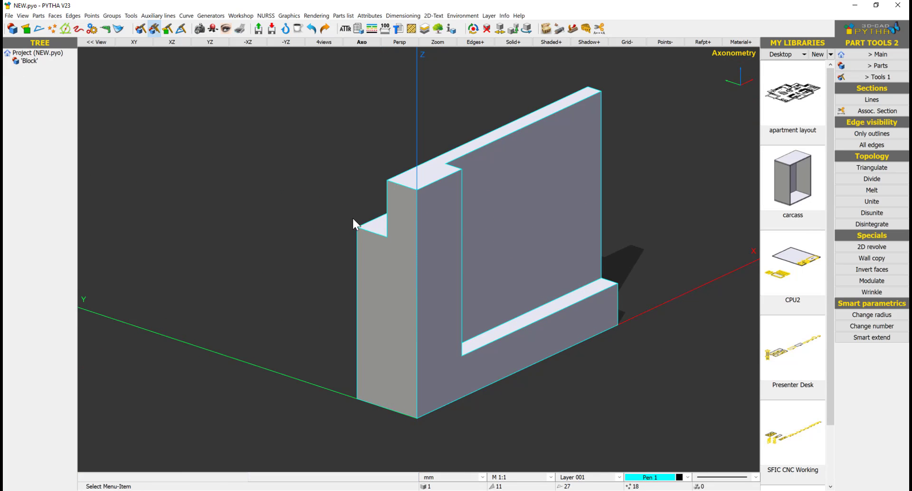
# Switch the object type to edges and move the lower rear edge inward along Y to slope the rear face
pyautogui.moveTo(348, 237); pyautogui.dragTo(501, 234, button='middle')
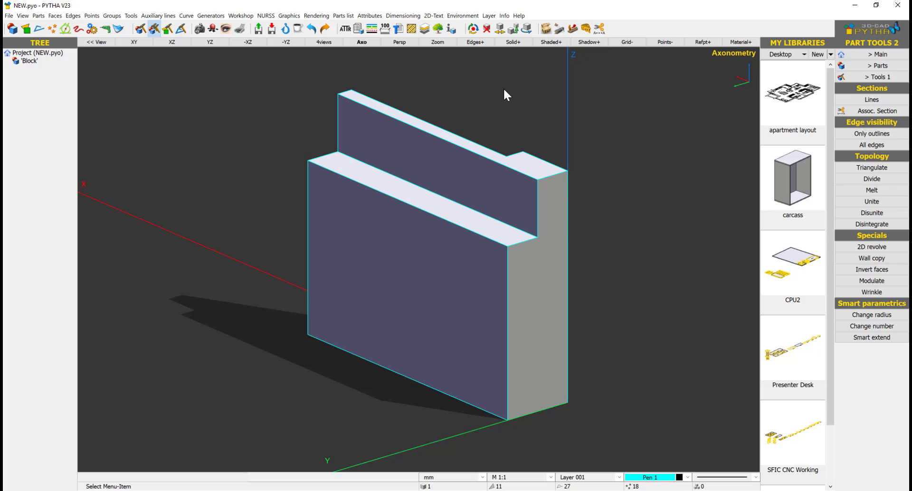
pyautogui.click(475, 32)
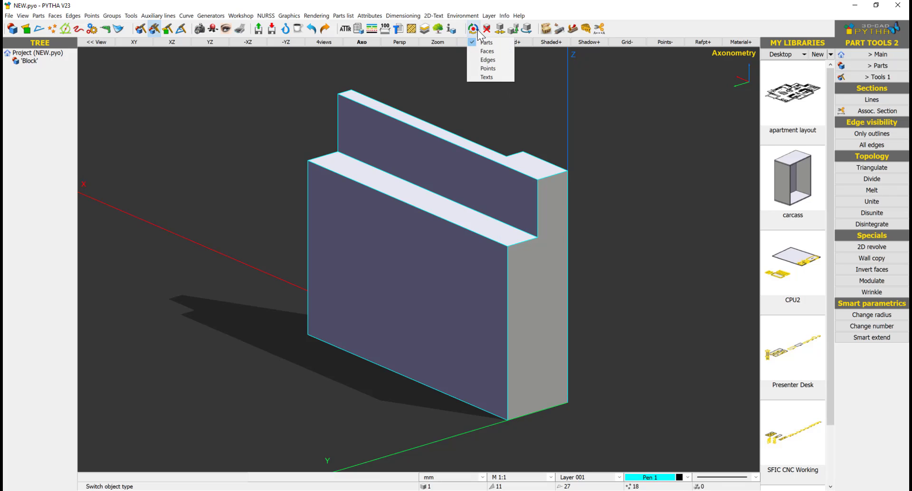
pyautogui.click(489, 59)
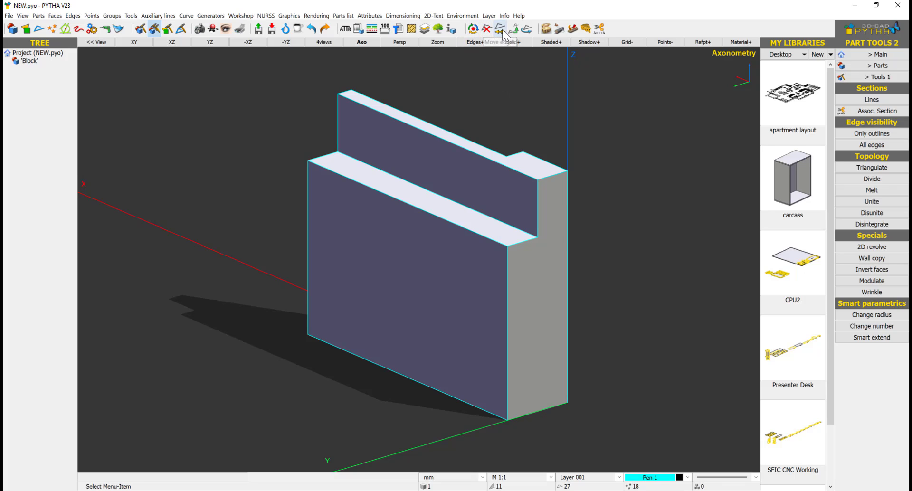
pyautogui.click(500, 29)
pyautogui.click(429, 388)
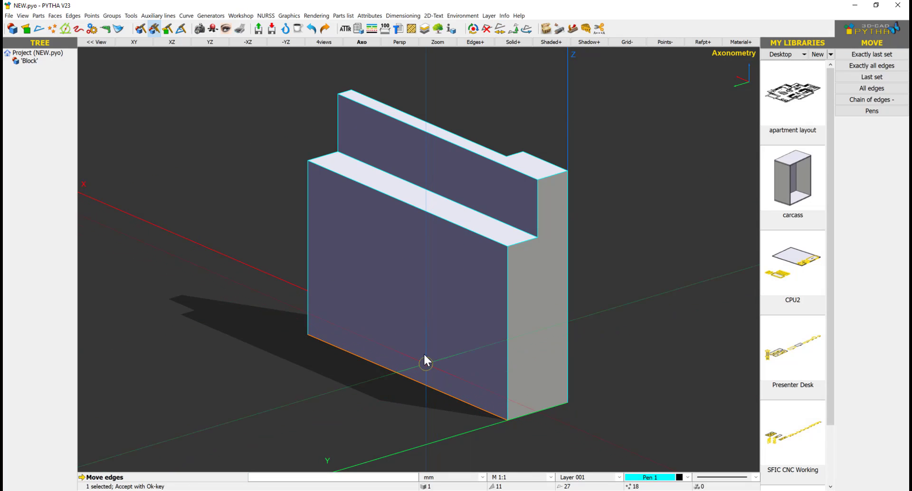
pyautogui.rightClick(424, 355)
pyautogui.click(395, 383)
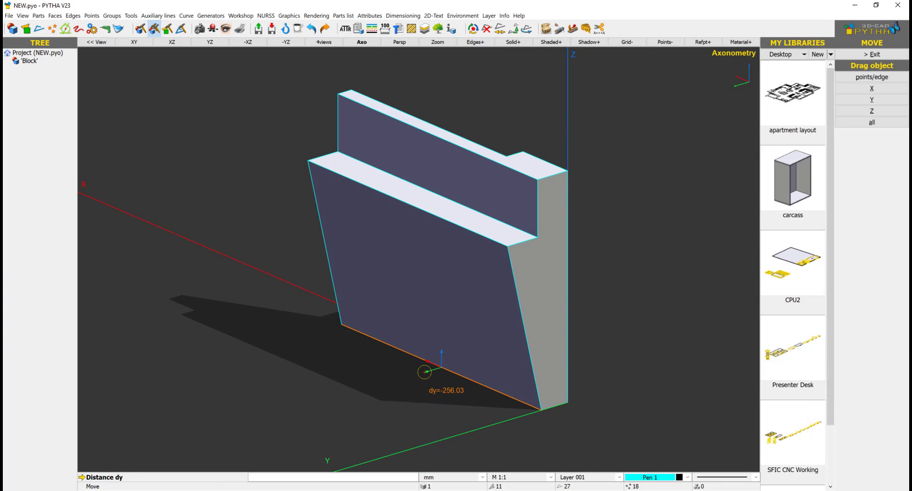
pyautogui.click(393, 352)
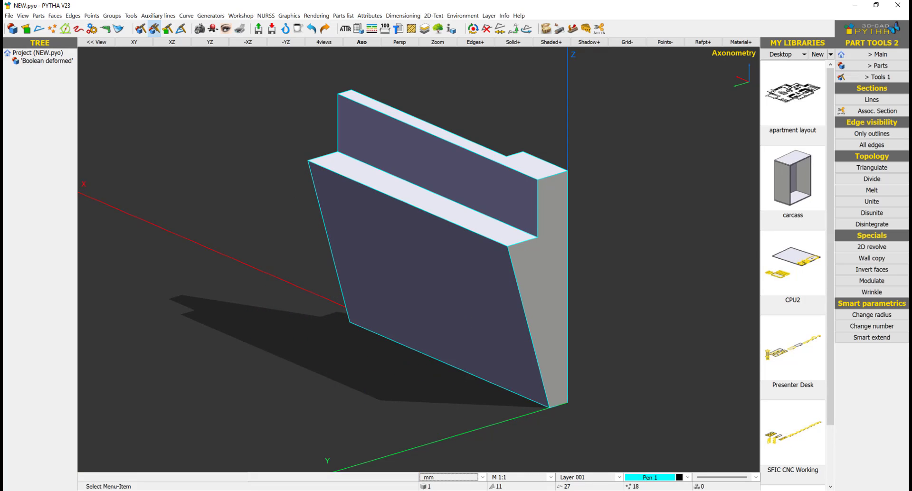
# Generate section lines on the stepped block and set the section plane to YZ
pyautogui.moveTo(399, 272); pyautogui.dragTo(549, 267, button='middle')
pyautogui.scroll(-2, 550, 267)
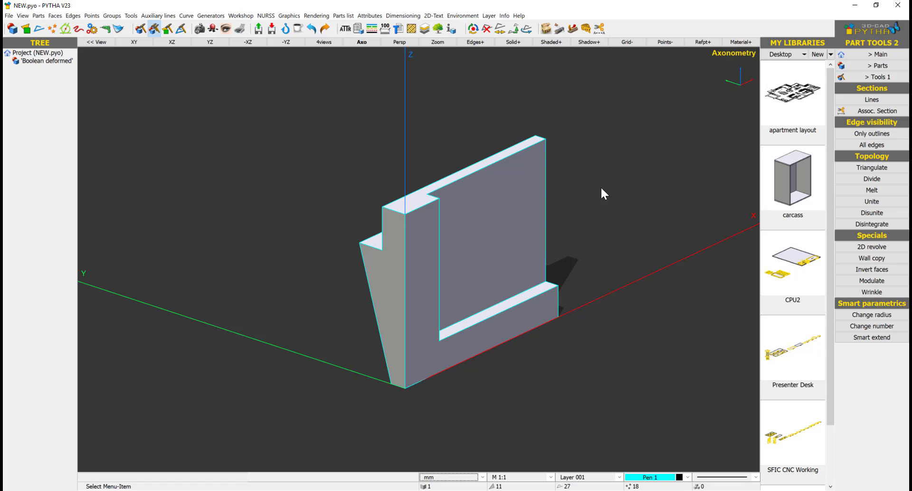
pyautogui.moveTo(540, 220); pyautogui.dragTo(584, 234, button='middle')
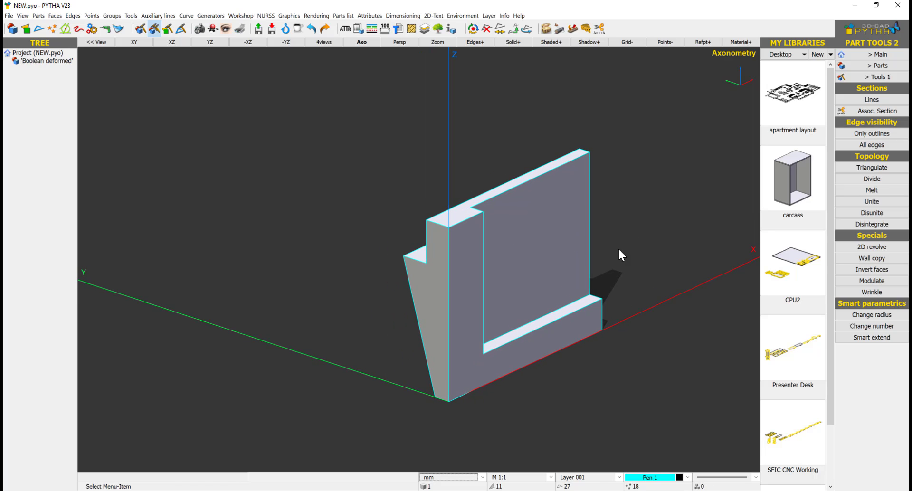
pyautogui.click(876, 77)
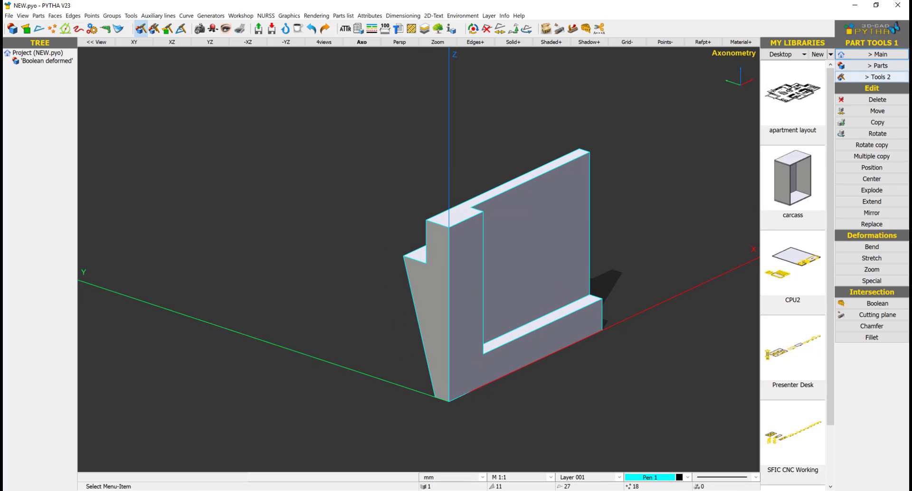
pyautogui.click(877, 77)
pyautogui.click(872, 99)
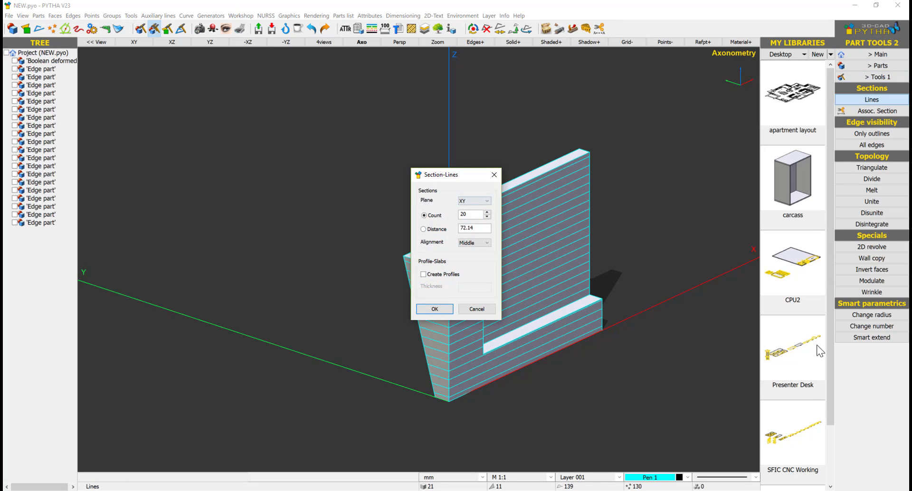
pyautogui.click(475, 200)
pyautogui.click(472, 222)
pyautogui.moveTo(473, 175); pyautogui.dragTo(349, 179)
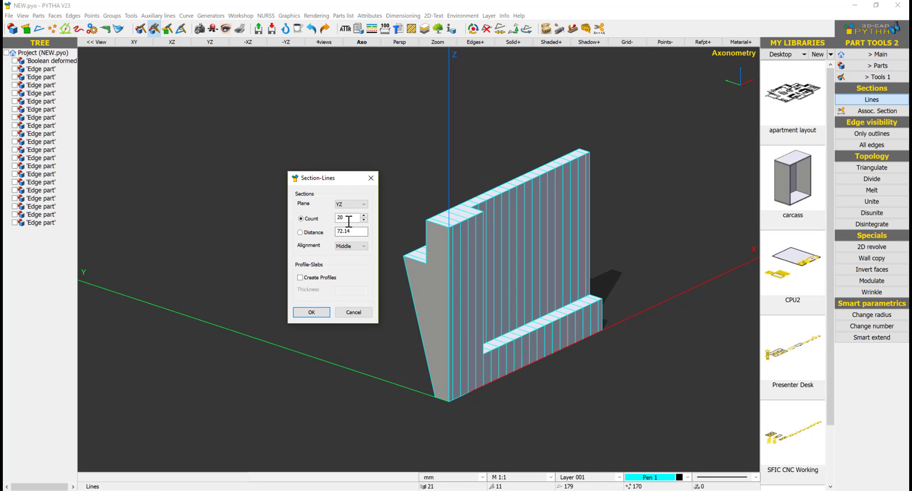
# Set the section count to 6 and create profile slabs 20 mm thick from the sections
pyautogui.doubleClick(348, 220)
pyautogui.write('6')
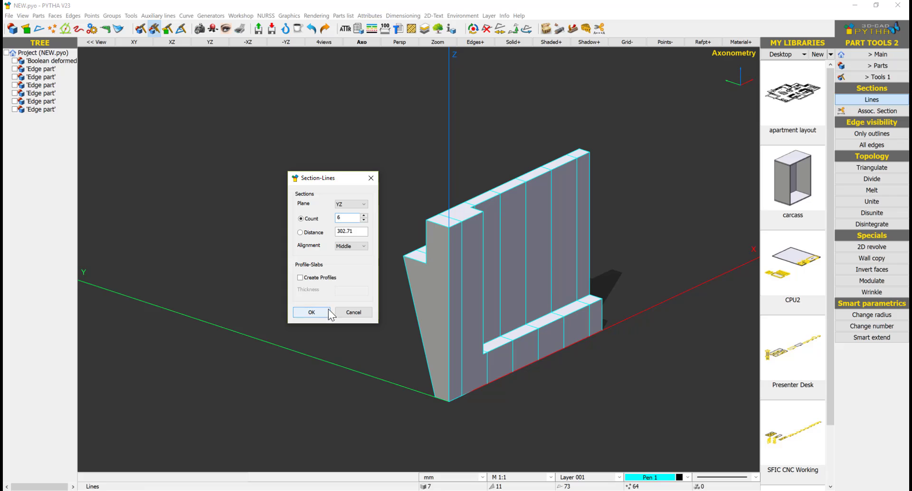
pyautogui.click(329, 278)
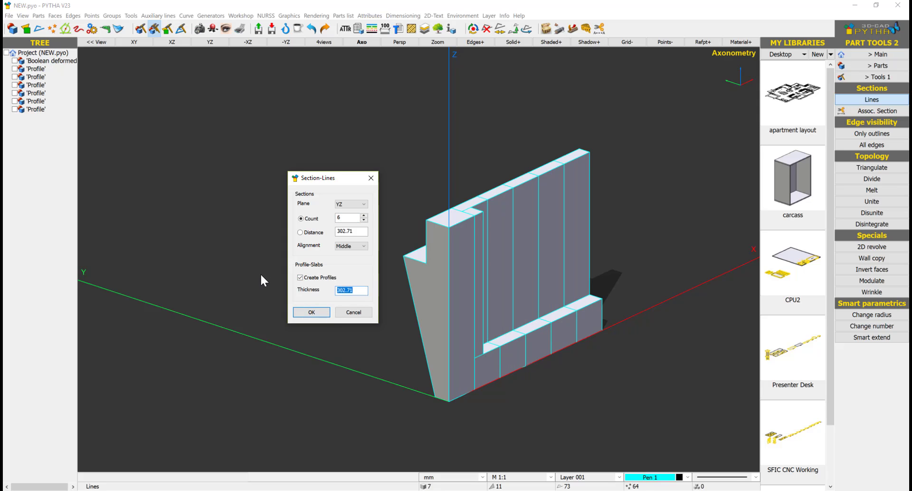
pyautogui.write('20')
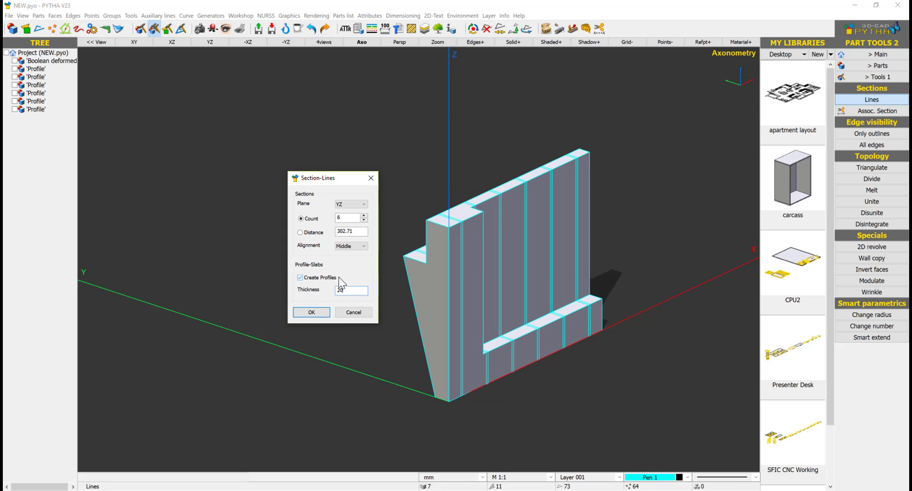
pyautogui.press('Return')
# Move the original solid block along X, clear of the profile slabs
pyautogui.rightClick(435, 287)
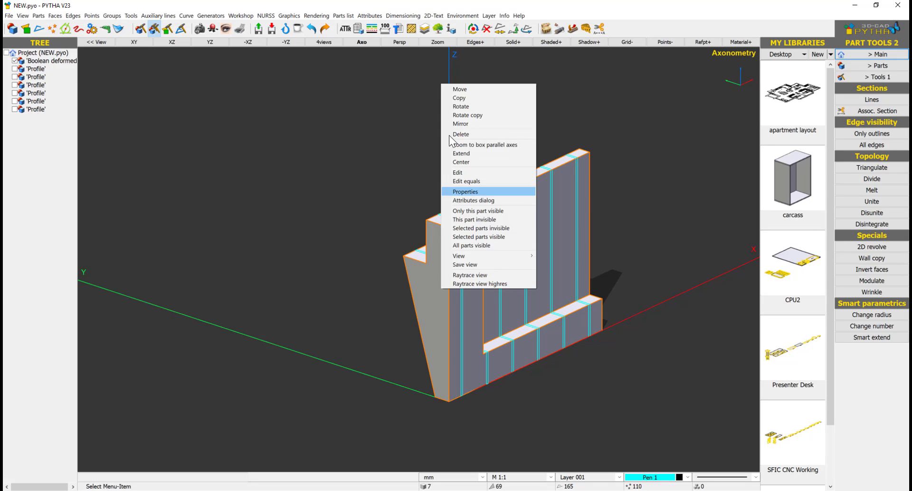
pyautogui.click(474, 87)
pyautogui.click(515, 266)
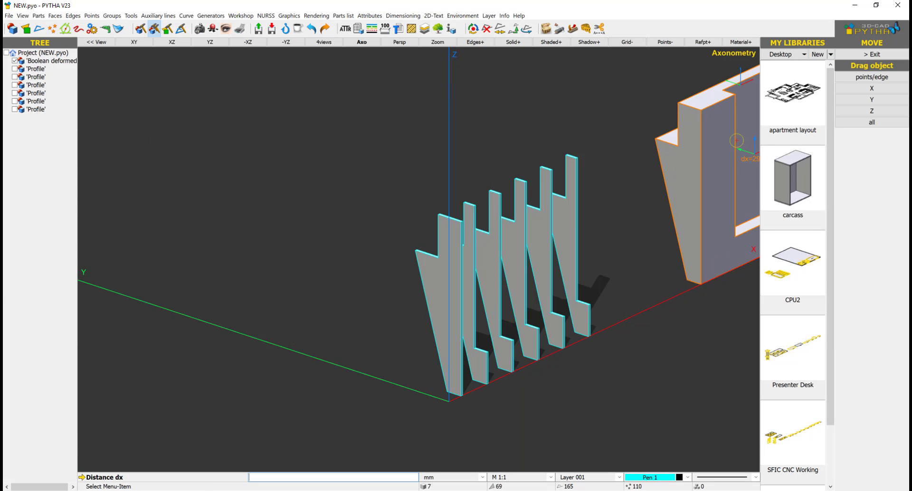
pyautogui.click(726, 144)
pyautogui.scroll(-1, 657, 161)
pyautogui.moveTo(657, 161); pyautogui.dragTo(441, 227, button='middle')
# Convert the solid block with Parallel into 18 mm thick single boards and delete the original
pyautogui.rightClick(530, 180)
pyautogui.click(819, 80)
pyautogui.click(877, 57)
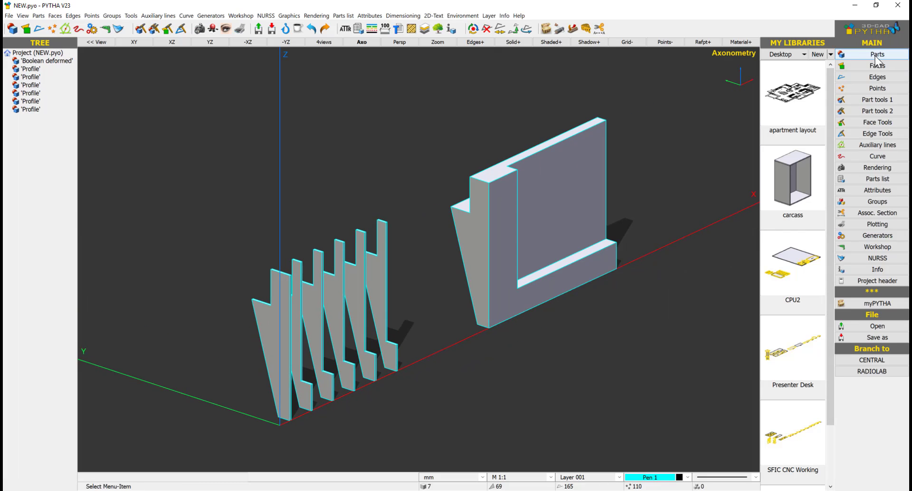
pyautogui.click(876, 56)
pyautogui.click(872, 348)
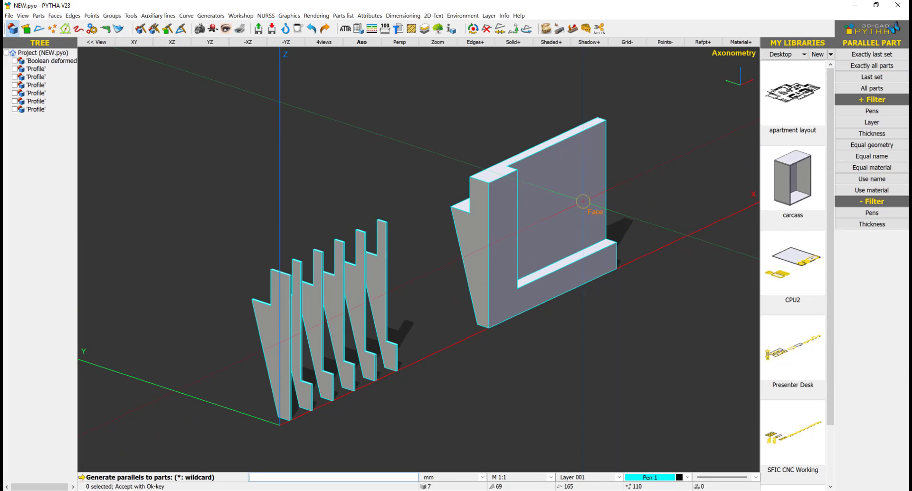
pyautogui.click(563, 177)
pyautogui.rightClick(564, 170)
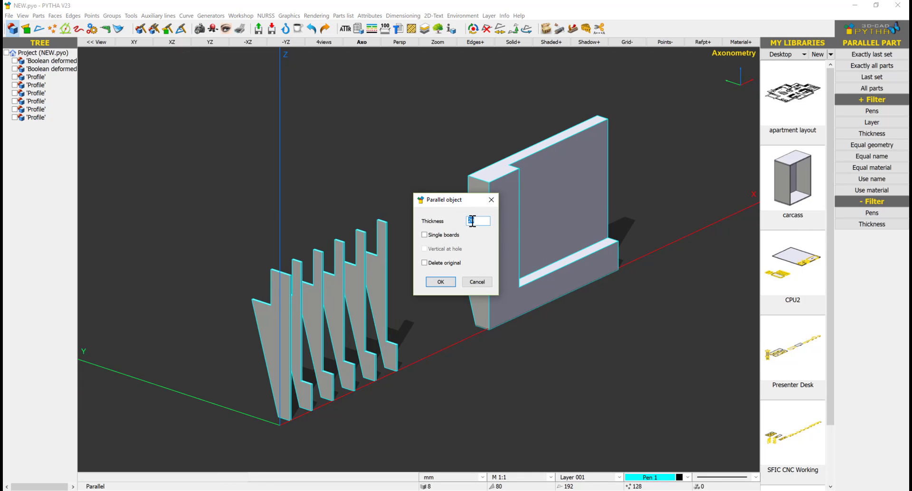
pyautogui.write('18')
pyautogui.click(449, 235)
pyautogui.click(452, 264)
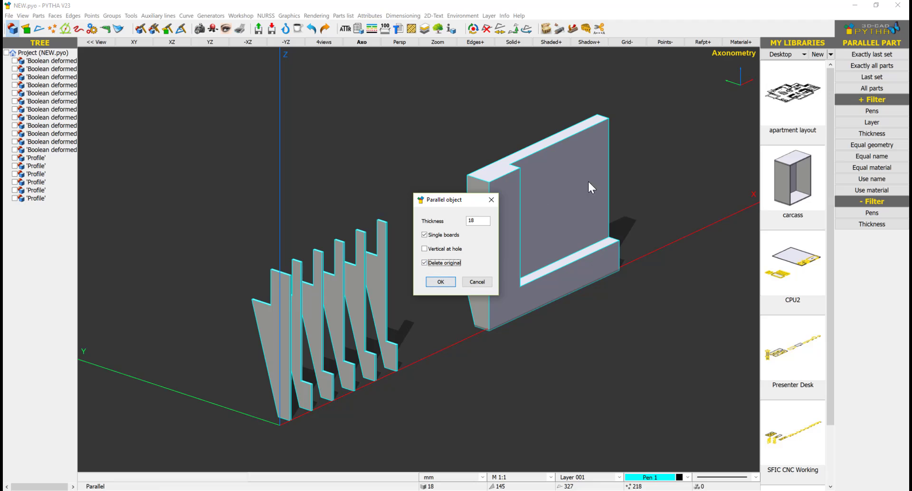
pyautogui.click(449, 284)
# Explode the boards of the stepped block to 162 percent
pyautogui.rightClick(621, 149)
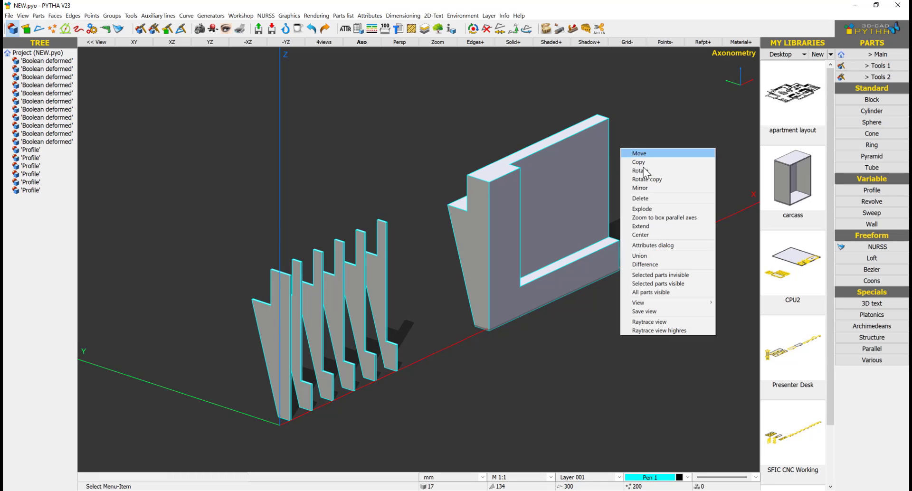
pyautogui.click(643, 209)
pyautogui.click(442, 377)
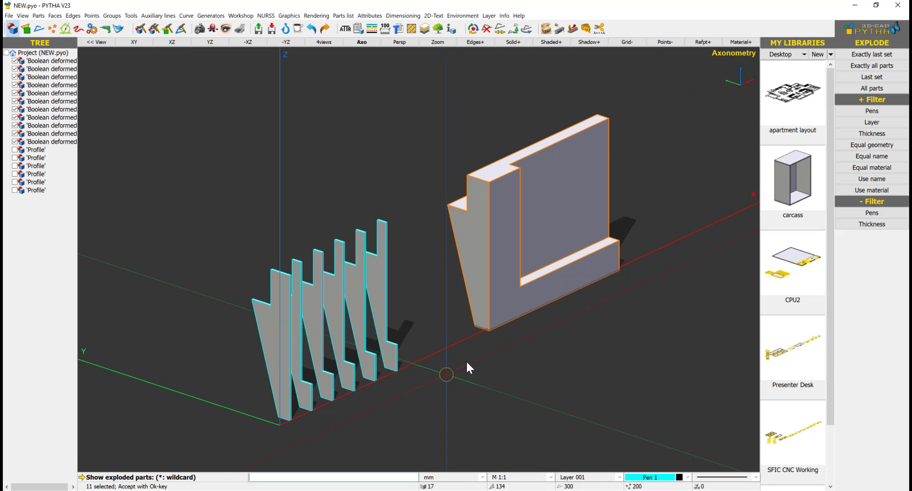
pyautogui.moveTo(471, 186); pyautogui.dragTo(524, 413)
pyautogui.click(539, 445)
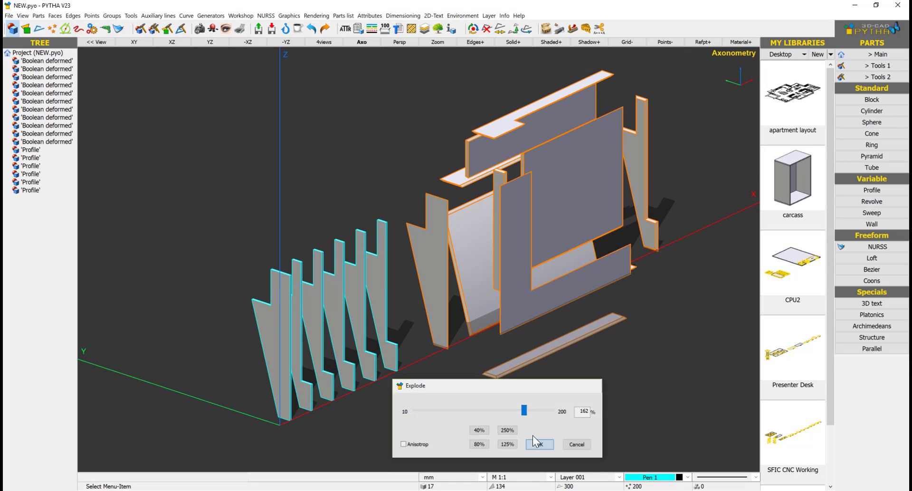
pyautogui.moveTo(525, 323); pyautogui.dragTo(588, 307, button='middle')
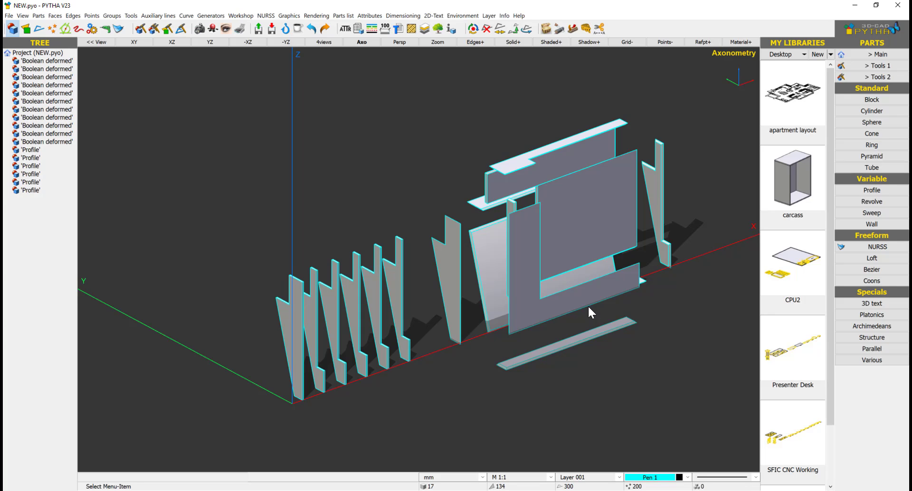
# Start a new project and insert the carcass from the library
pyautogui.click(9, 15)
pyautogui.click(20, 26)
pyautogui.click(456, 268)
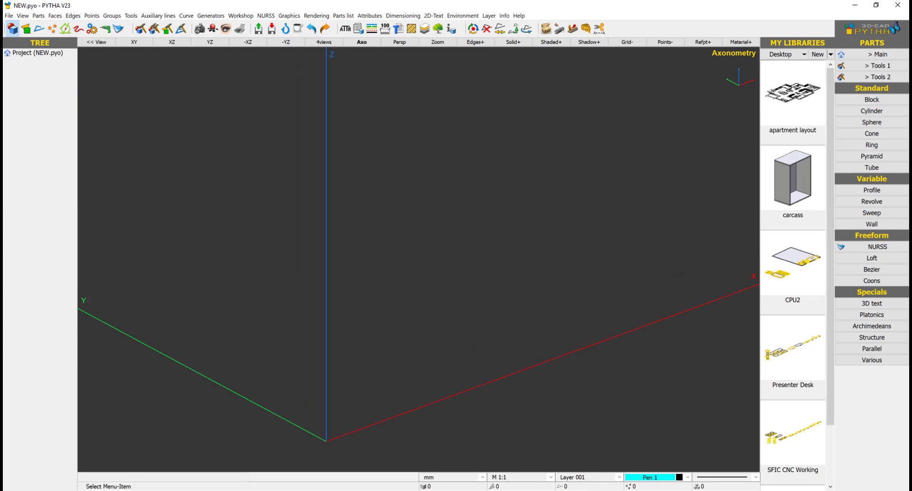
pyautogui.moveTo(793, 179); pyautogui.dragTo(640, 227)
pyautogui.press('Return')
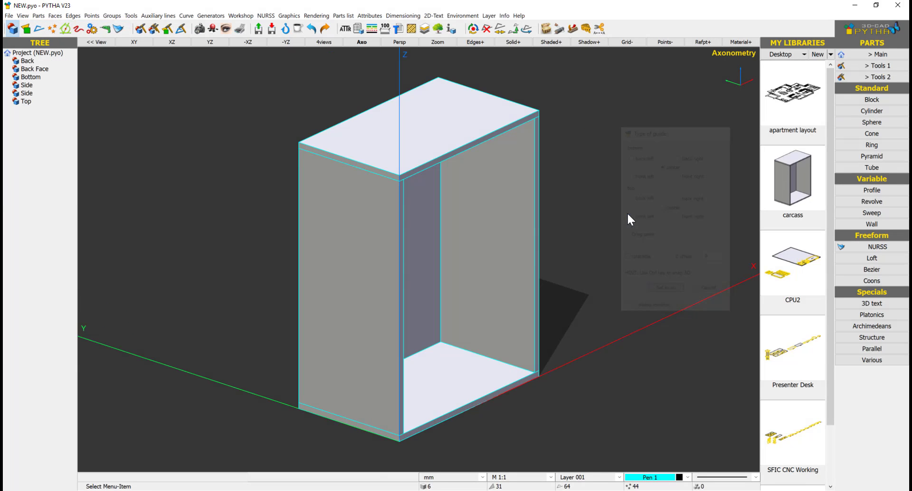
pyautogui.scroll(-3, 535, 156)
# Copy the whole carcass twice along X at 600 mm spacing, using its front top edge as the displacement
pyautogui.rightClick(560, 111)
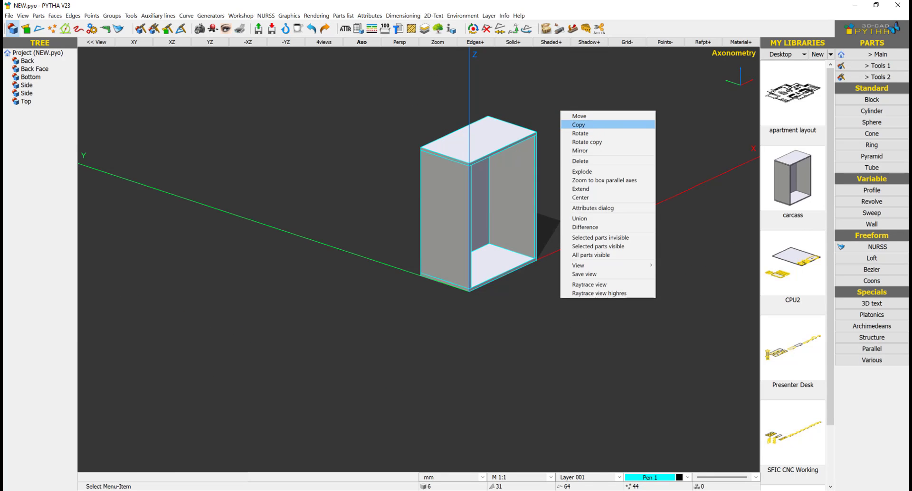
pyautogui.click(589, 122)
pyautogui.moveTo(372, 311); pyautogui.dragTo(363, 338)
pyautogui.rightClick(564, 160)
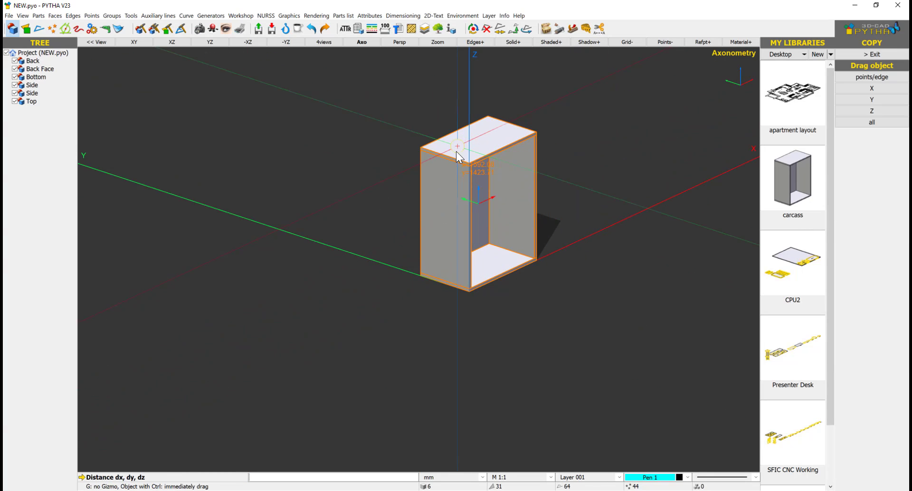
pyautogui.click(470, 164)
pyautogui.click(535, 134)
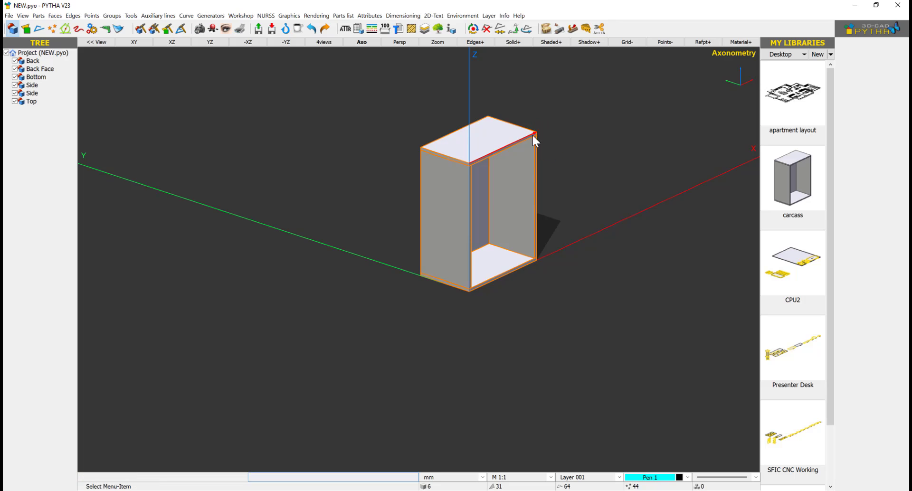
pyautogui.doubleClick(471, 274)
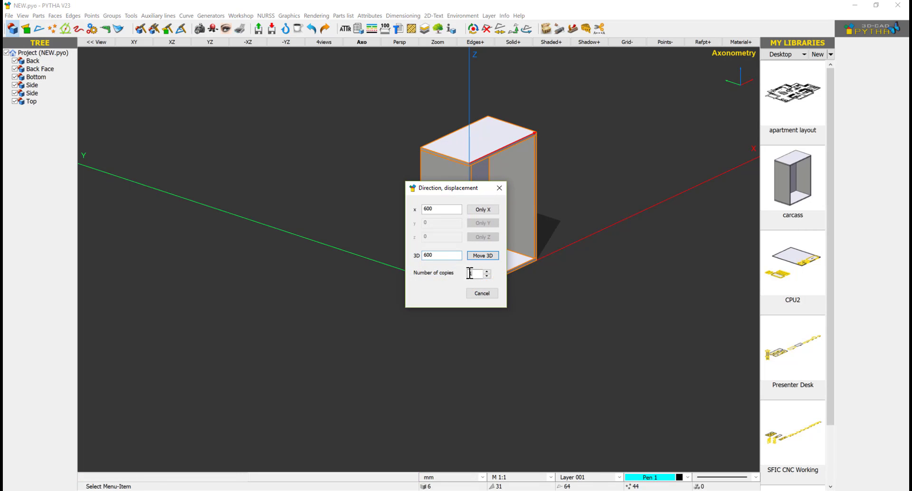
pyautogui.click(490, 213)
pyautogui.moveTo(549, 223); pyautogui.dragTo(512, 318, button='middle')
pyautogui.scroll(2, 501, 228)
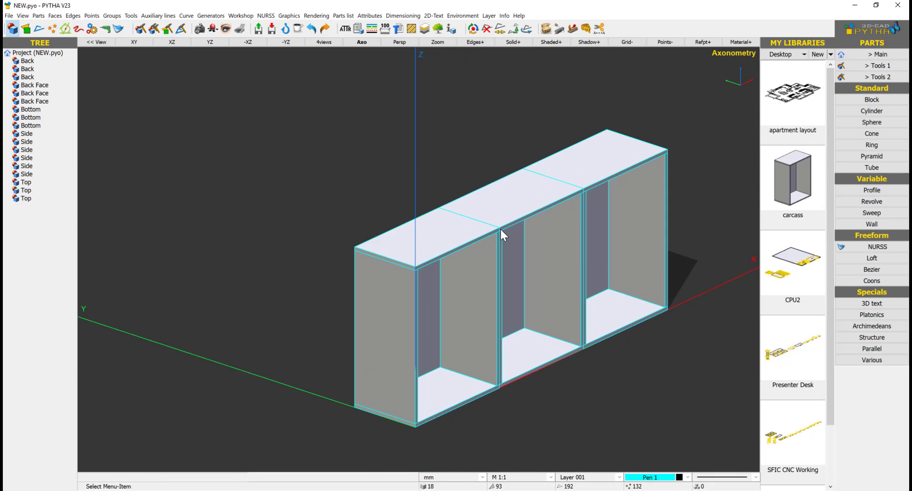
pyautogui.scroll(1, 501, 228)
pyautogui.scroll(1, 494, 223)
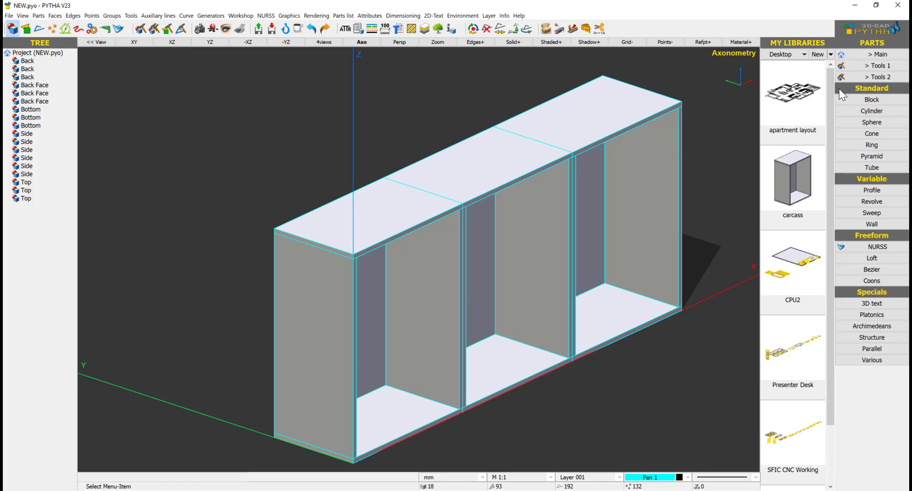
pyautogui.click(874, 55)
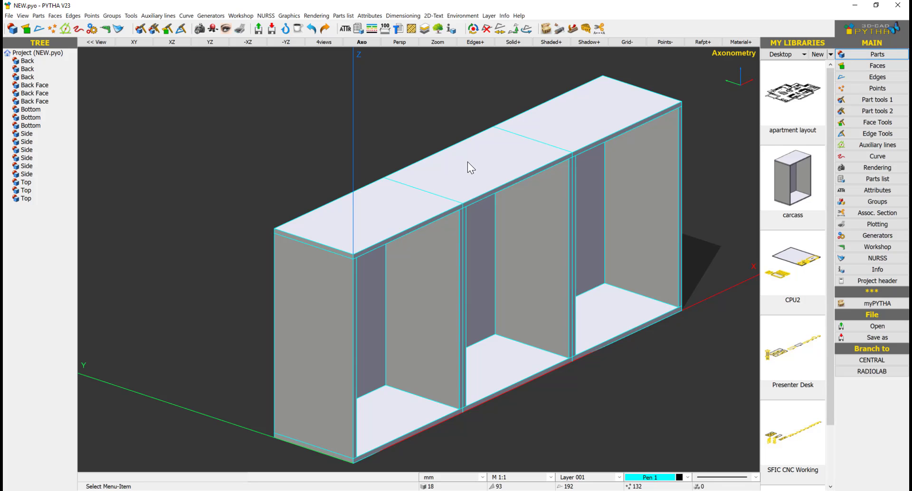
pyautogui.scroll(-1, 400, 209)
pyautogui.scroll(1, 434, 175)
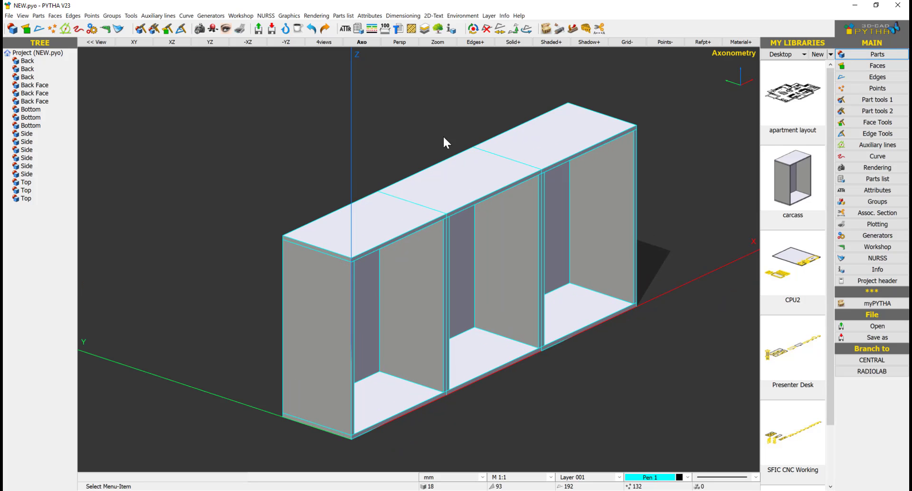
pyautogui.click(876, 54)
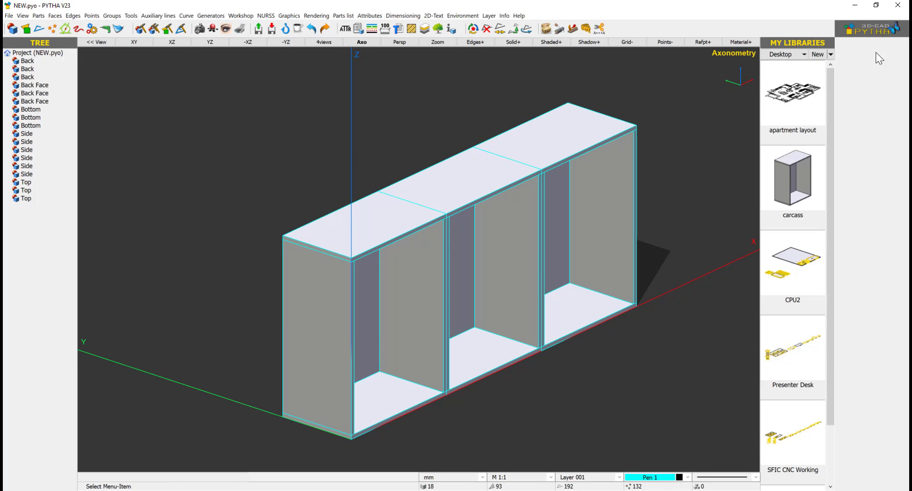
pyautogui.click(879, 66)
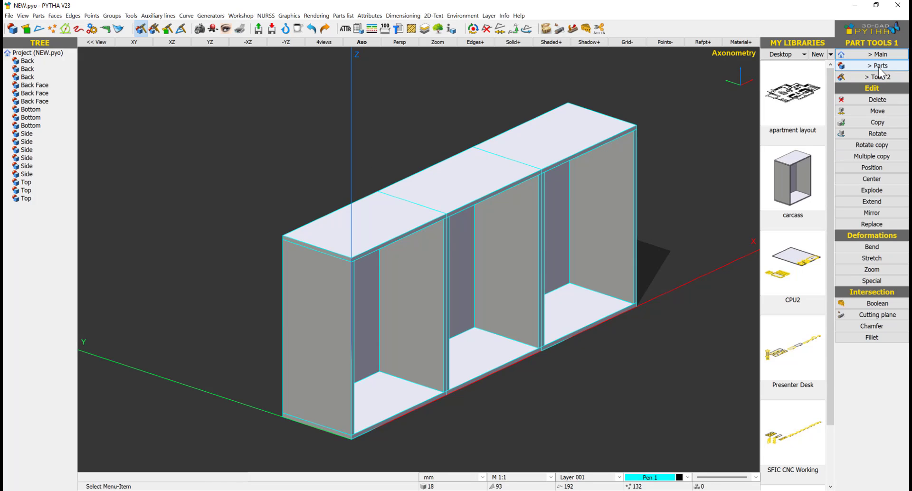
pyautogui.click(857, 302)
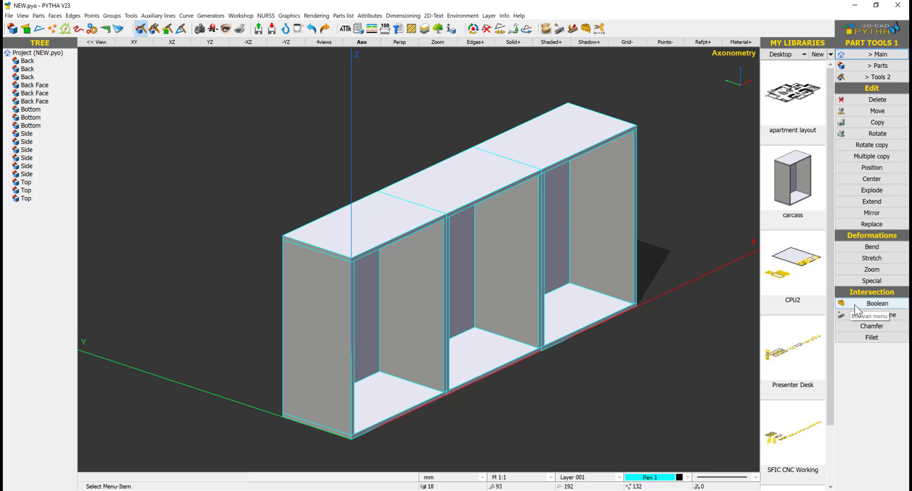
pyautogui.click(865, 54)
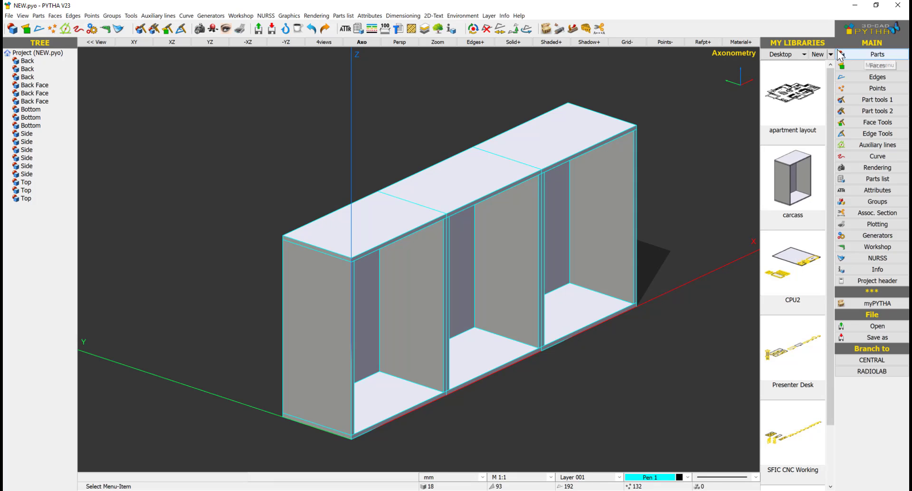
pyautogui.click(586, 30)
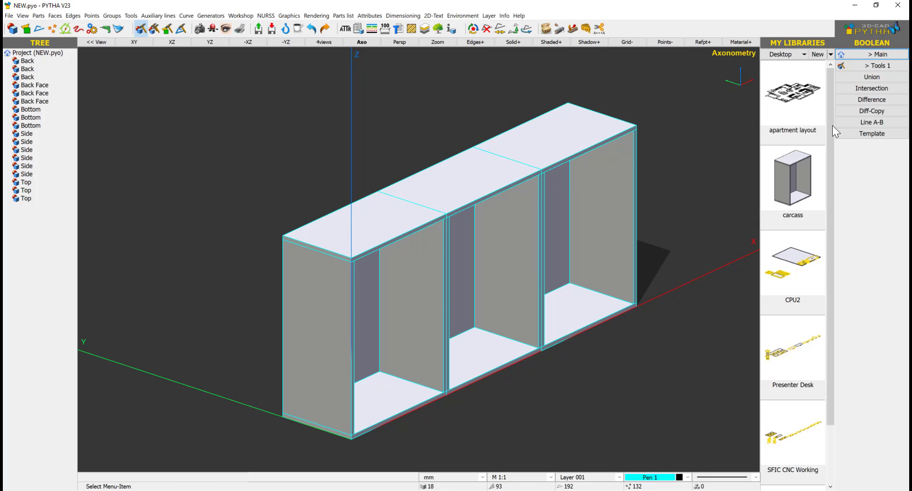
pyautogui.click(878, 77)
pyautogui.scroll(-4, 641, 292)
pyautogui.scroll(2, 643, 293)
pyautogui.rightClick(650, 269)
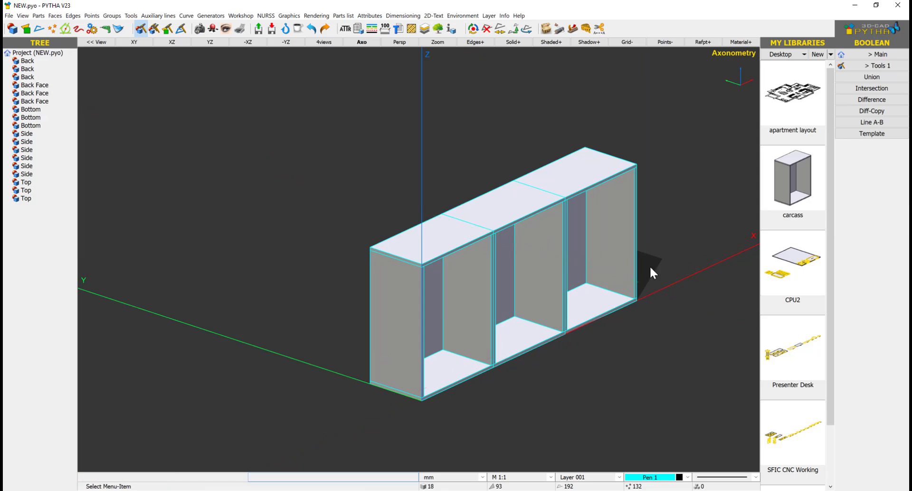
pyautogui.scroll(5, 597, 172)
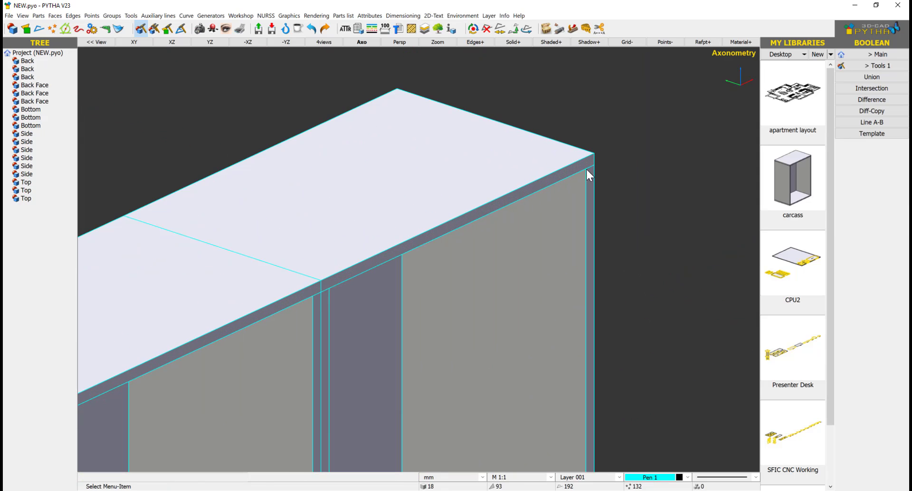
# Unite the top panel and the outer side panel of the last carcass into one part
pyautogui.click(862, 77)
pyautogui.click(559, 183)
pyautogui.click(596, 217)
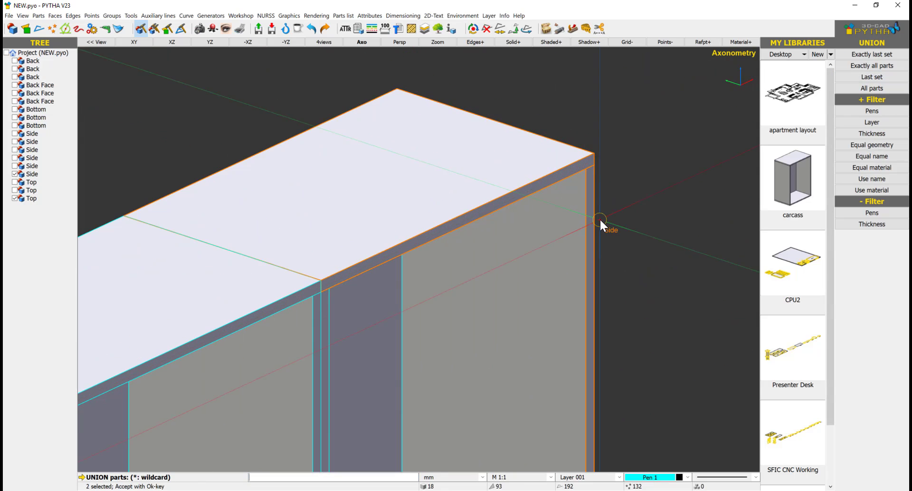
pyautogui.rightClick(605, 212)
# Move the united top and side part away from the last carcass along X
pyautogui.rightClick(571, 160)
pyautogui.click(591, 167)
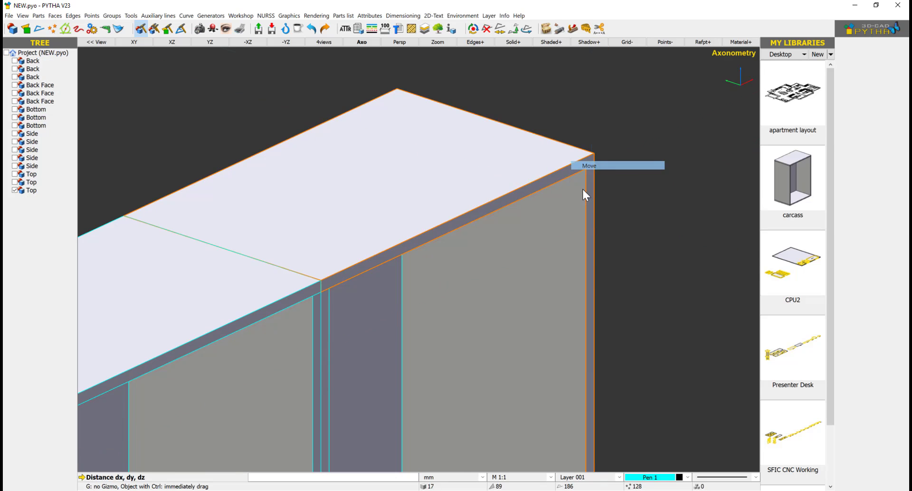
pyautogui.scroll(-3, 567, 259)
pyautogui.scroll(-6, 496, 324)
pyautogui.scroll(2, 496, 323)
pyautogui.click(497, 320)
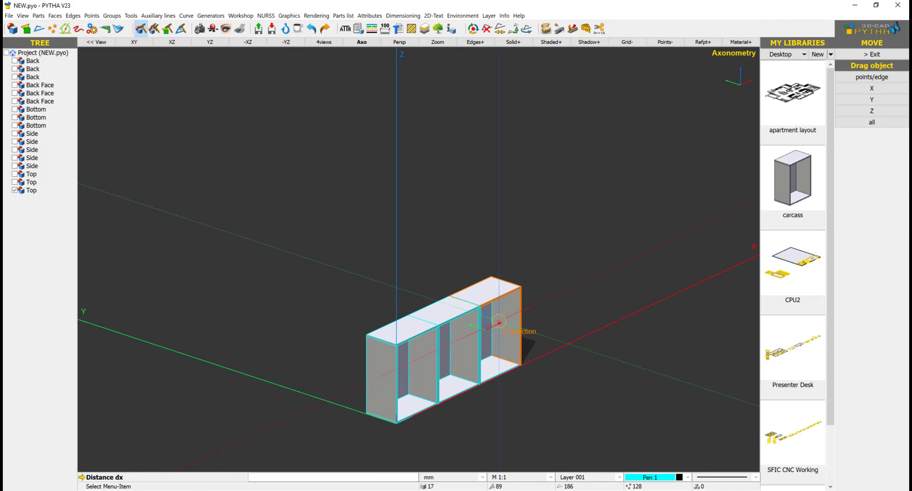
pyautogui.click(596, 274)
pyautogui.scroll(5, 617, 242)
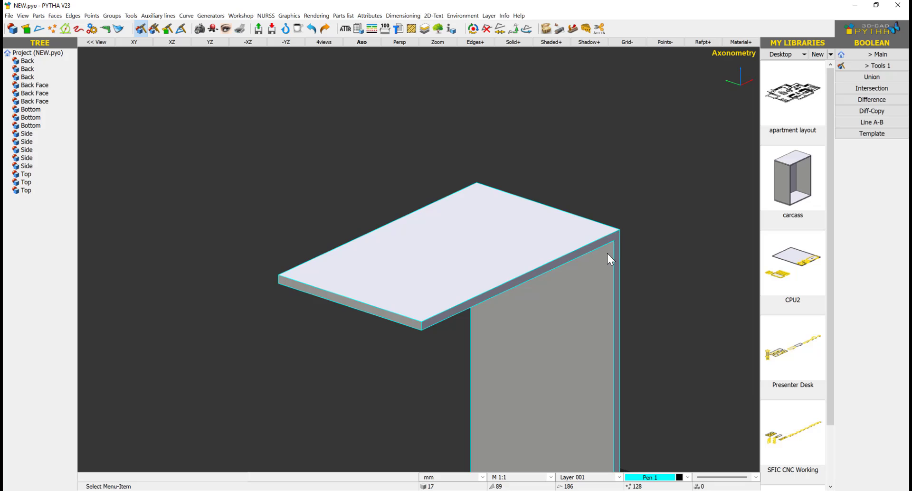
# Undo the part's move and the union of the top and side panels
pyautogui.scroll(-4, 607, 254)
pyautogui.hotkey('ctrl', 'z')
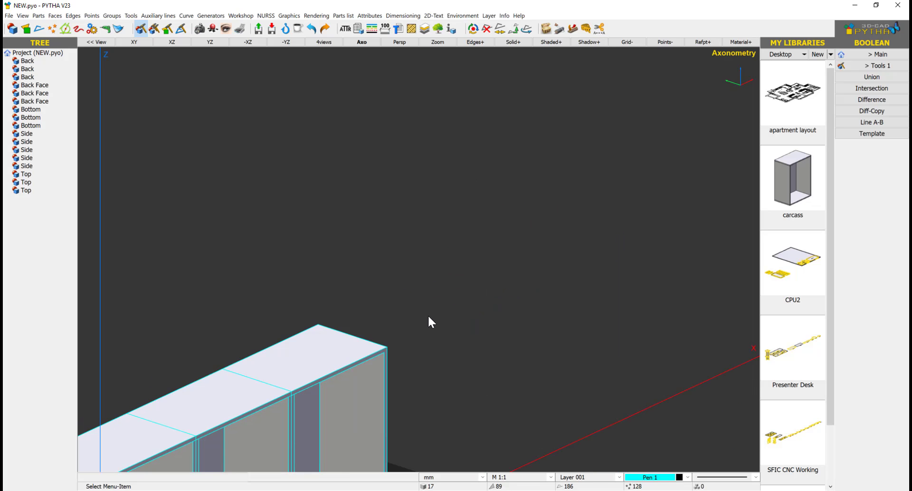
pyautogui.moveTo(389, 354); pyautogui.dragTo(601, 203, button='middle')
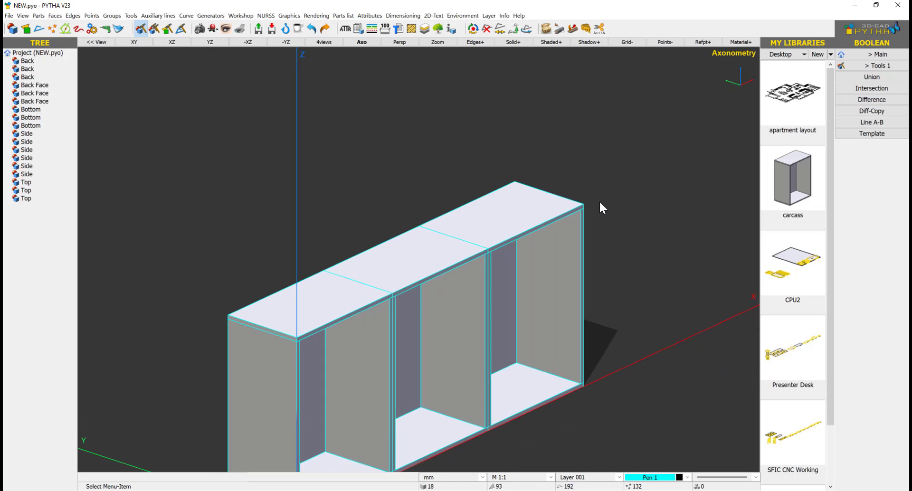
pyautogui.scroll(1, 484, 292)
pyautogui.moveTo(485, 293); pyautogui.dragTo(541, 253, button='middle')
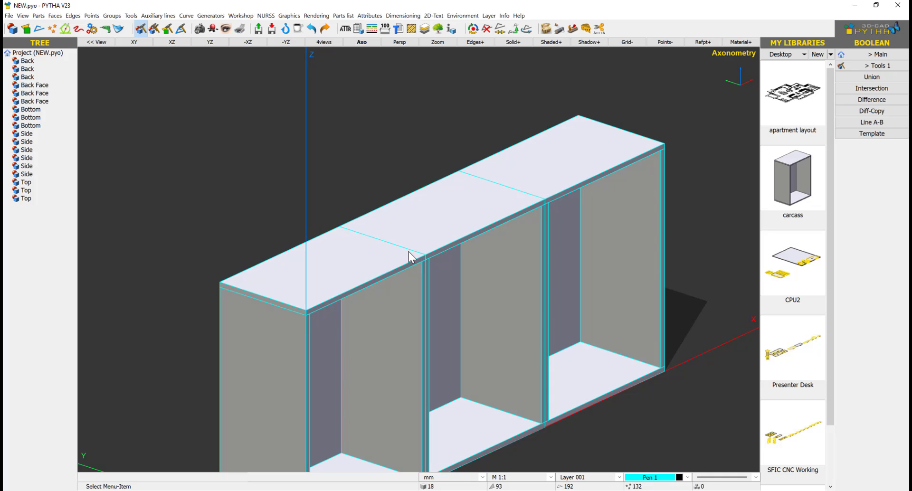
# Copy the first carcass's top panel once straight upward by its own thickness, using its front corner points as the displacement
pyautogui.scroll(3, 335, 287)
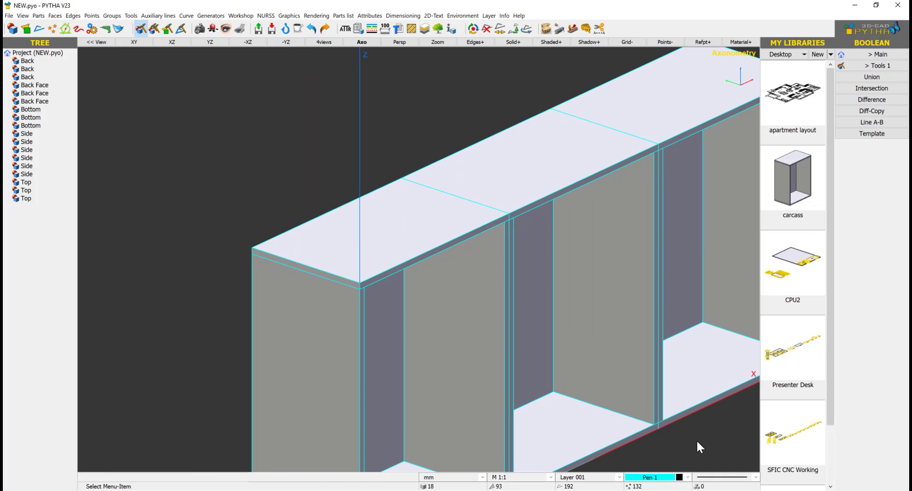
pyautogui.scroll(1, 400, 251)
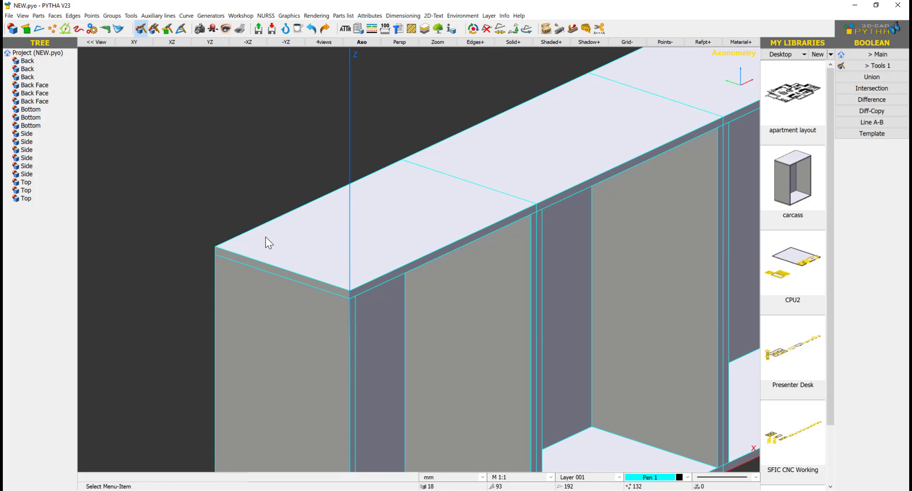
pyautogui.rightClick(474, 212)
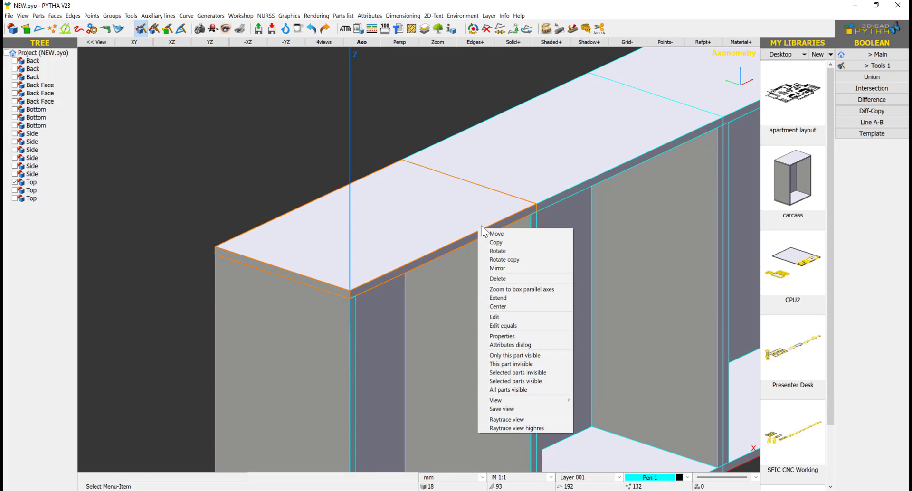
pyautogui.click(507, 242)
pyautogui.click(534, 213)
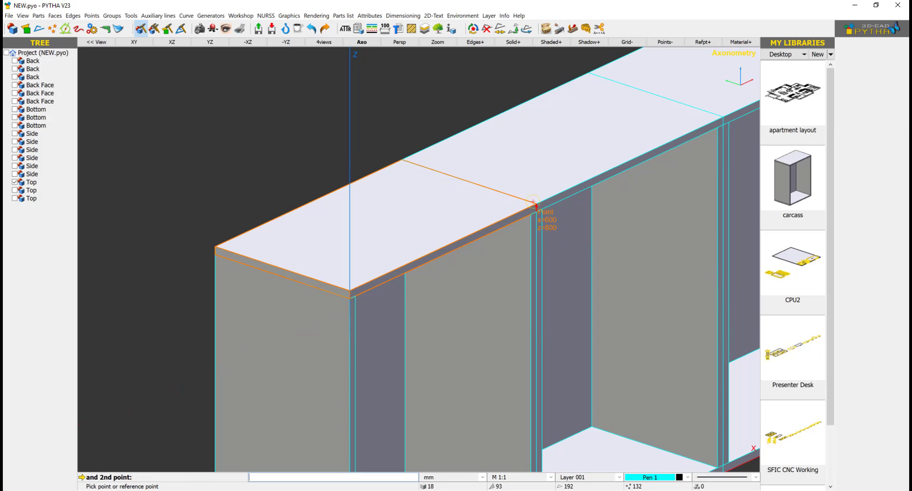
pyautogui.click(537, 204)
pyautogui.press('Return')
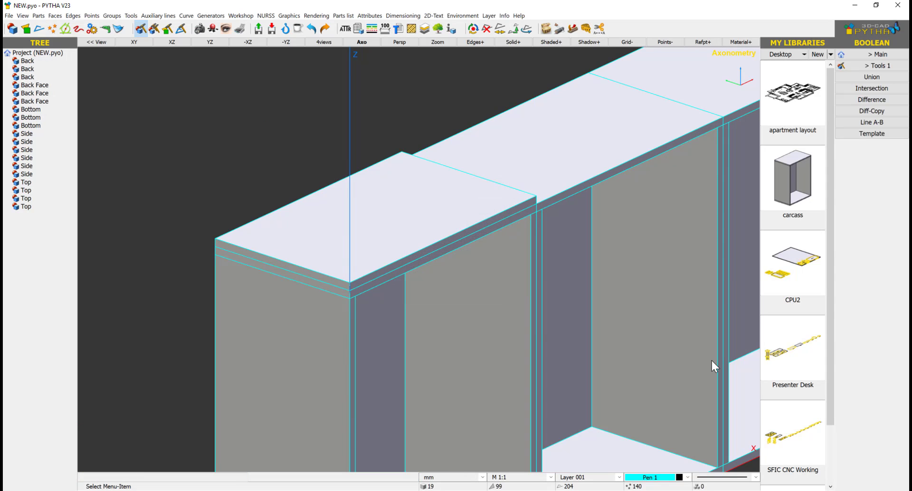
# Reduce the copied panel's dimensions to l1 = 600-200 and l2 = 363.15-100 mm
pyautogui.doubleClick(418, 207)
pyautogui.click(453, 239)
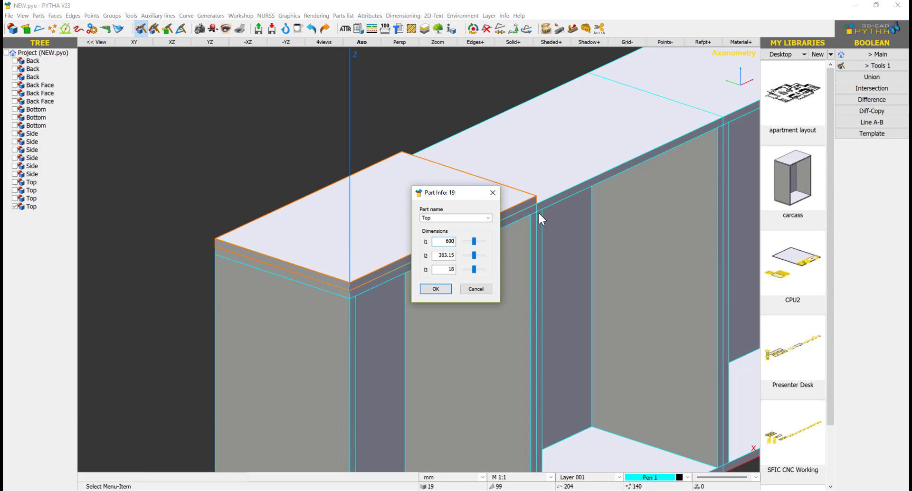
pyautogui.write('-300')
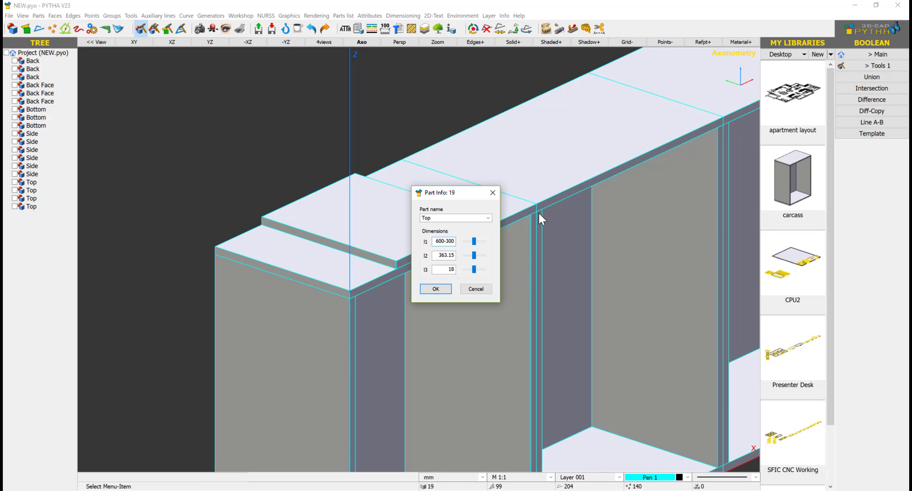
pyautogui.press('BackSpace')
pyautogui.press('BackSpace')
pyautogui.press('BackSpace')
pyautogui.write('200')
pyautogui.press('Tab')
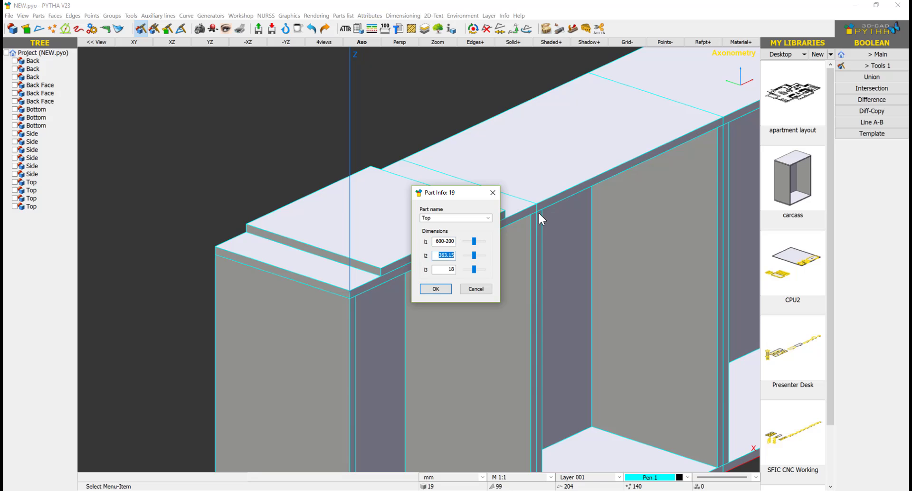
pyautogui.press('End')
pyautogui.write('-100')
pyautogui.press('Return')
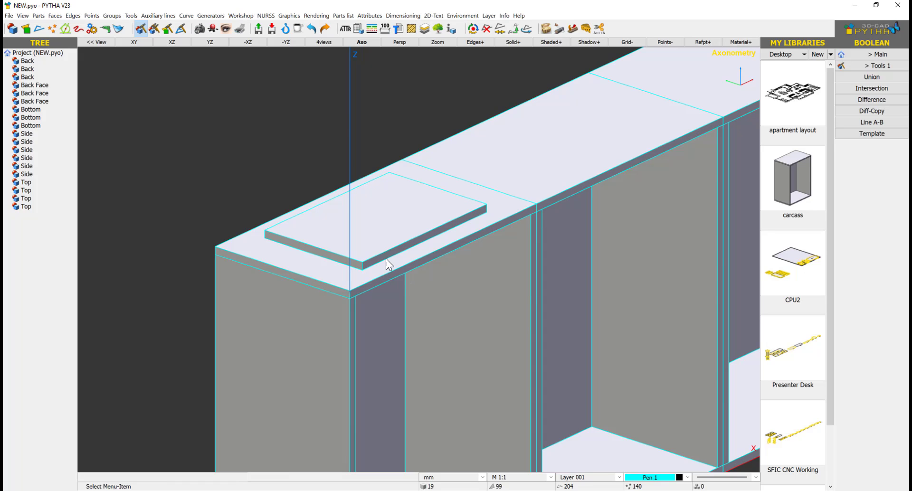
# Set the copied panel's l3 thickness to 60 mm so it passes through the carcass top
pyautogui.doubleClick(376, 231)
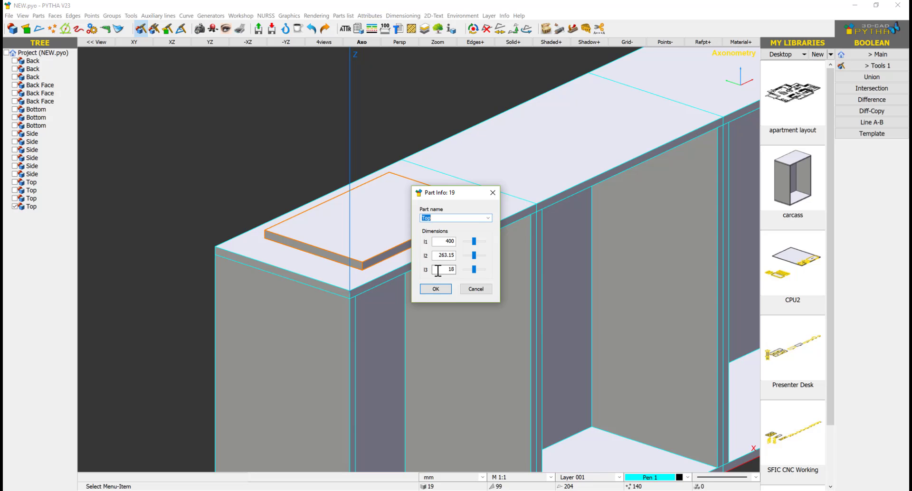
pyautogui.doubleClick(440, 270)
pyautogui.write('60')
pyautogui.press('Return')
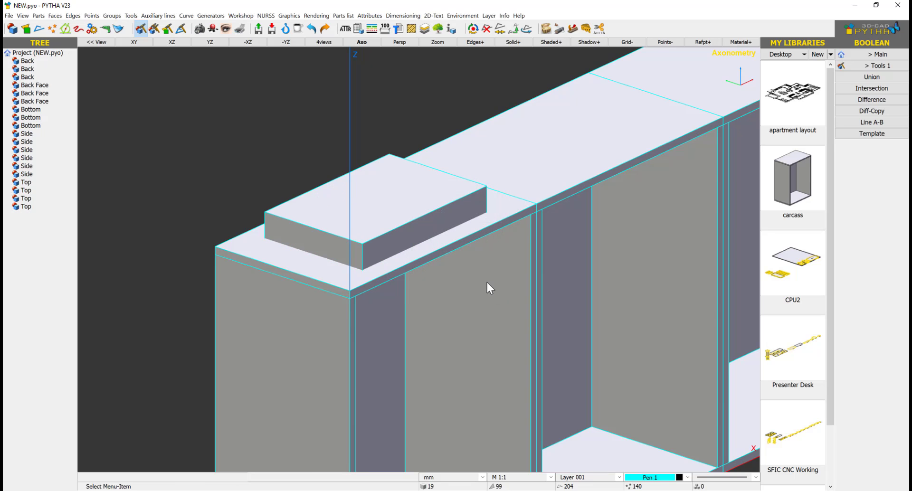
pyautogui.moveTo(486, 281); pyautogui.dragTo(465, 267, button='middle')
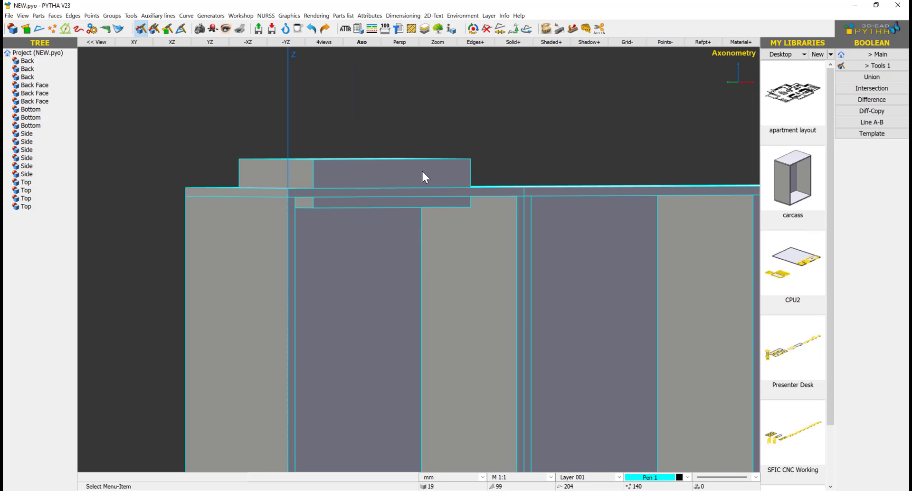
pyautogui.moveTo(422, 172); pyautogui.dragTo(458, 220, button='middle')
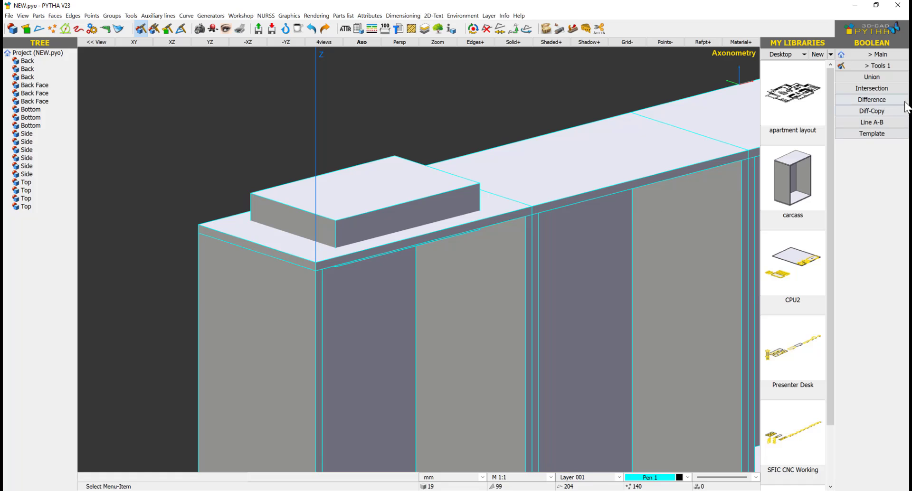
# Subtract the 60 mm thick block from the first carcass's top panel with Difference
pyautogui.click(902, 99)
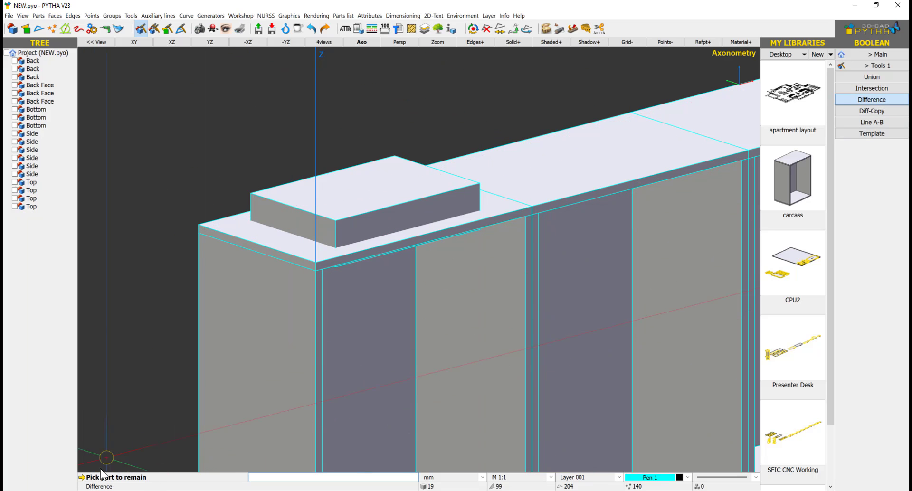
pyautogui.click(332, 257)
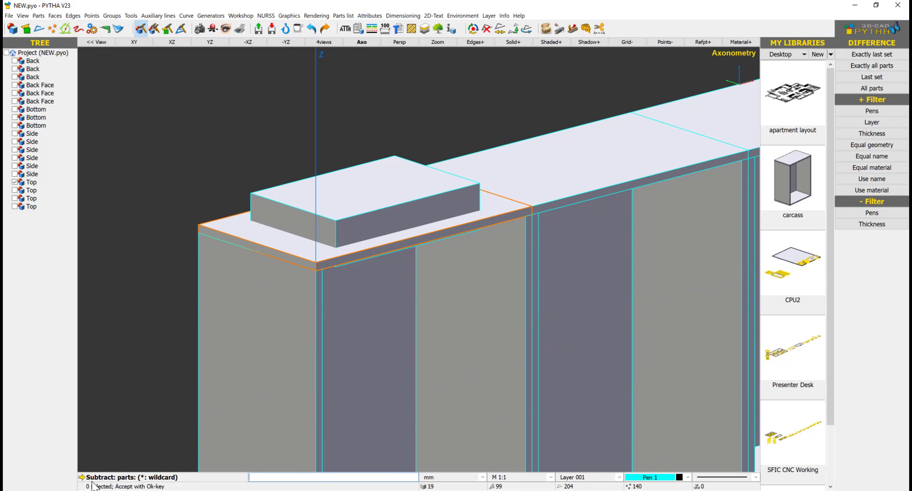
pyautogui.click(279, 201)
pyautogui.rightClick(251, 168)
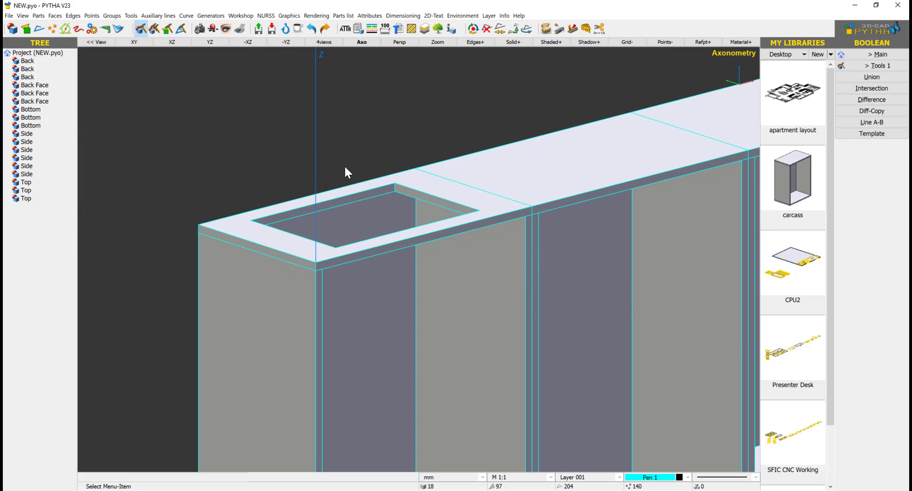
pyautogui.moveTo(443, 183); pyautogui.dragTo(456, 204, button='middle')
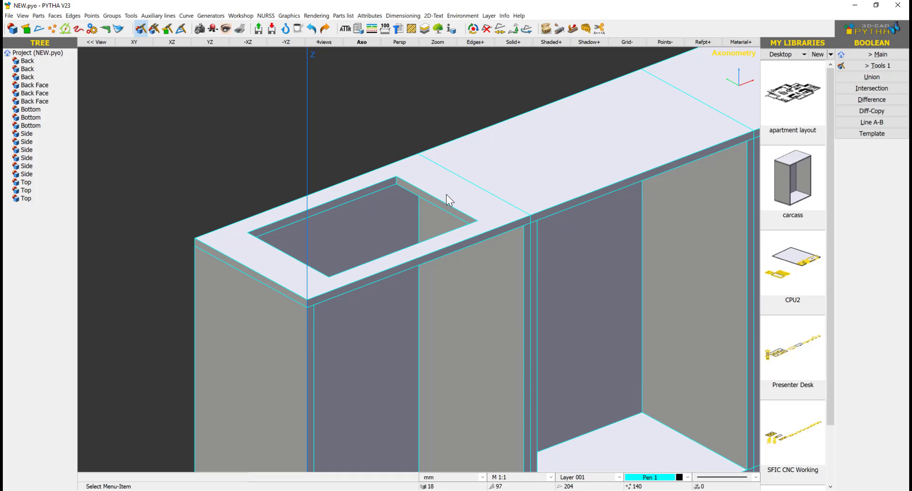
# Switch the object type for the editing tools from edges to Faces
pyautogui.click(473, 29)
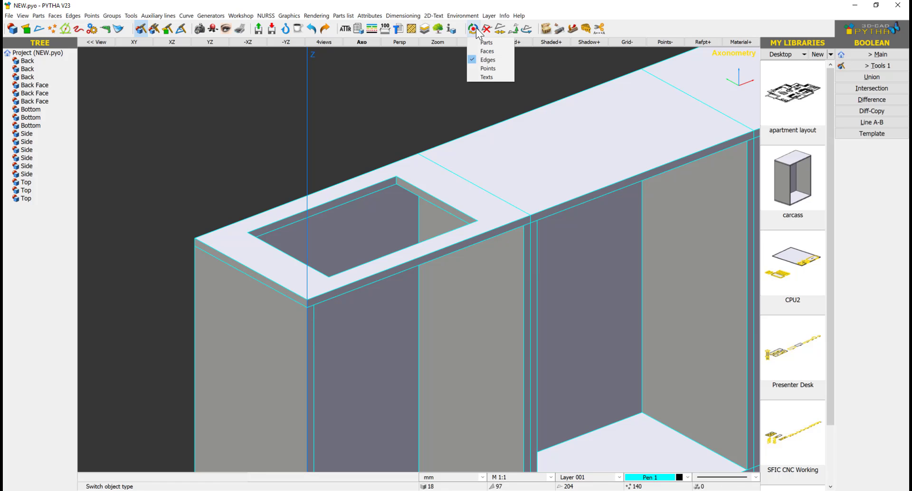
pyautogui.click(487, 51)
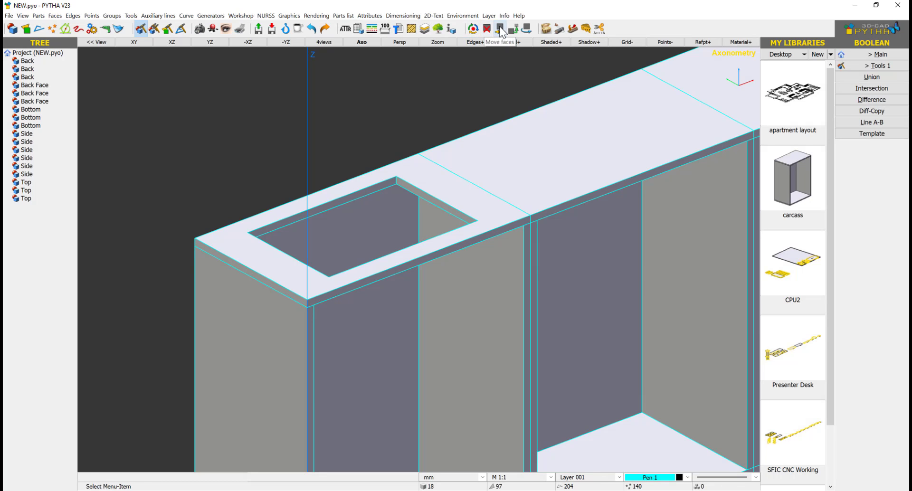
# Try to move the inner end face of the first carcass's top cutout along X
pyautogui.click(499, 29)
pyautogui.scroll(8, 466, 239)
pyautogui.click(468, 254)
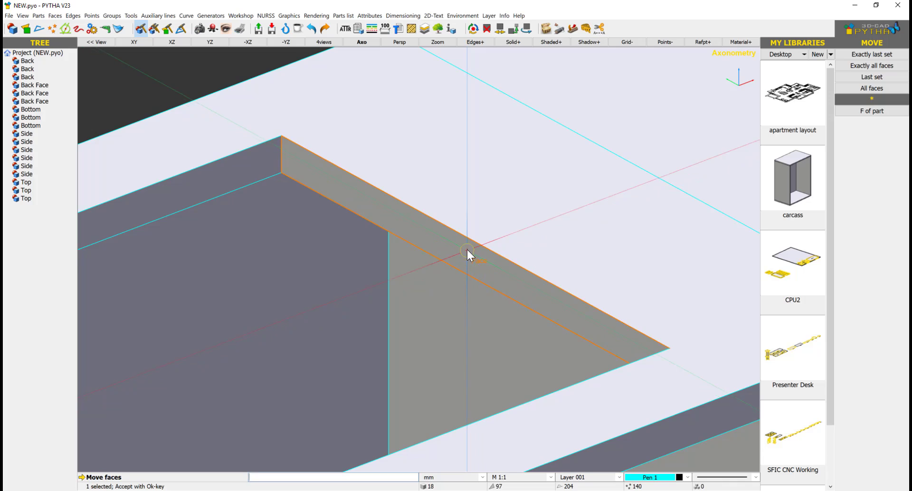
pyautogui.scroll(-7, 468, 250)
pyautogui.rightClick(487, 214)
pyautogui.click(485, 239)
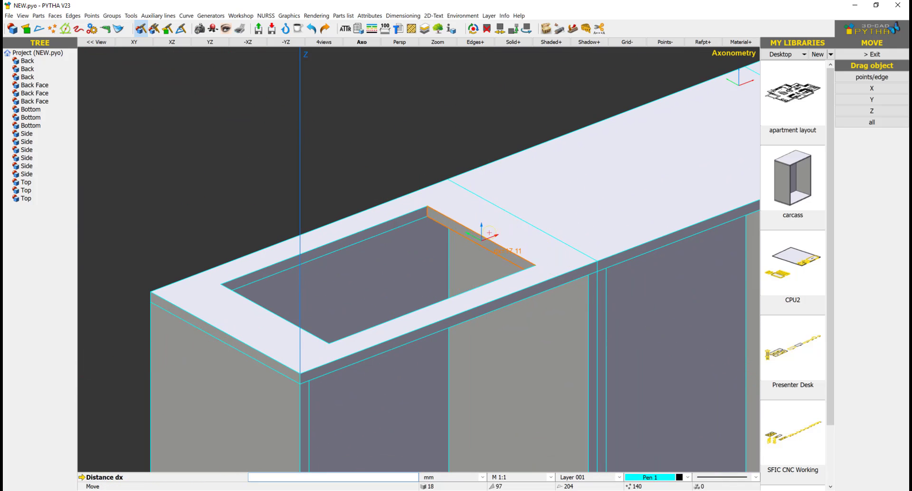
pyautogui.rightClick(440, 286)
pyautogui.scroll(-5, 446, 287)
pyautogui.moveTo(466, 343); pyautogui.dragTo(454, 160, button='middle')
pyautogui.scroll(-2, 457, 295)
pyautogui.moveTo(468, 293); pyautogui.dragTo(484, 284, button='right')
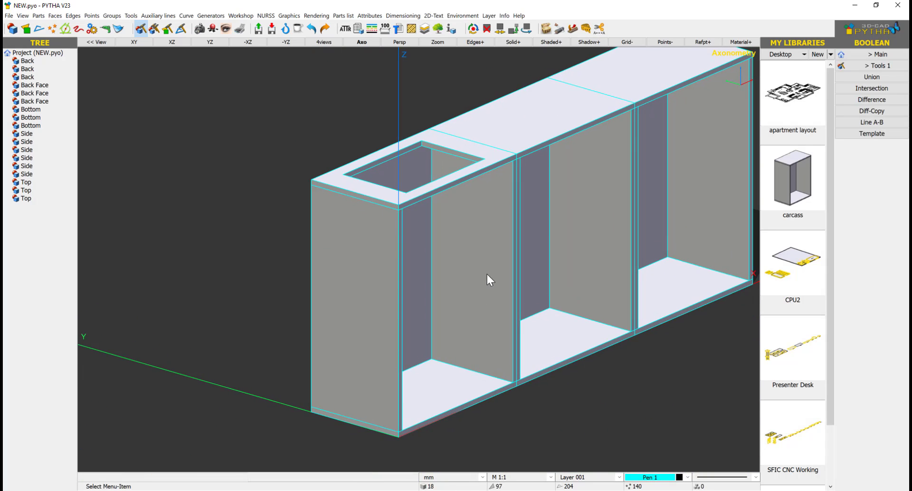
# Assign the red pen 2 (0.50 mm) to the outer side panel of the first carcass
pyautogui.moveTo(487, 274); pyautogui.dragTo(470, 288, button='middle')
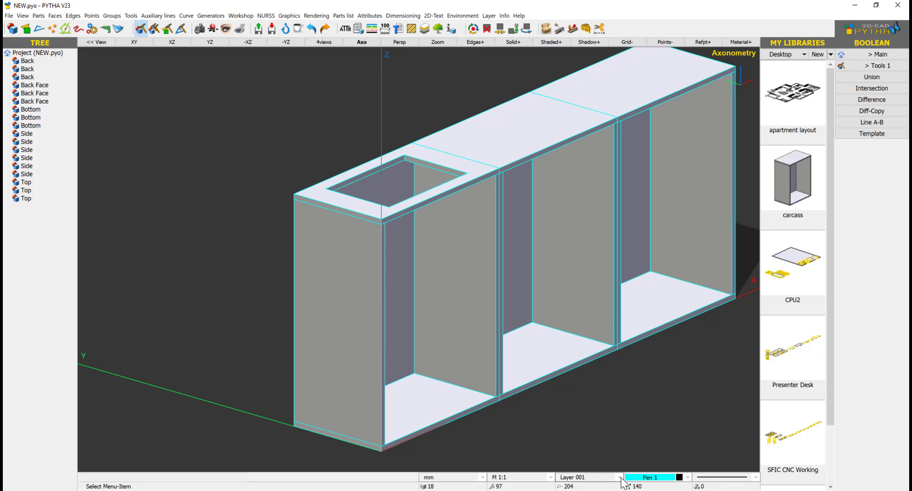
pyautogui.click(688, 477)
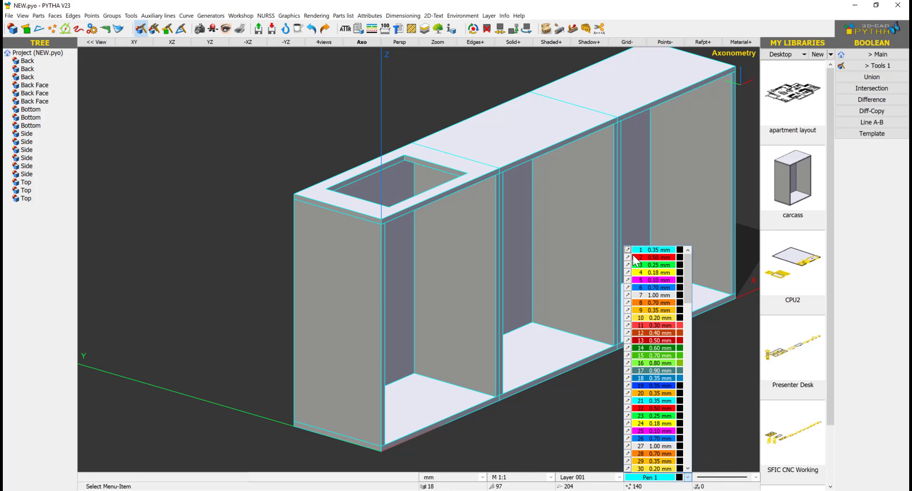
pyautogui.click(627, 258)
pyautogui.click(381, 326)
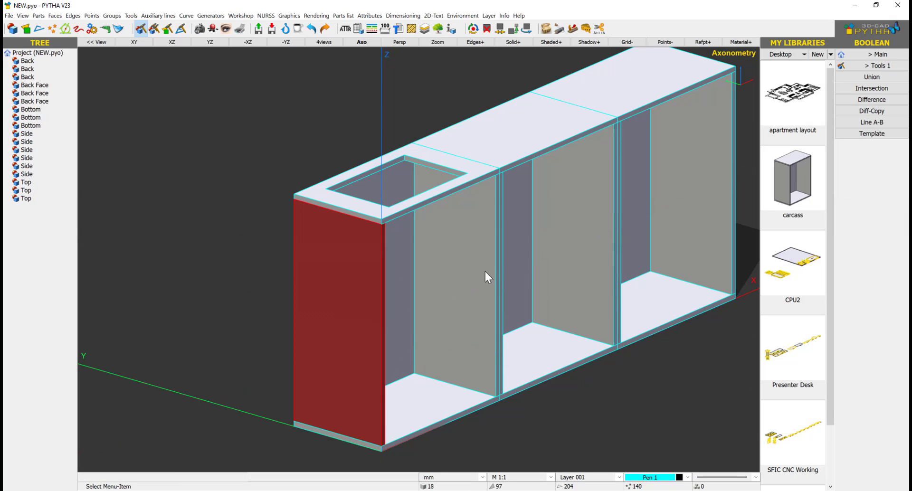
# Assign the red pen 2 (0.50 mm) to the middle carcass's side panel that adjoins the third carcass
pyautogui.click(684, 477)
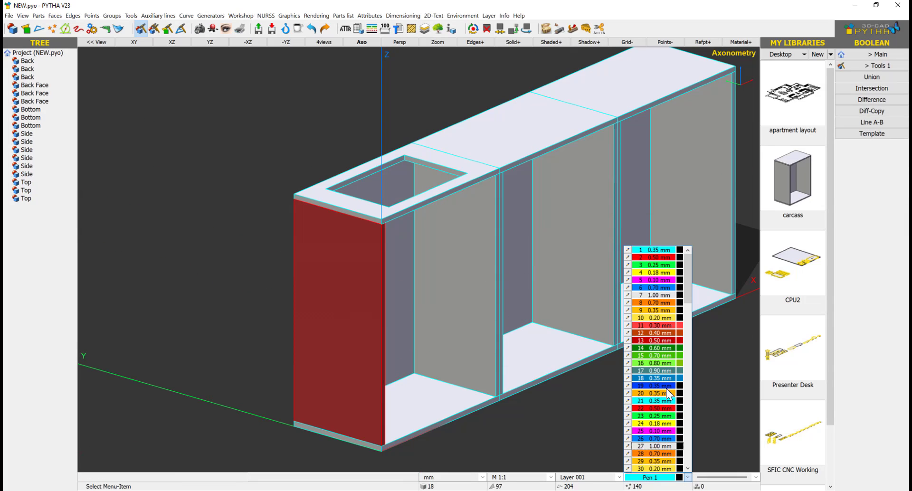
pyautogui.click(623, 261)
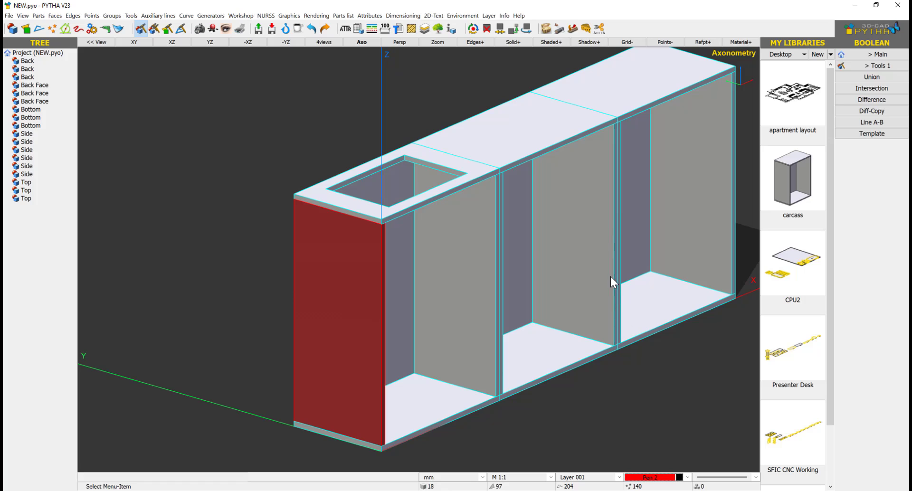
pyautogui.rightClick(618, 271)
pyautogui.click(601, 297)
pyautogui.click(688, 477)
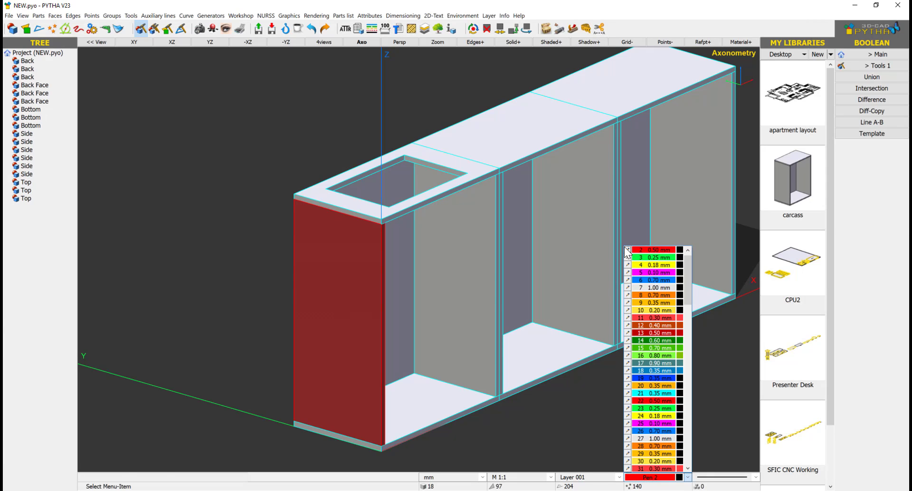
pyautogui.click(627, 250)
pyautogui.click(616, 271)
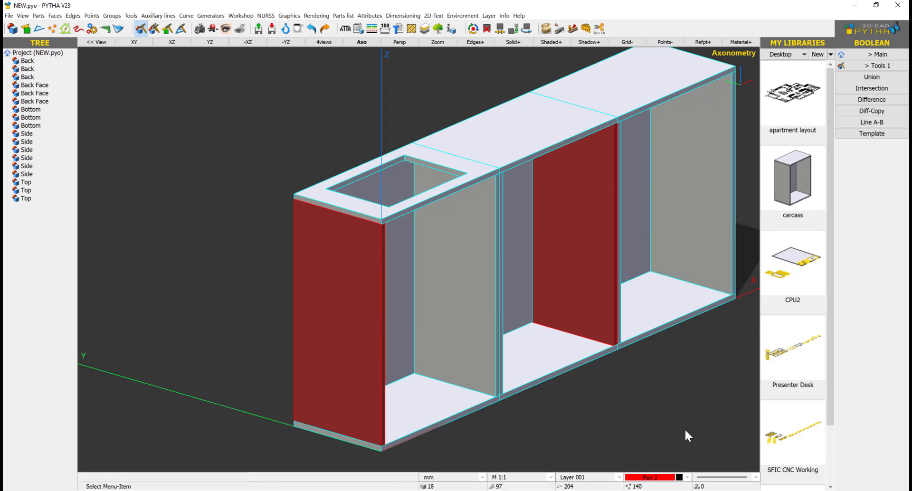
# Assign the red pen 2 (0.50 mm) to the third carcass's side panel that adjoins the middle carcass
pyautogui.click(688, 477)
pyautogui.click(626, 250)
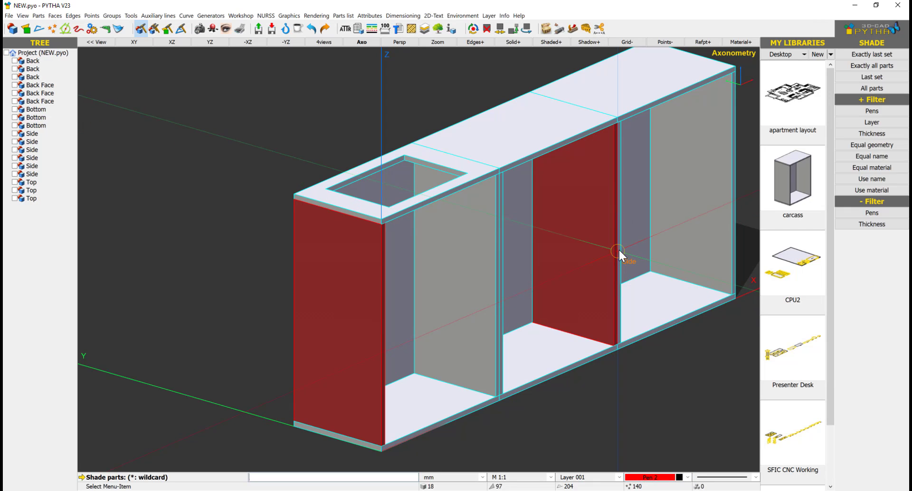
pyautogui.click(621, 248)
pyautogui.scroll(-1, 579, 339)
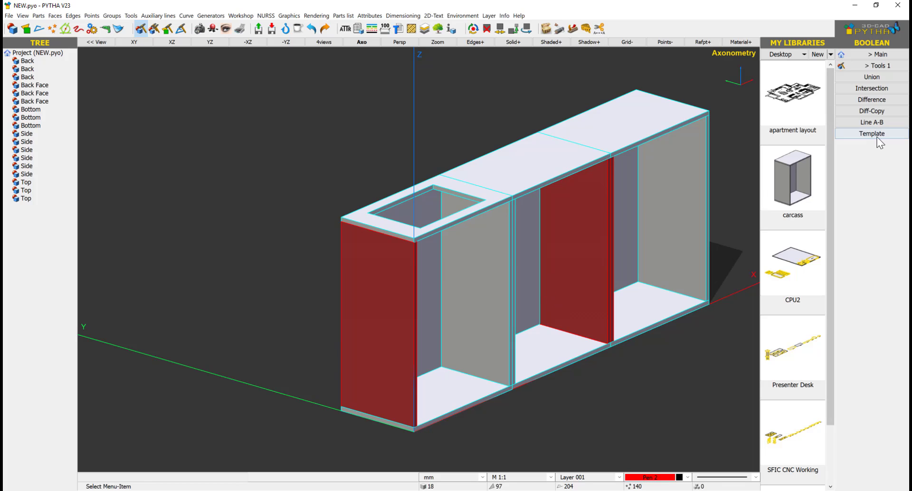
# Draw a freehand-sized circle face near the lower rear corner of the first carcass's outer side panel
pyautogui.scroll(3, 560, 278)
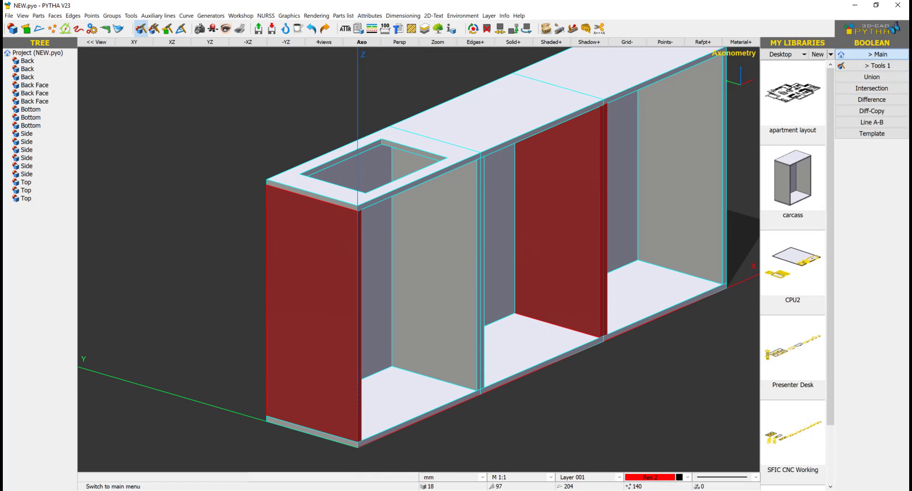
pyautogui.click(863, 54)
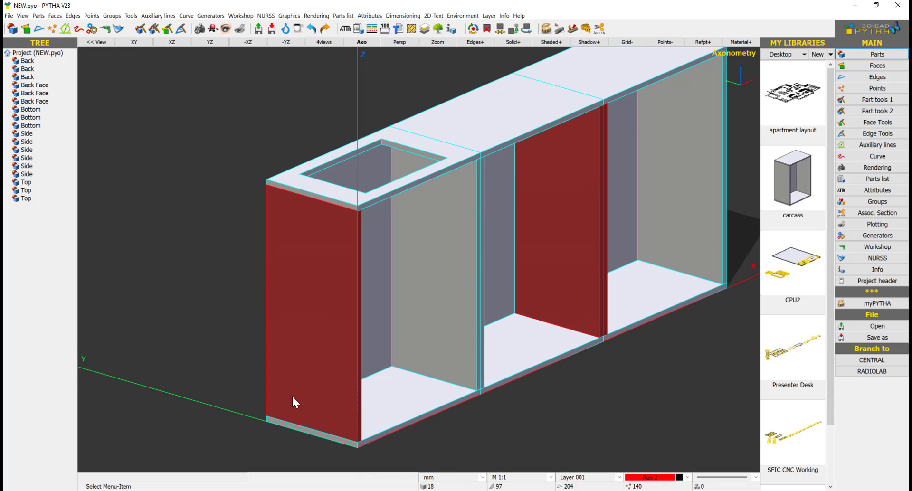
pyautogui.click(877, 66)
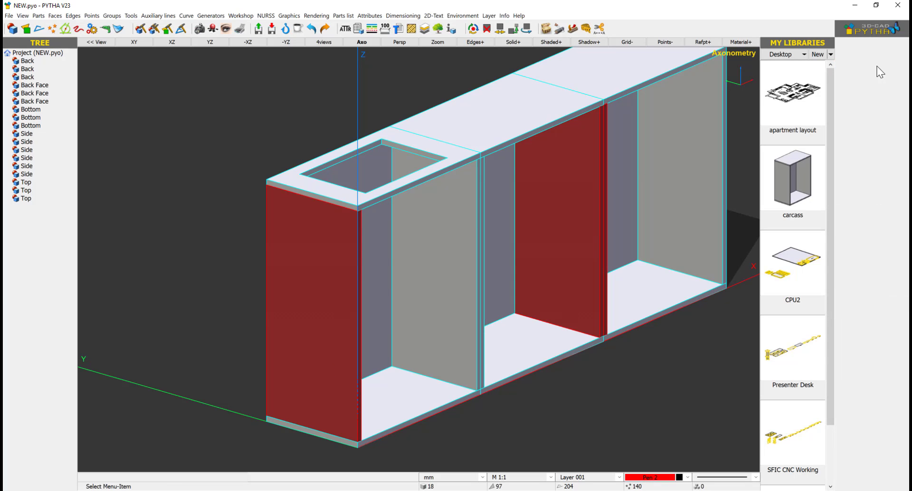
pyautogui.click(872, 122)
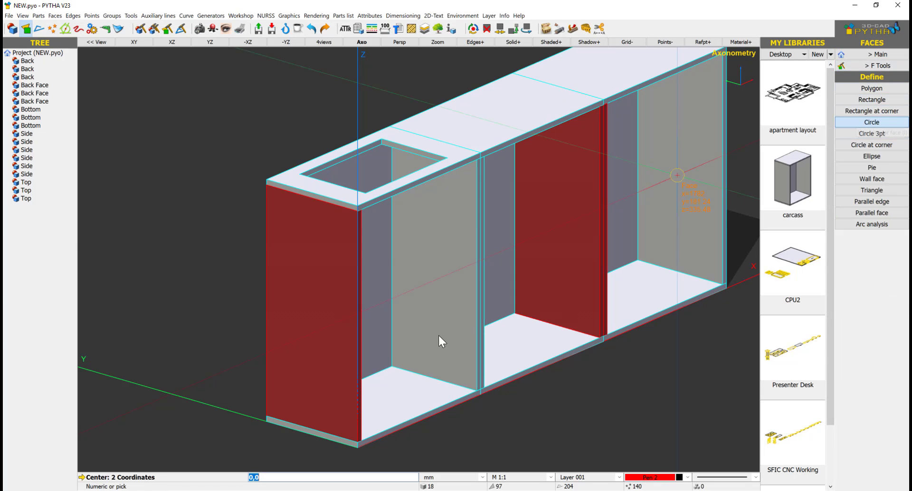
pyautogui.scroll(3, 301, 403)
pyautogui.scroll(2, 300, 402)
pyautogui.click(248, 403)
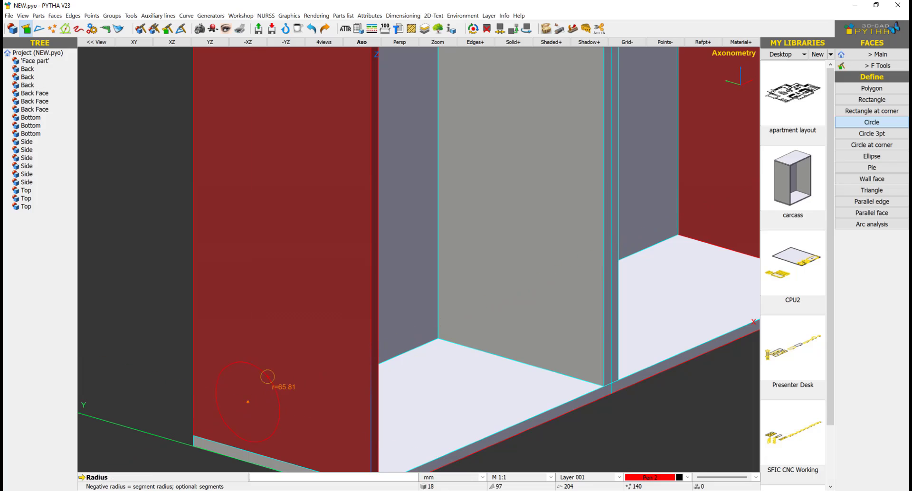
pyautogui.click(250, 379)
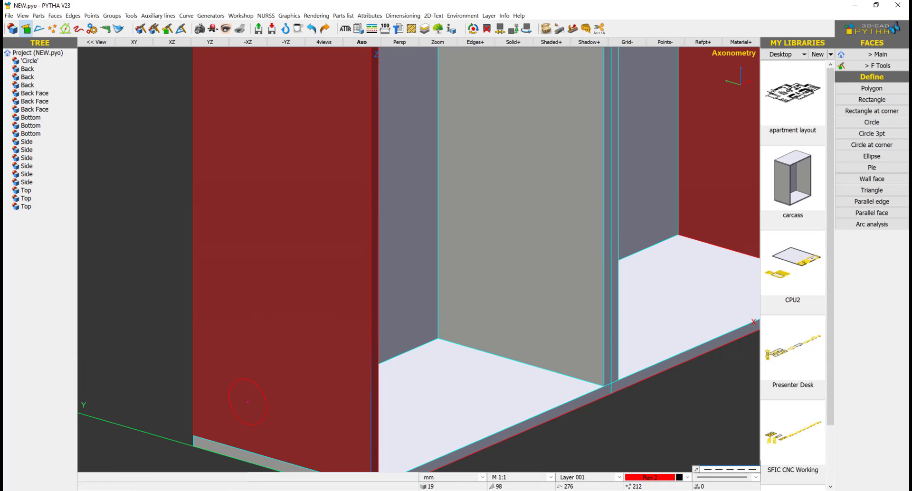
# Assign pen 1 (0.35 mm) to the circle on the side panel and make pen 1 the current pen
pyautogui.click(685, 478)
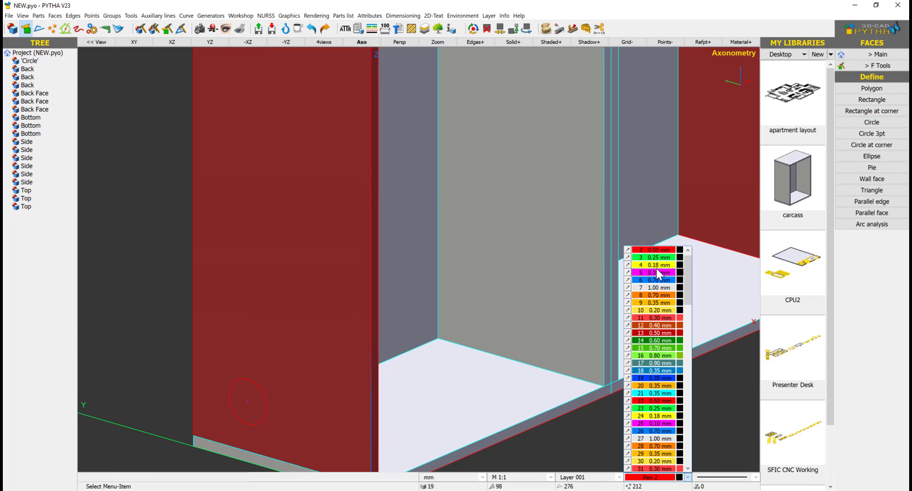
pyautogui.click(628, 250)
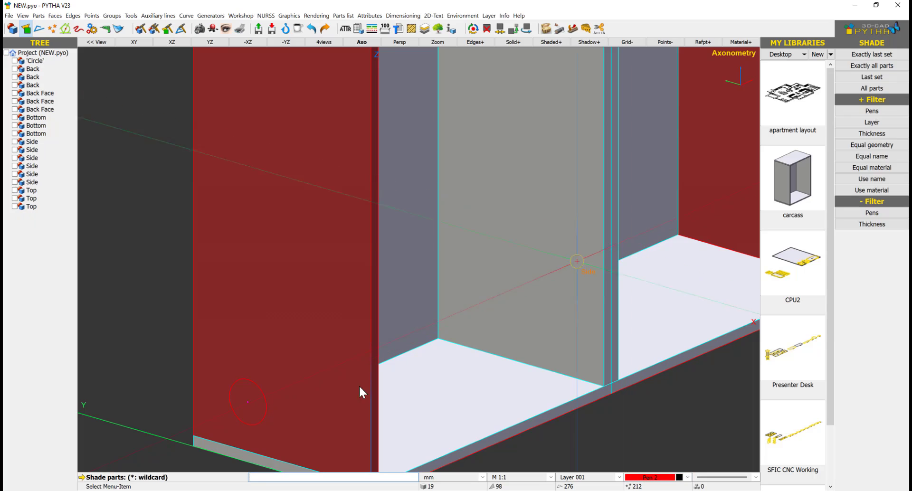
pyautogui.click(254, 386)
pyautogui.click(688, 477)
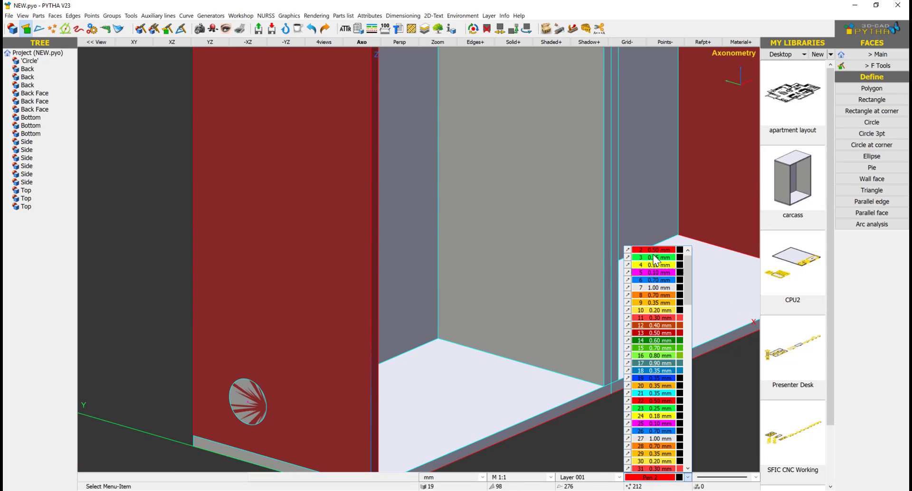
pyautogui.click(653, 249)
# Cut the three red side panels with Boolean Template, using the circle as the template face and keeping the outside (1)
pyautogui.scroll(-1, 338, 320)
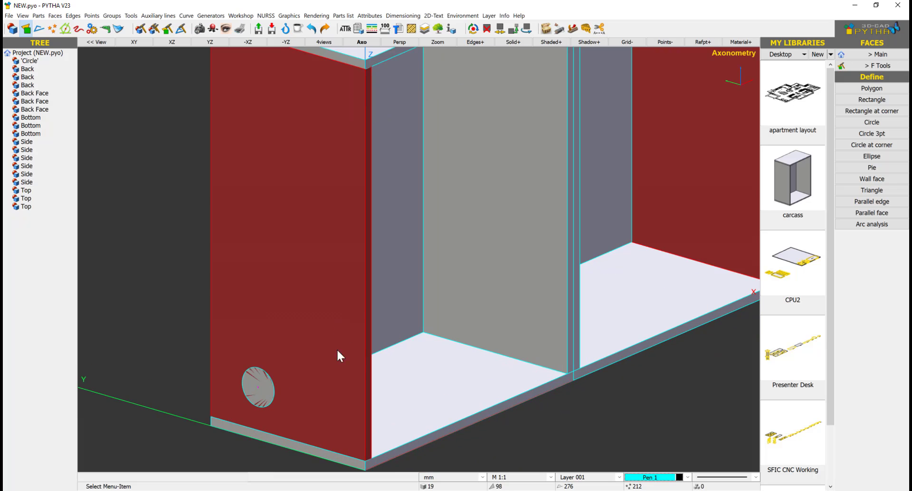
pyautogui.scroll(-2, 276, 381)
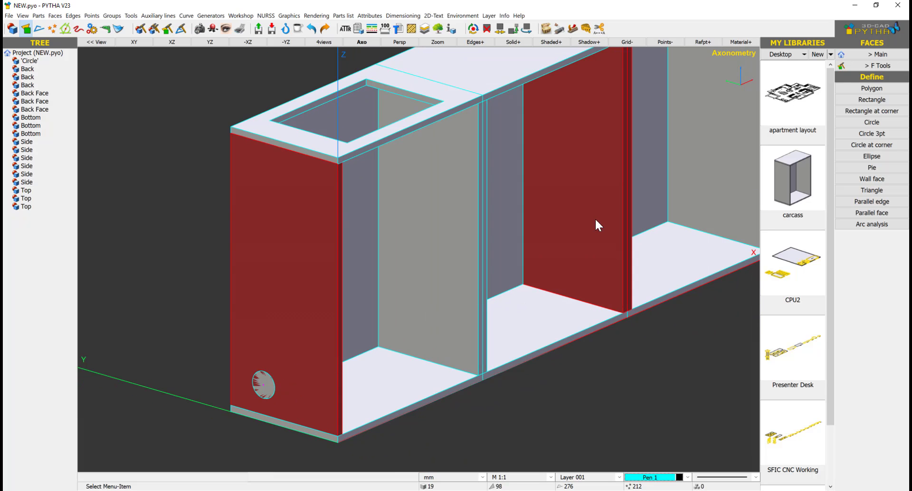
pyautogui.click(855, 55)
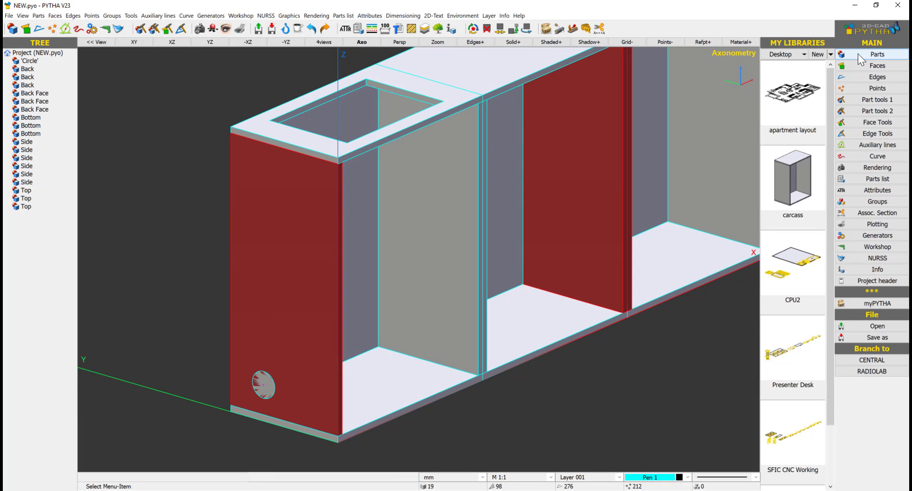
pyautogui.click(585, 29)
pyautogui.click(872, 131)
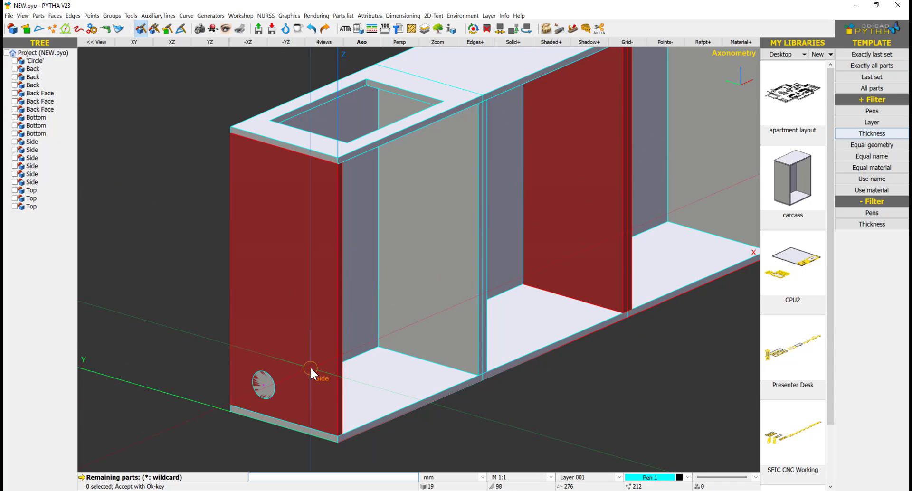
pyautogui.click(333, 232)
pyautogui.click(620, 152)
pyautogui.click(633, 146)
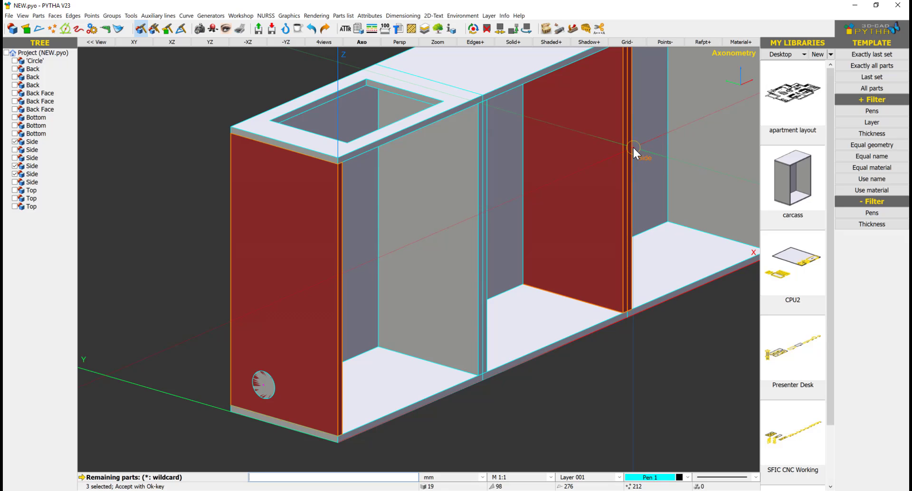
pyautogui.rightClick(670, 257)
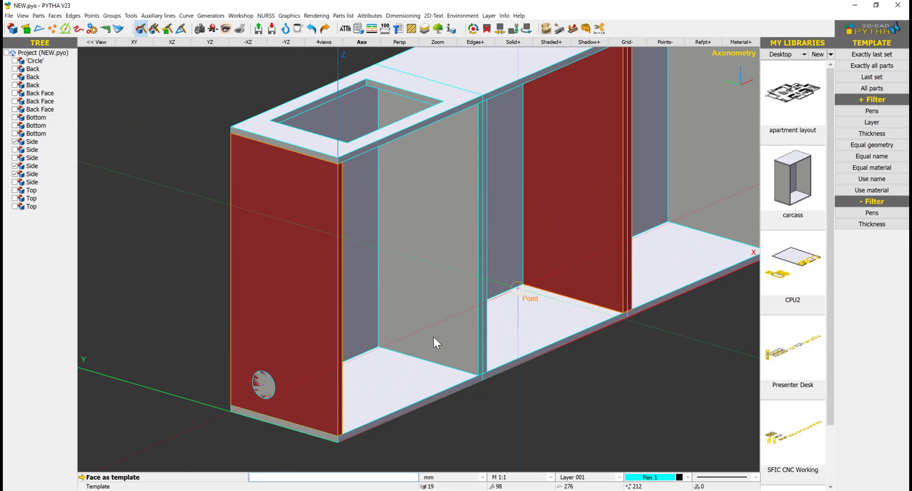
pyautogui.click(274, 383)
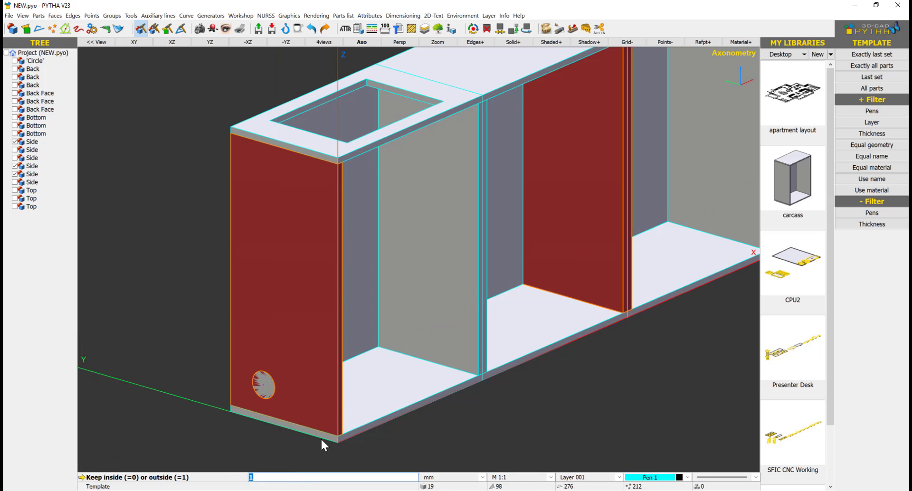
pyautogui.press('Return')
pyautogui.scroll(-2, 415, 318)
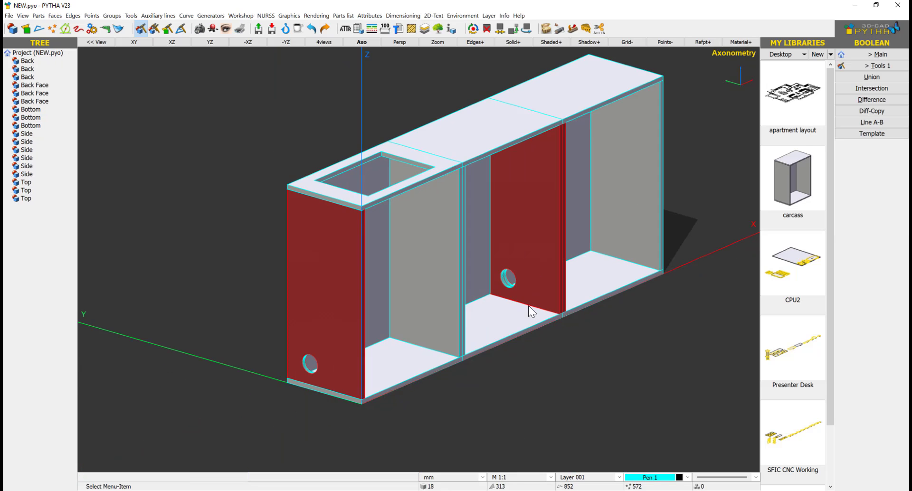
pyautogui.moveTo(528, 306); pyautogui.dragTo(510, 292, button='middle')
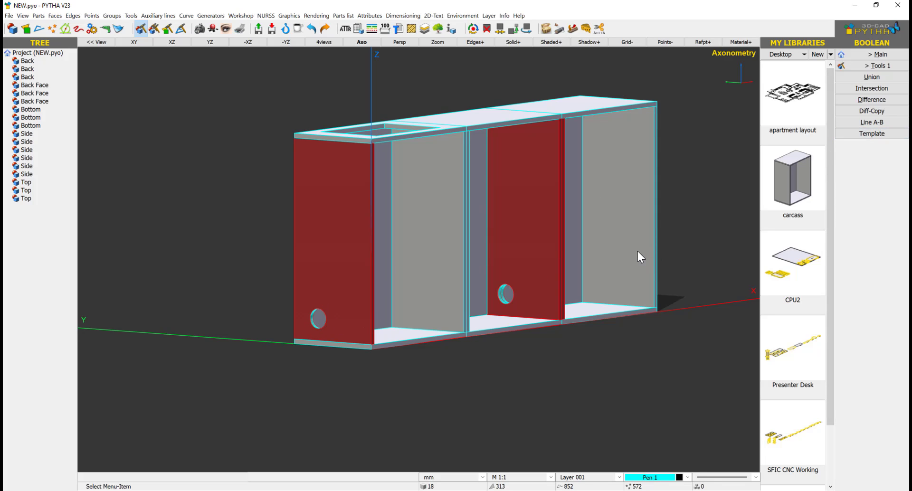
pyautogui.moveTo(513, 283); pyautogui.dragTo(466, 313, button='middle')
pyautogui.moveTo(466, 313); pyautogui.dragTo(460, 344, button='right')
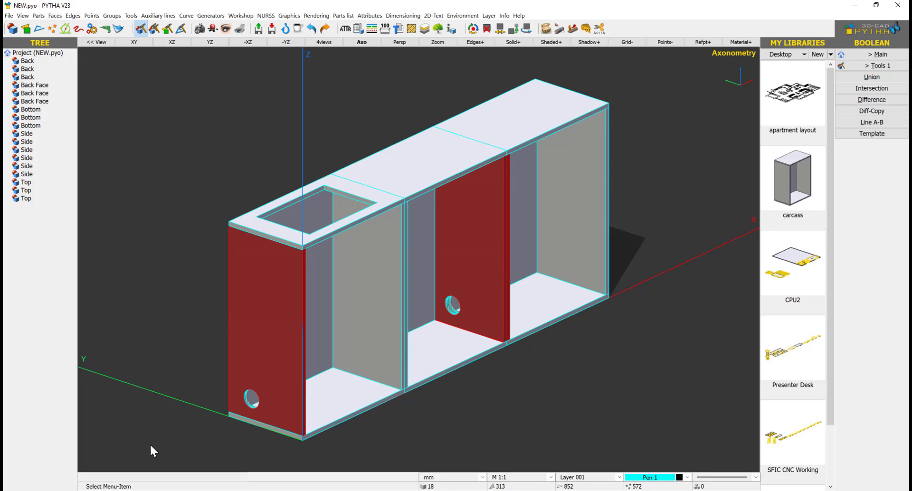
# Switch to a new Chrome incognito window and open youtube.com
pyautogui.rightClick(107, 490)
pyautogui.click(99, 441)
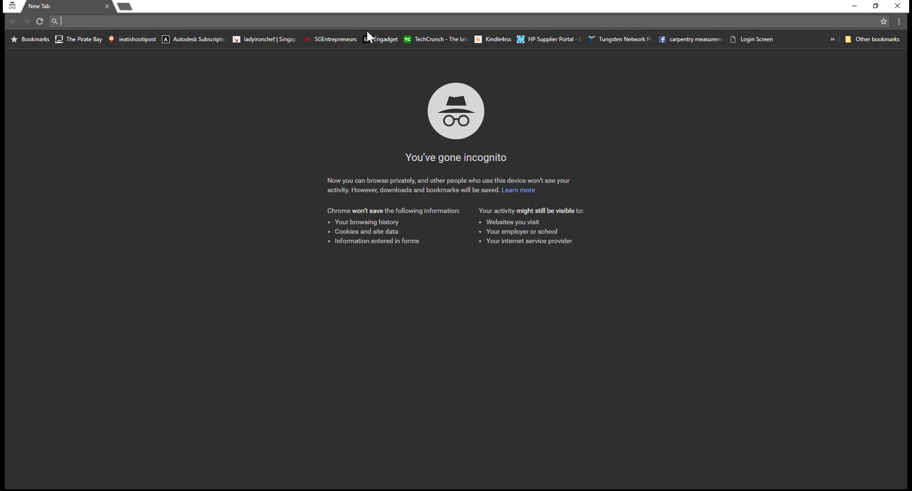
pyautogui.write('youtube.com')
pyautogui.press('Return')
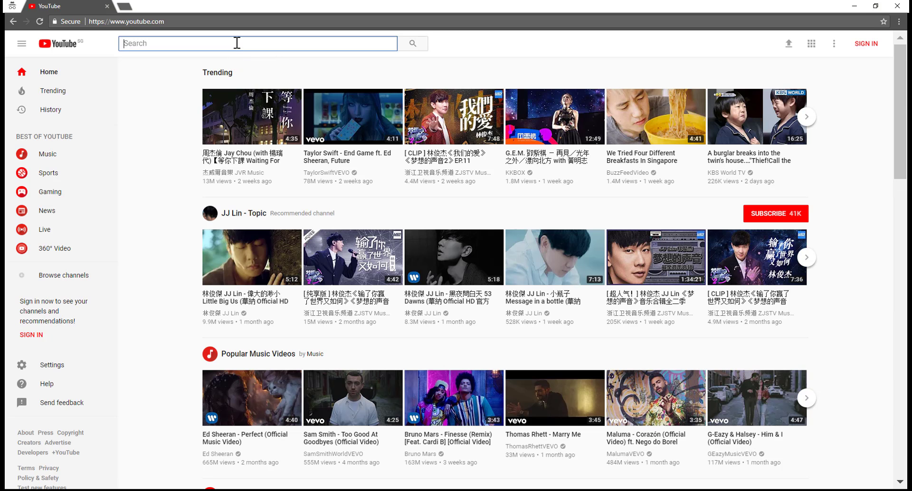
# Search YouTube for "pytha asia" and open the PYTHA ASIA channel through the video on drilling commands for hardware
pyautogui.write('pytha asia')
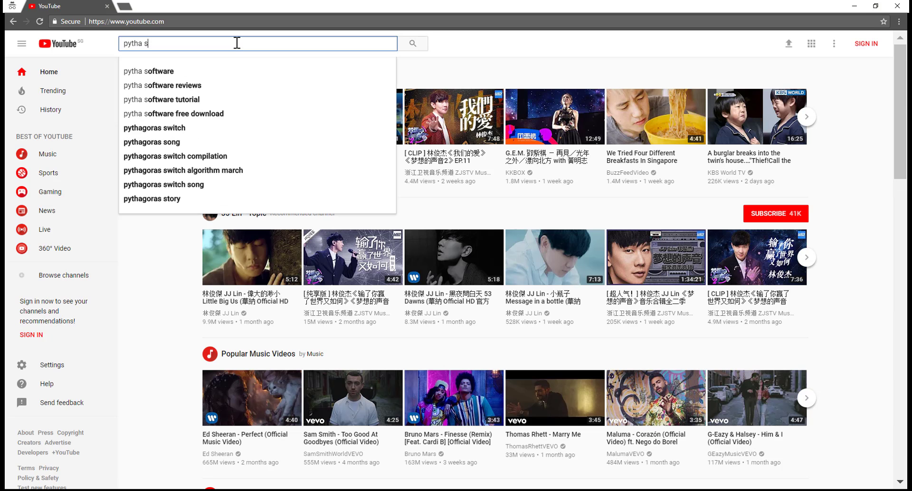
pyautogui.press('Return')
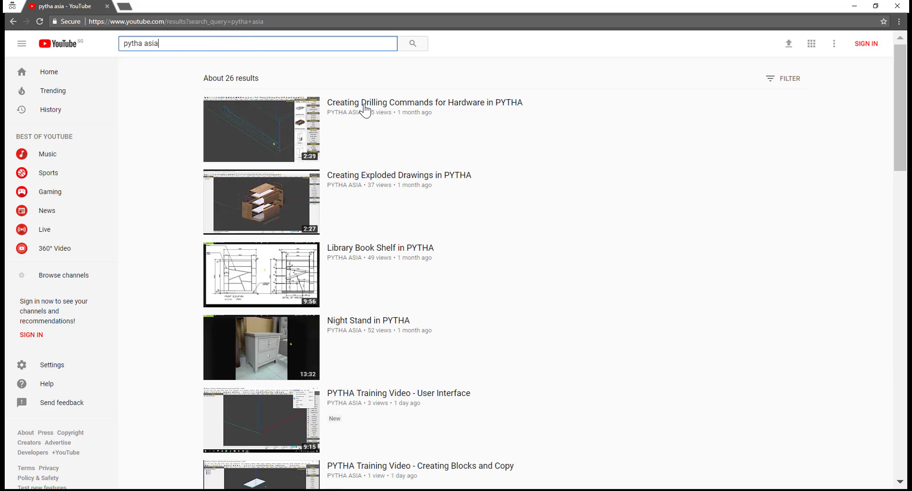
pyautogui.click(363, 101)
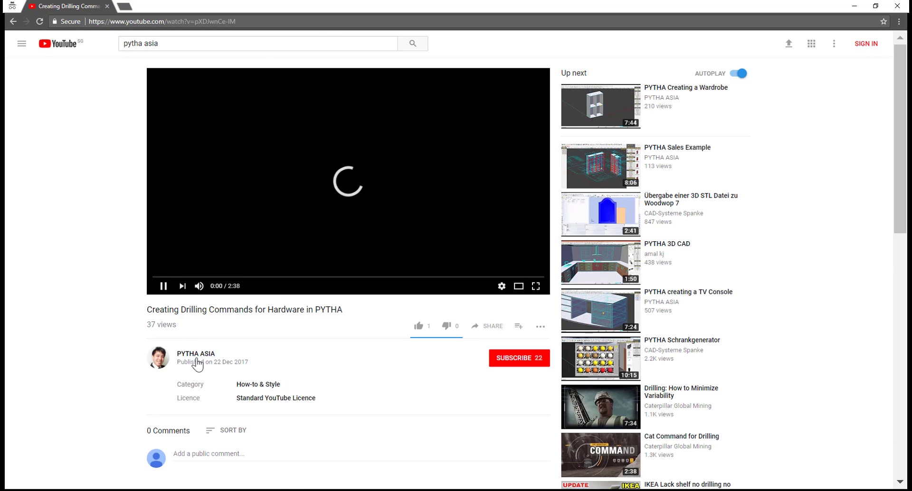
pyautogui.click(201, 357)
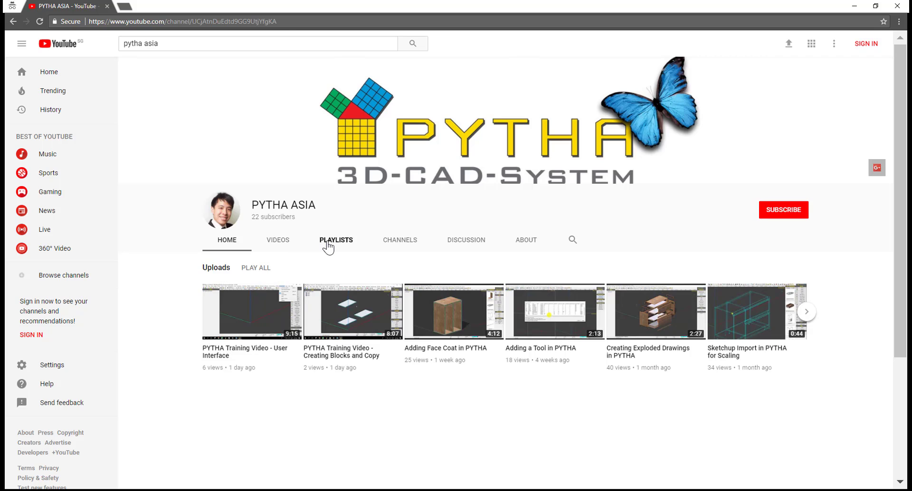
# Look through the channel's playlists, home page and uploaded videos
pyautogui.click(328, 241)
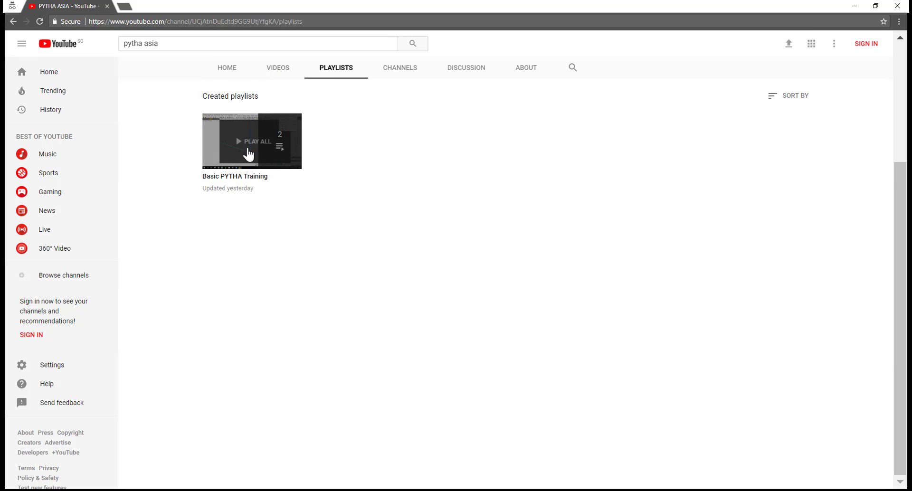
pyautogui.click(232, 73)
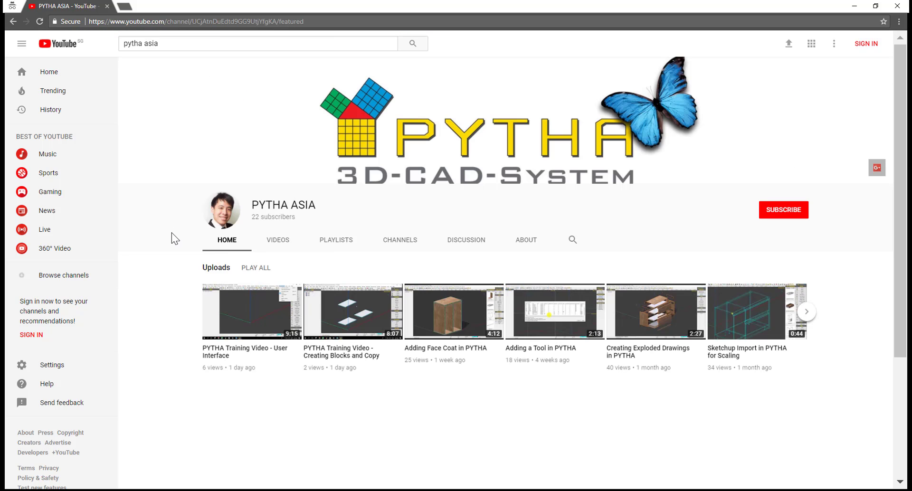
pyautogui.click(284, 241)
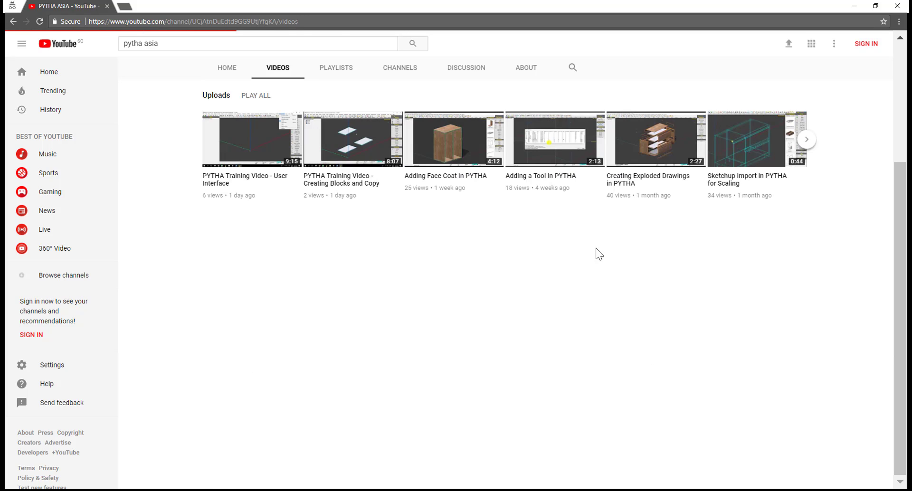